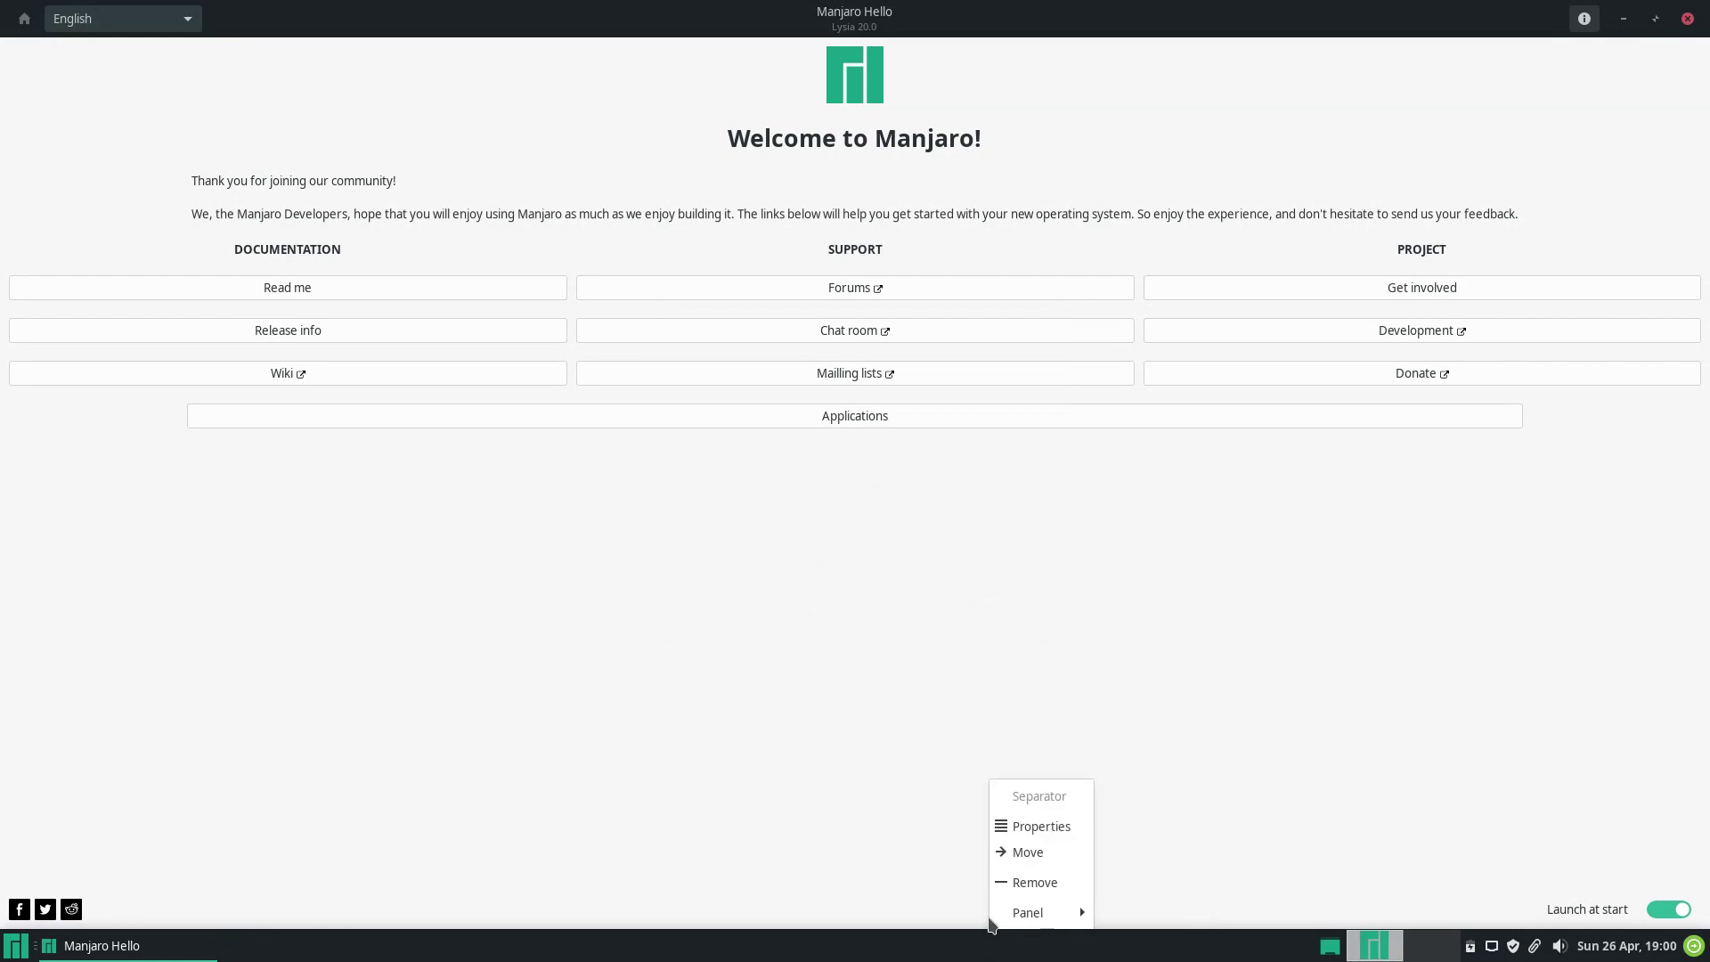
click(1112, 889)
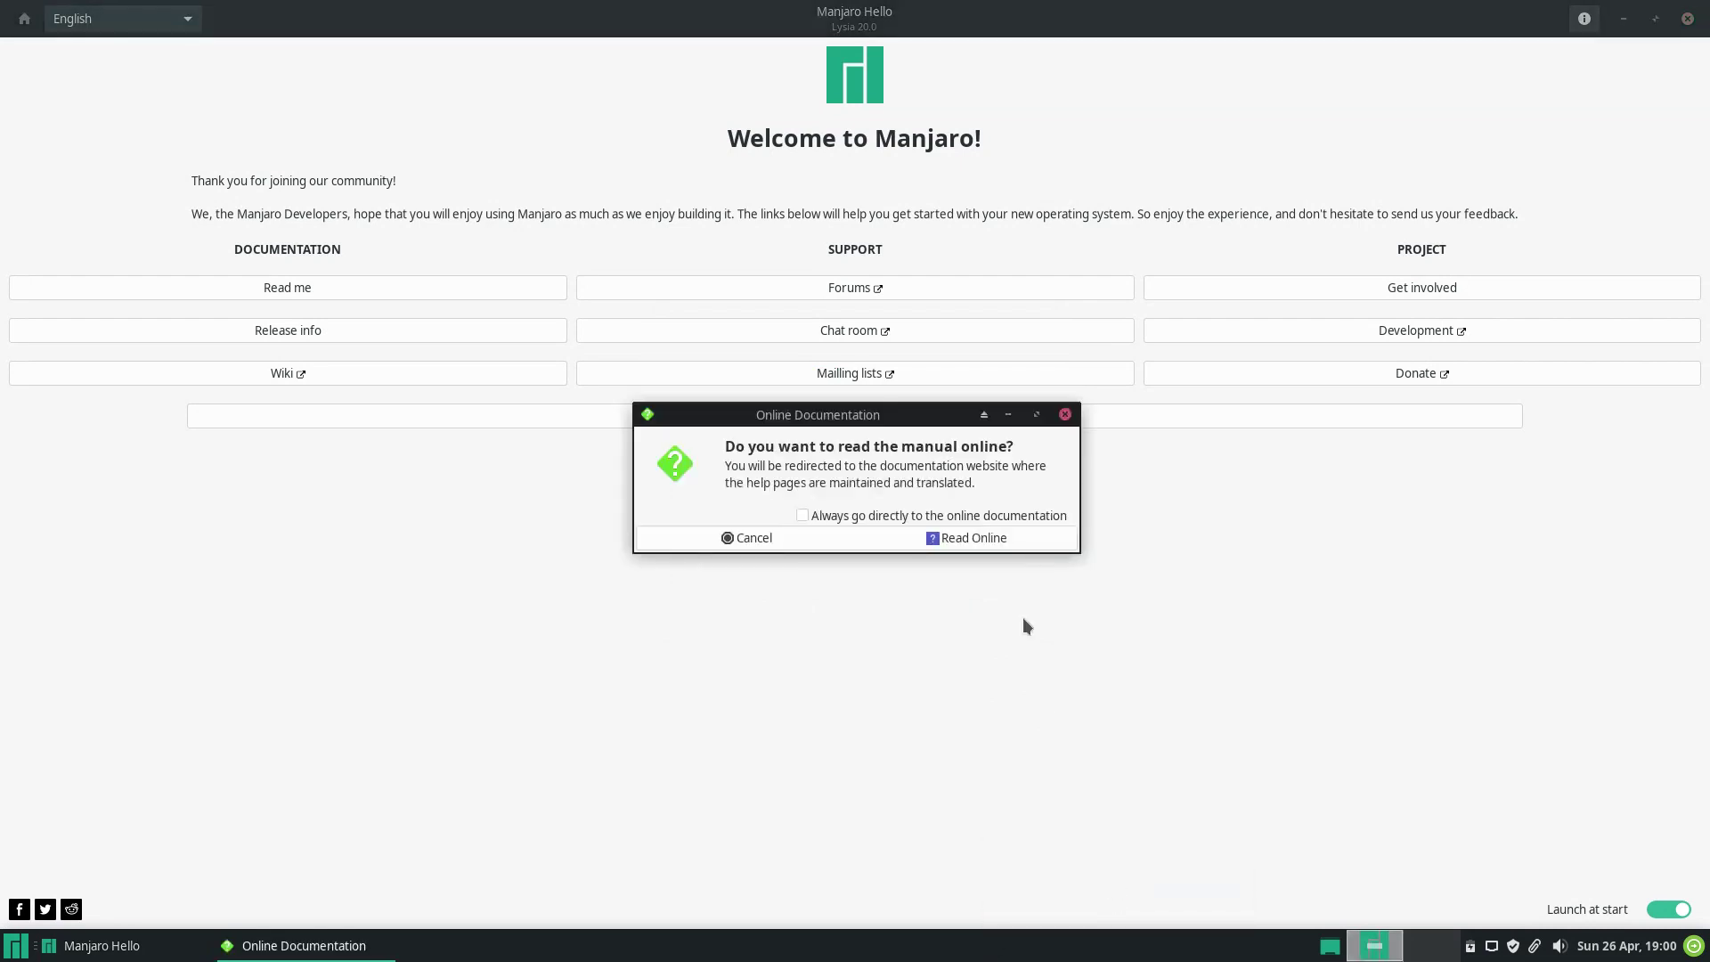
click(1002, 534)
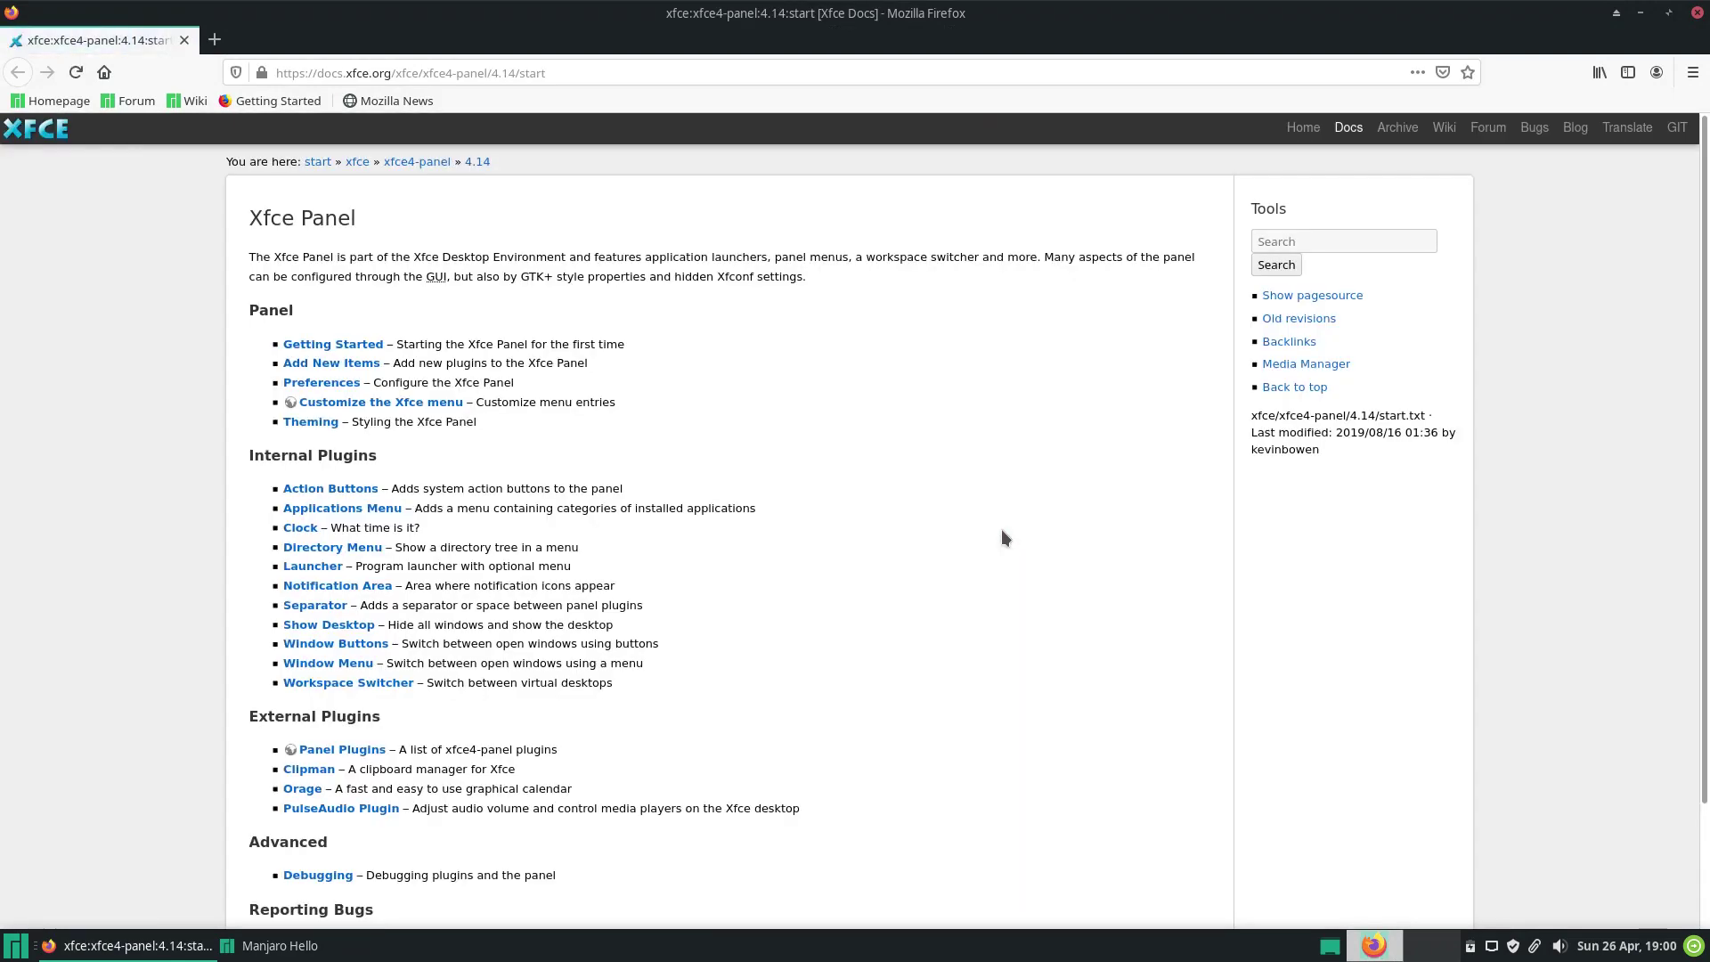
click(1696, 14)
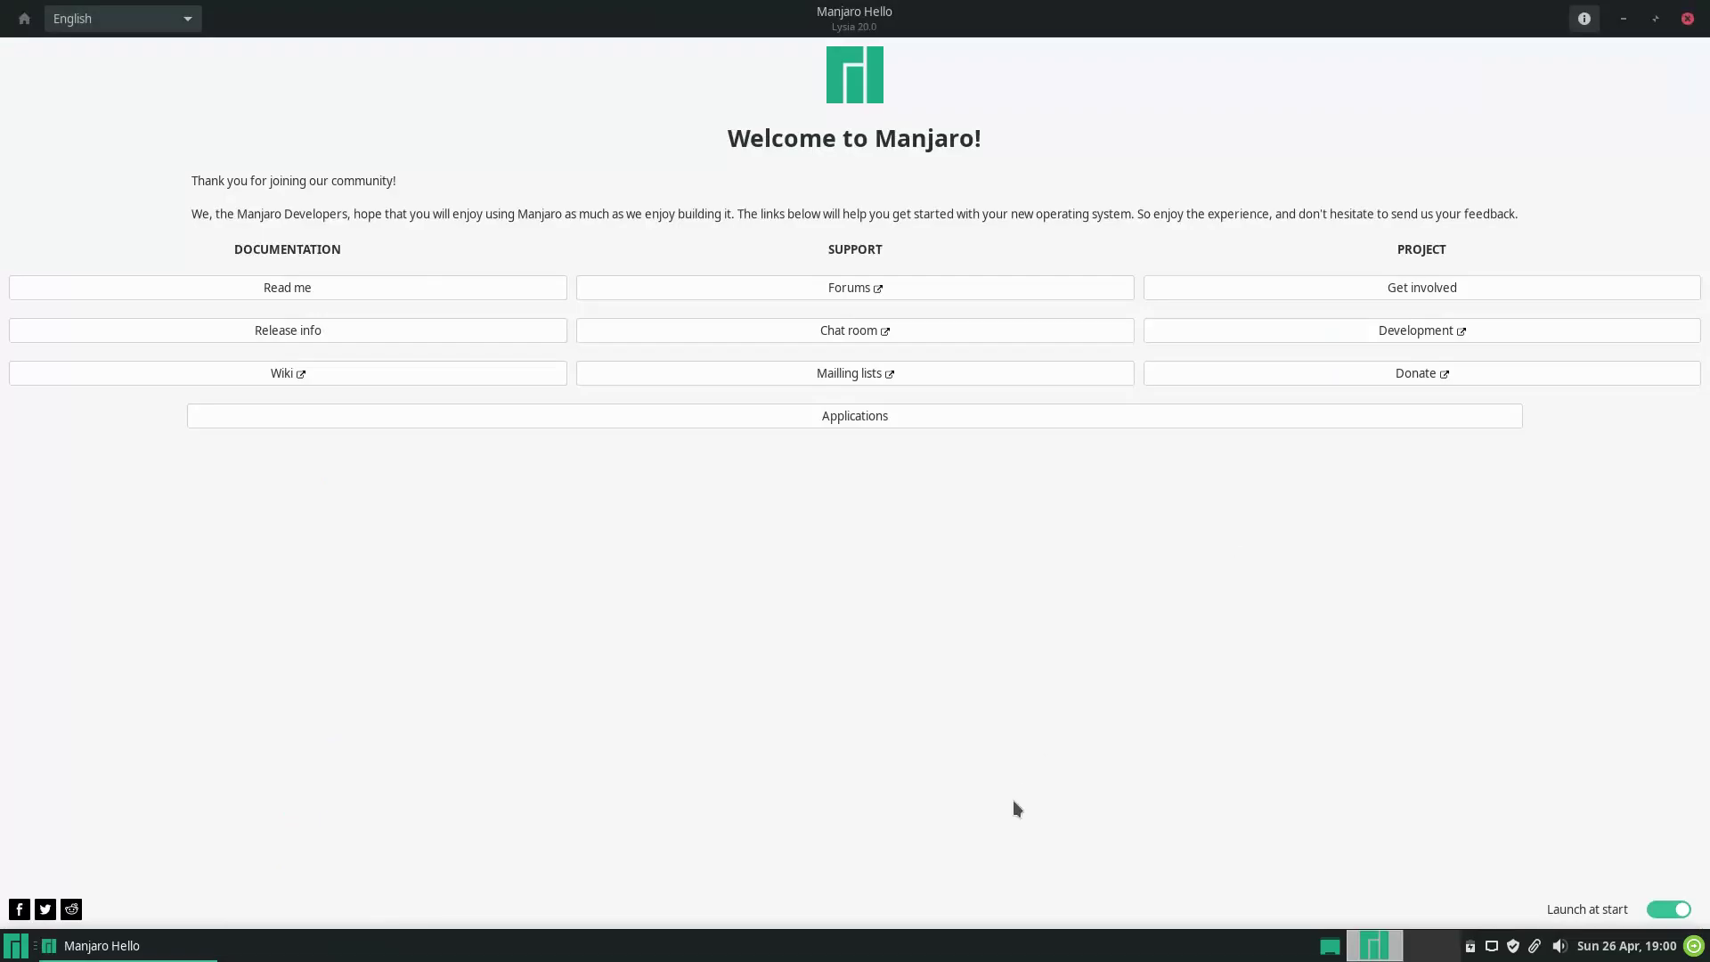
right_click(952, 944)
mouse_move(980, 912)
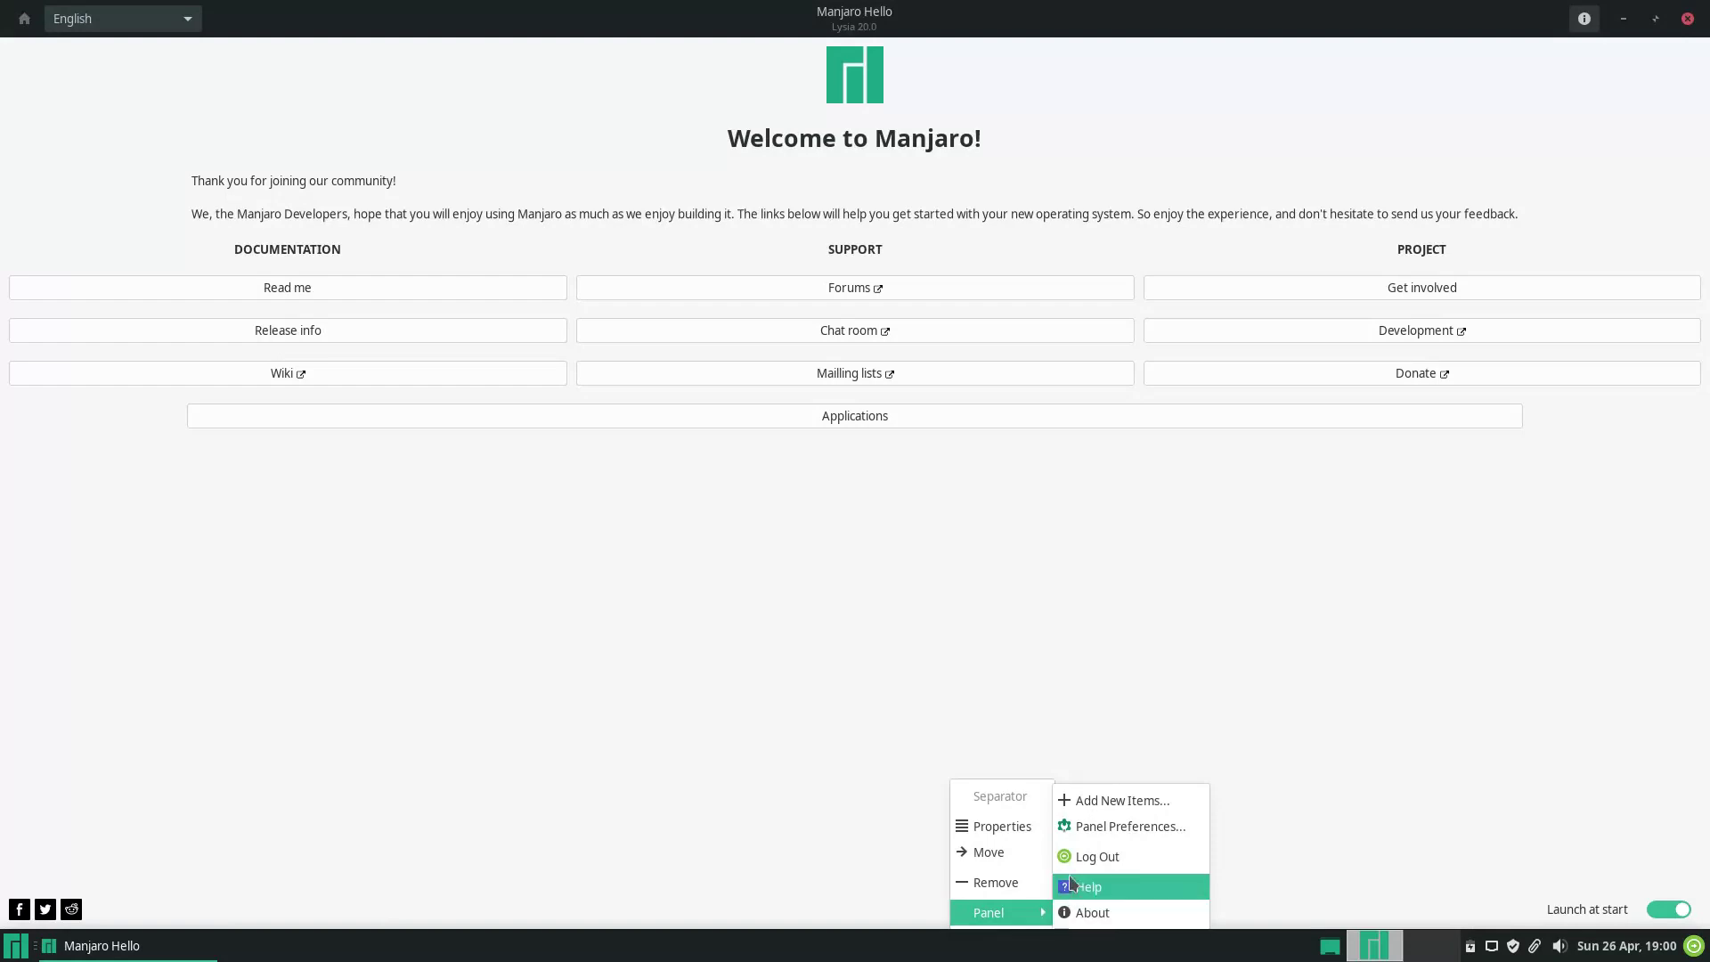
click(1073, 858)
click(969, 586)
right_click(962, 949)
mouse_move(984, 913)
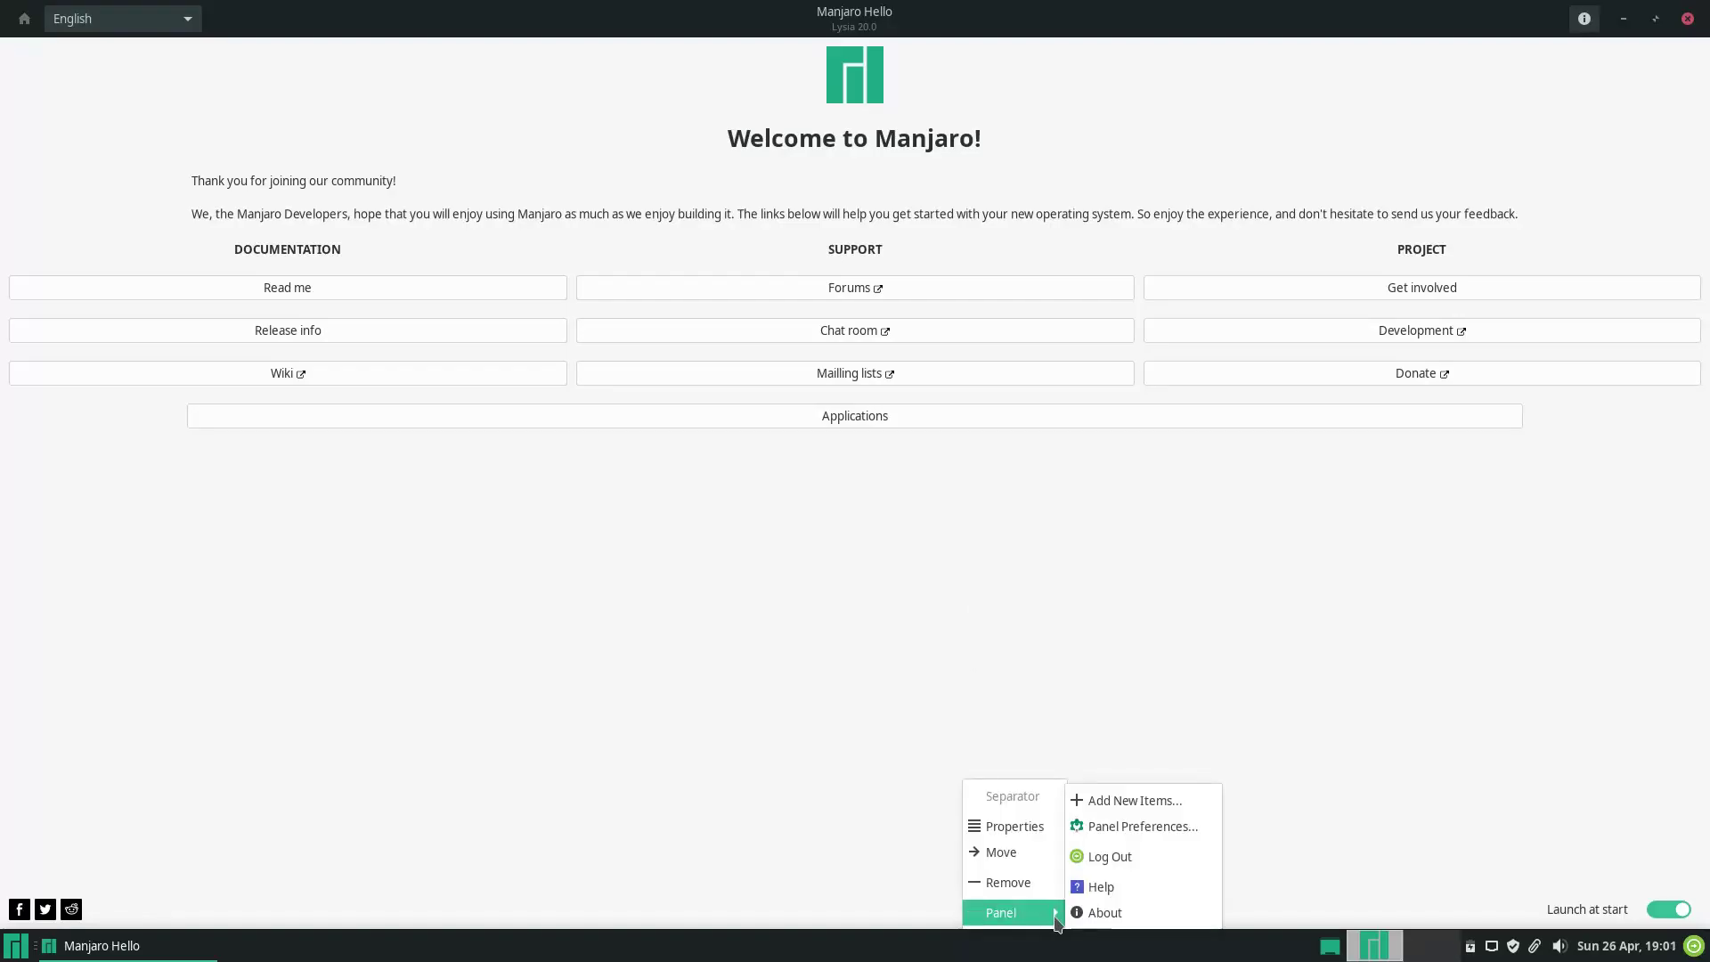
click(1095, 826)
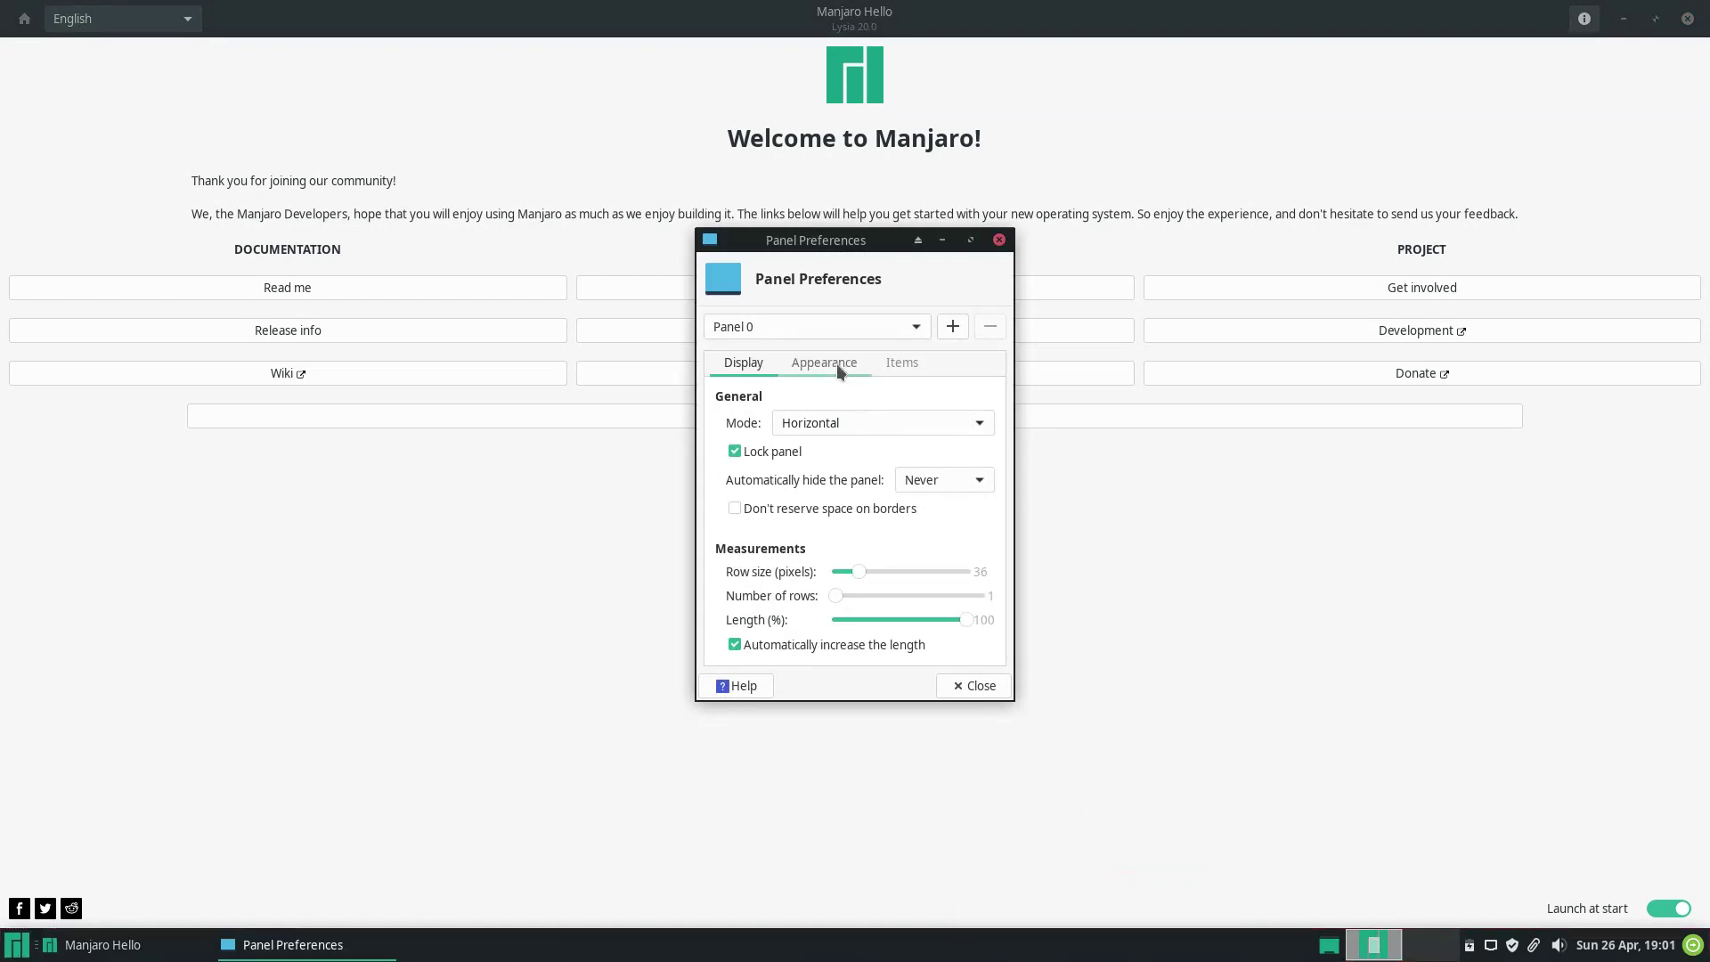
click(834, 363)
click(907, 363)
click(999, 240)
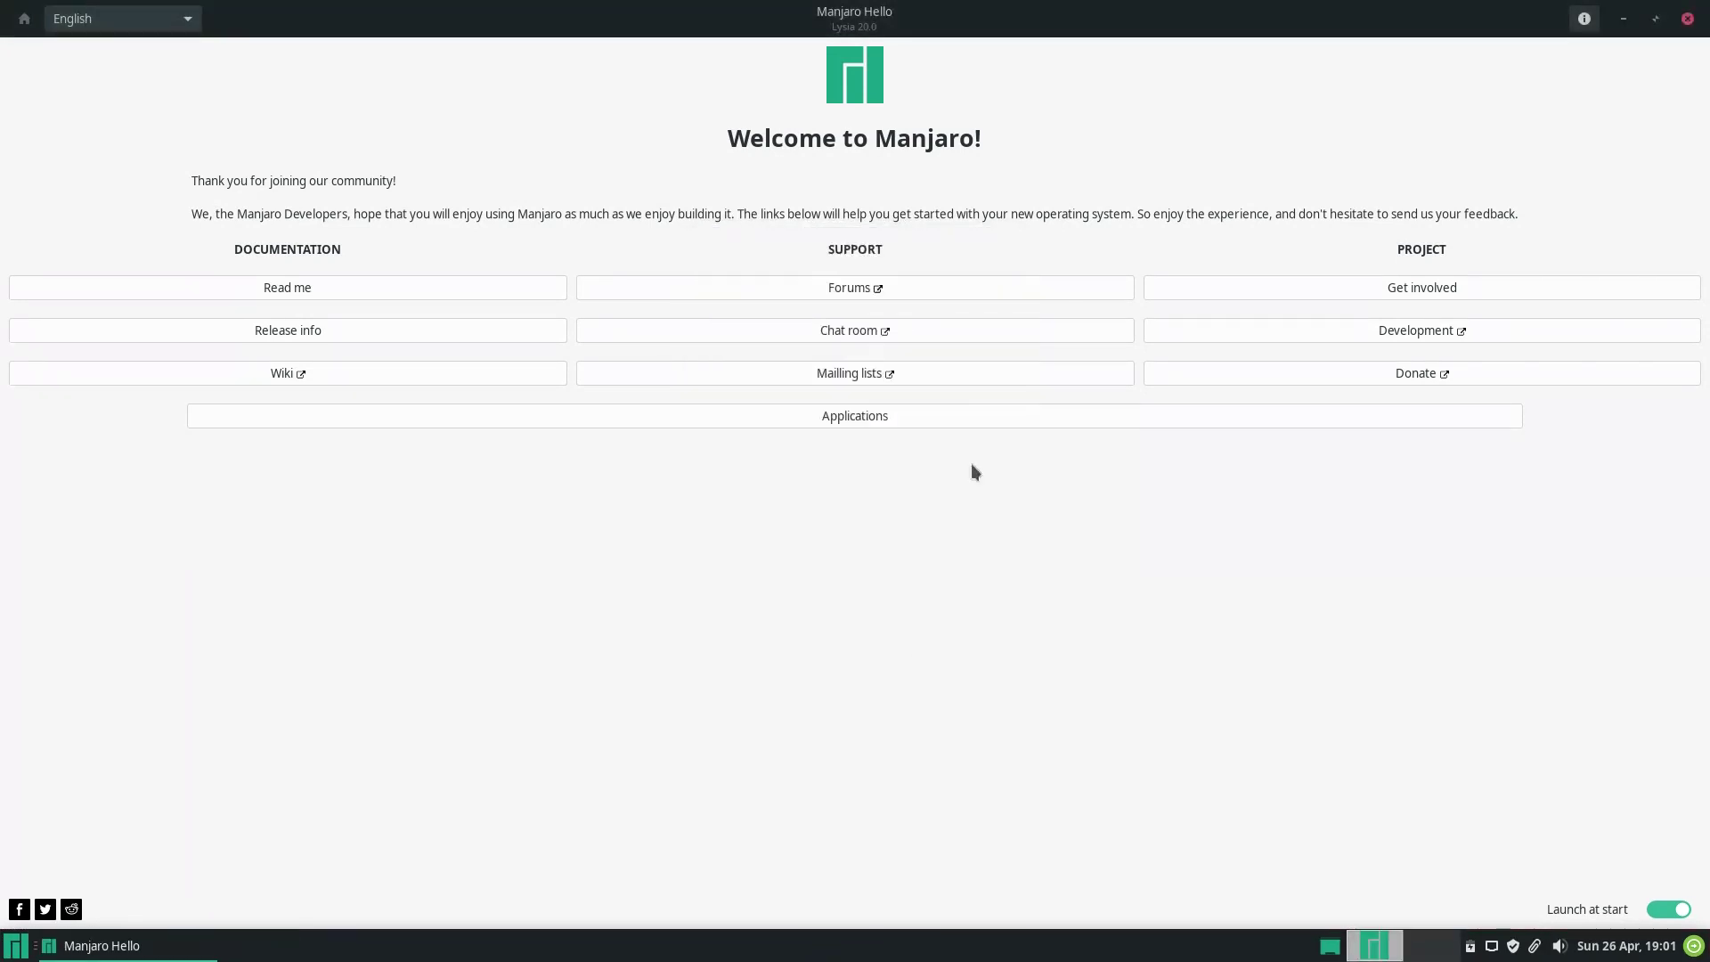
right_click(867, 953)
mouse_move(899, 913)
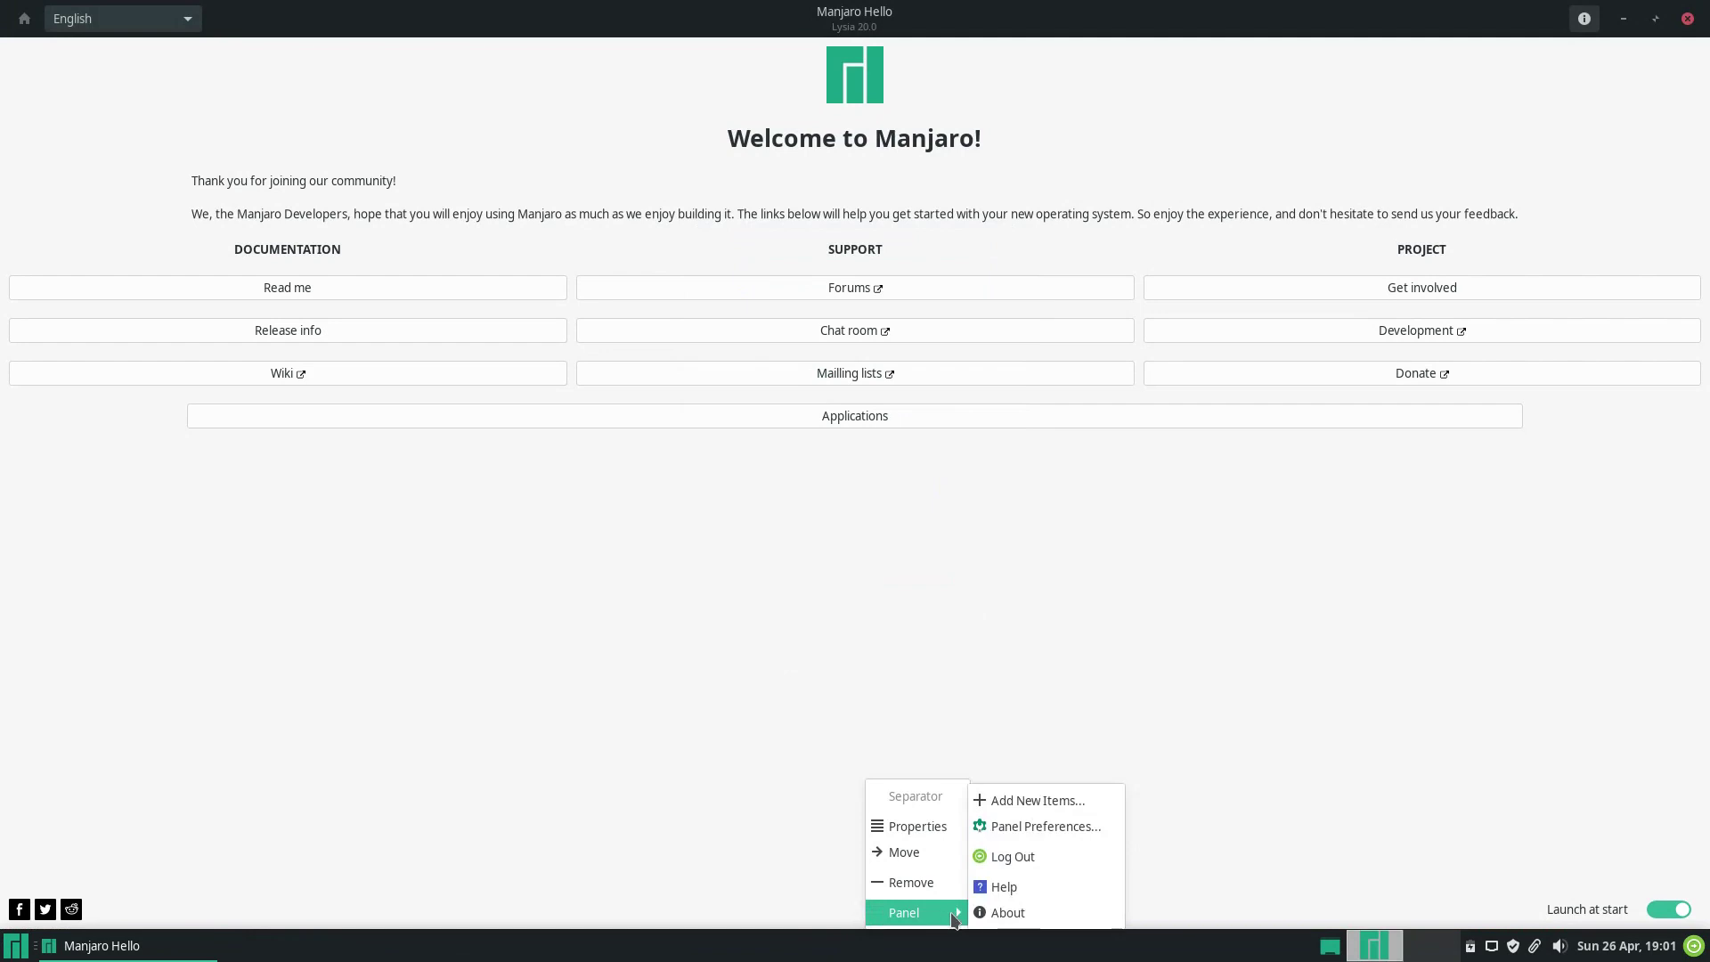
click(997, 801)
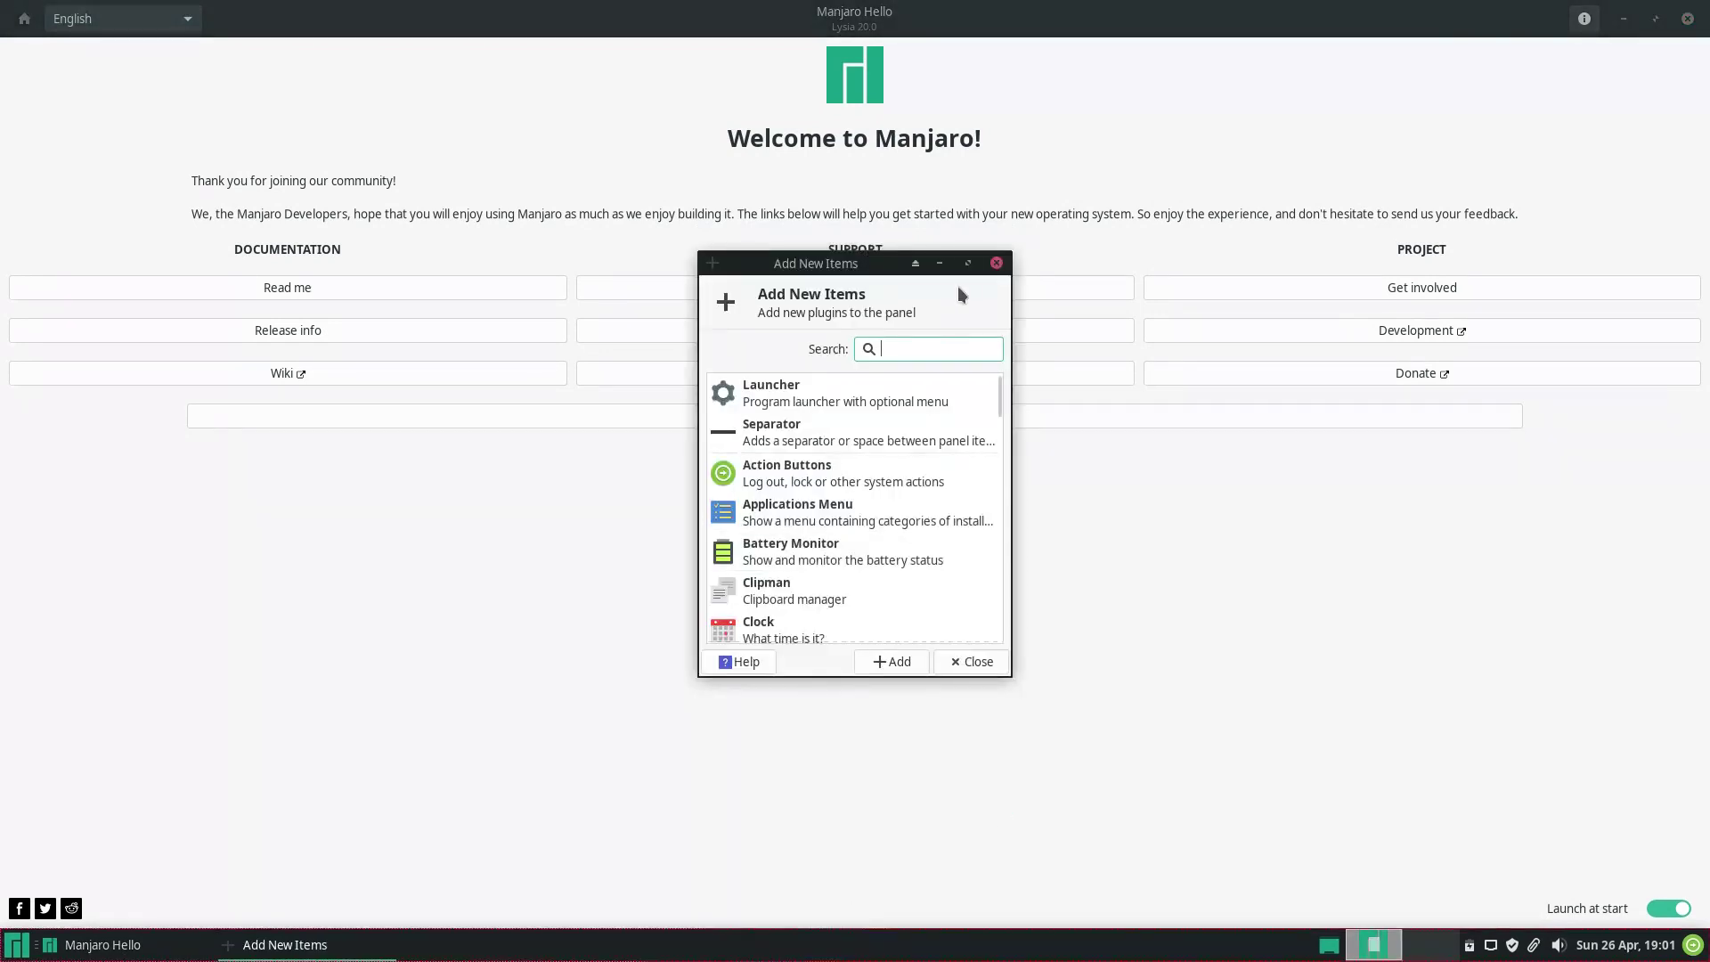
double_click(969, 263)
click(1698, 12)
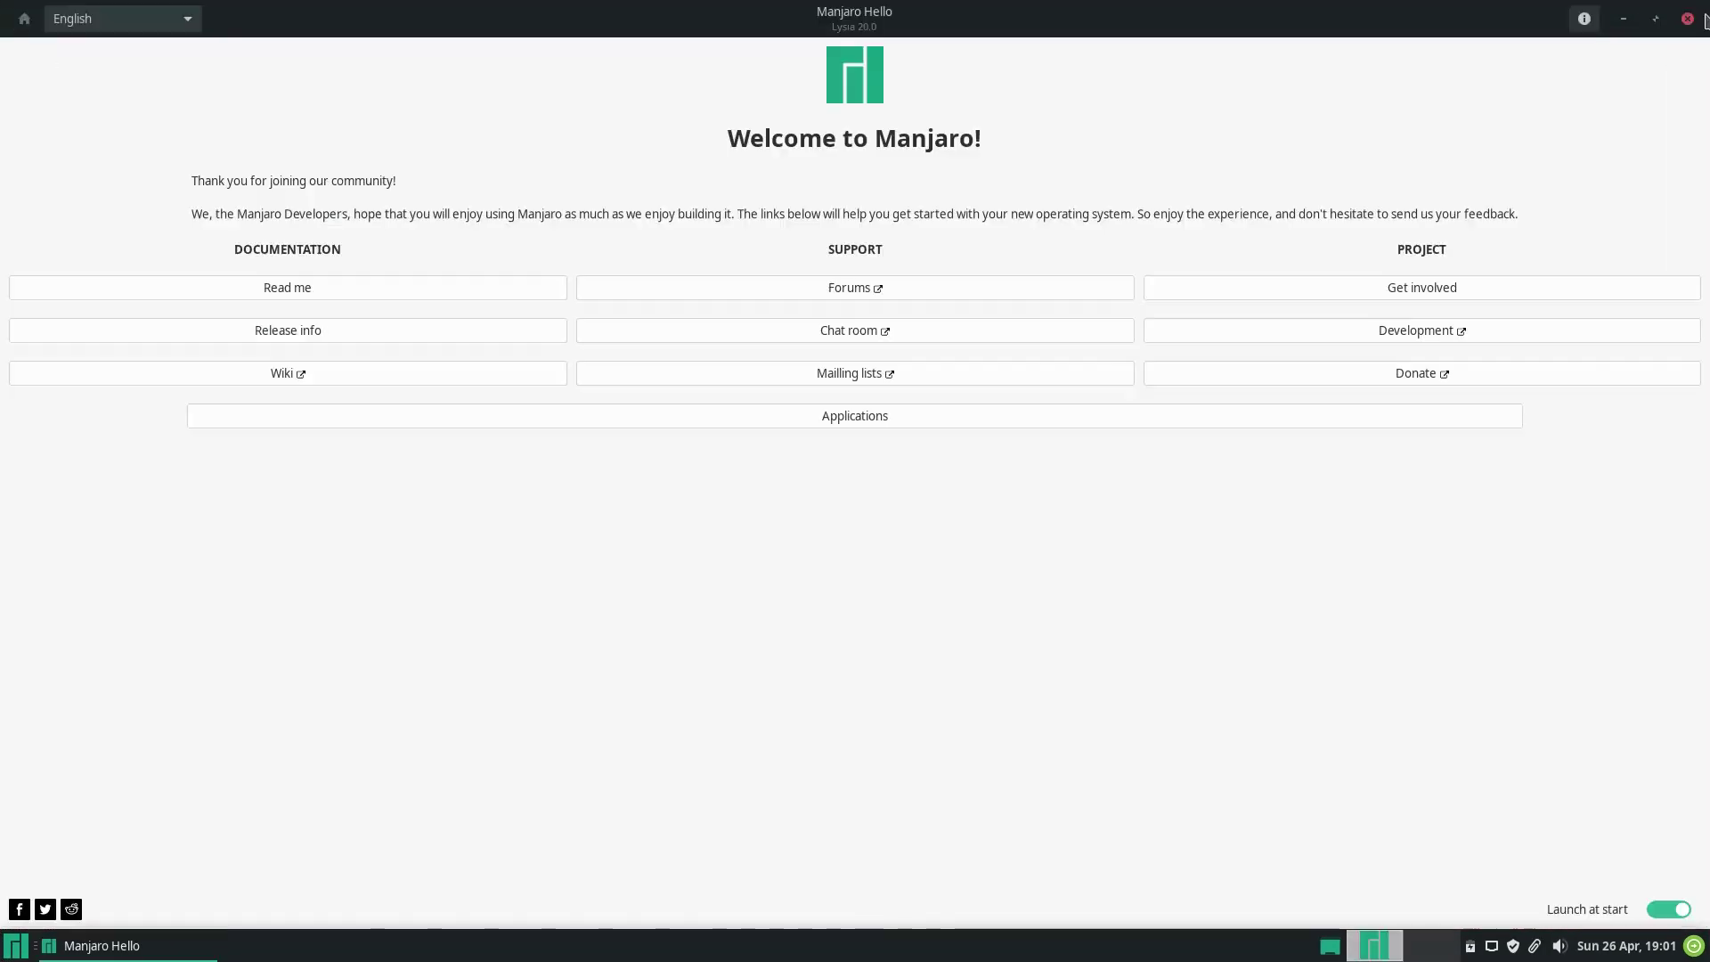
Switch off Manjaro Hello's Launch at start and view its About information.
right_click(1034, 951)
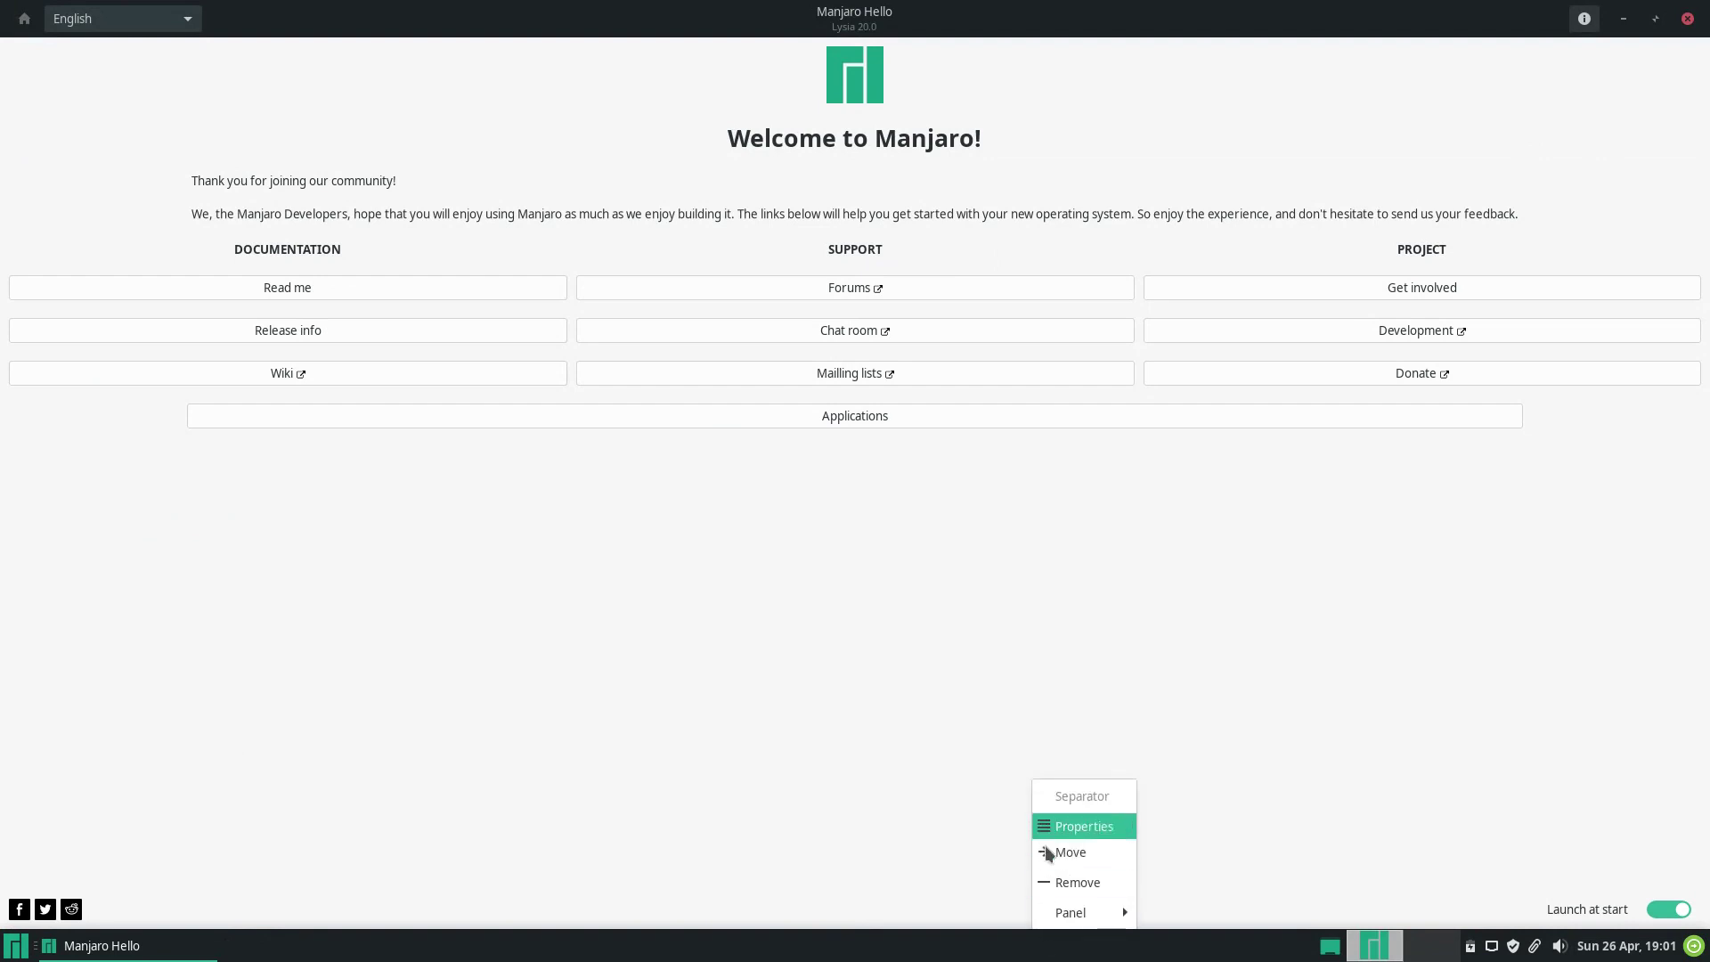
click(1059, 957)
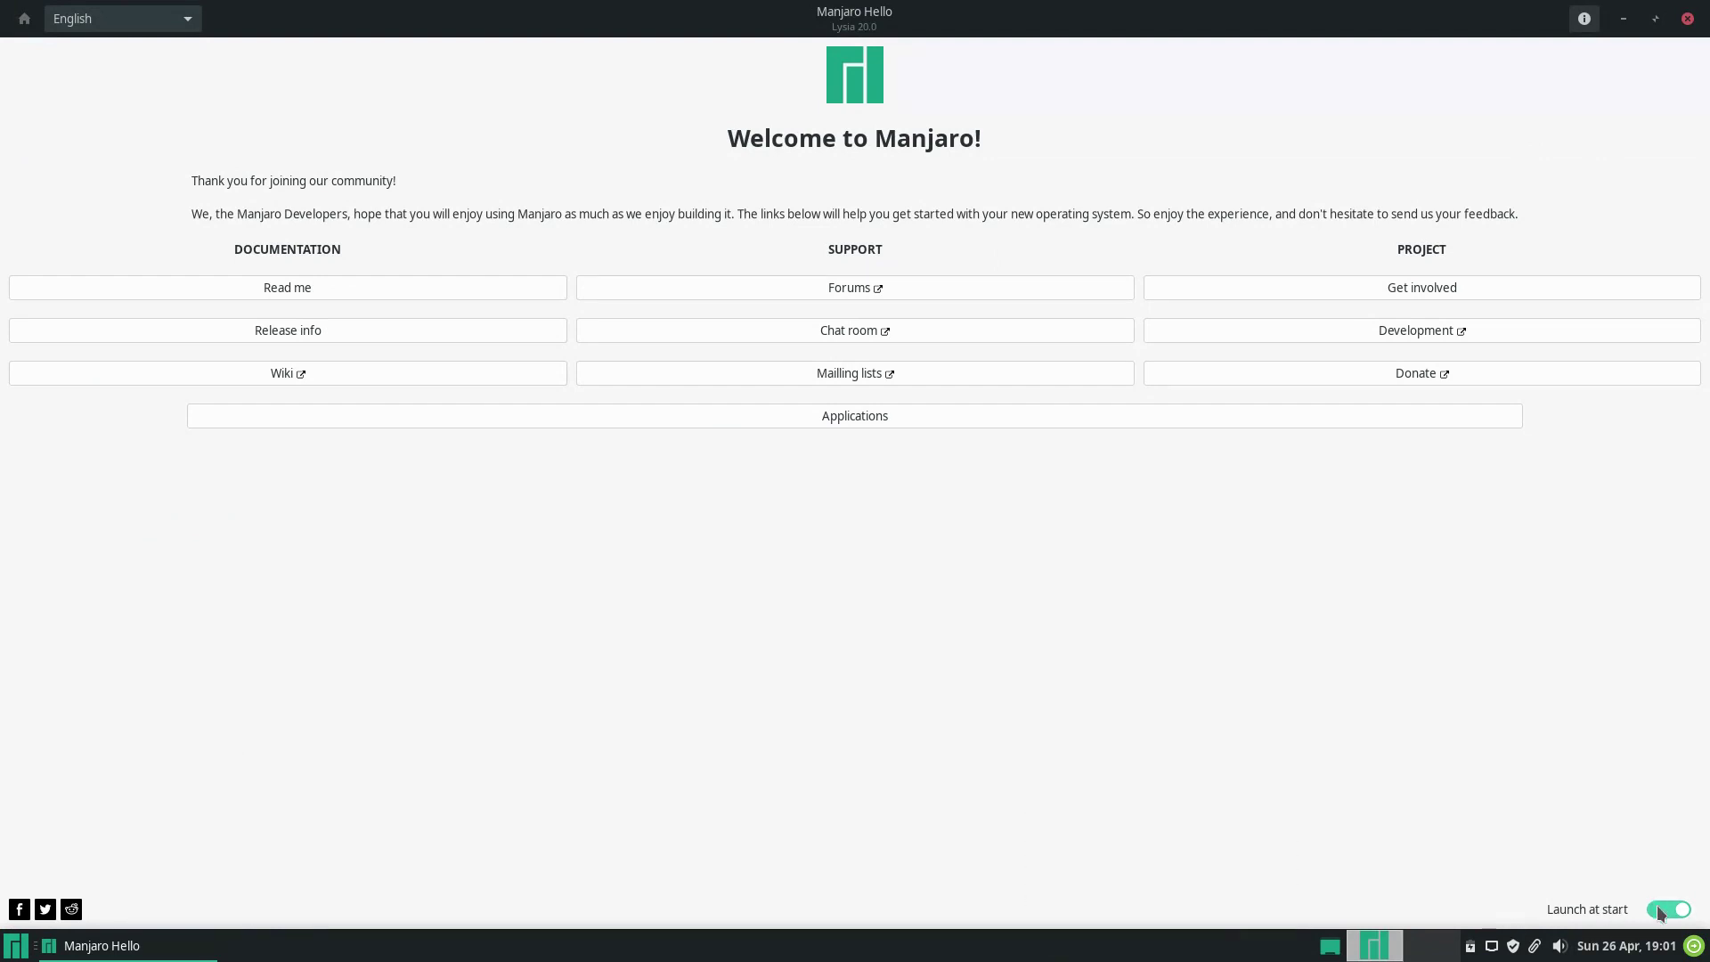
click(1585, 18)
click(1031, 355)
Check the language list, keep English, and close the Manjaro Hello window.
click(196, 24)
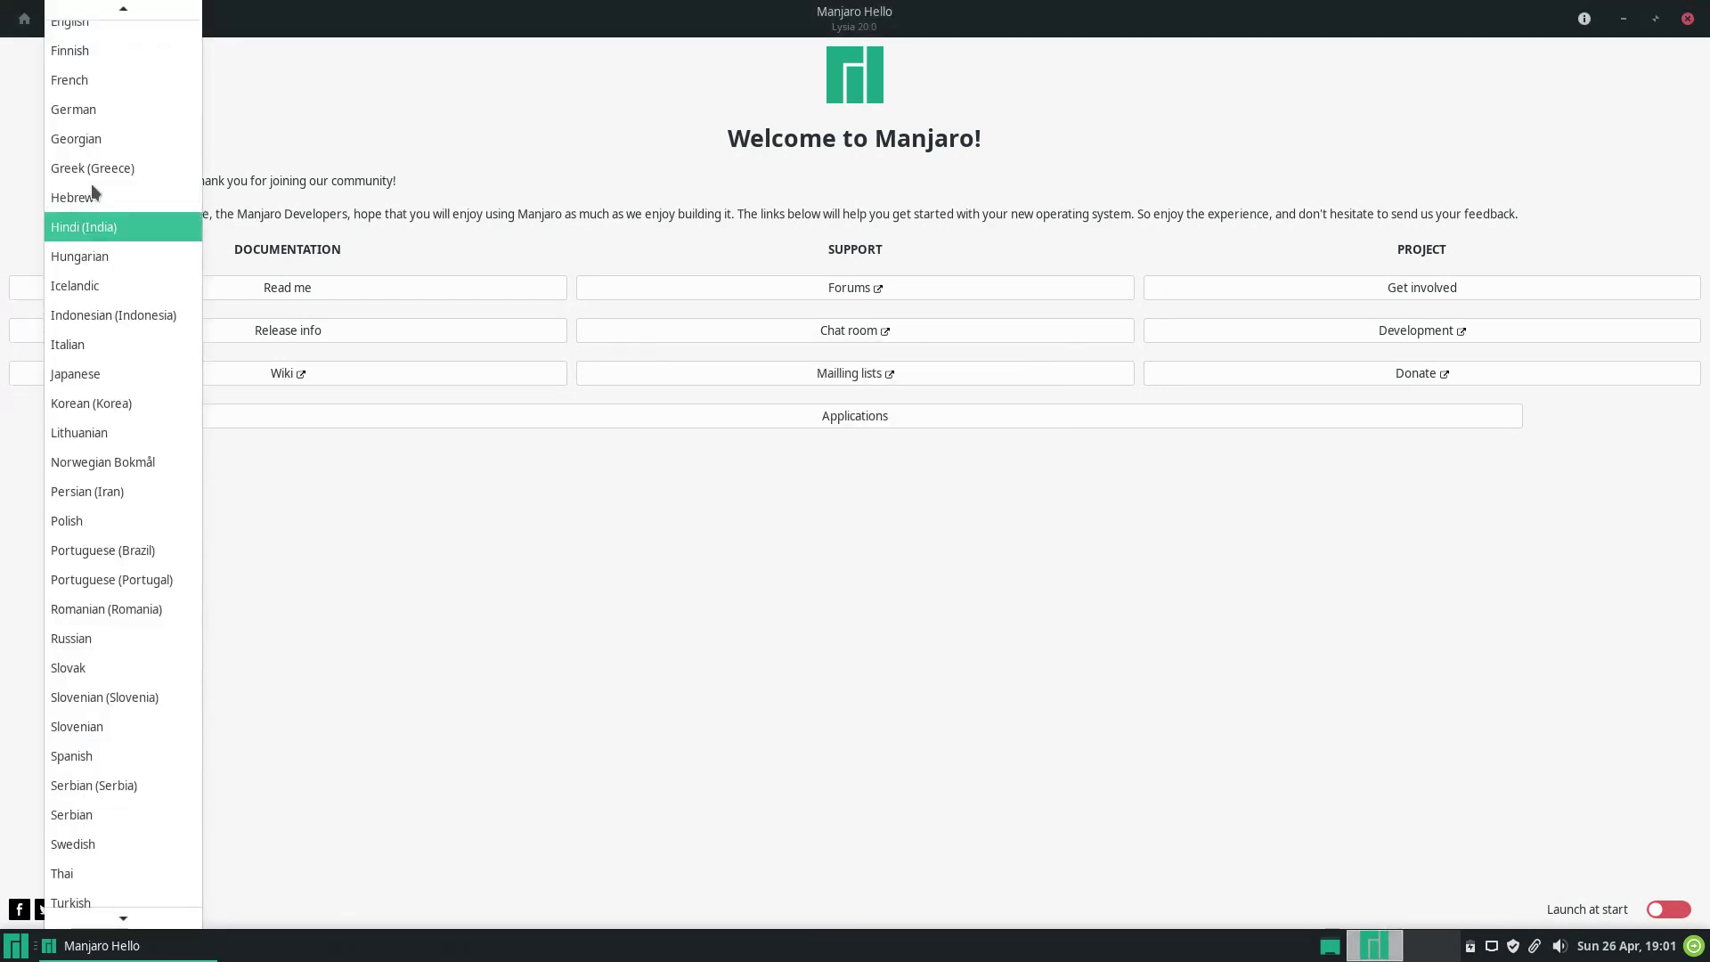
click(1689, 23)
click(1689, 23)
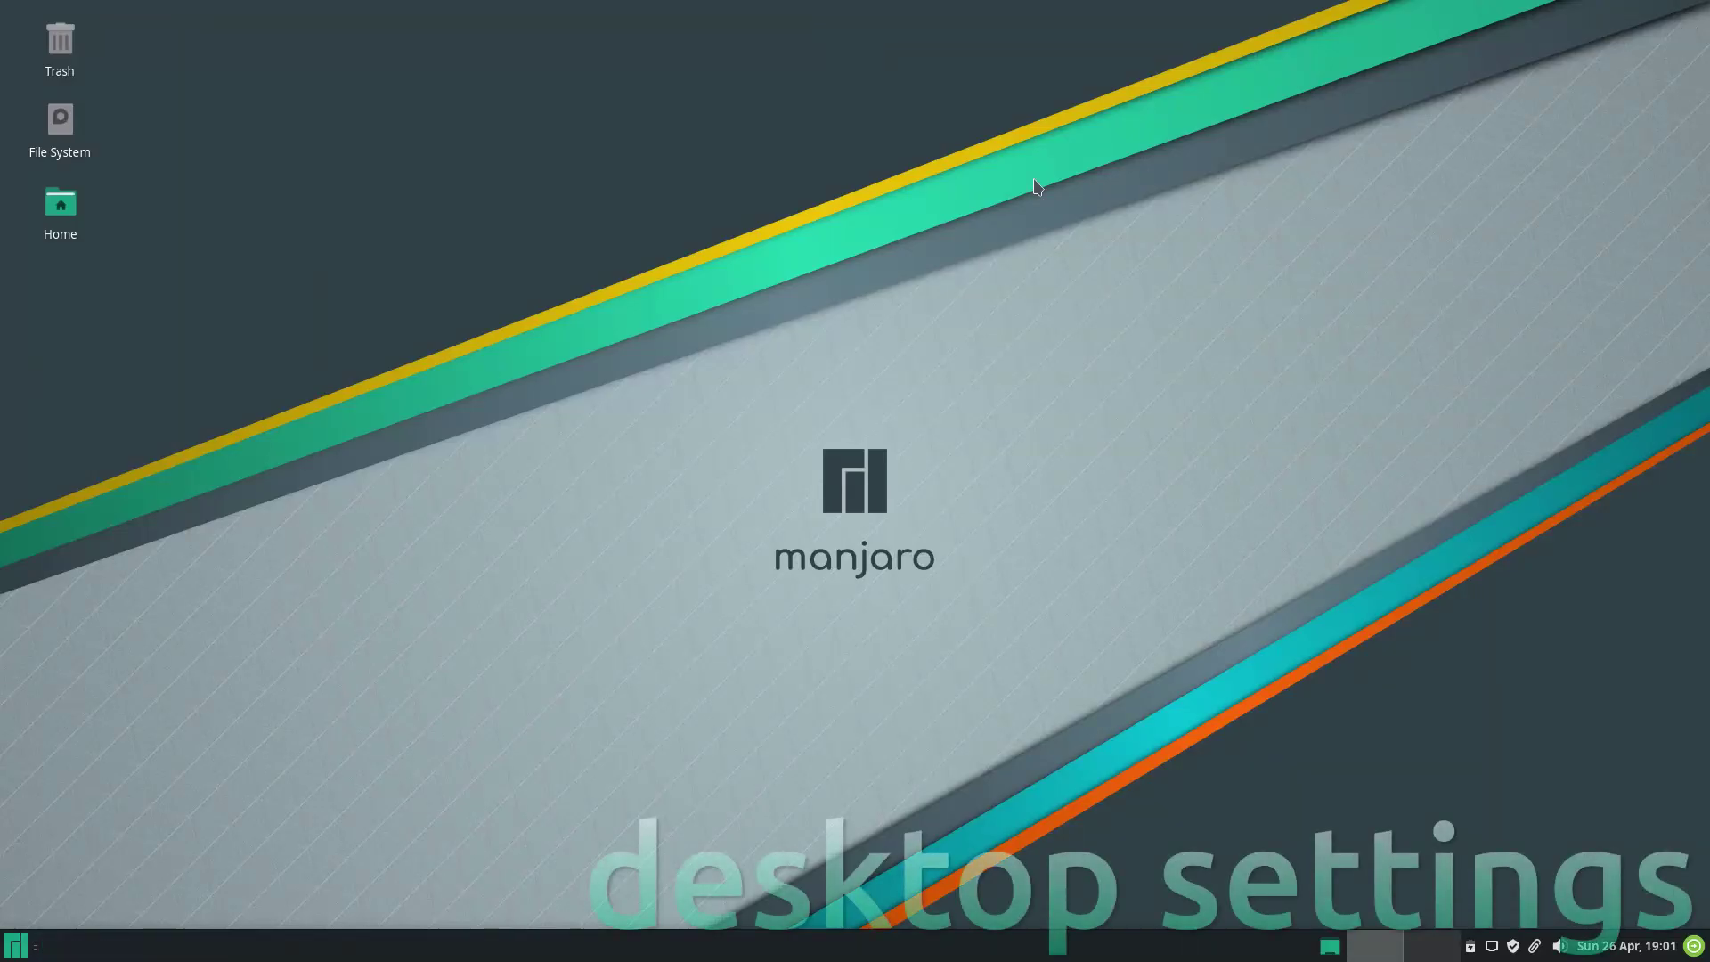
right_click(855, 198)
click(862, 216)
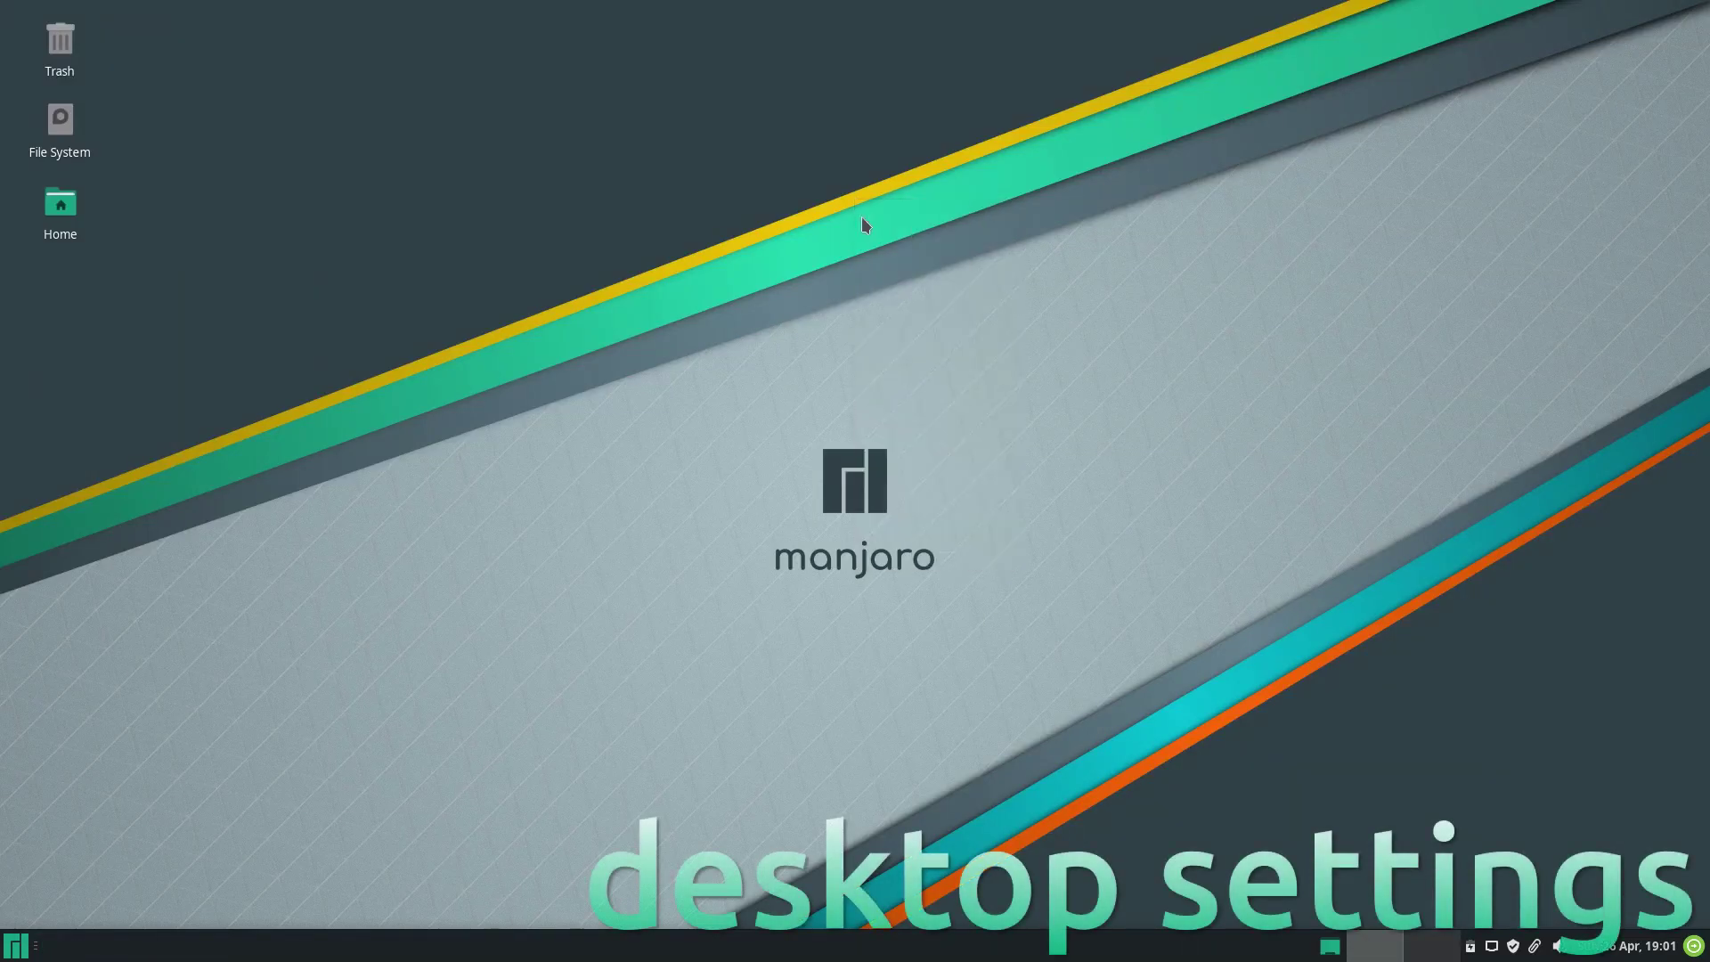
double_click(980, 251)
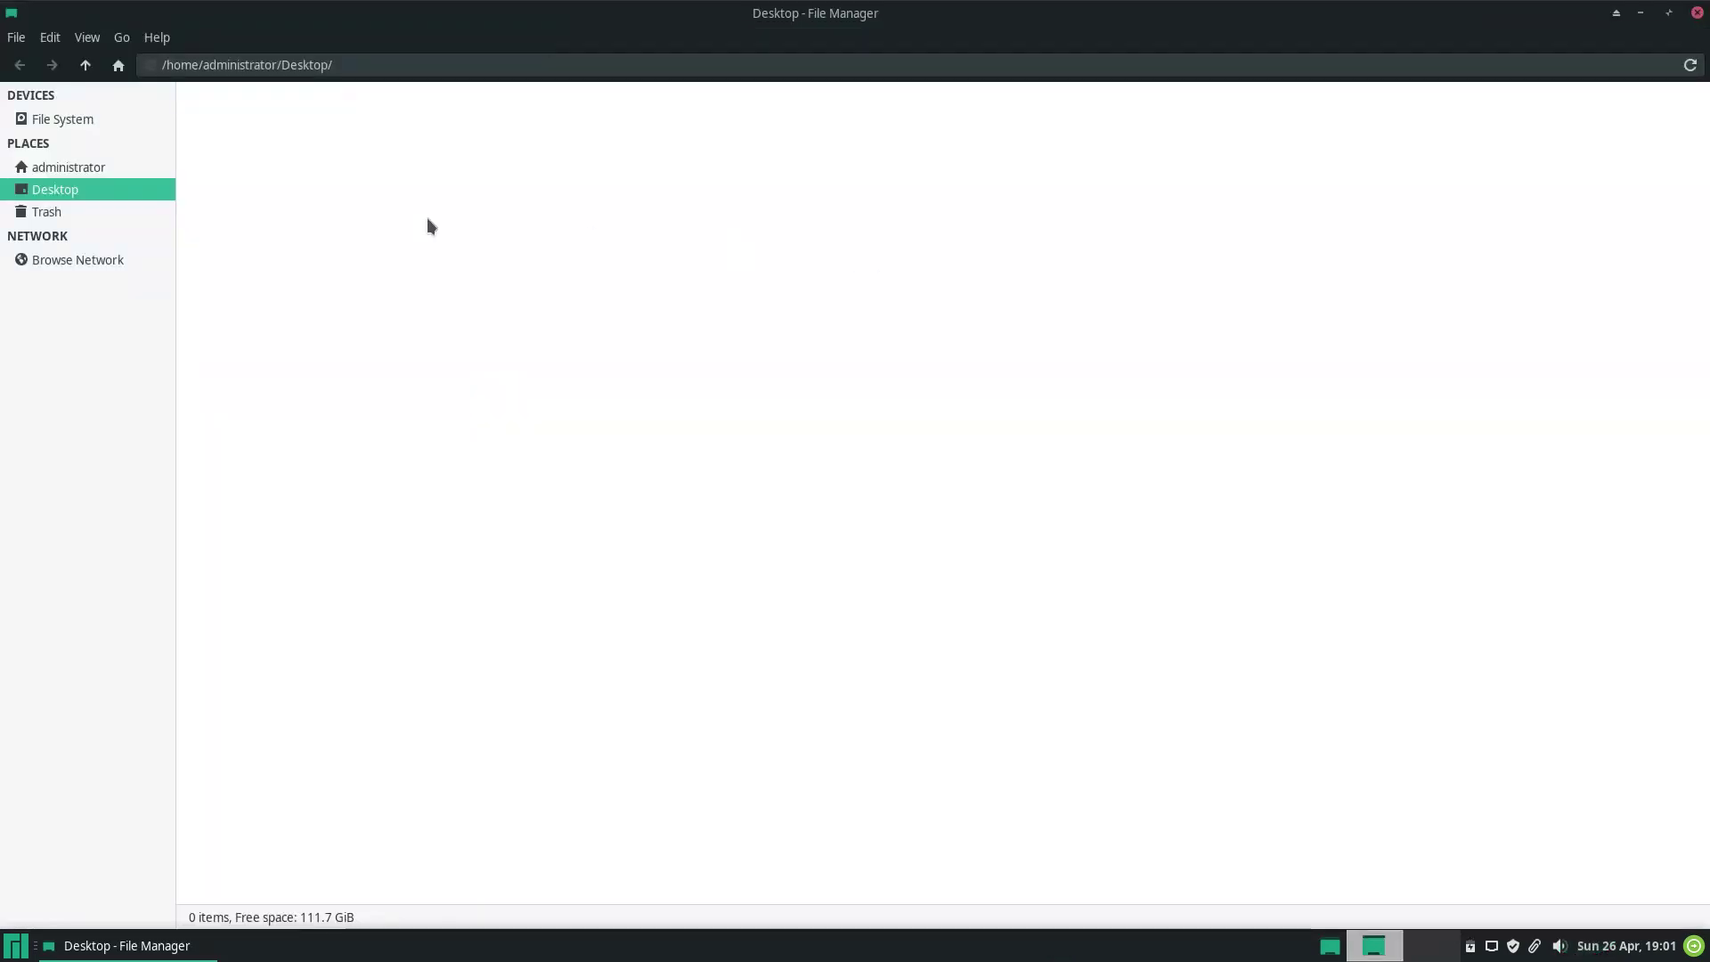
click(115, 168)
click(87, 36)
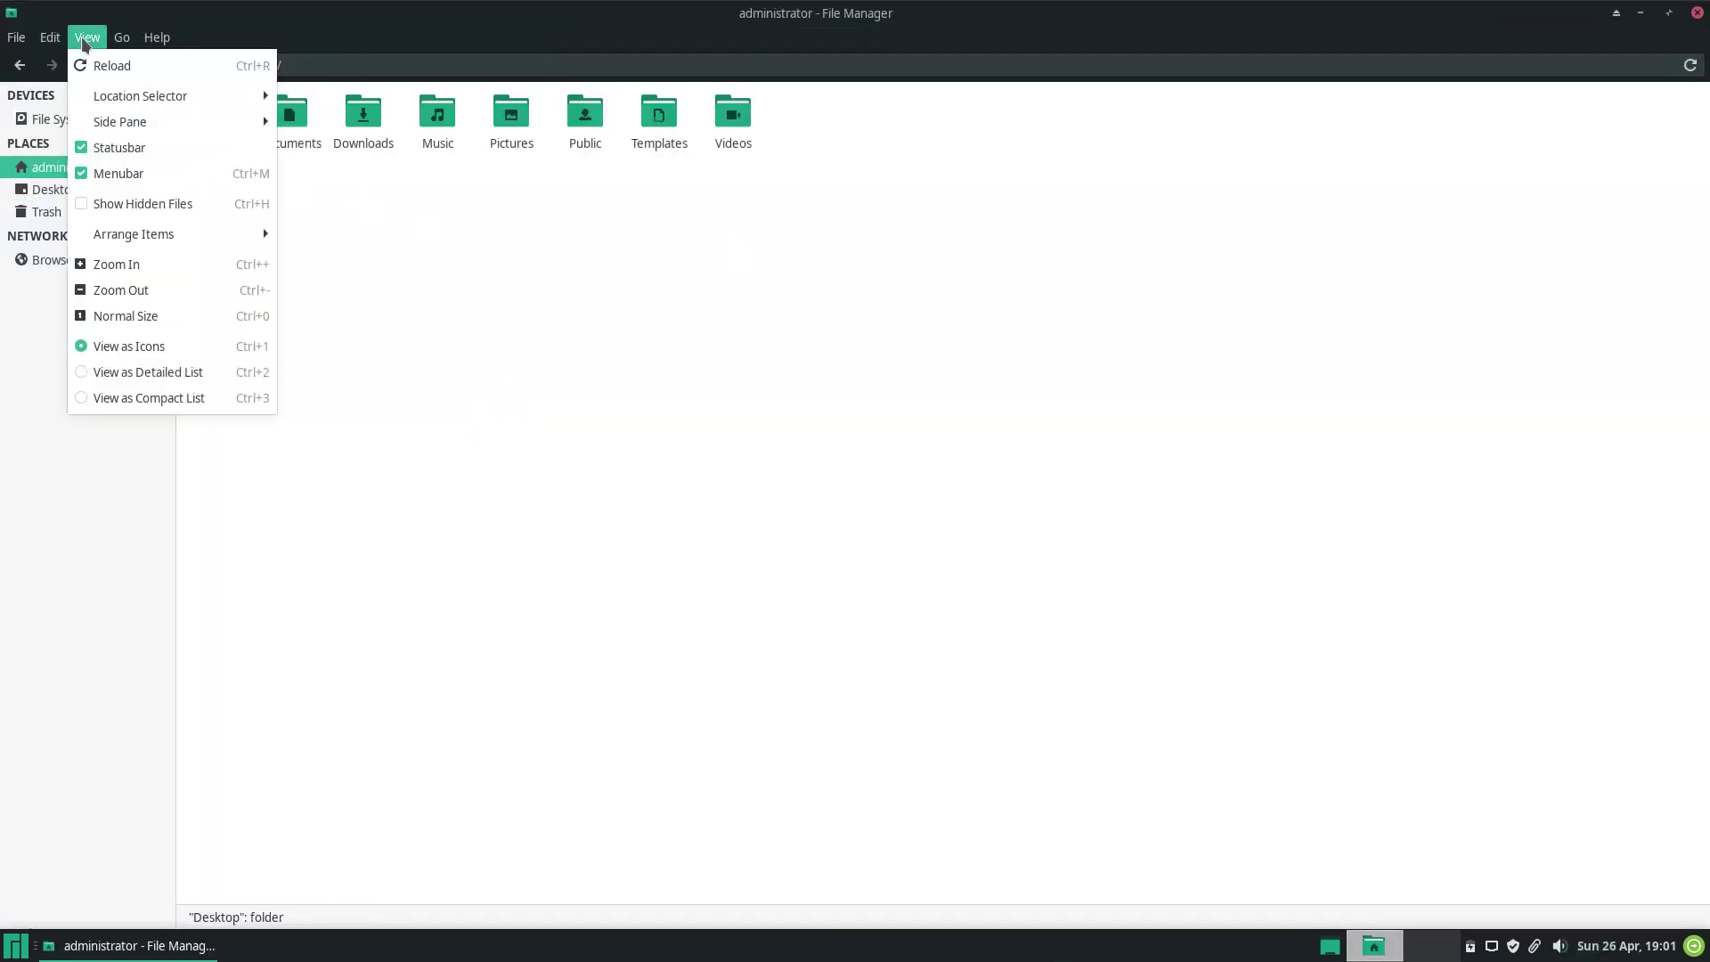
click(94, 265)
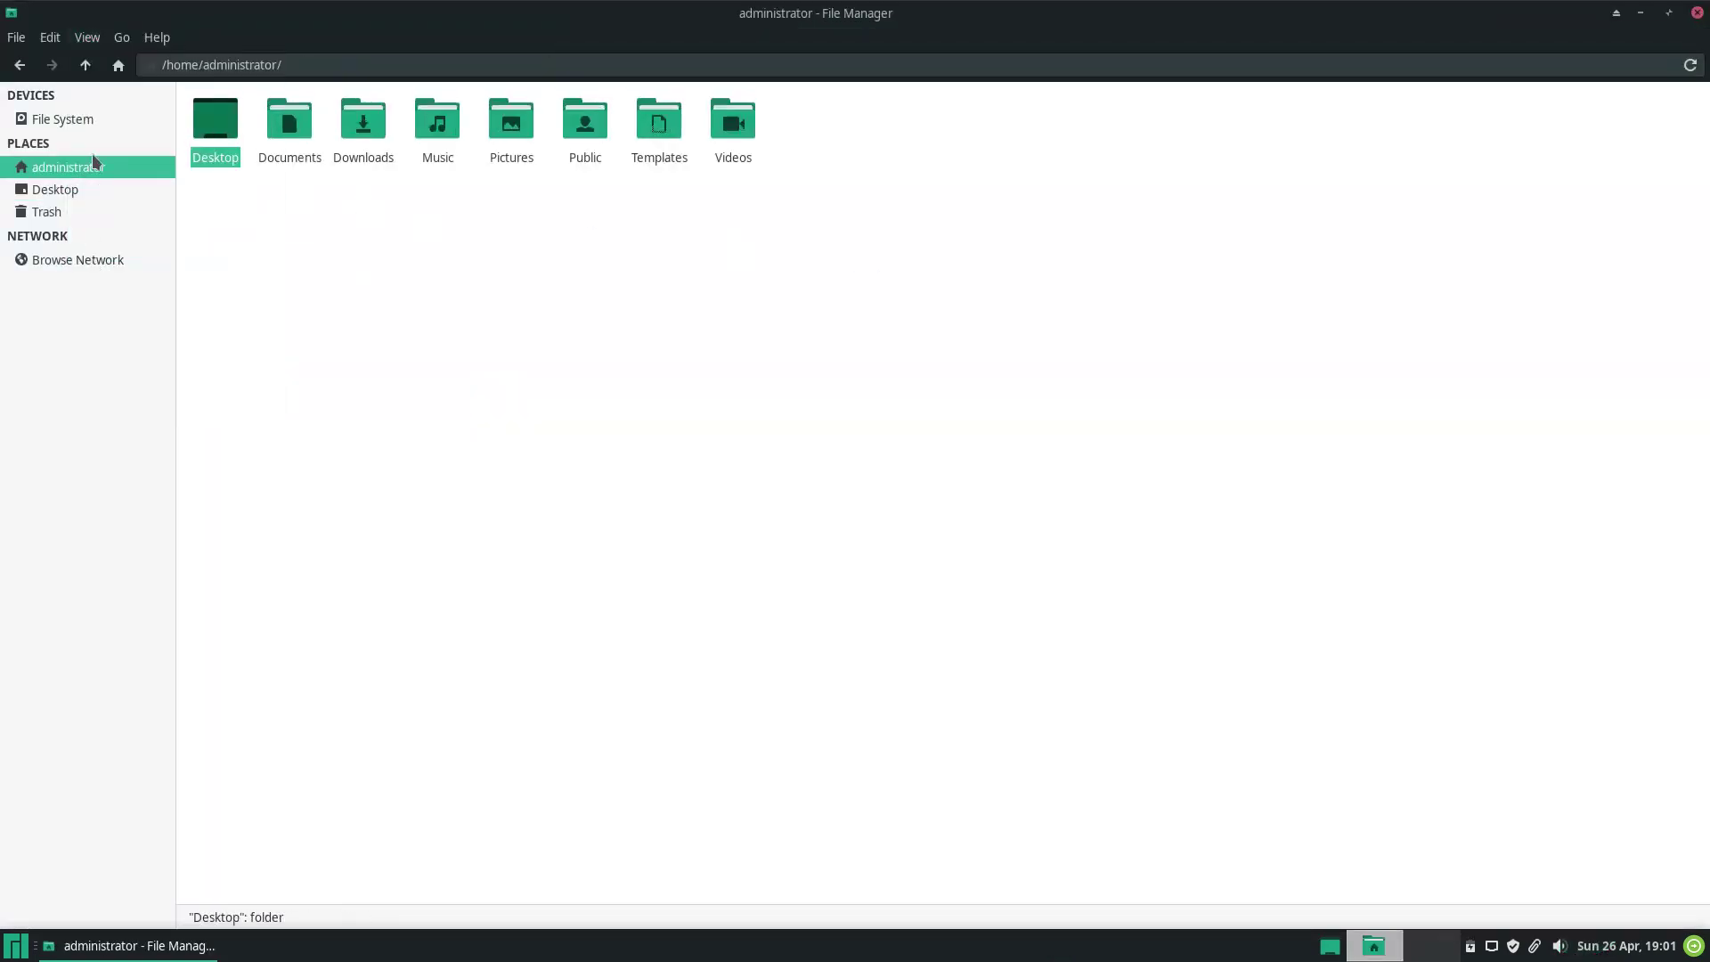
click(86, 37)
click(133, 370)
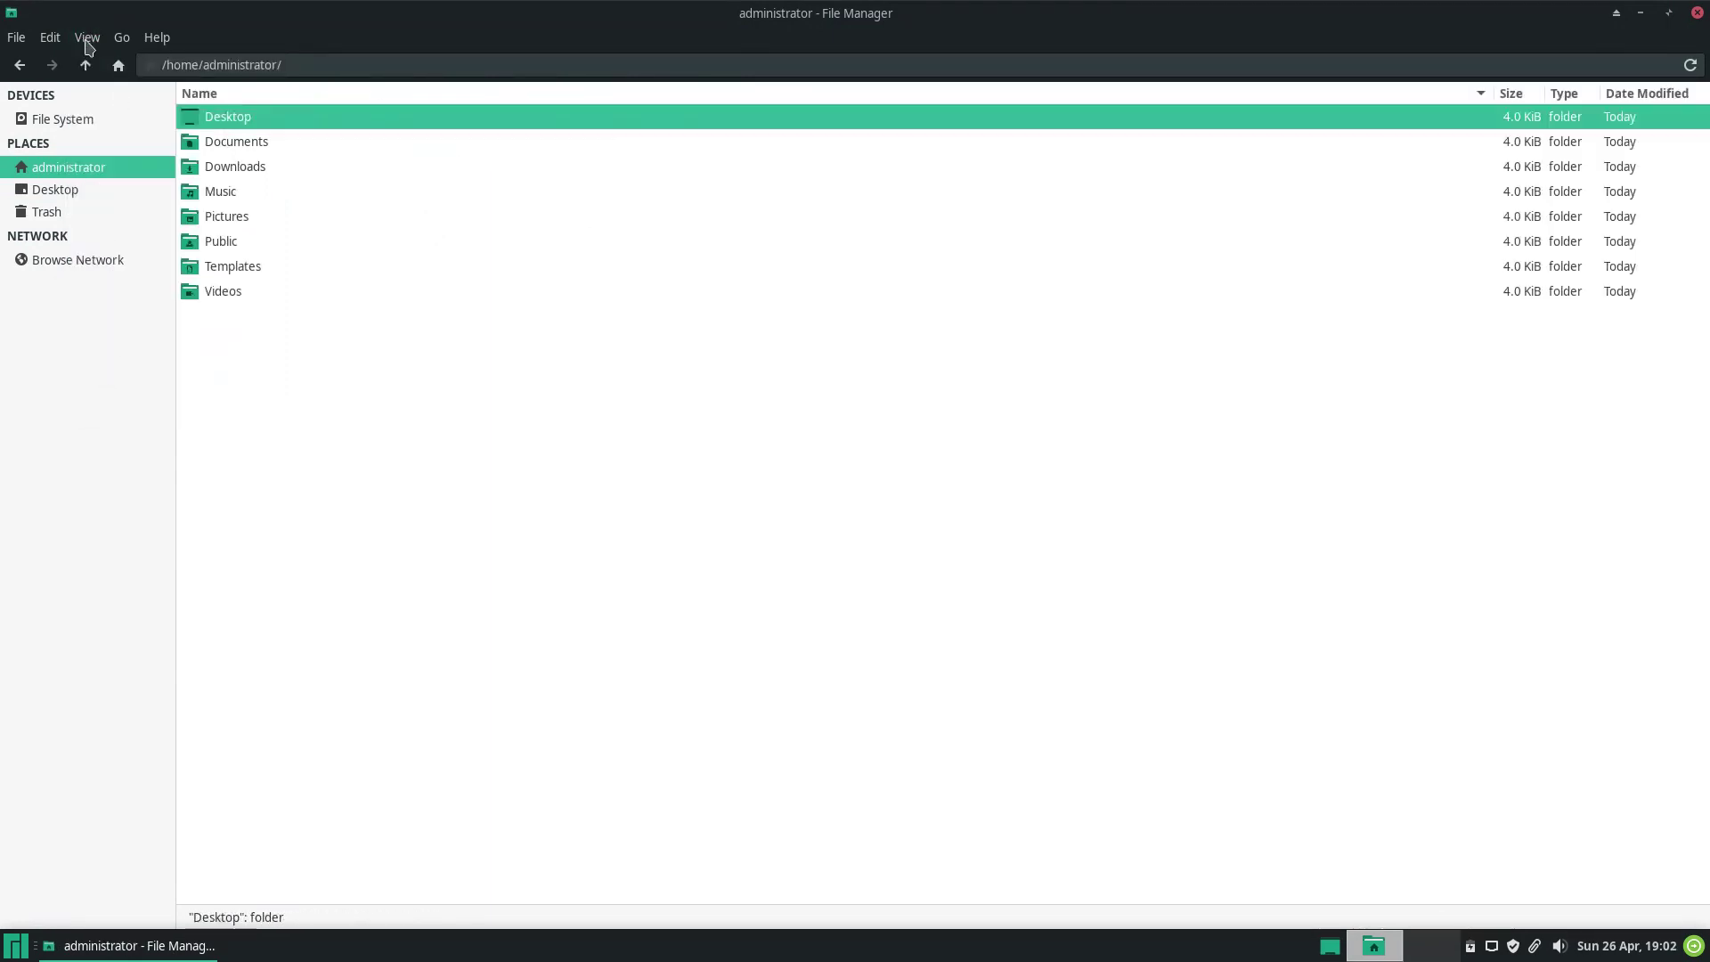
click(86, 40)
click(123, 402)
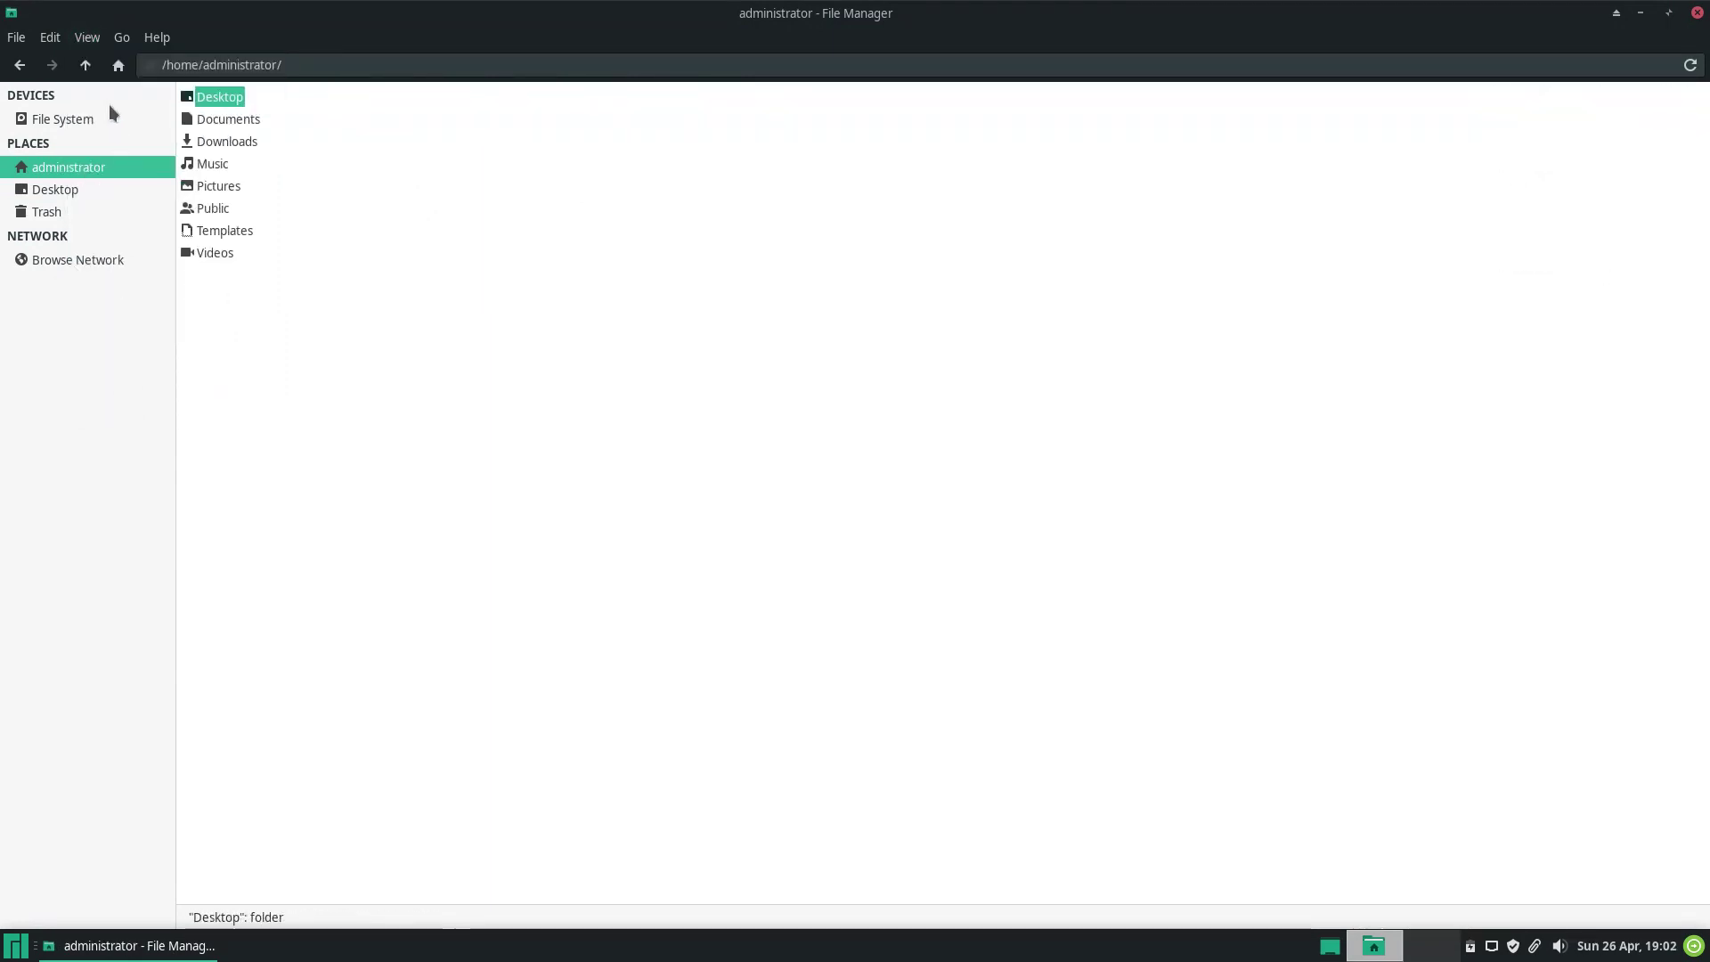
click(88, 38)
click(103, 344)
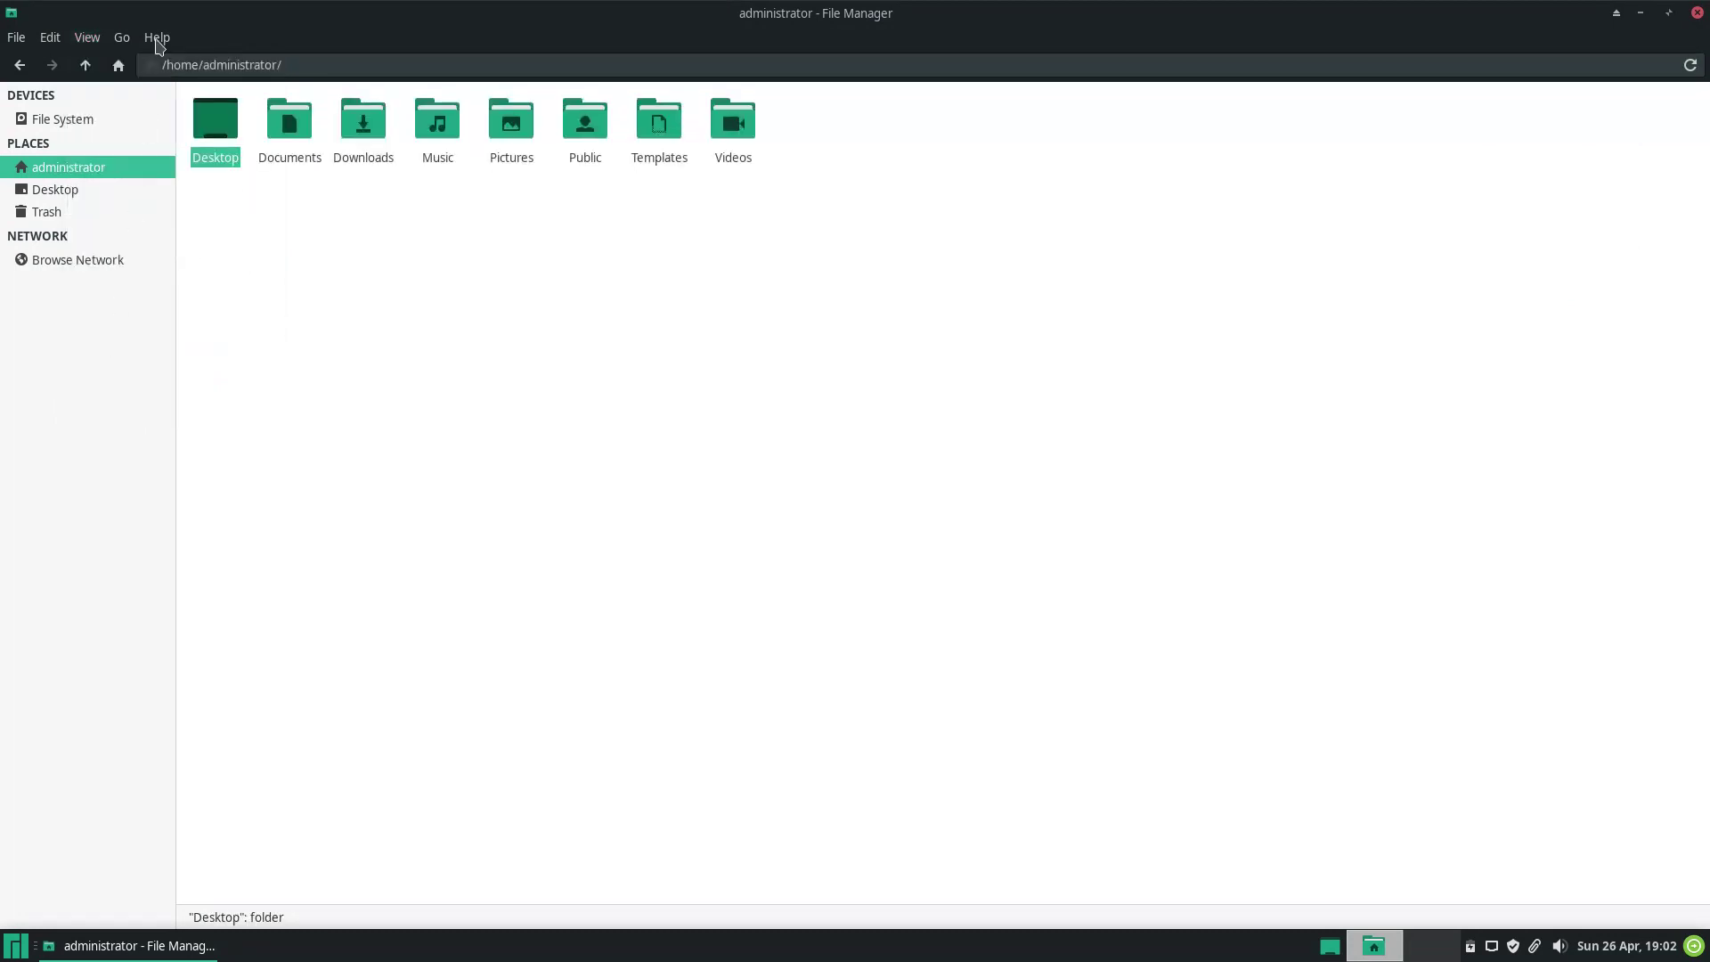
click(158, 40)
click(169, 88)
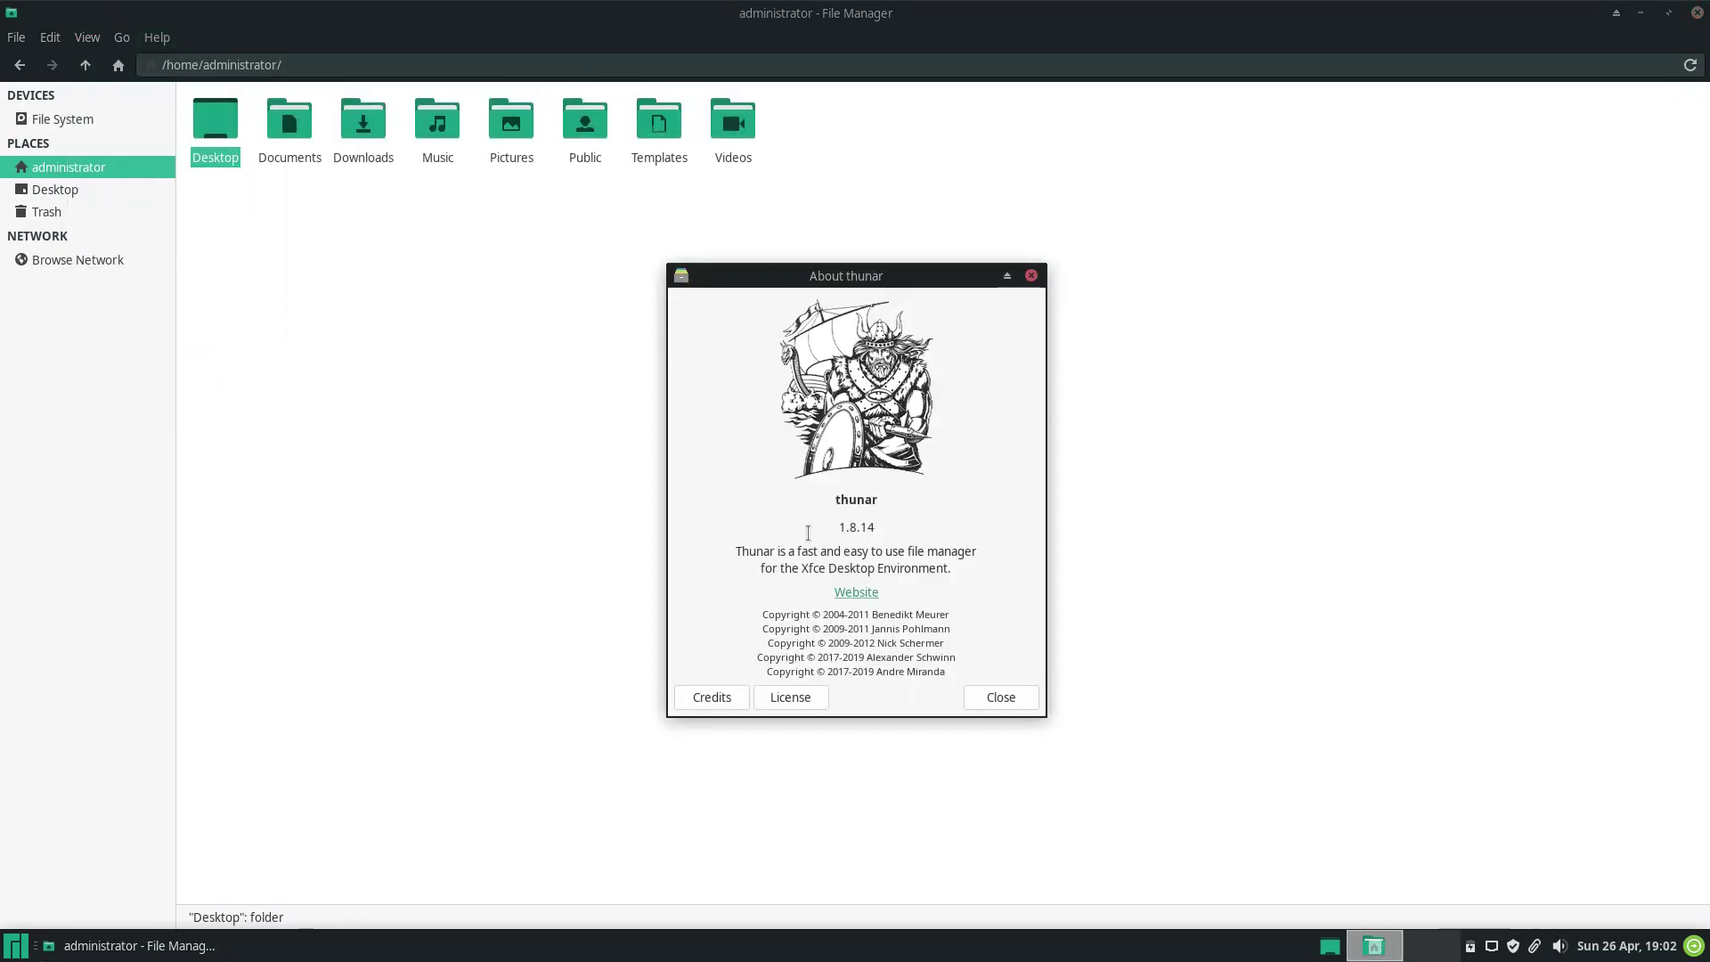
click(1030, 276)
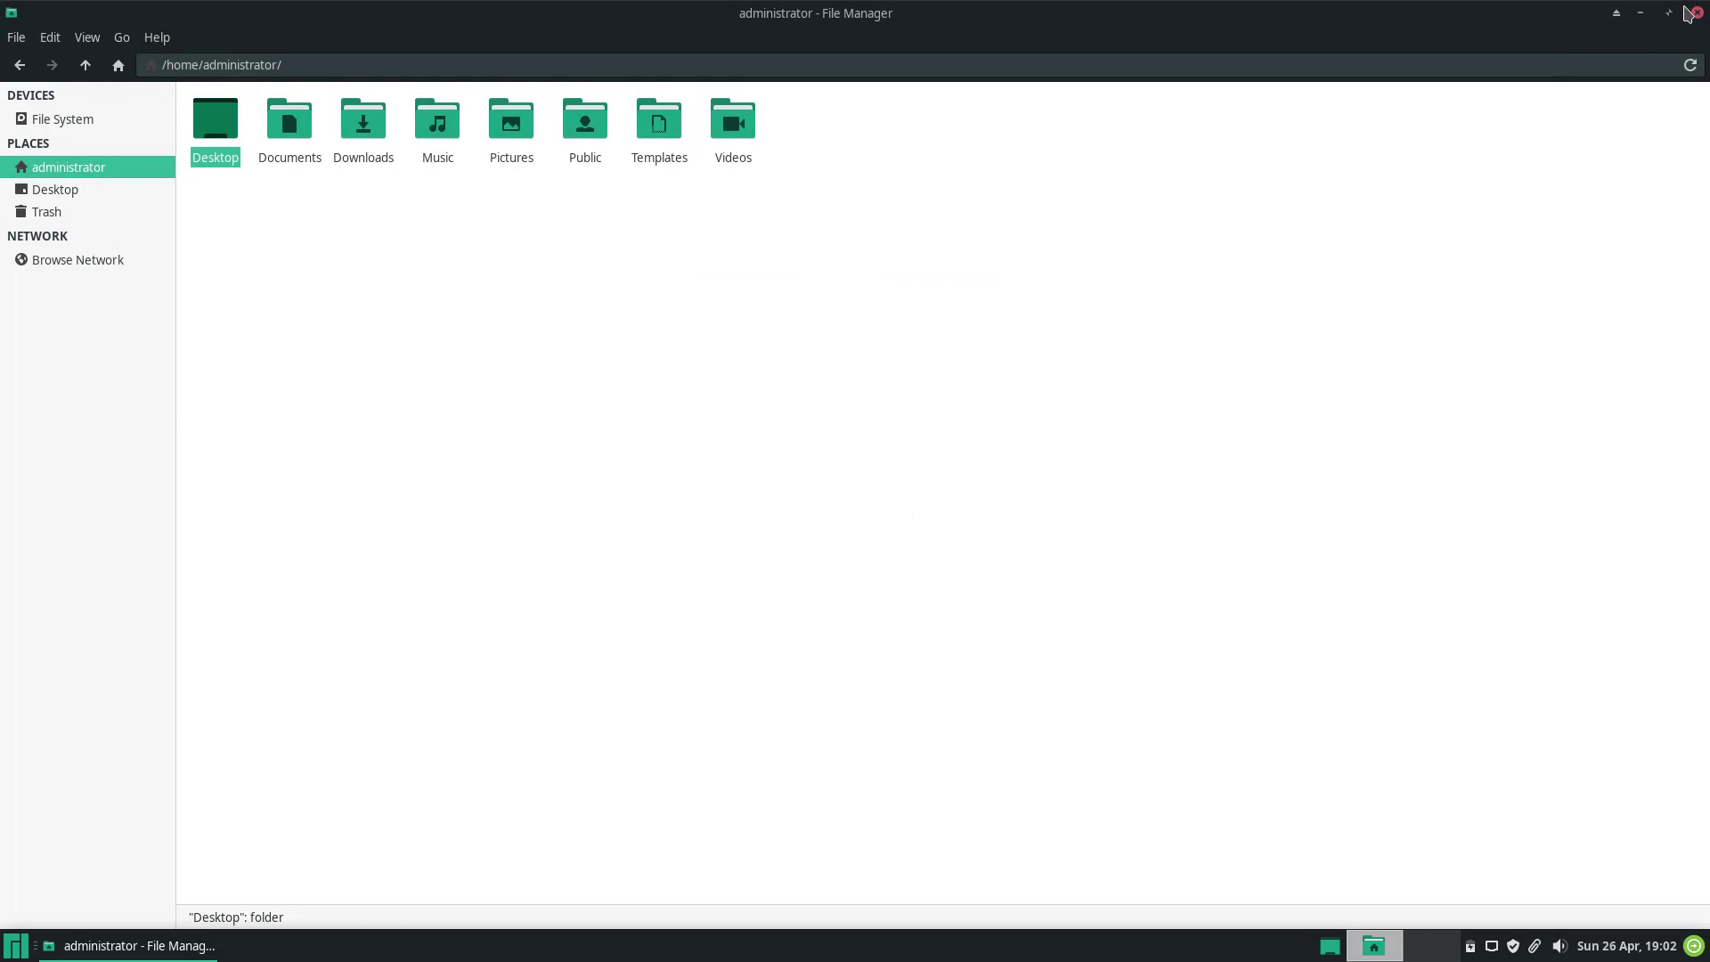
click(1697, 13)
right_click(889, 289)
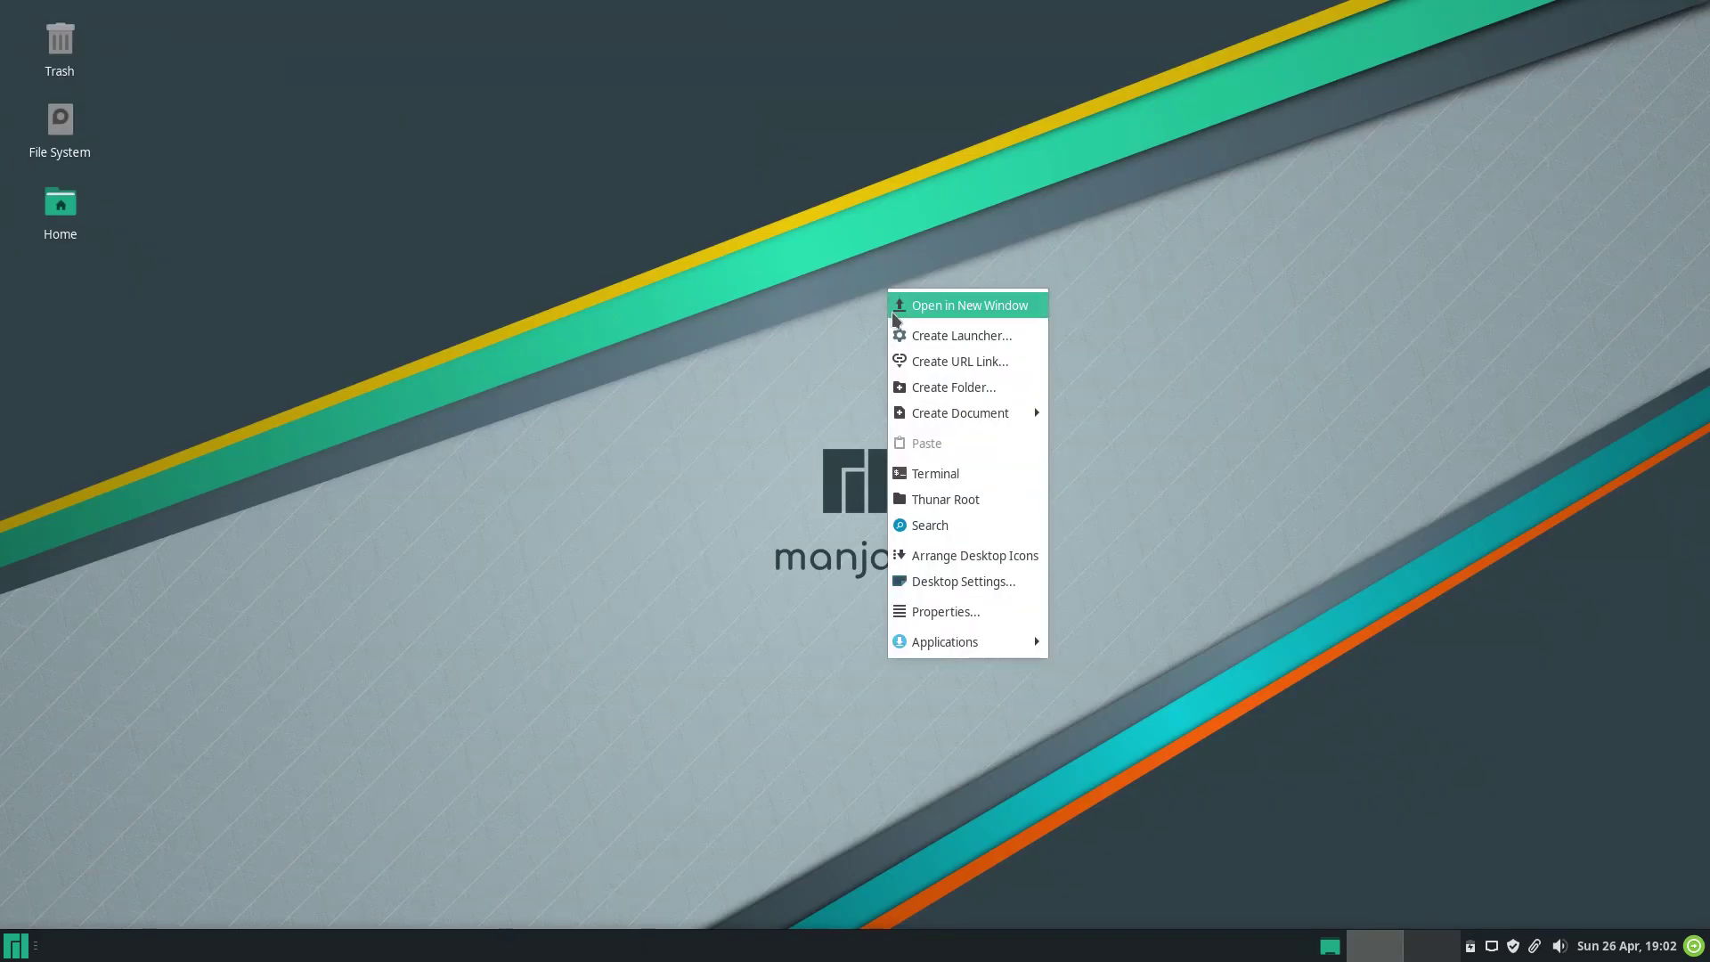
Open and cancel the desktop's Create Launcher and Create Link forms.
click(897, 335)
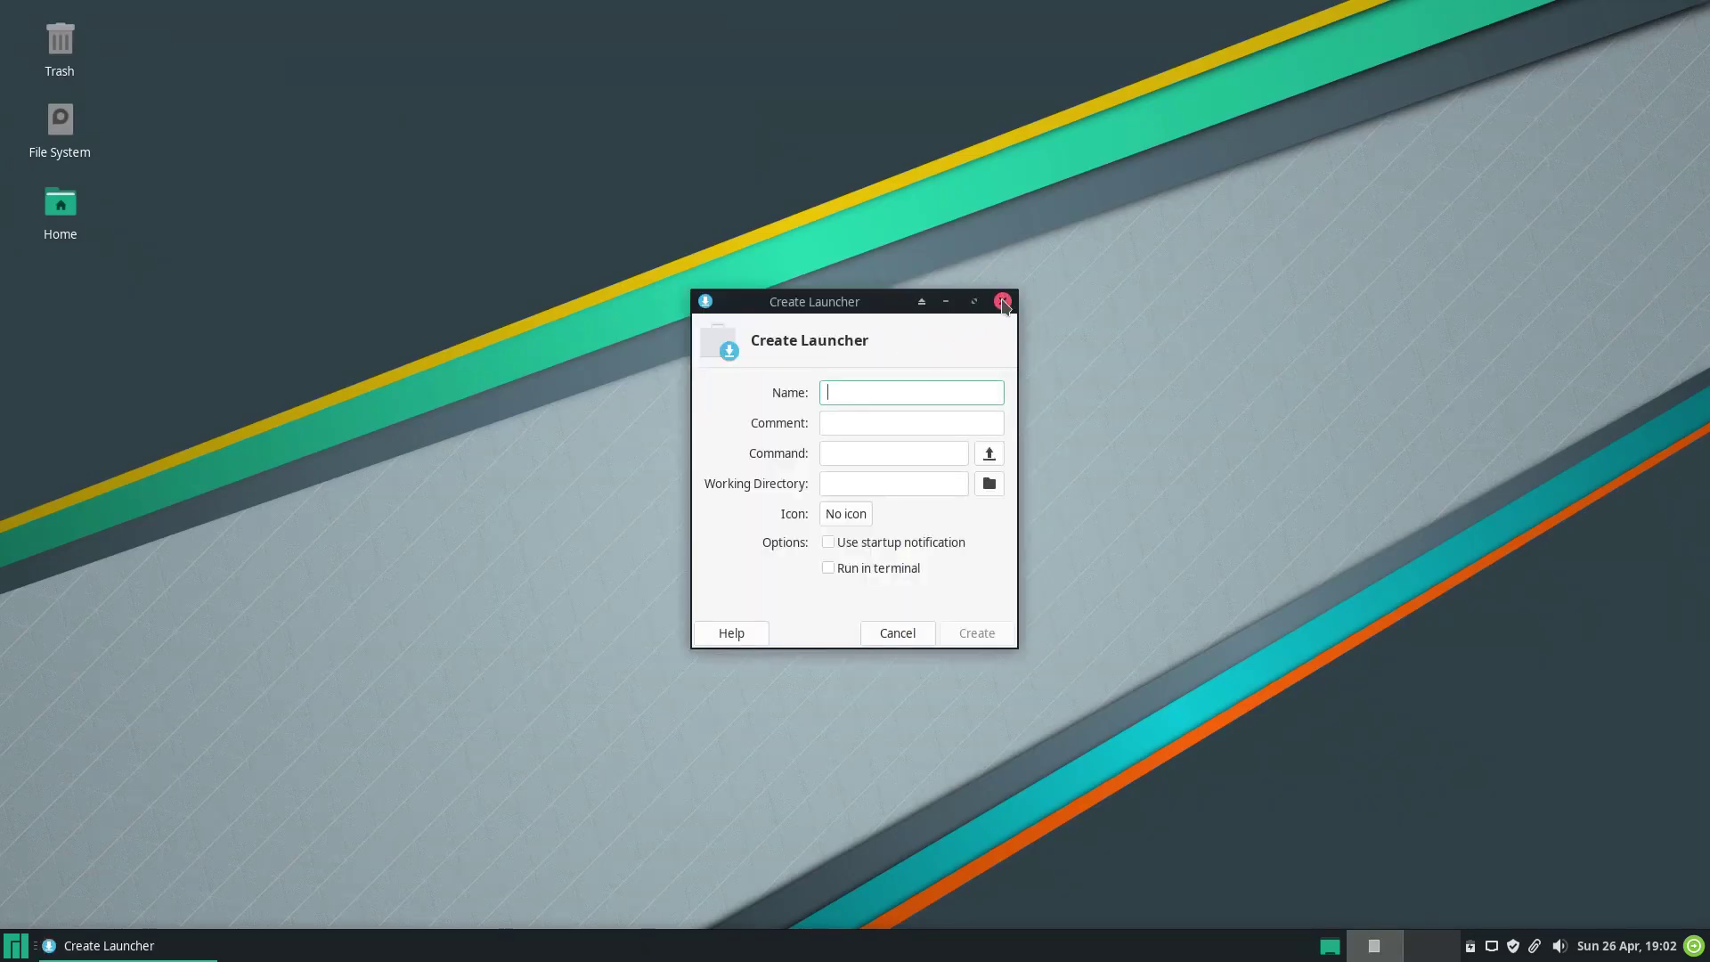
click(1002, 295)
right_click(851, 326)
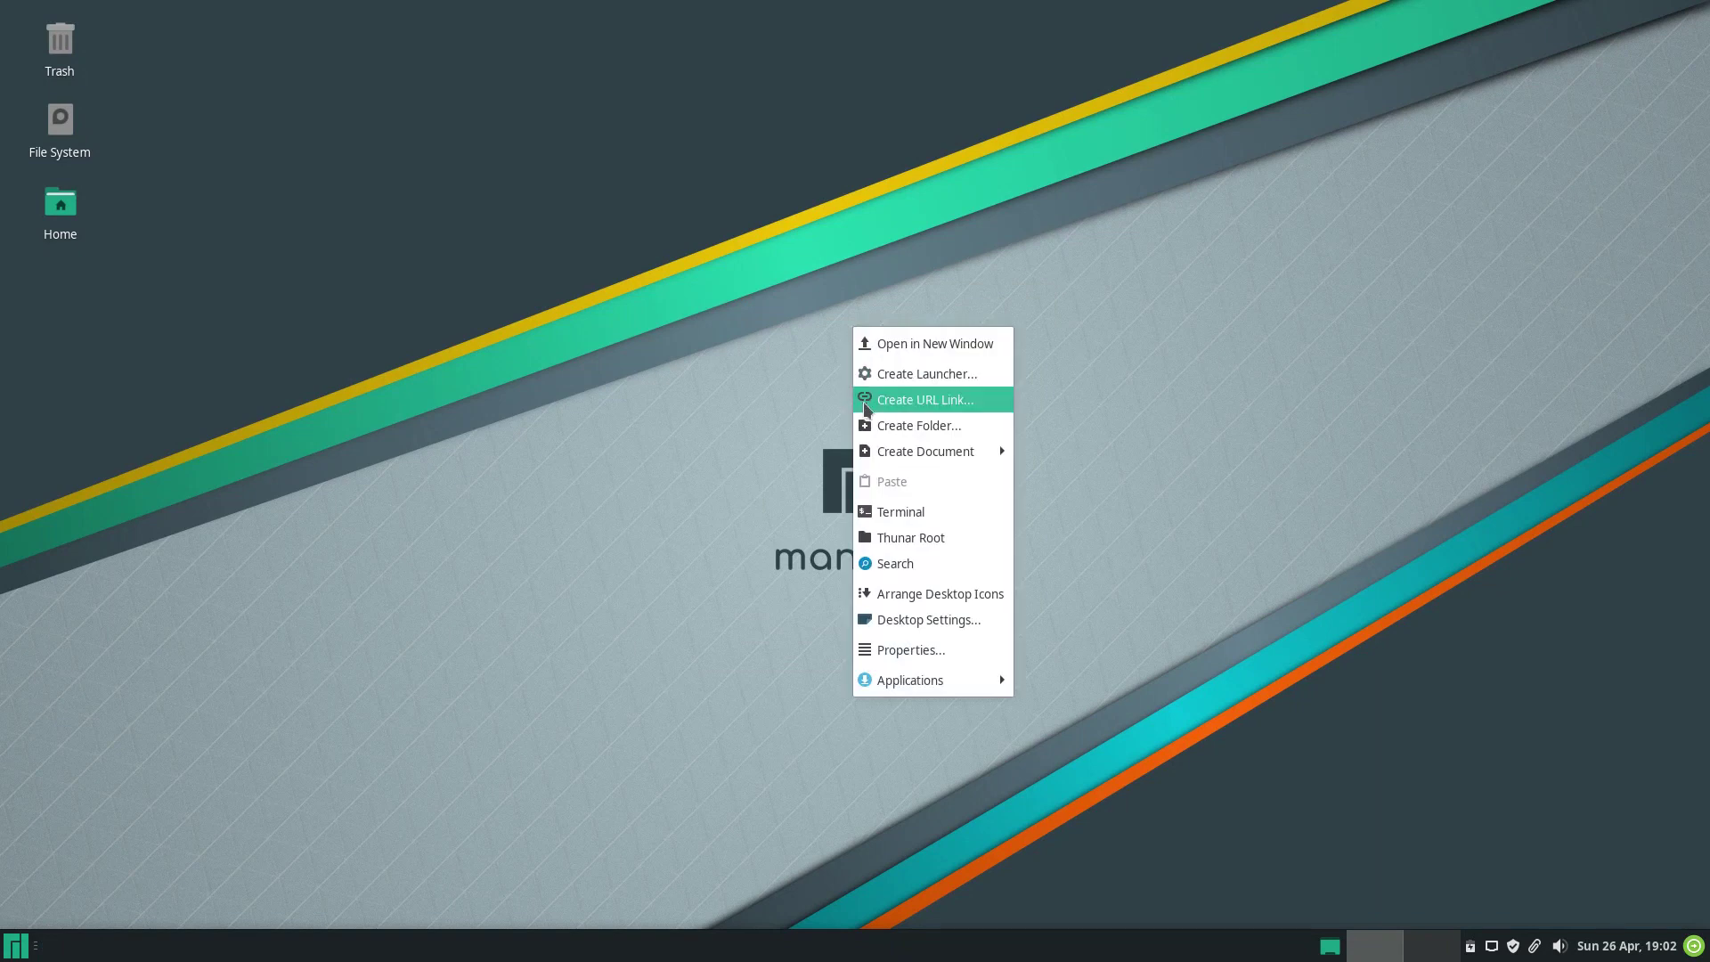
click(863, 398)
click(997, 301)
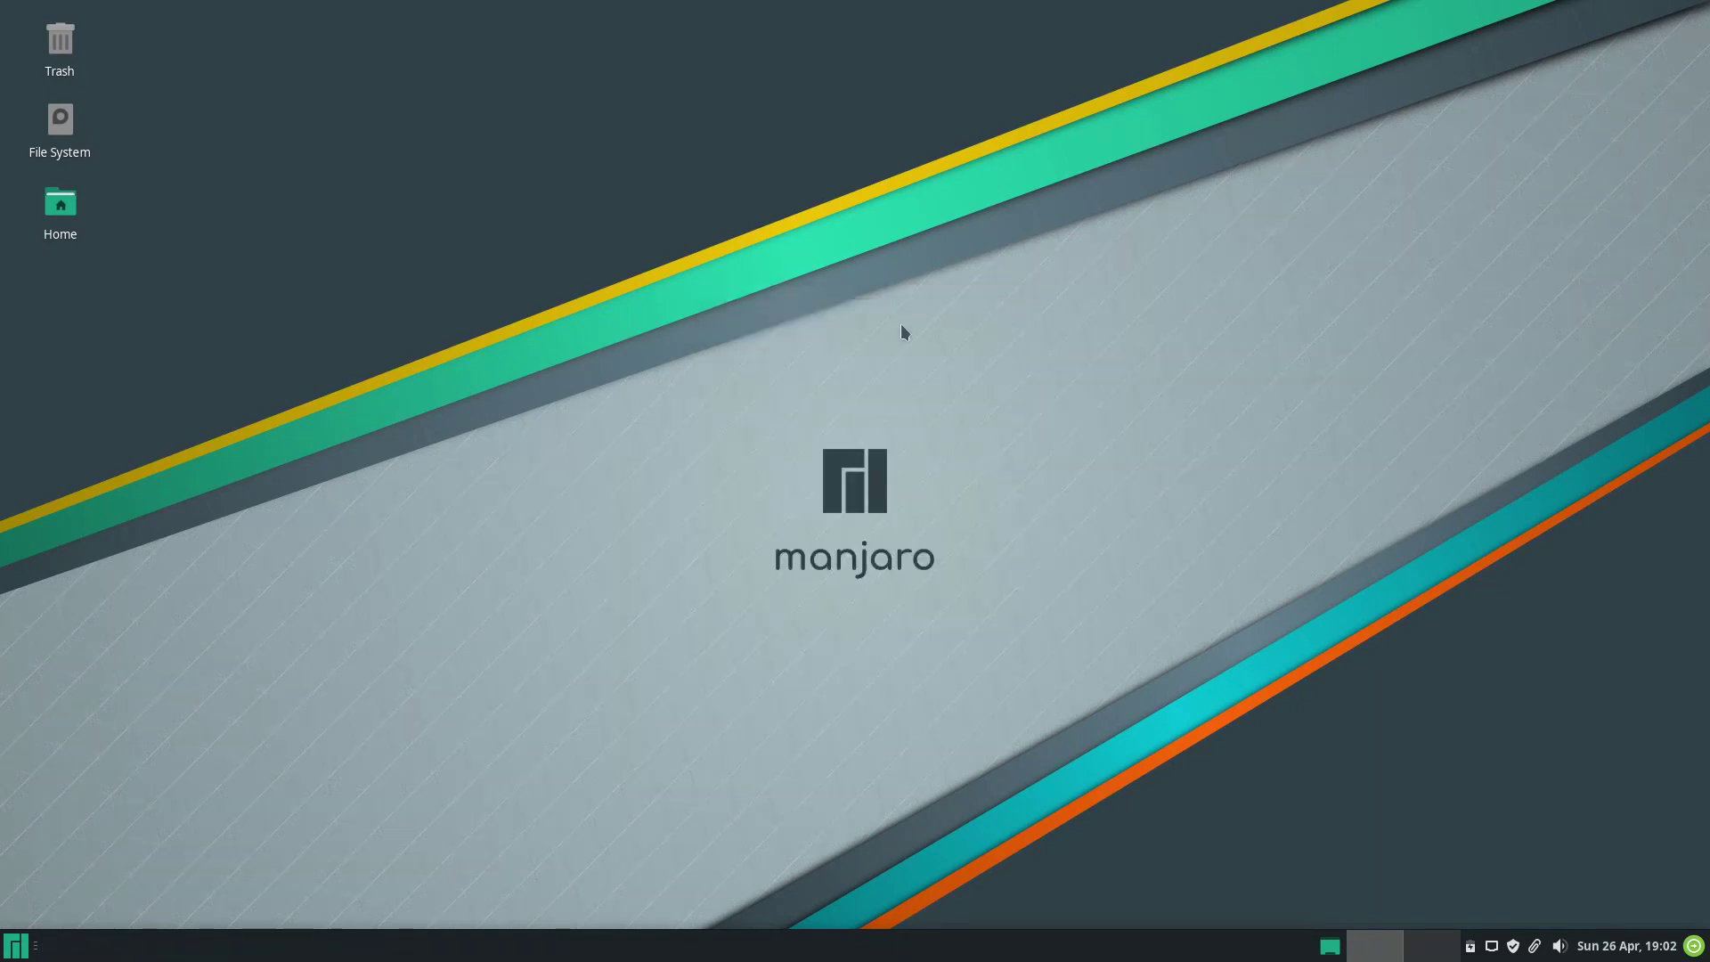
Create a 'New Folder' and an empty 'New File' on the desktop.
right_click(833, 350)
click(853, 450)
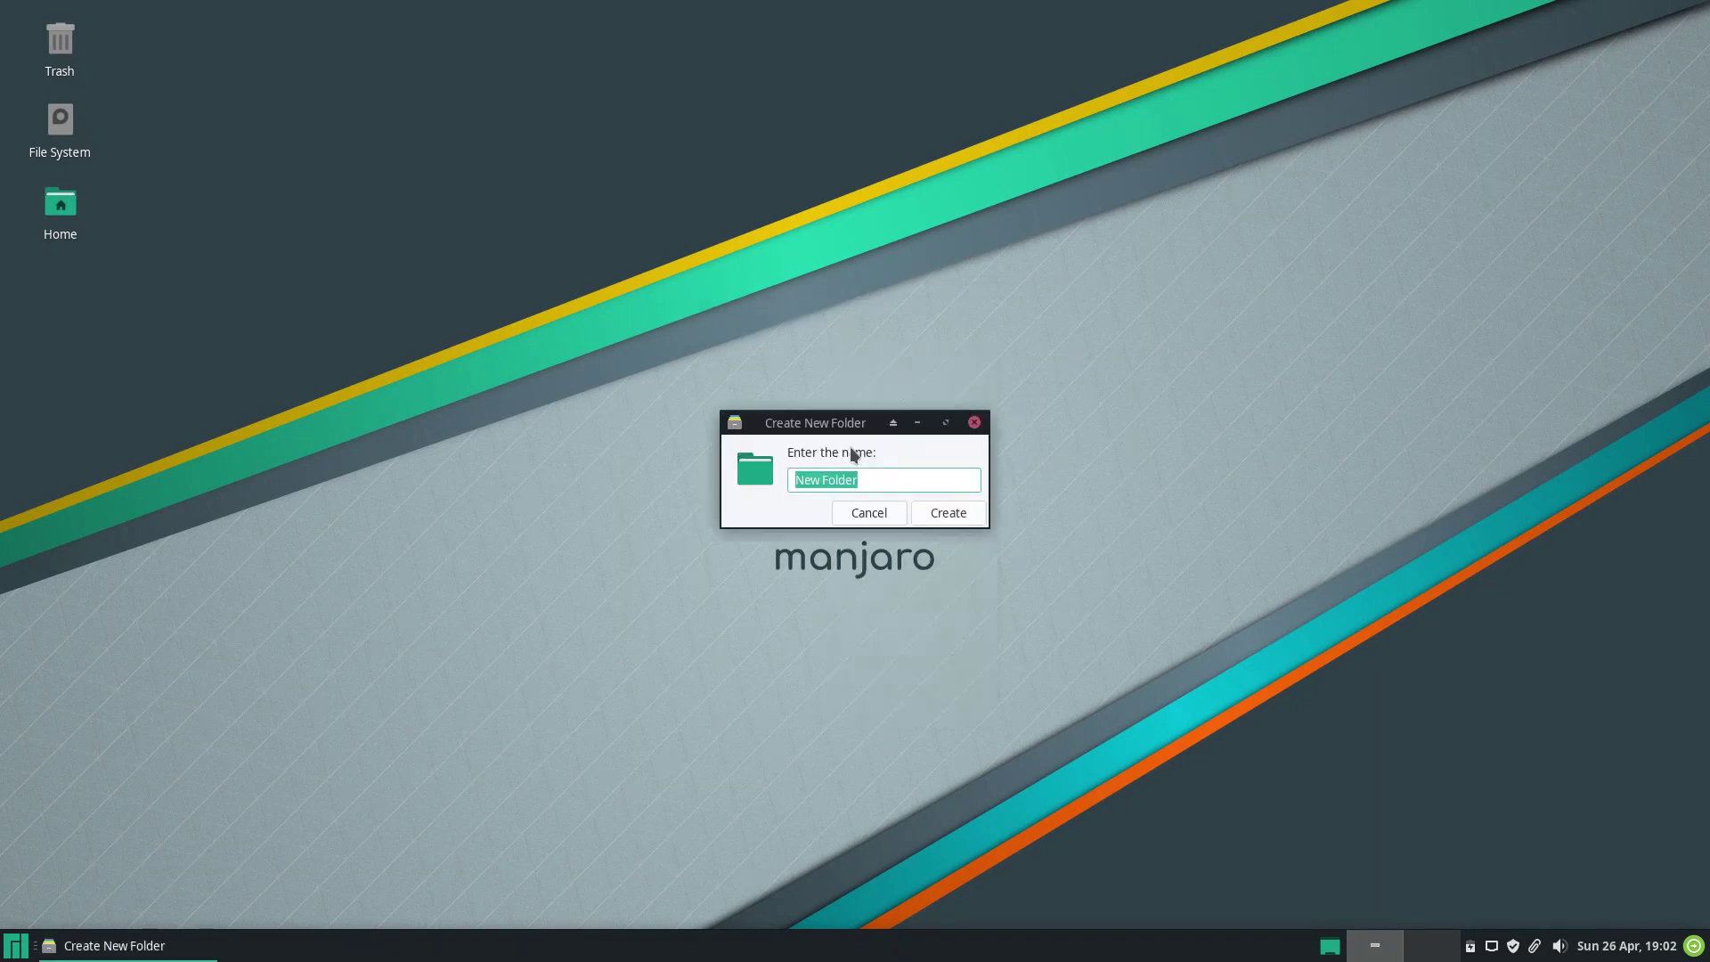
click(949, 516)
right_click(947, 520)
mouse_move(1013, 642)
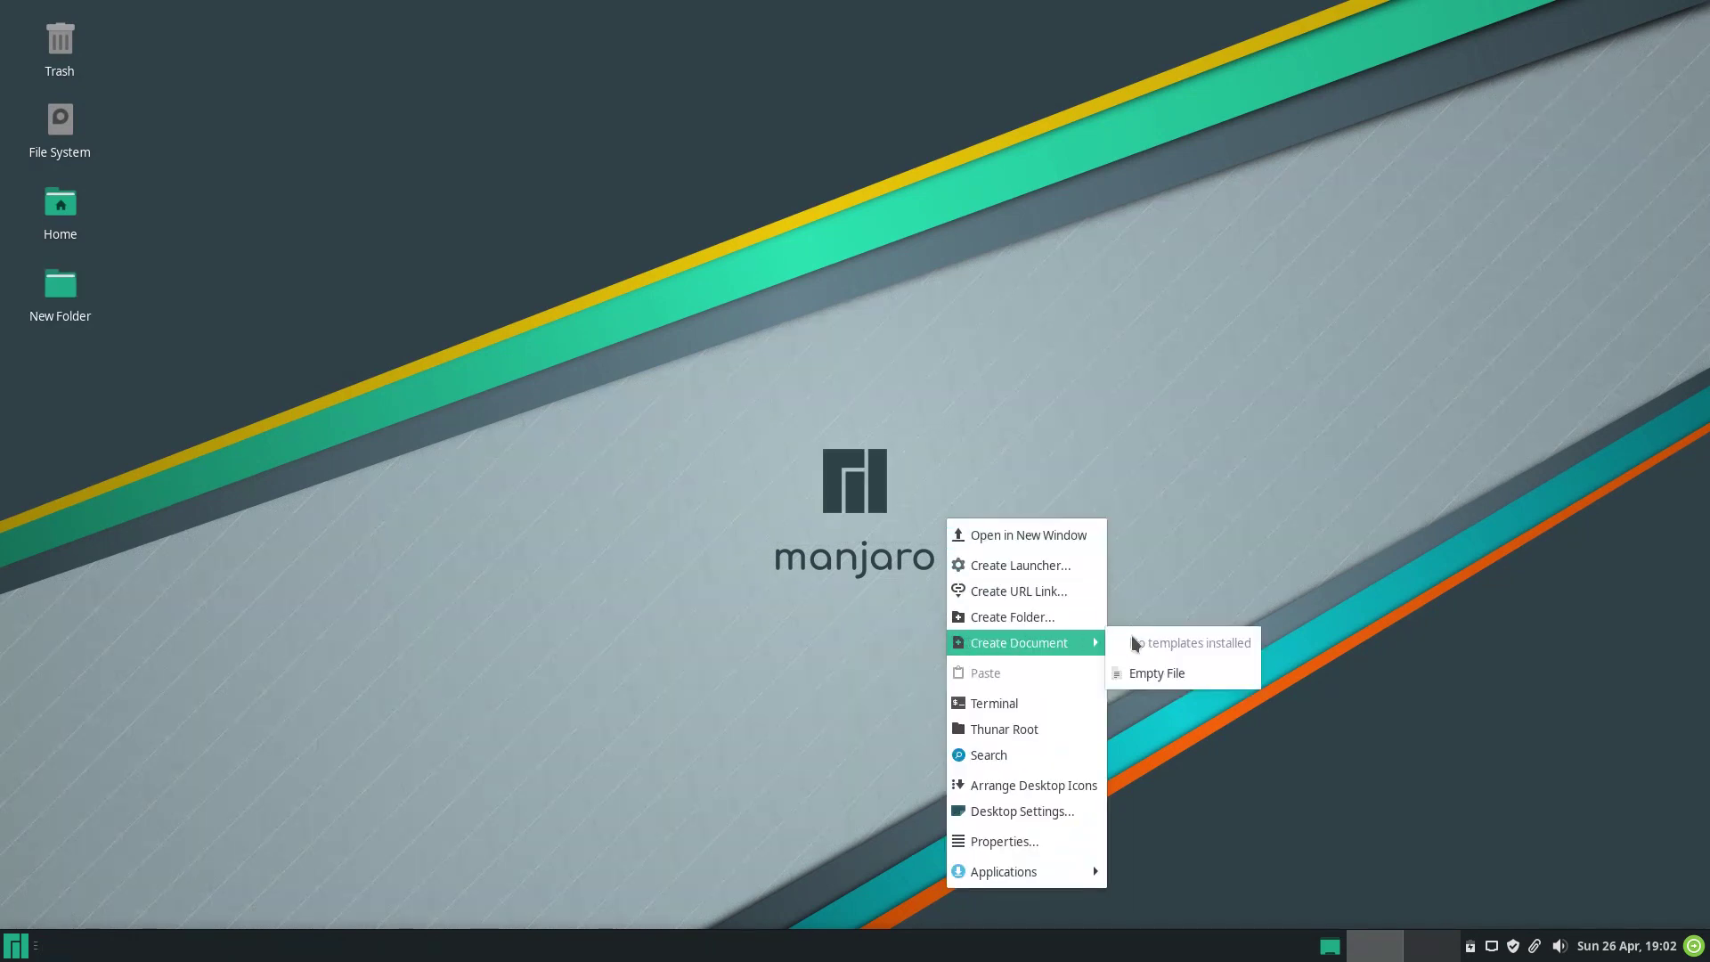
click(1153, 673)
click(951, 516)
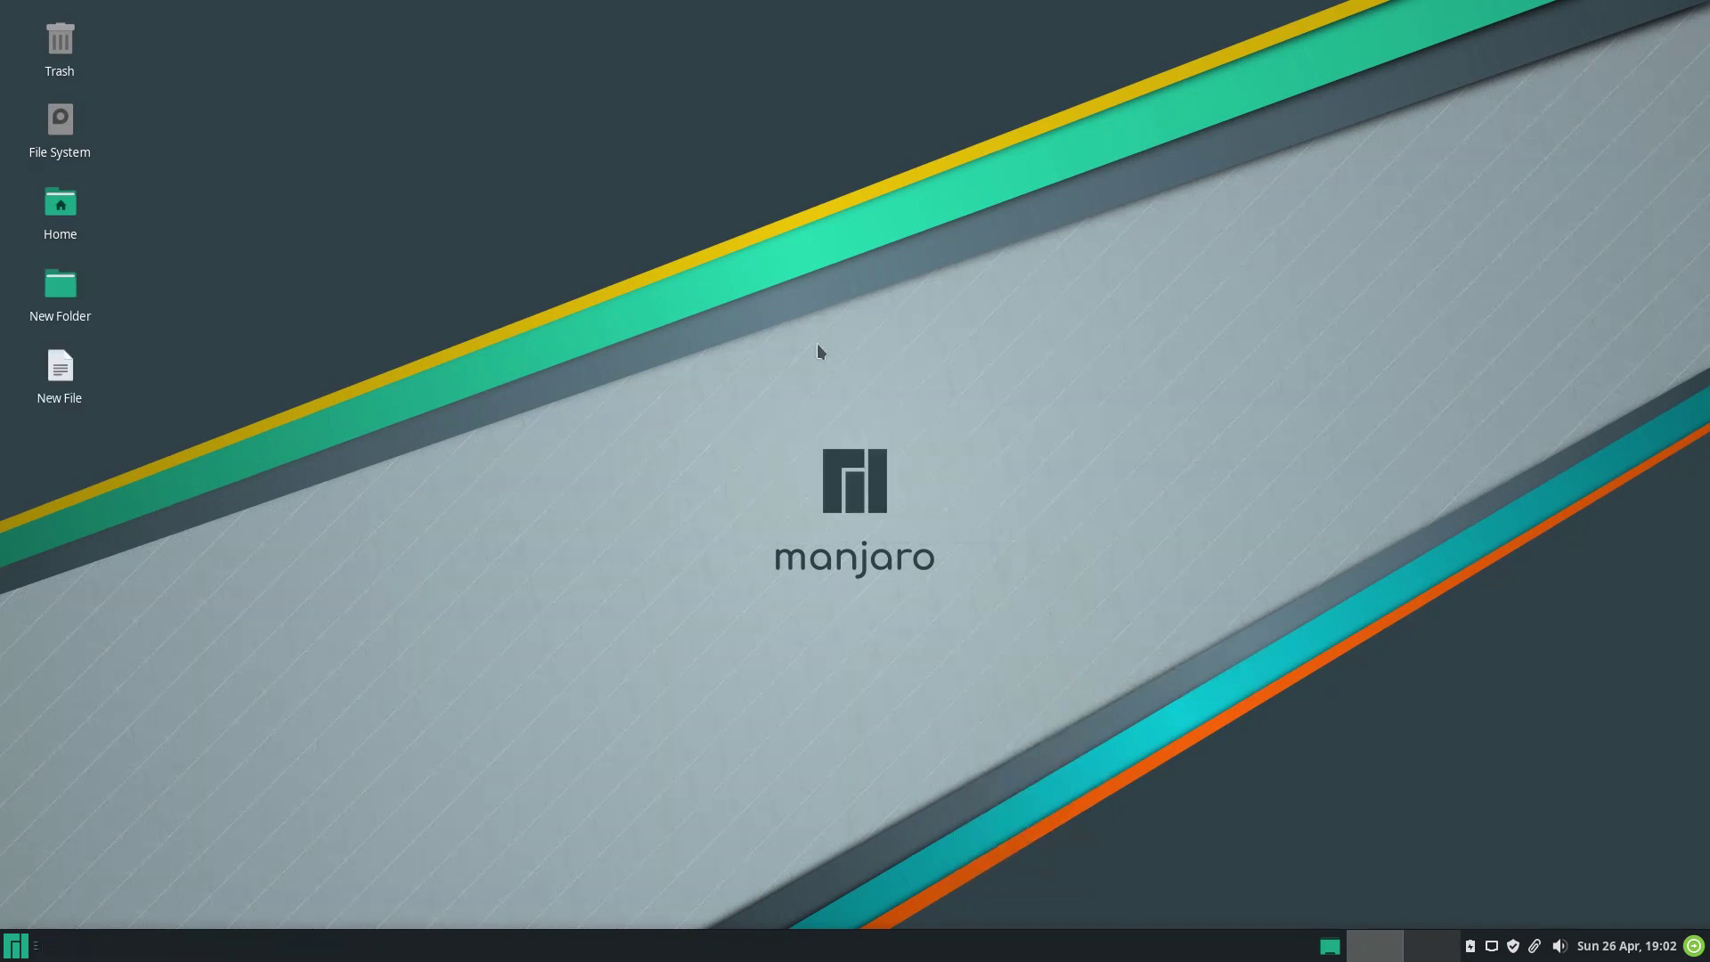
Run uname -r in a terminal to read kernel version 5.6.7-1-MANJARO.
right_click(816, 345)
click(840, 534)
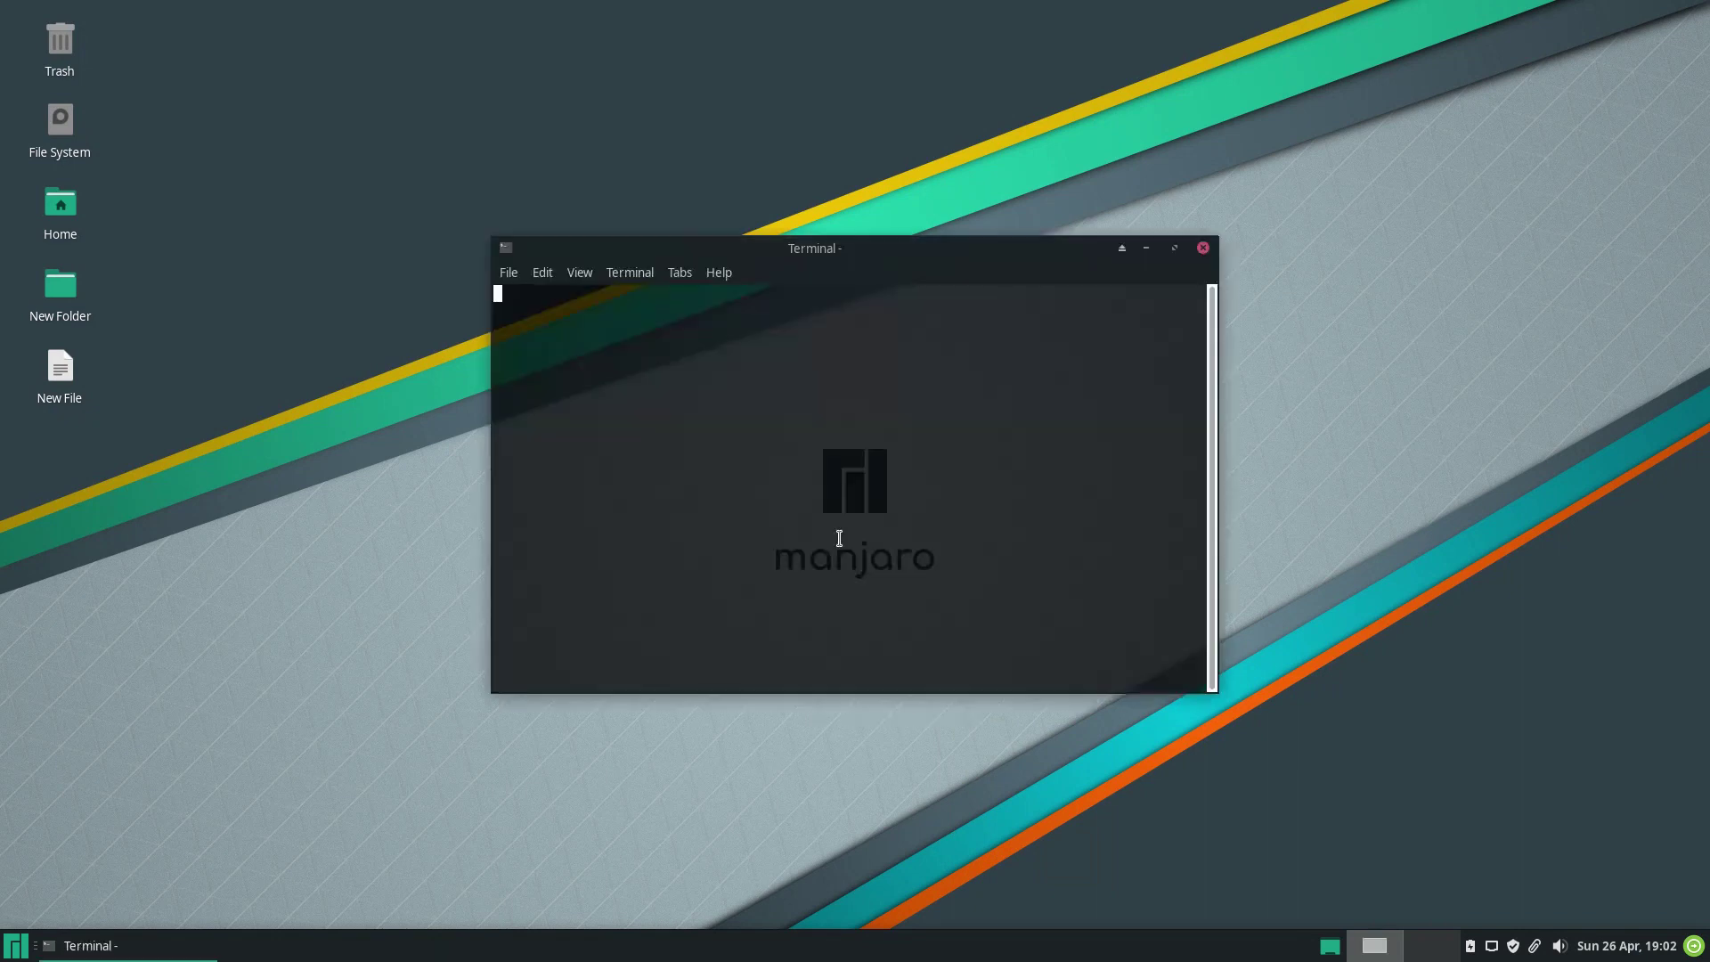
text(uname -r)
key(Return)
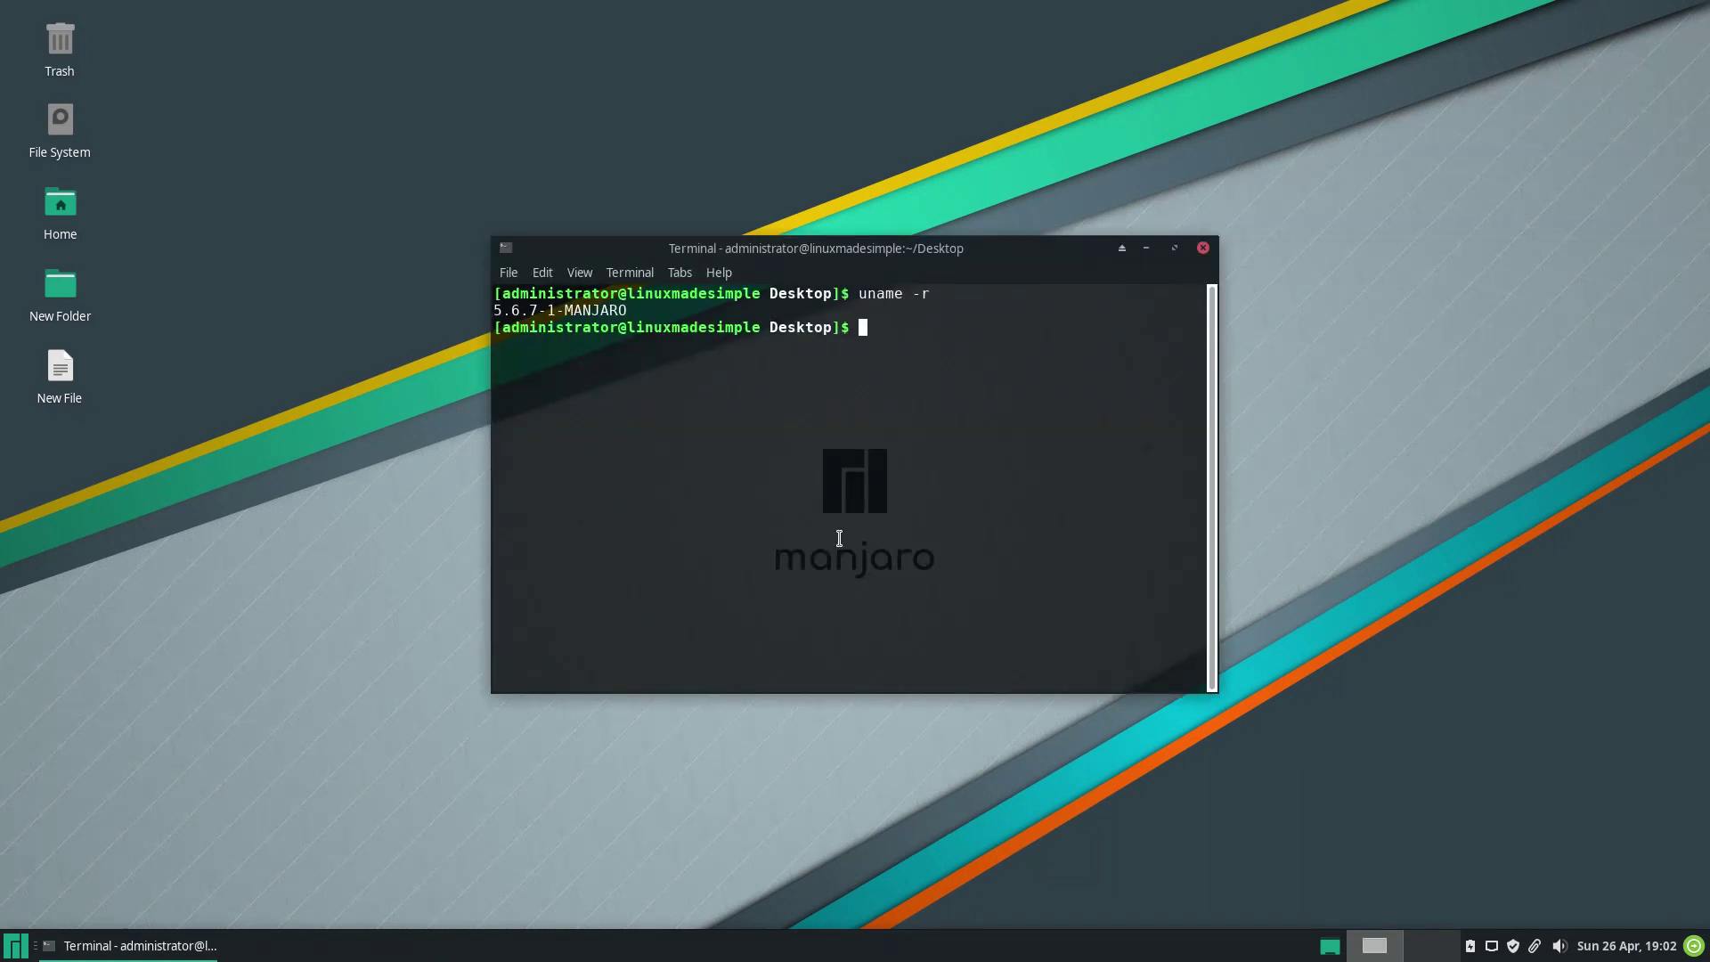
drag(655, 304, 484, 306)
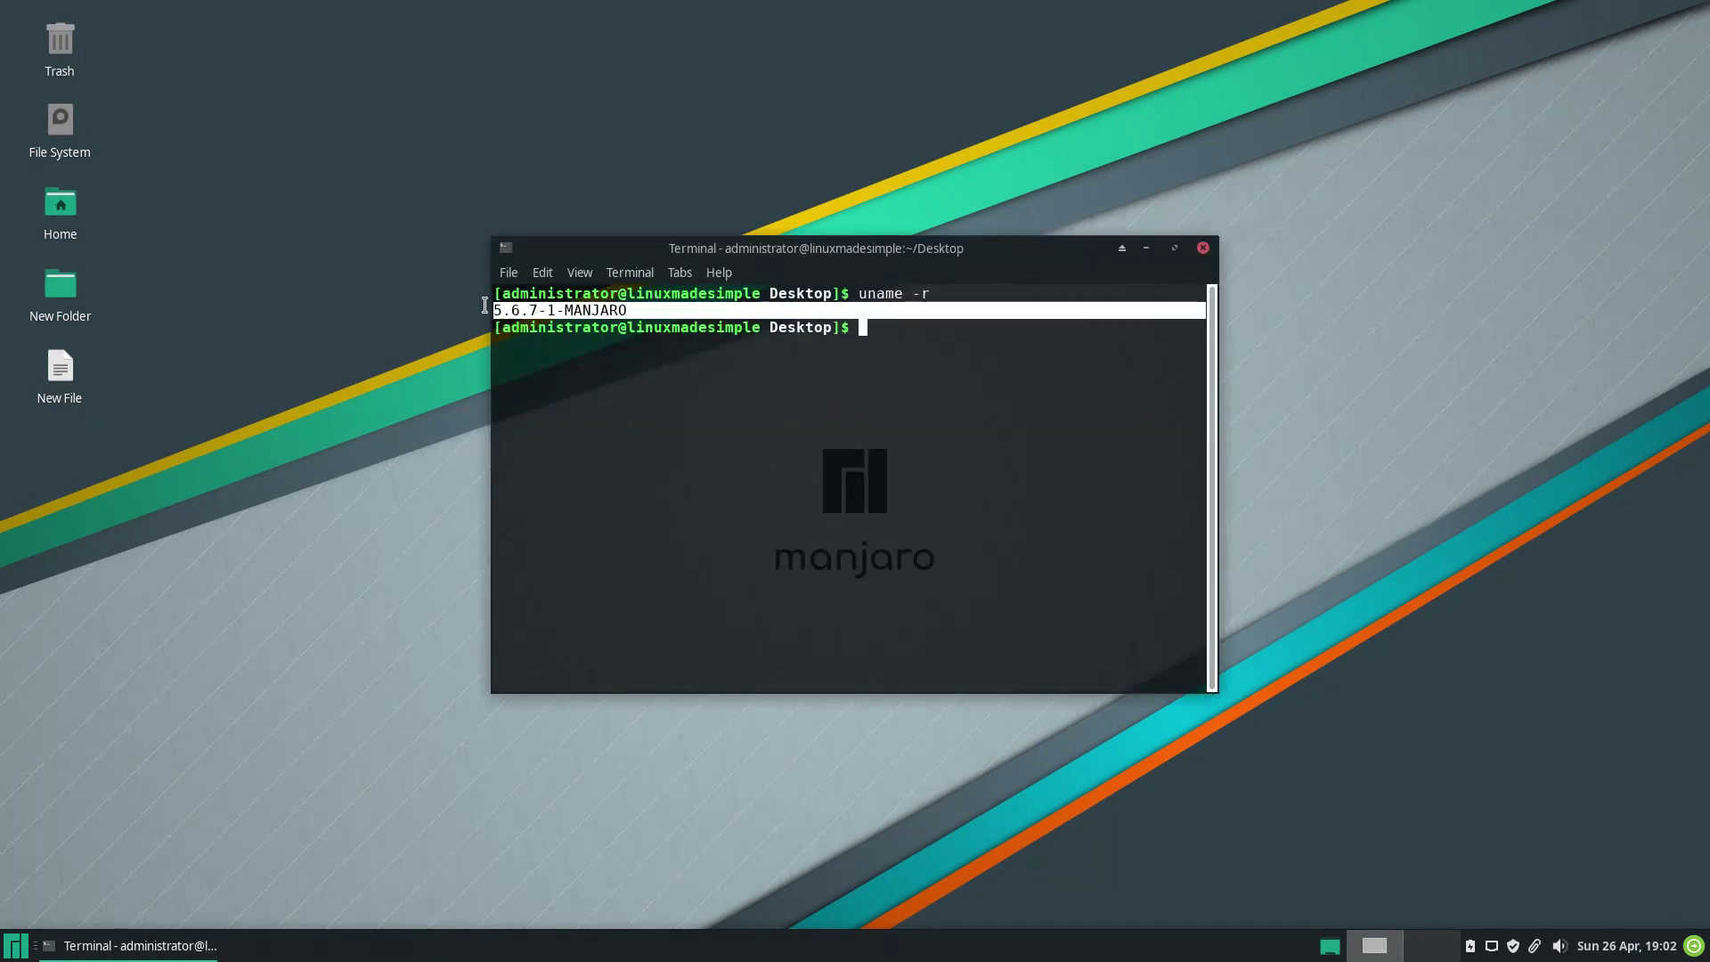
click(1201, 248)
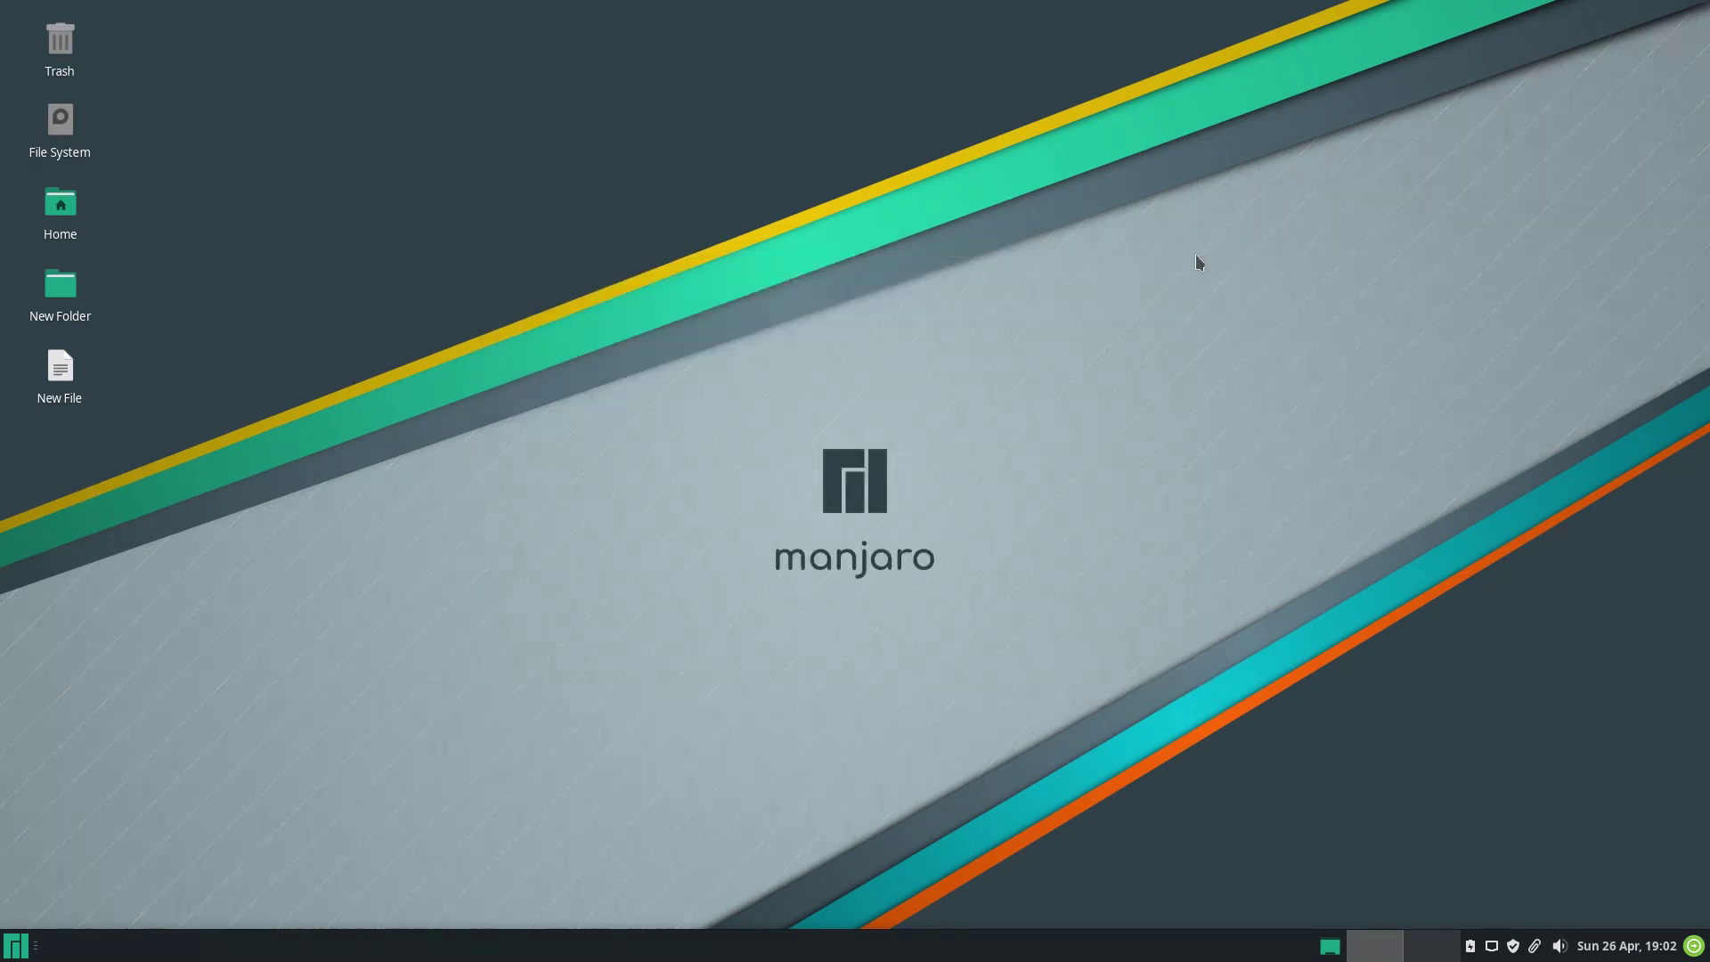
Open the root file manager with the admin password, then the Catfish search, closing both.
right_click(852, 340)
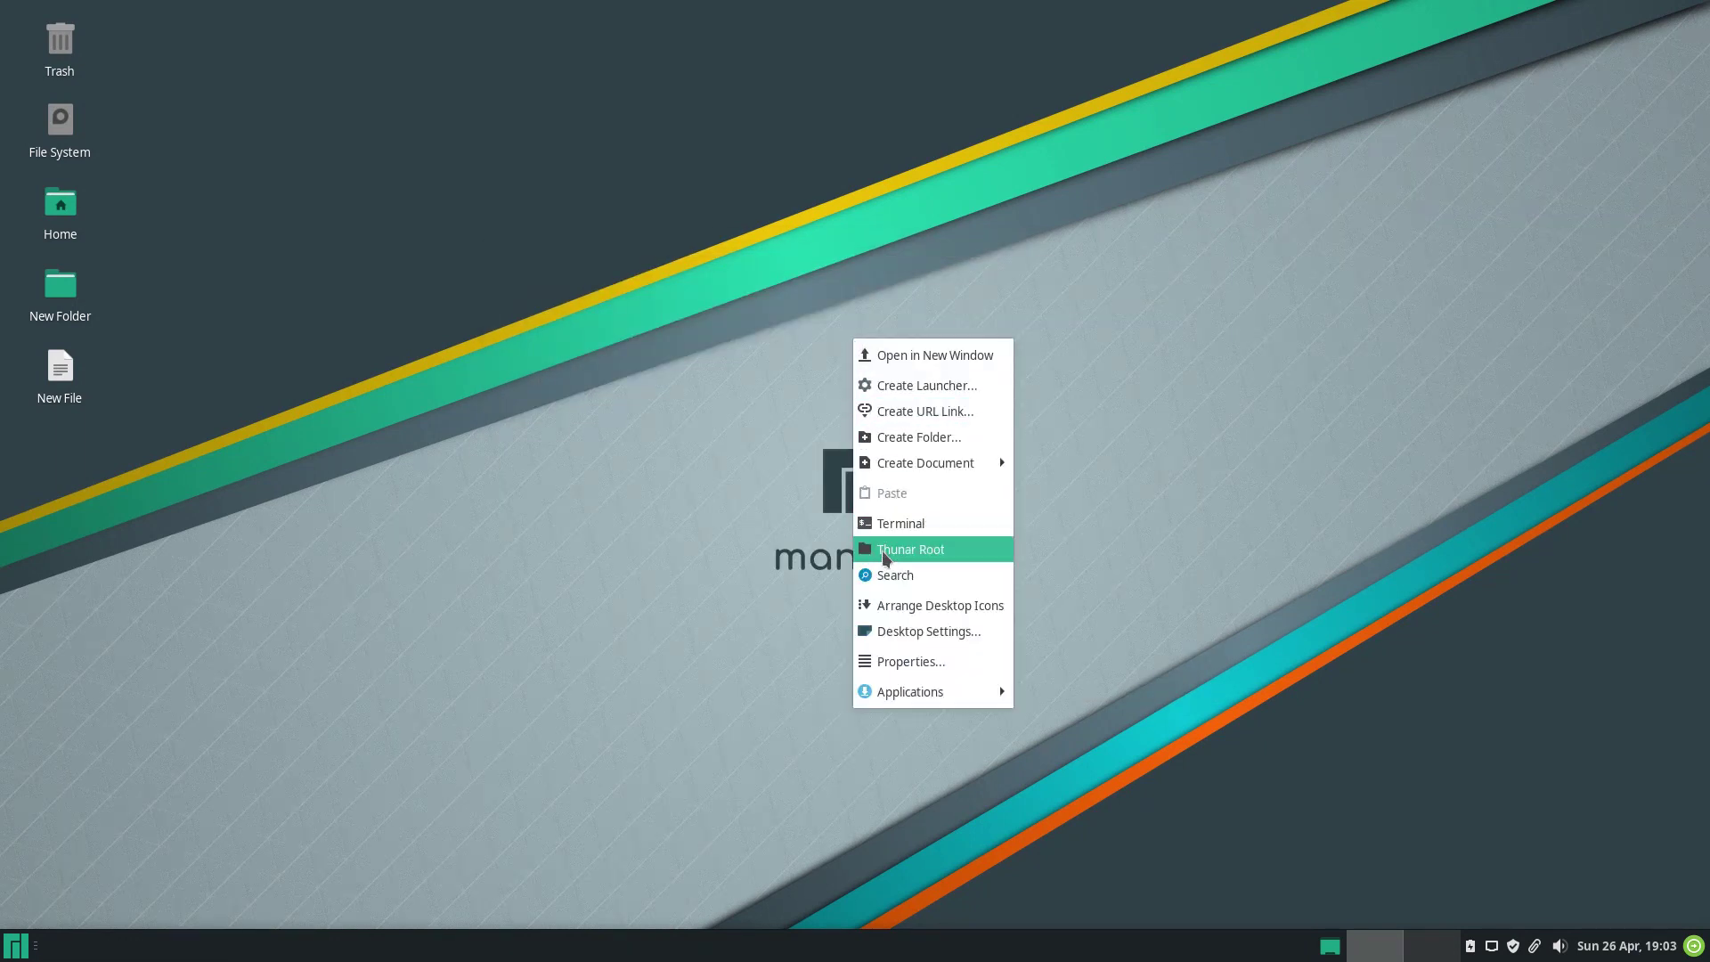
click(885, 548)
text(manjaro)
key(Return)
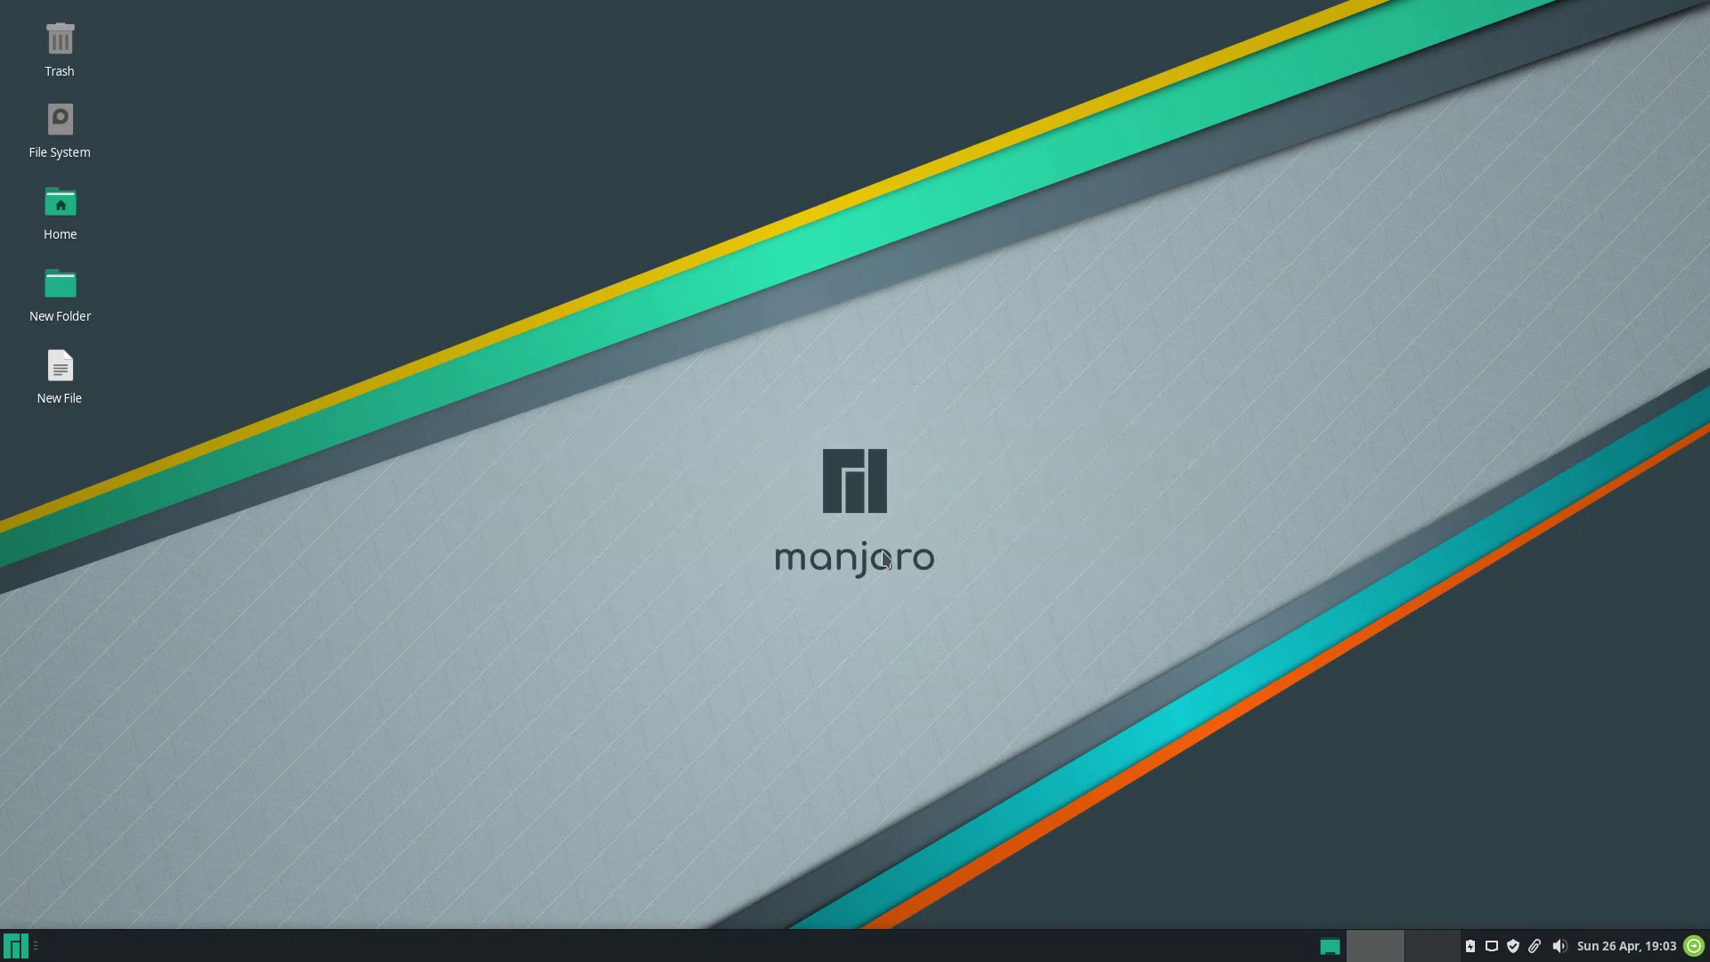
click(1126, 250)
right_click(862, 352)
click(889, 576)
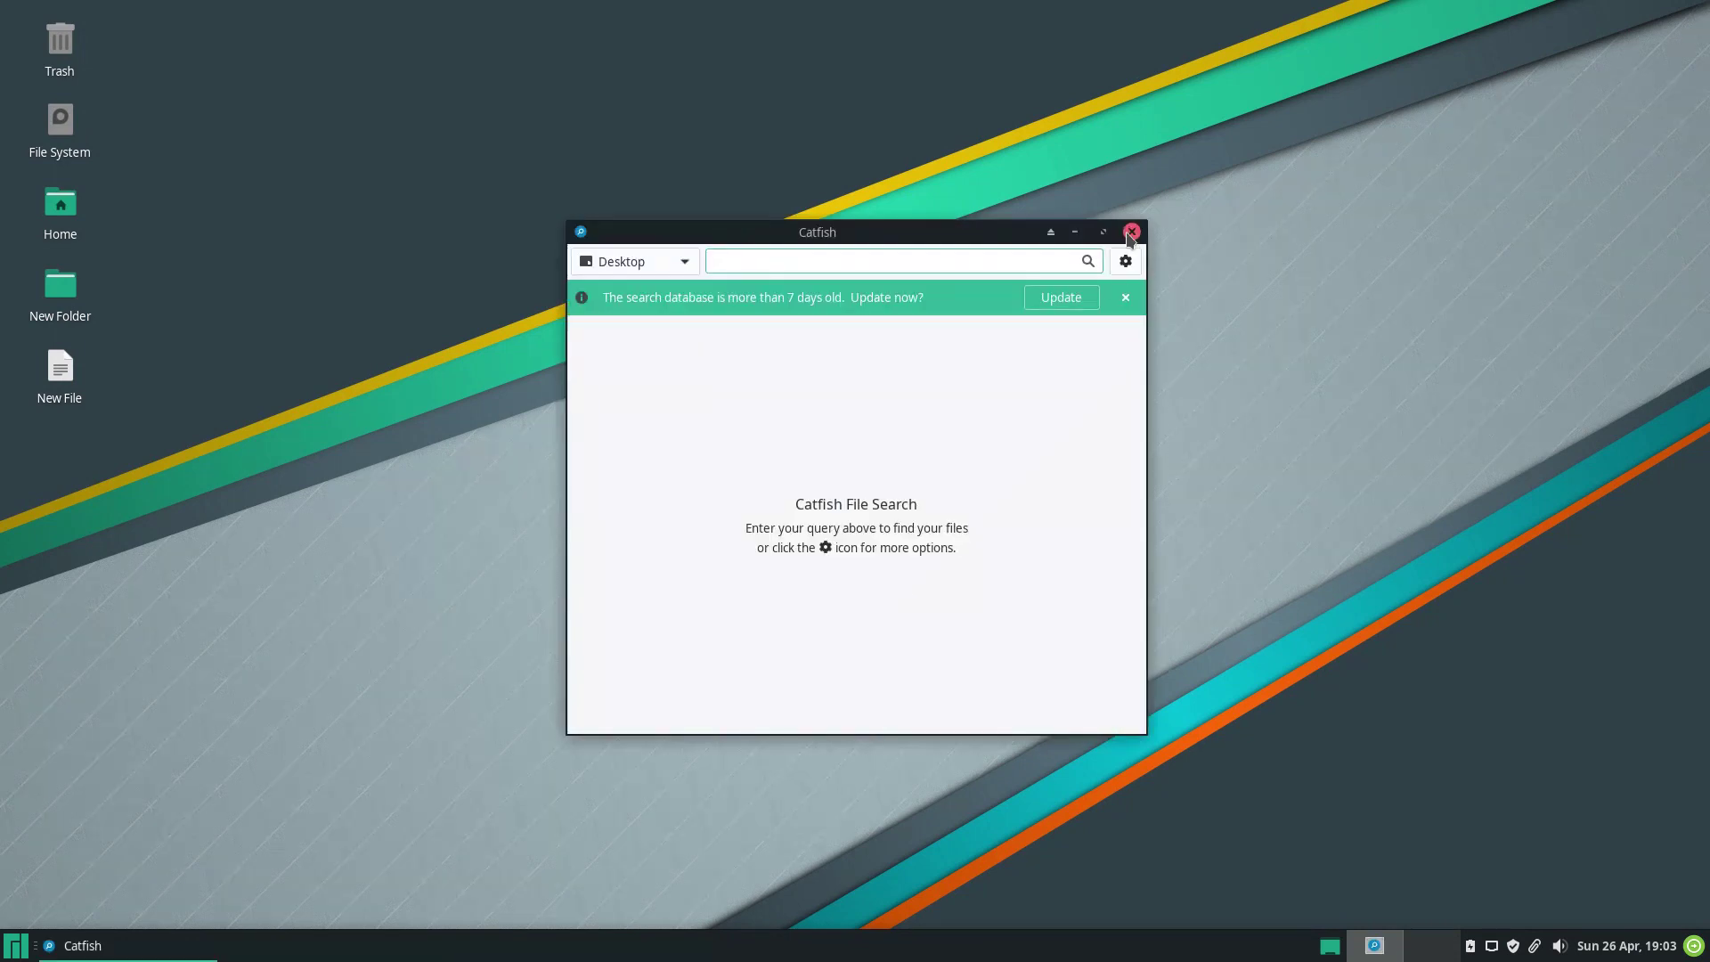
click(1131, 231)
Arrange the desktop icons from the desktop context menu.
right_click(860, 356)
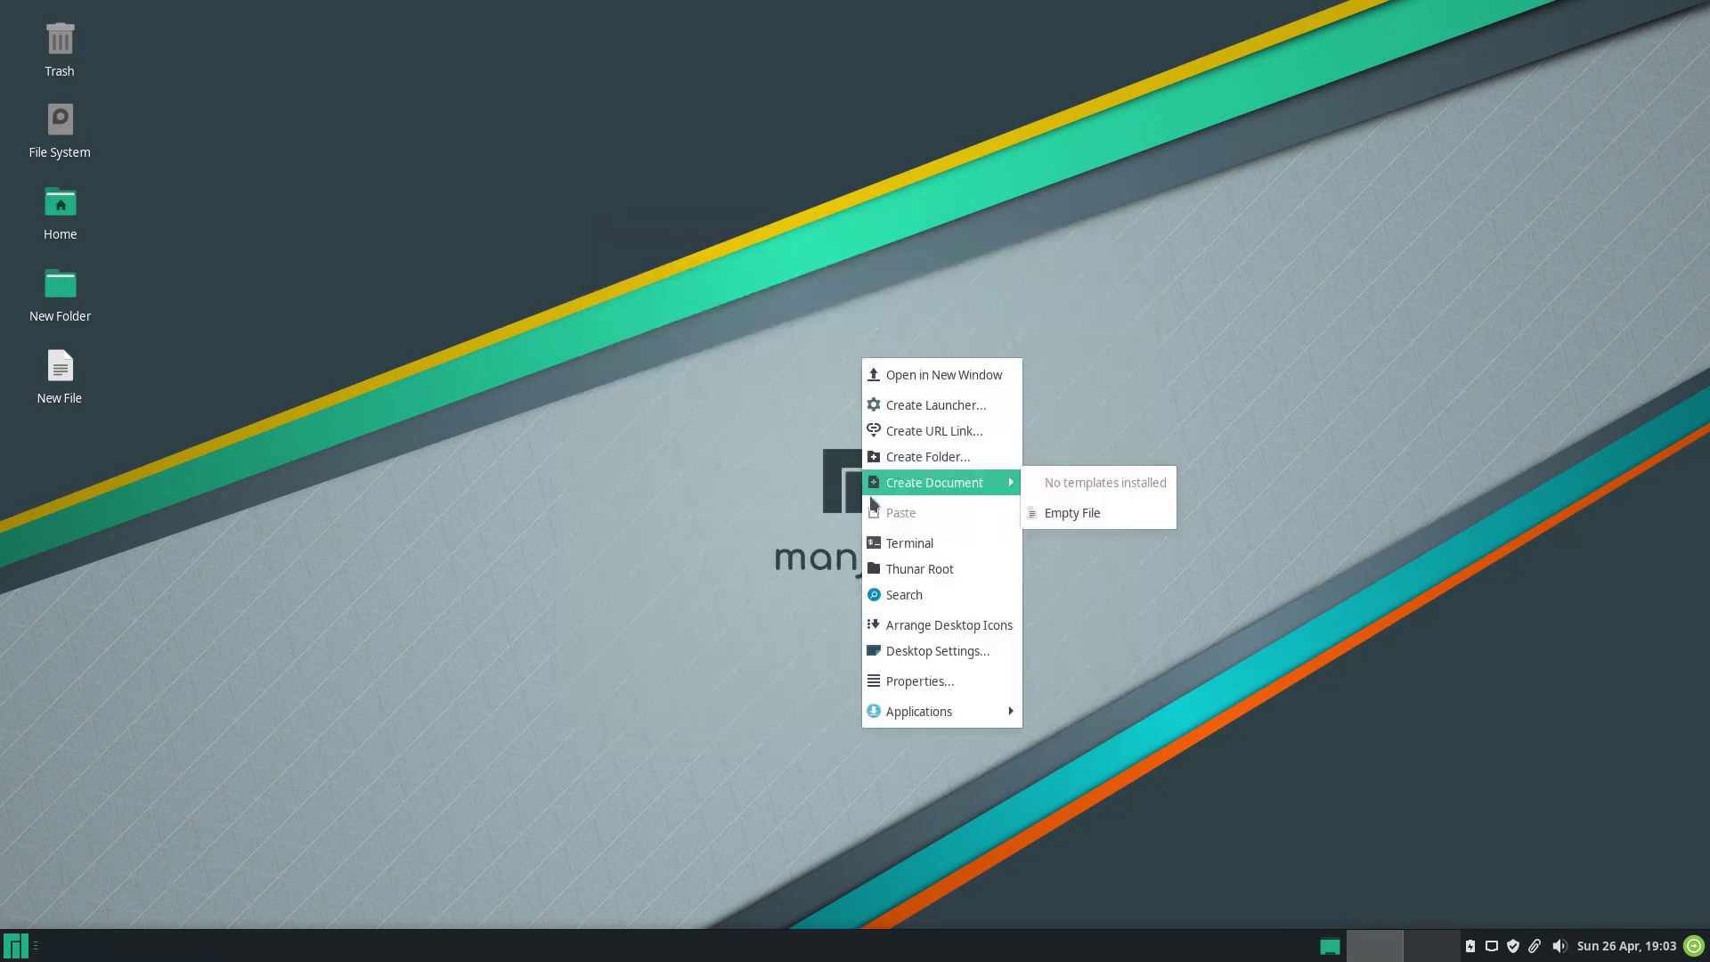
click(888, 625)
right_click(868, 354)
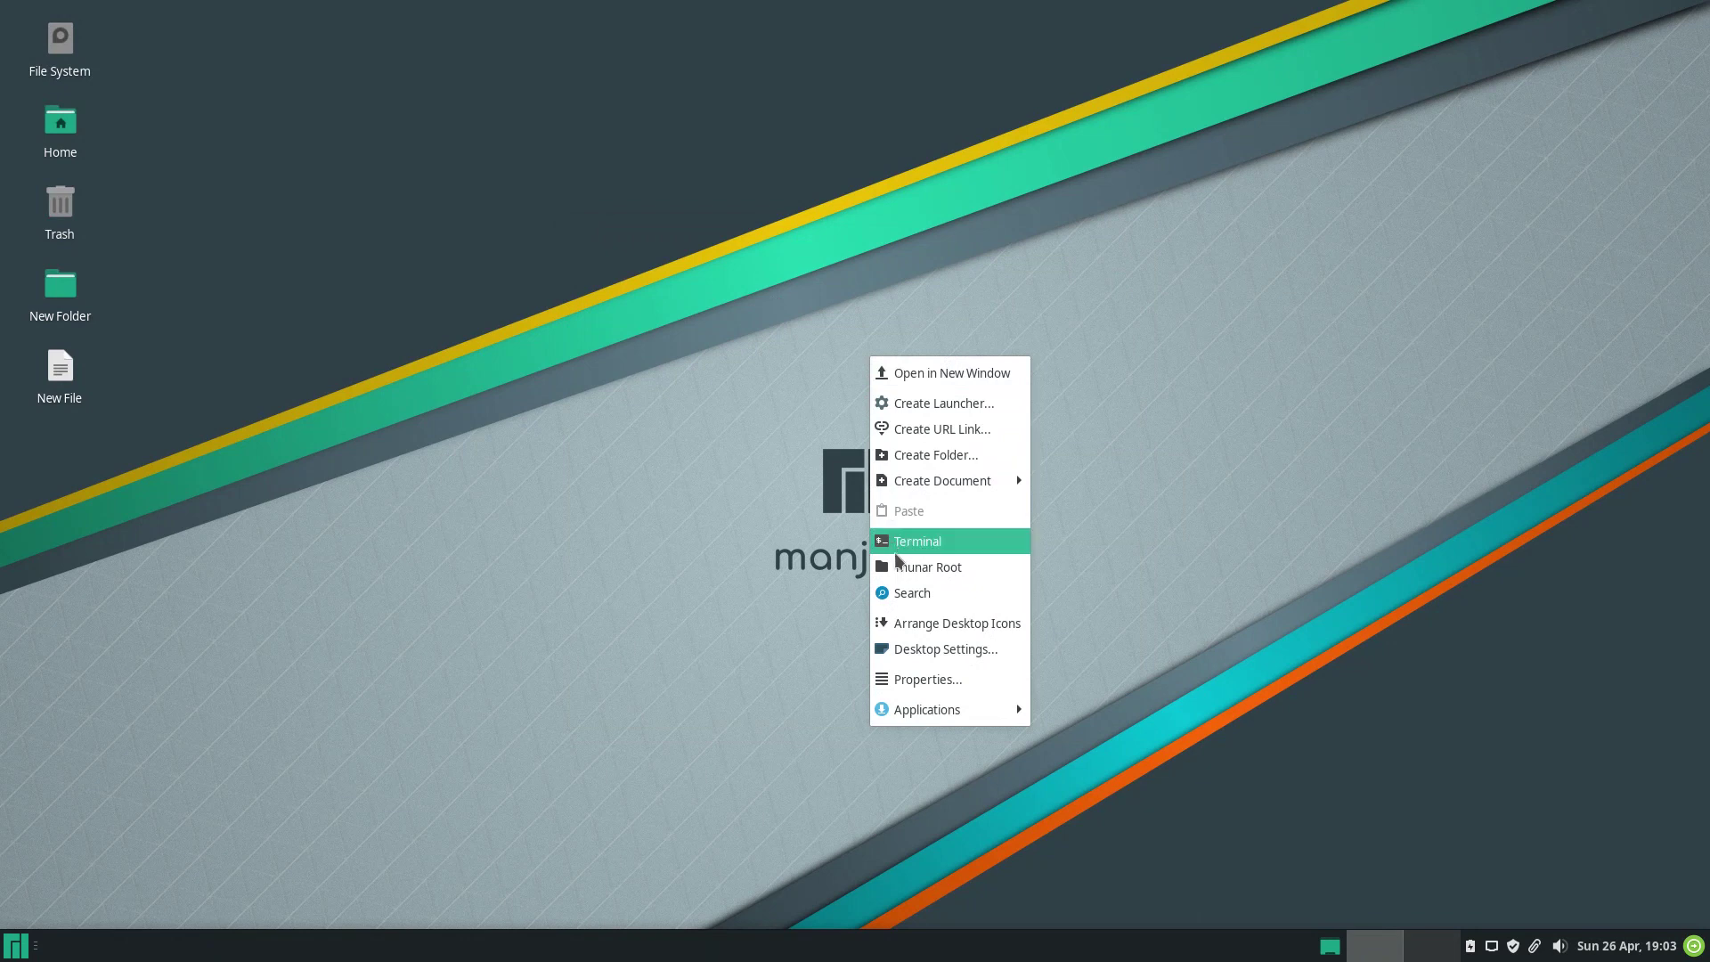
Pick the orange cloudy-sky lone-tree wallpaper in maximized Desktop Settings, glancing at Menus and Icons.
click(897, 645)
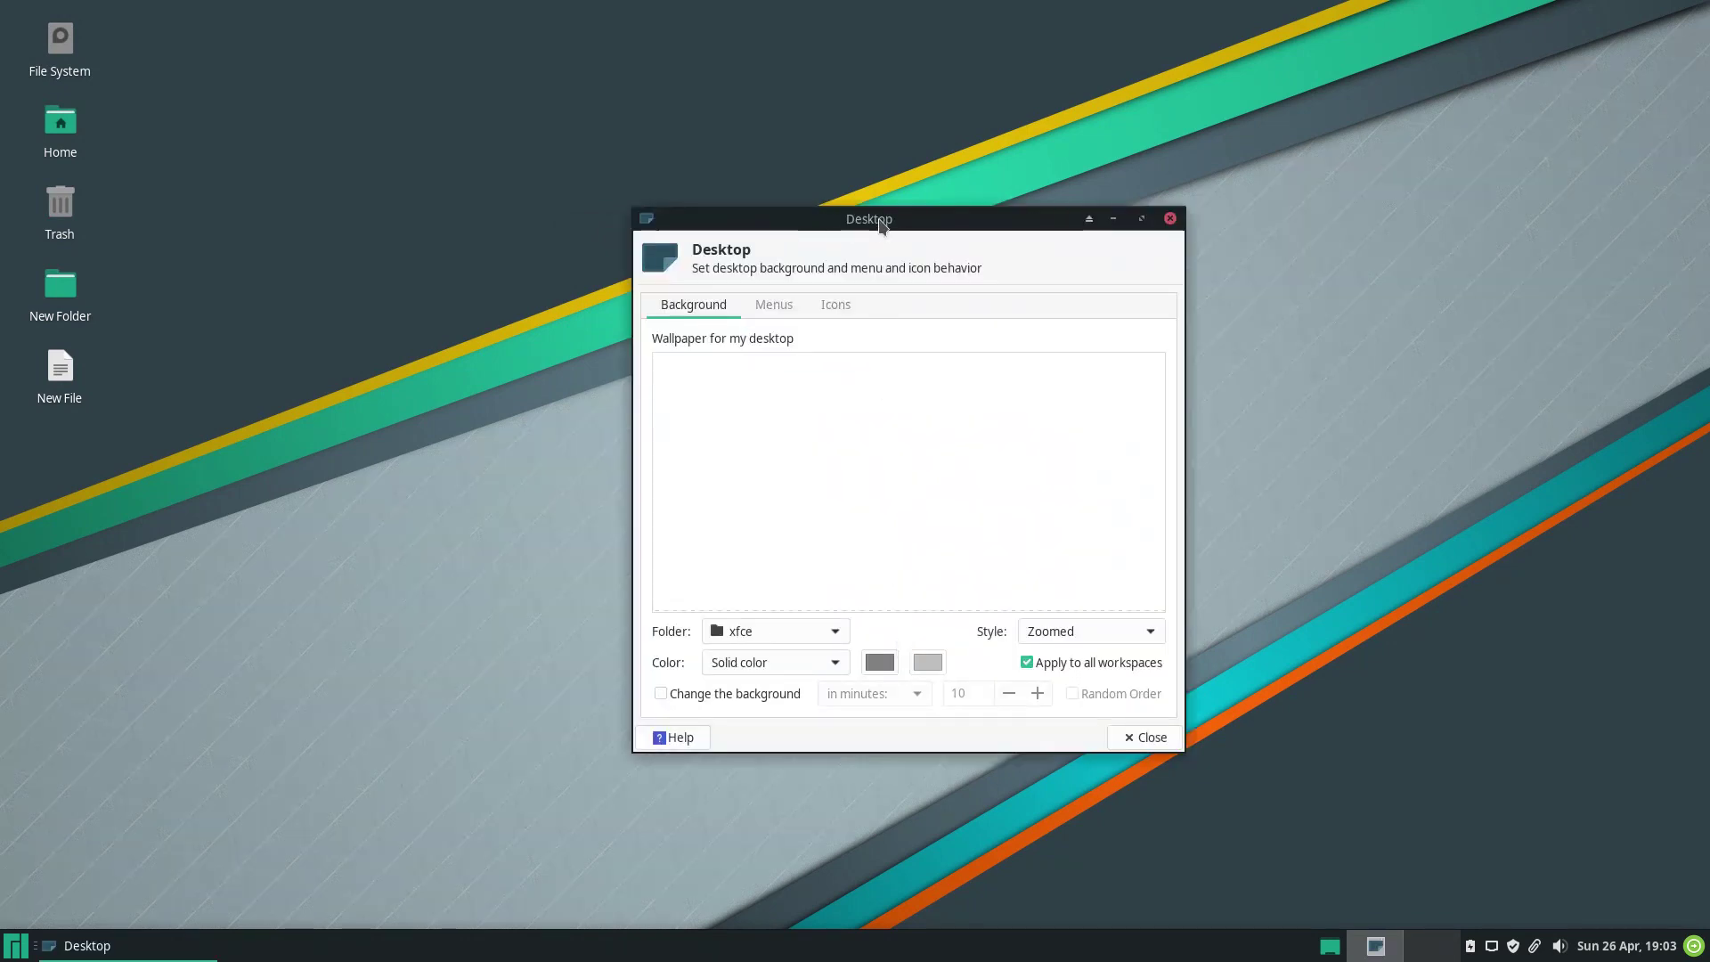
double_click(879, 220)
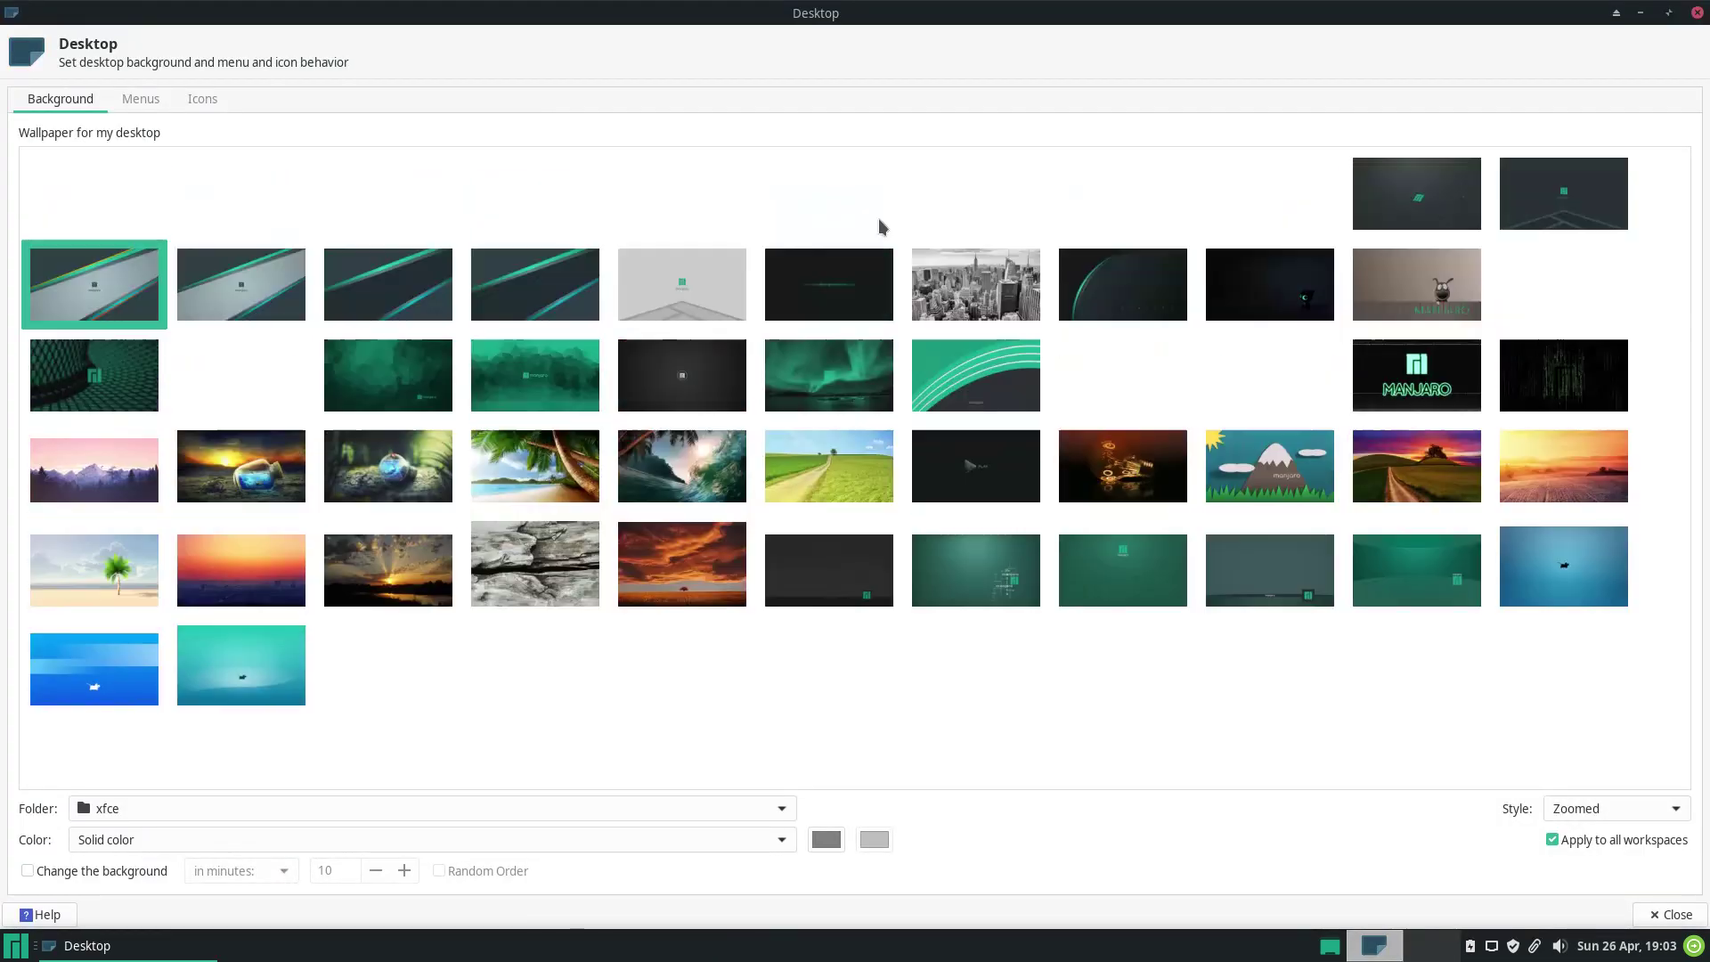
click(713, 572)
click(142, 98)
click(202, 99)
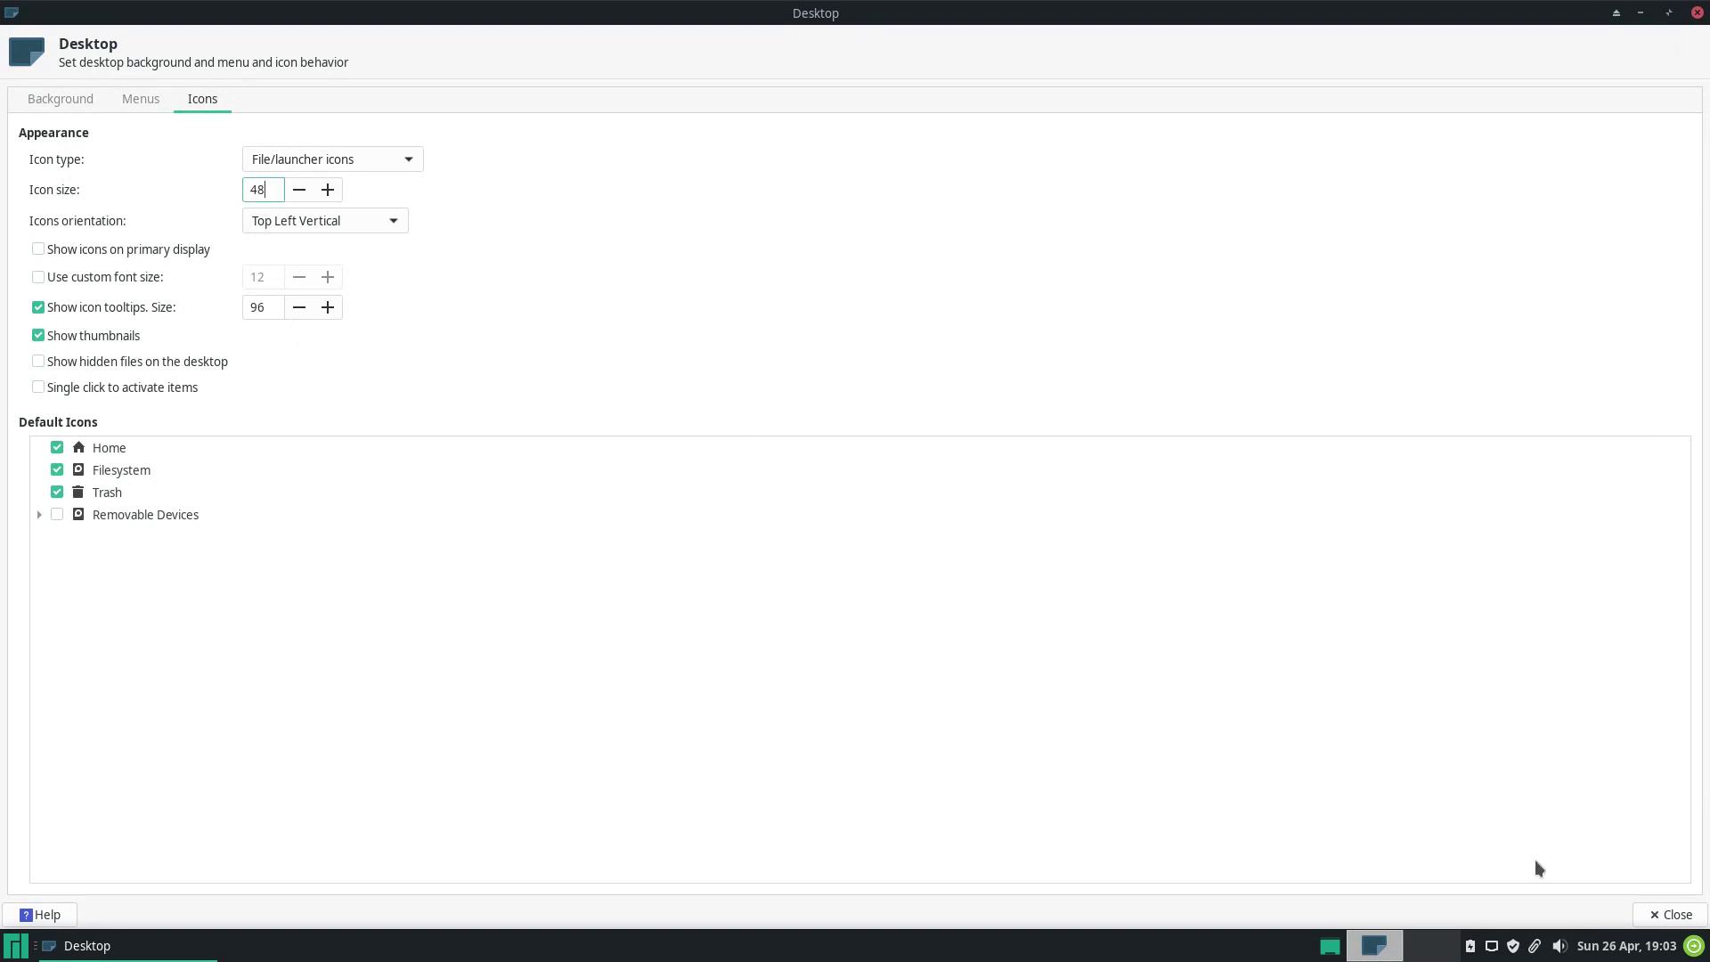
click(1675, 917)
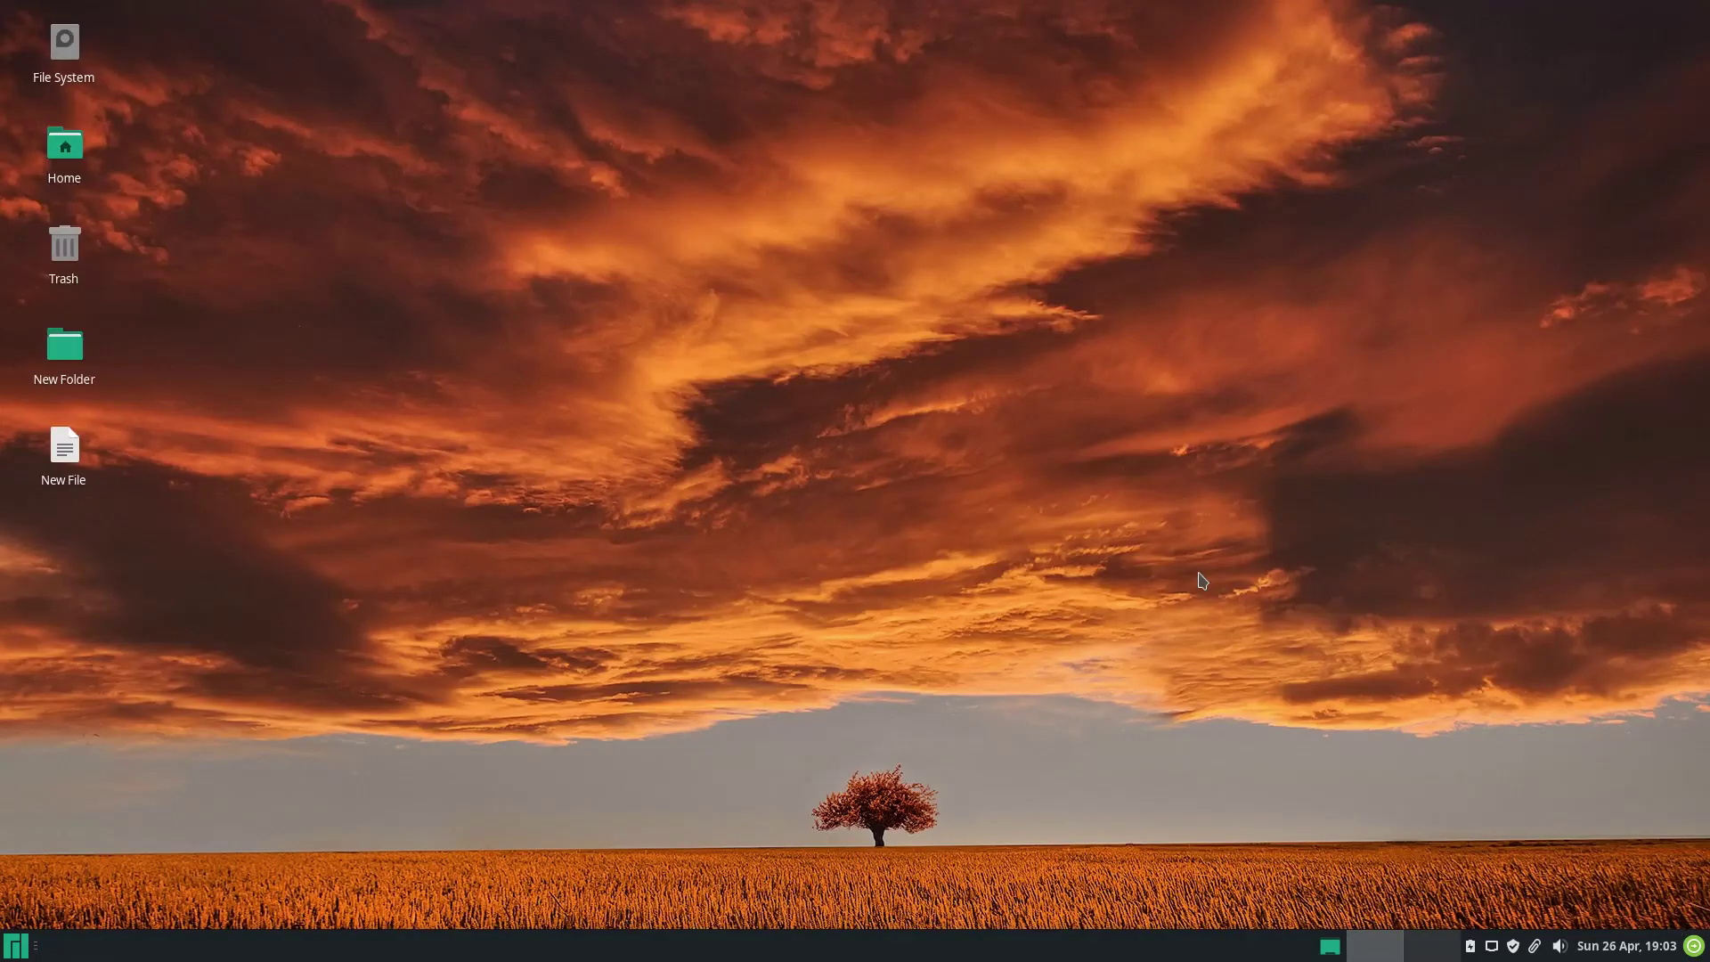
Review the Desktop folder's Properties and close them.
right_click(810, 255)
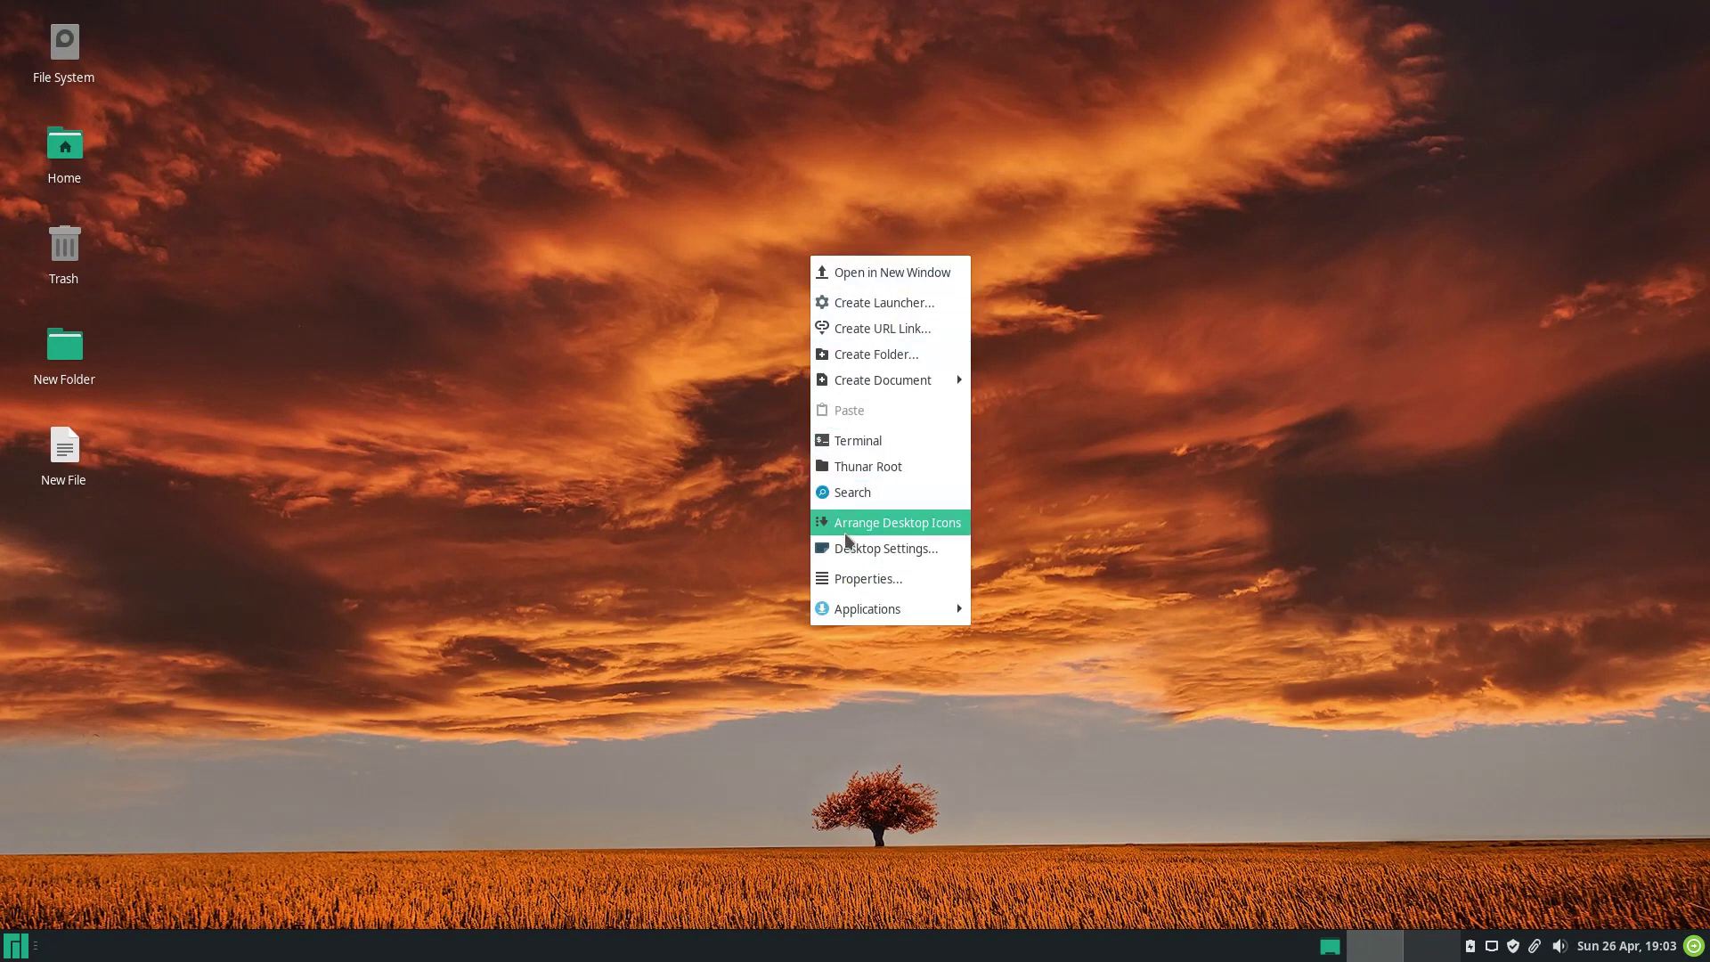
click(853, 578)
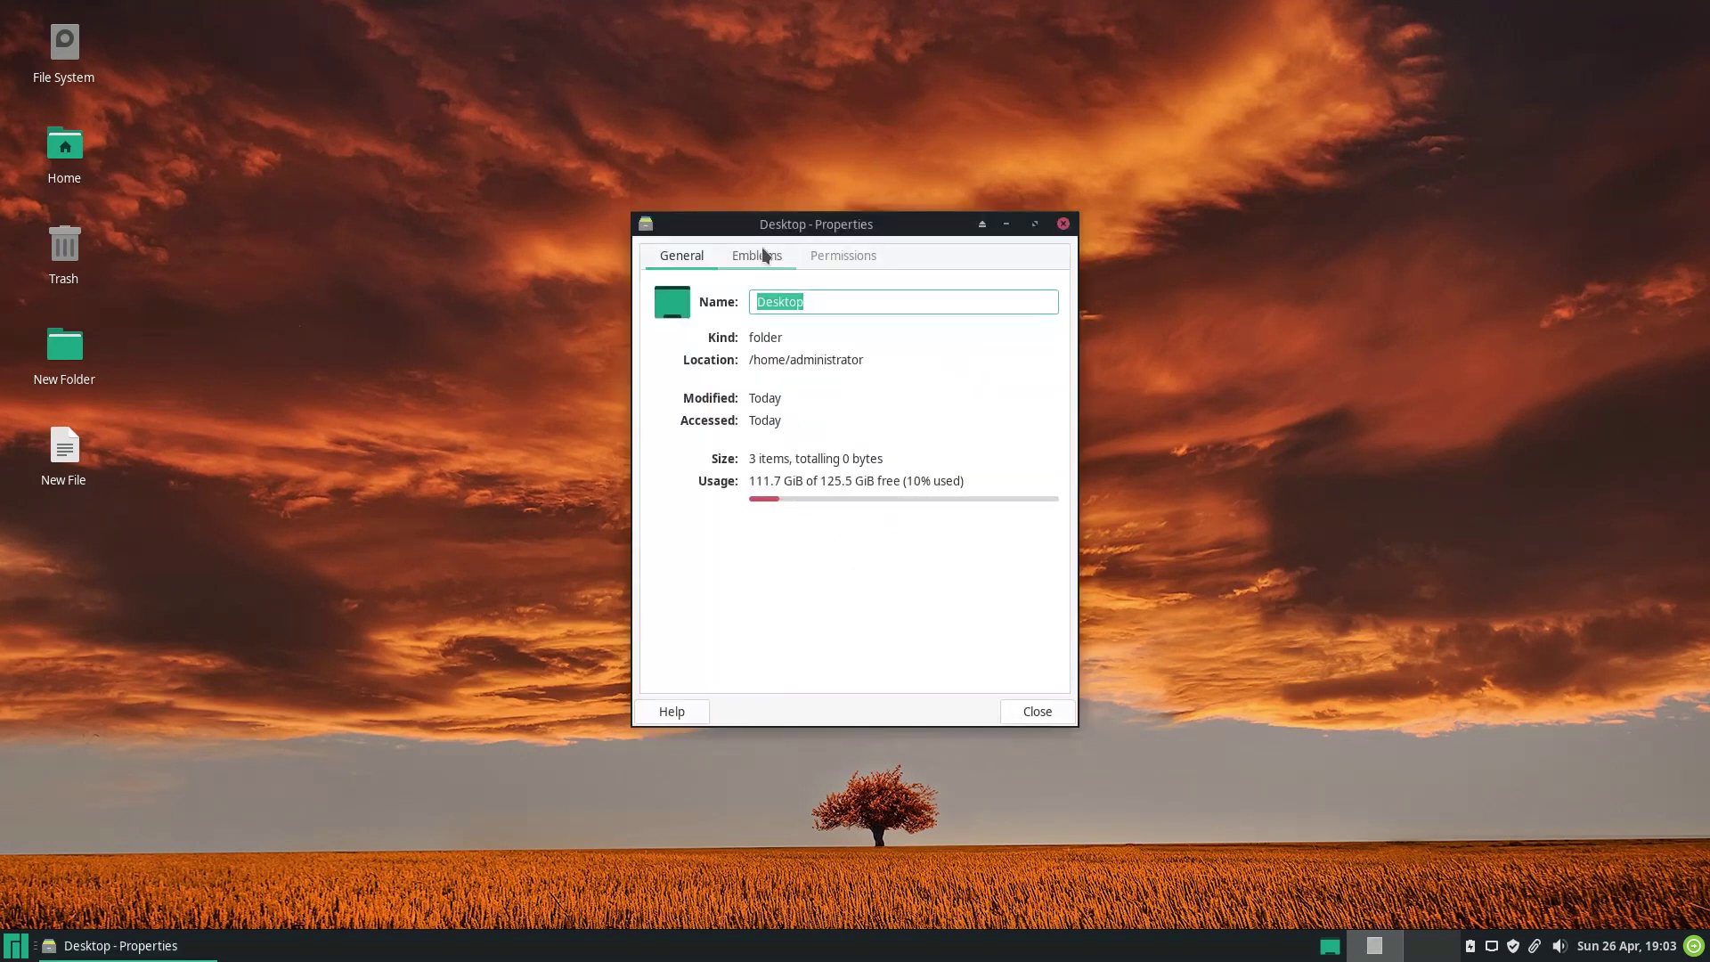
scroll(840, 260, down, 2)
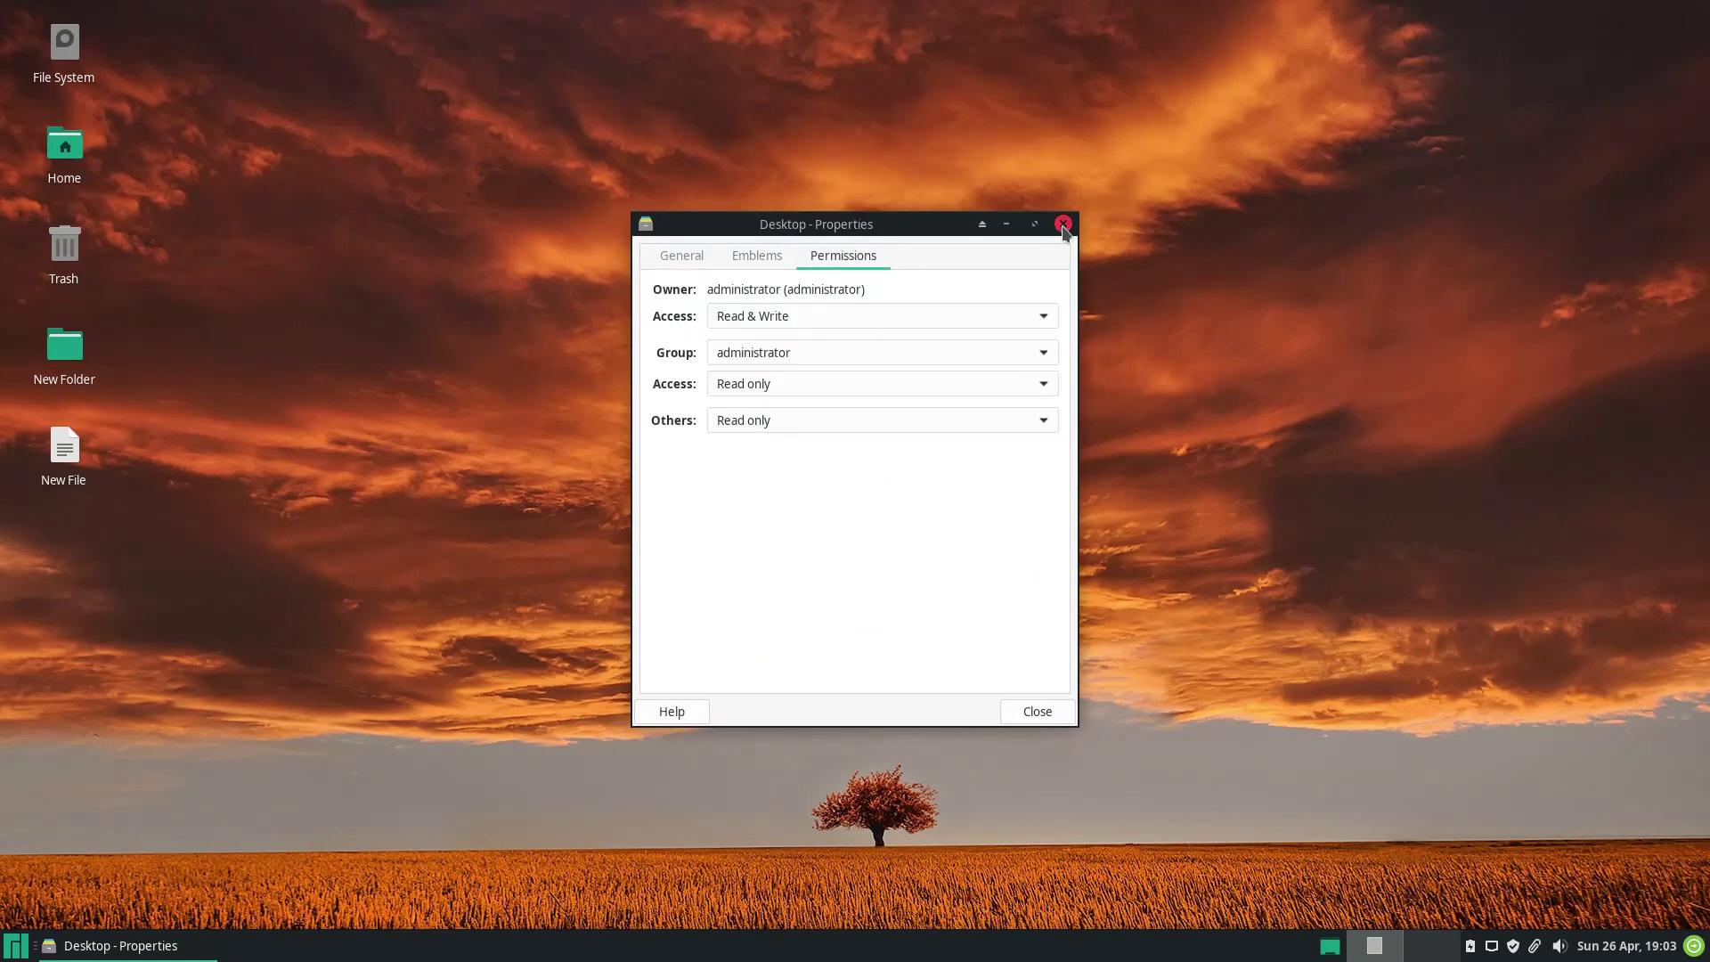
click(1063, 225)
Launch Htop from Applications > System and tile it into the top-right quarter.
right_click(777, 235)
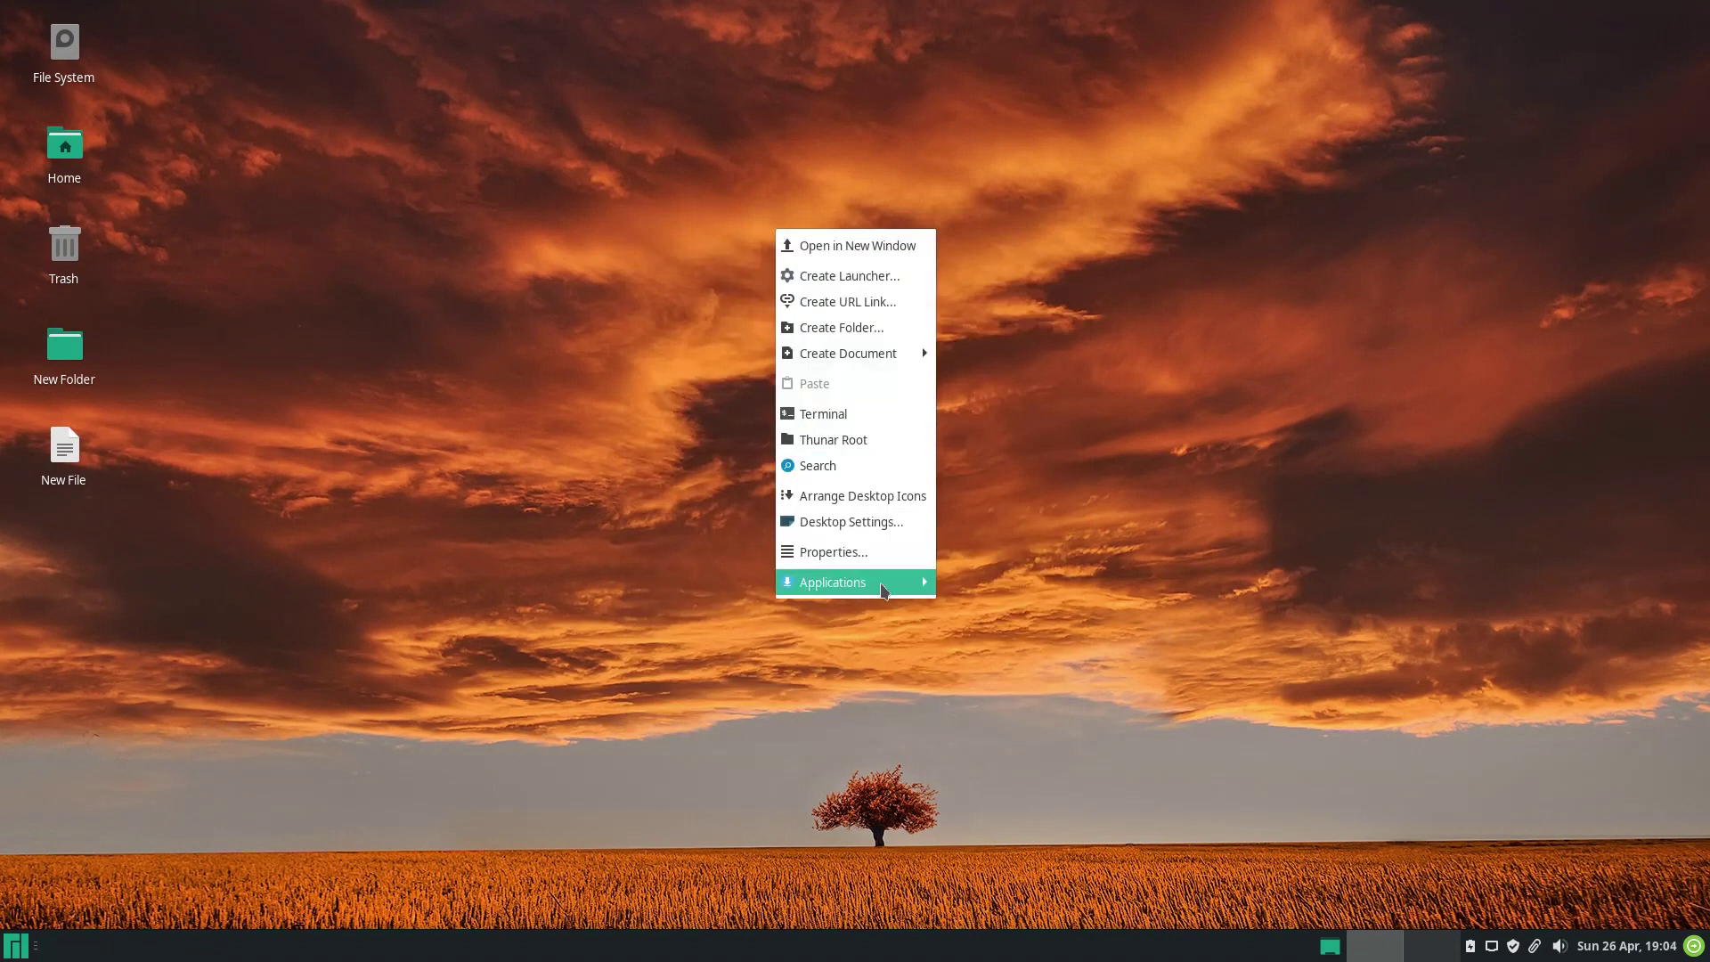
mouse_move(886, 589)
mouse_move(1019, 659)
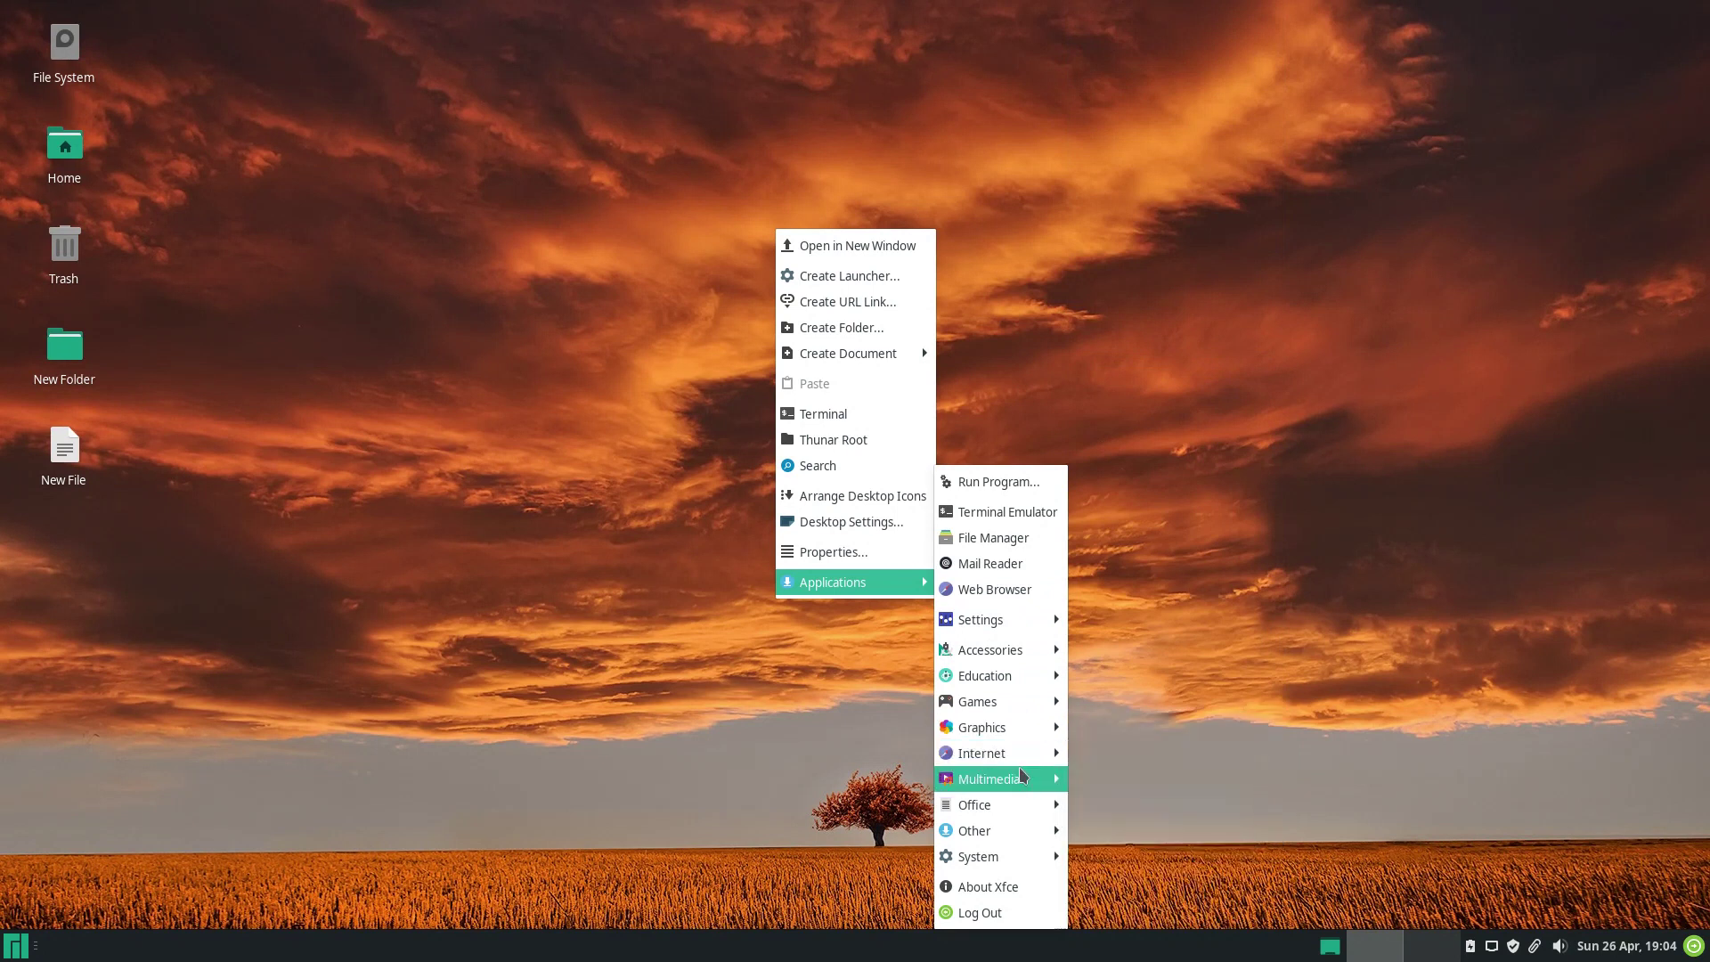
mouse_move(1025, 807)
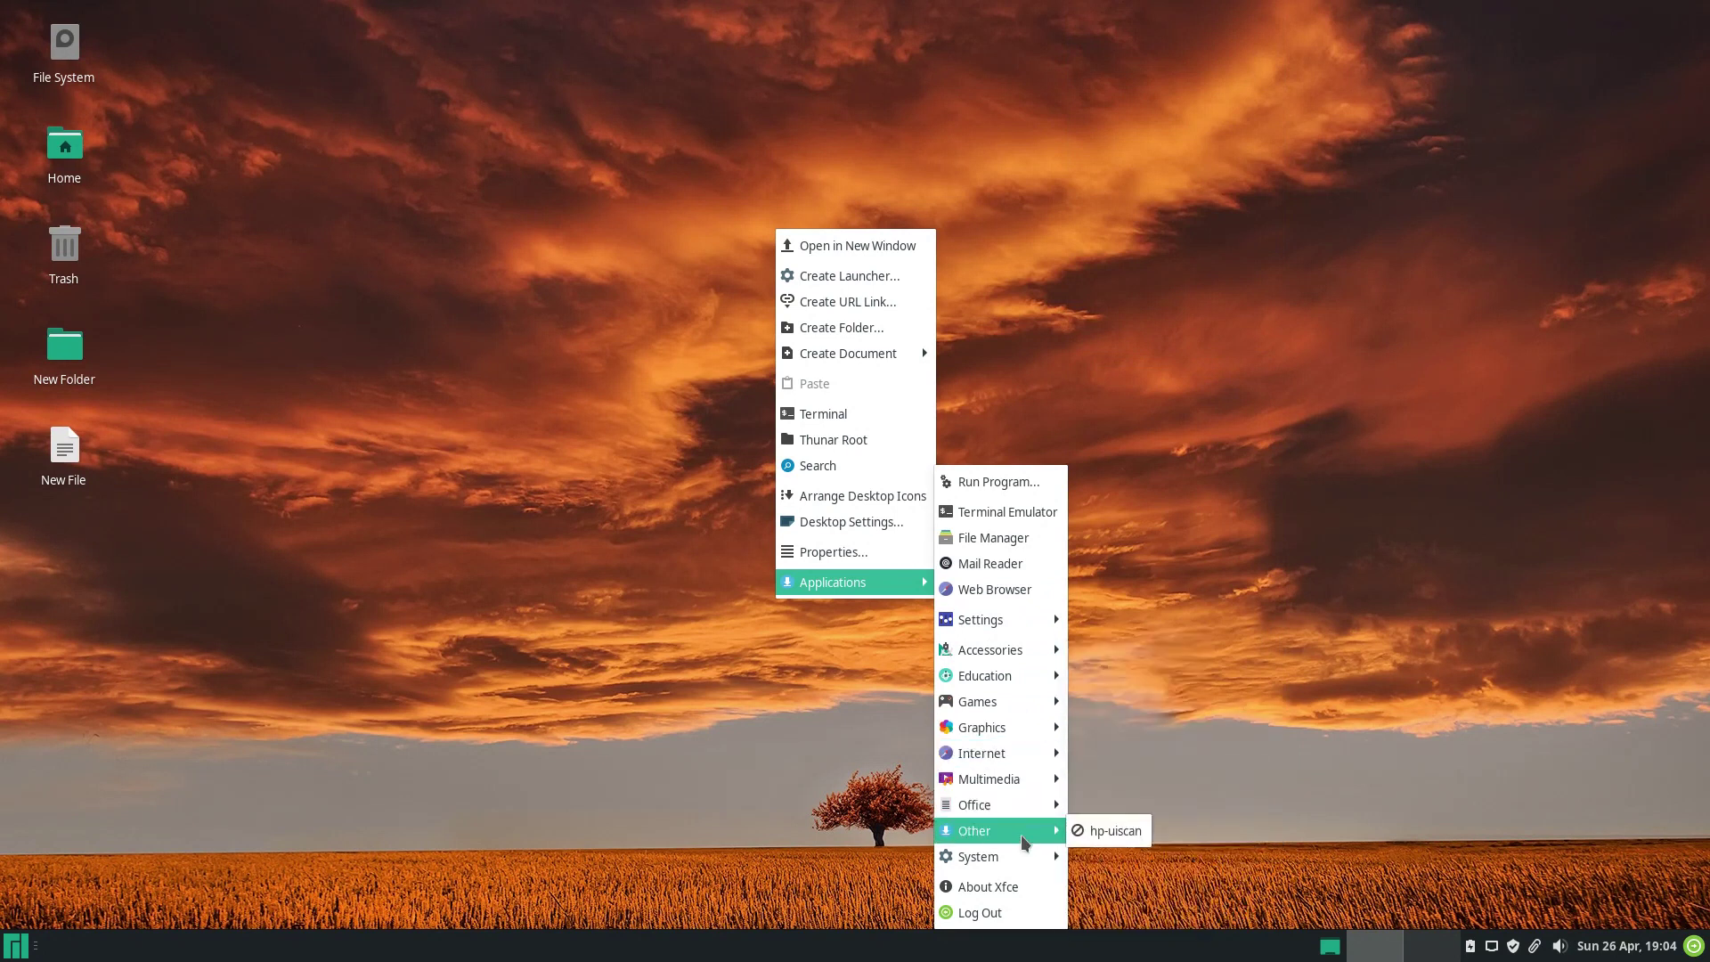
mouse_move(1025, 857)
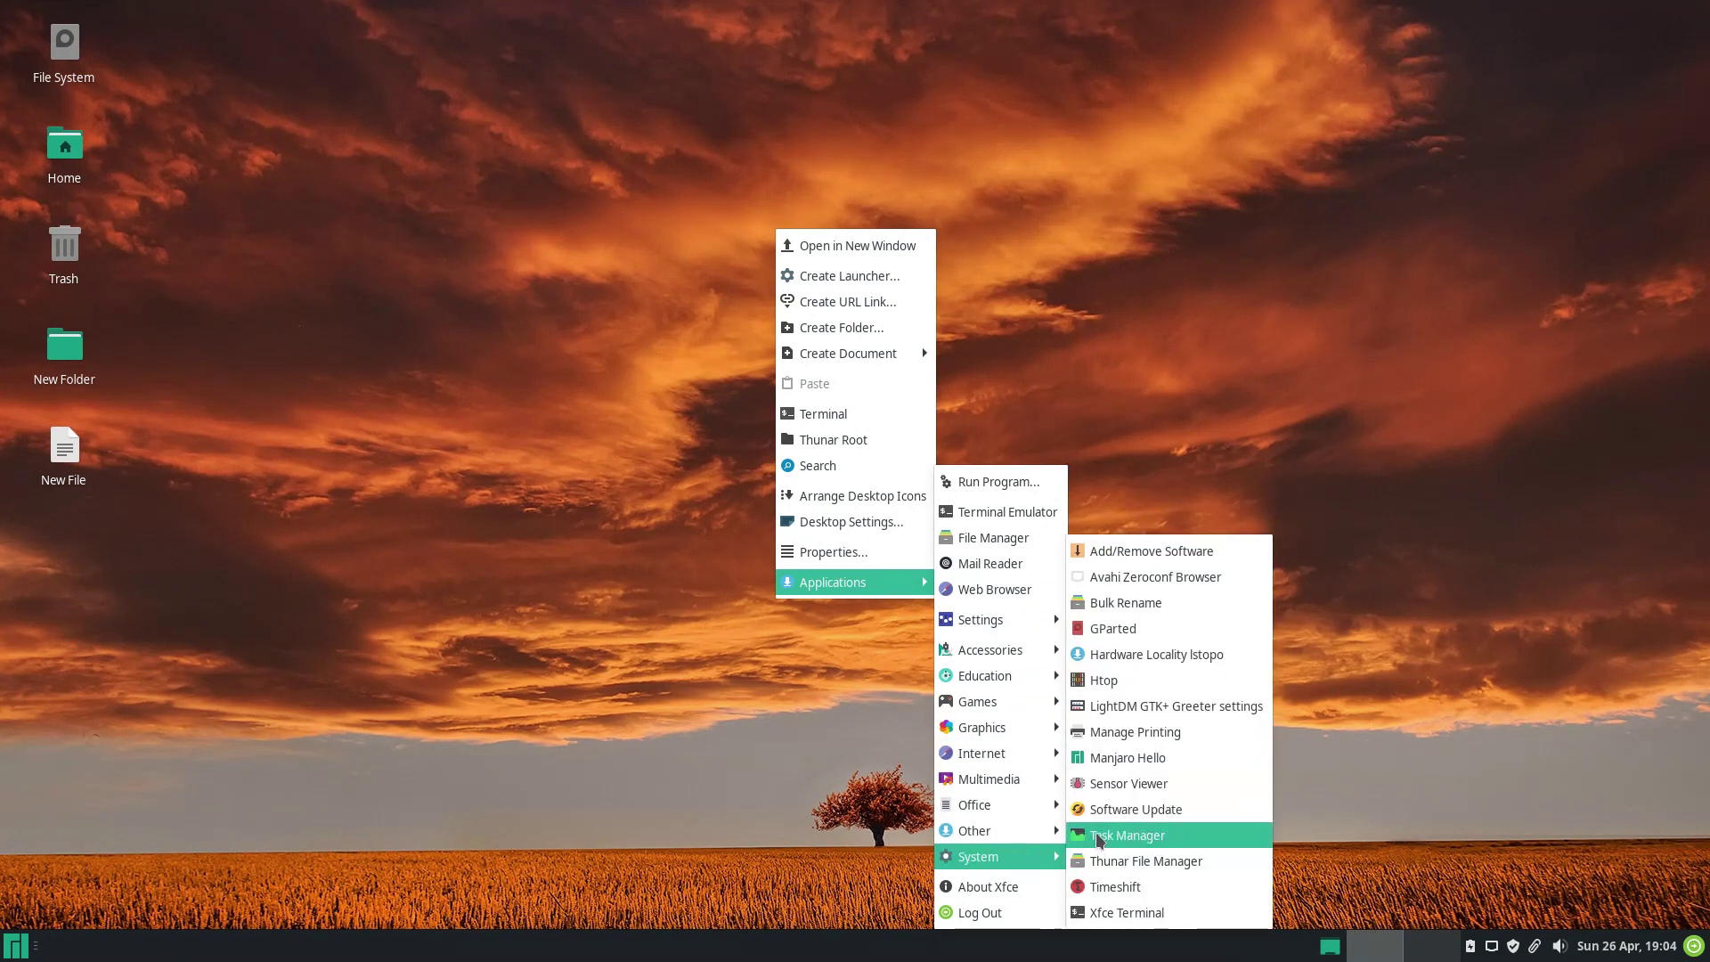
click(1103, 682)
drag(924, 268, 1705, 5)
View the About Xfce information and close it.
right_click(434, 296)
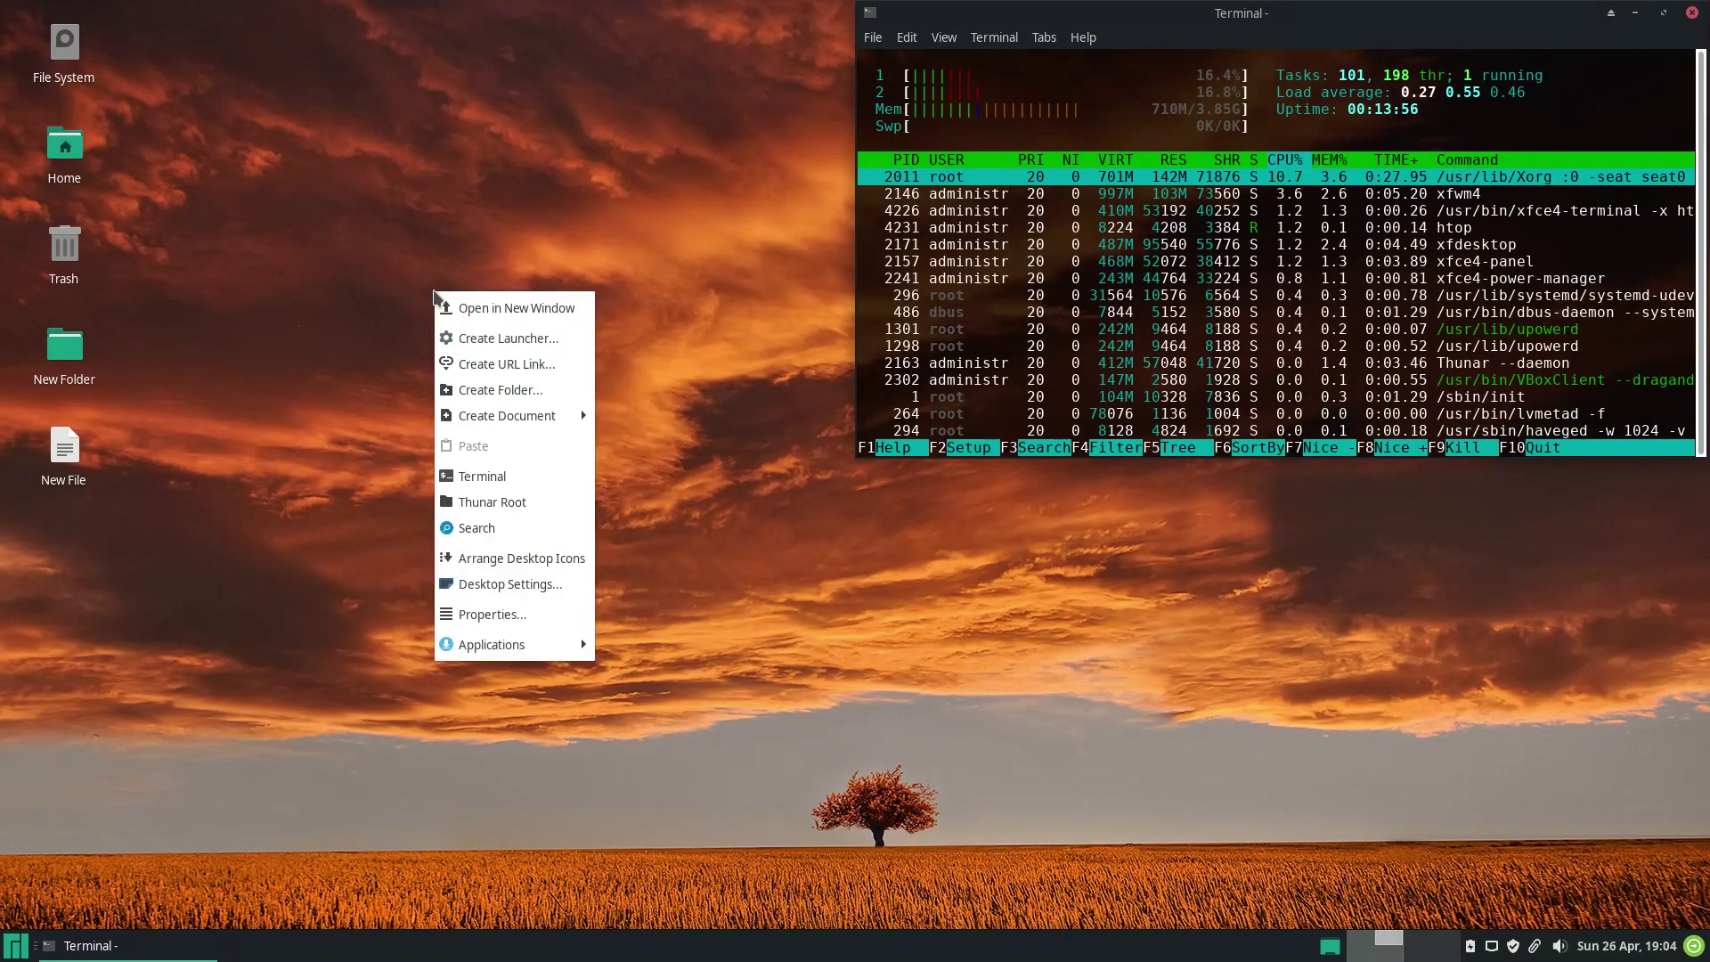
mouse_move(512, 655)
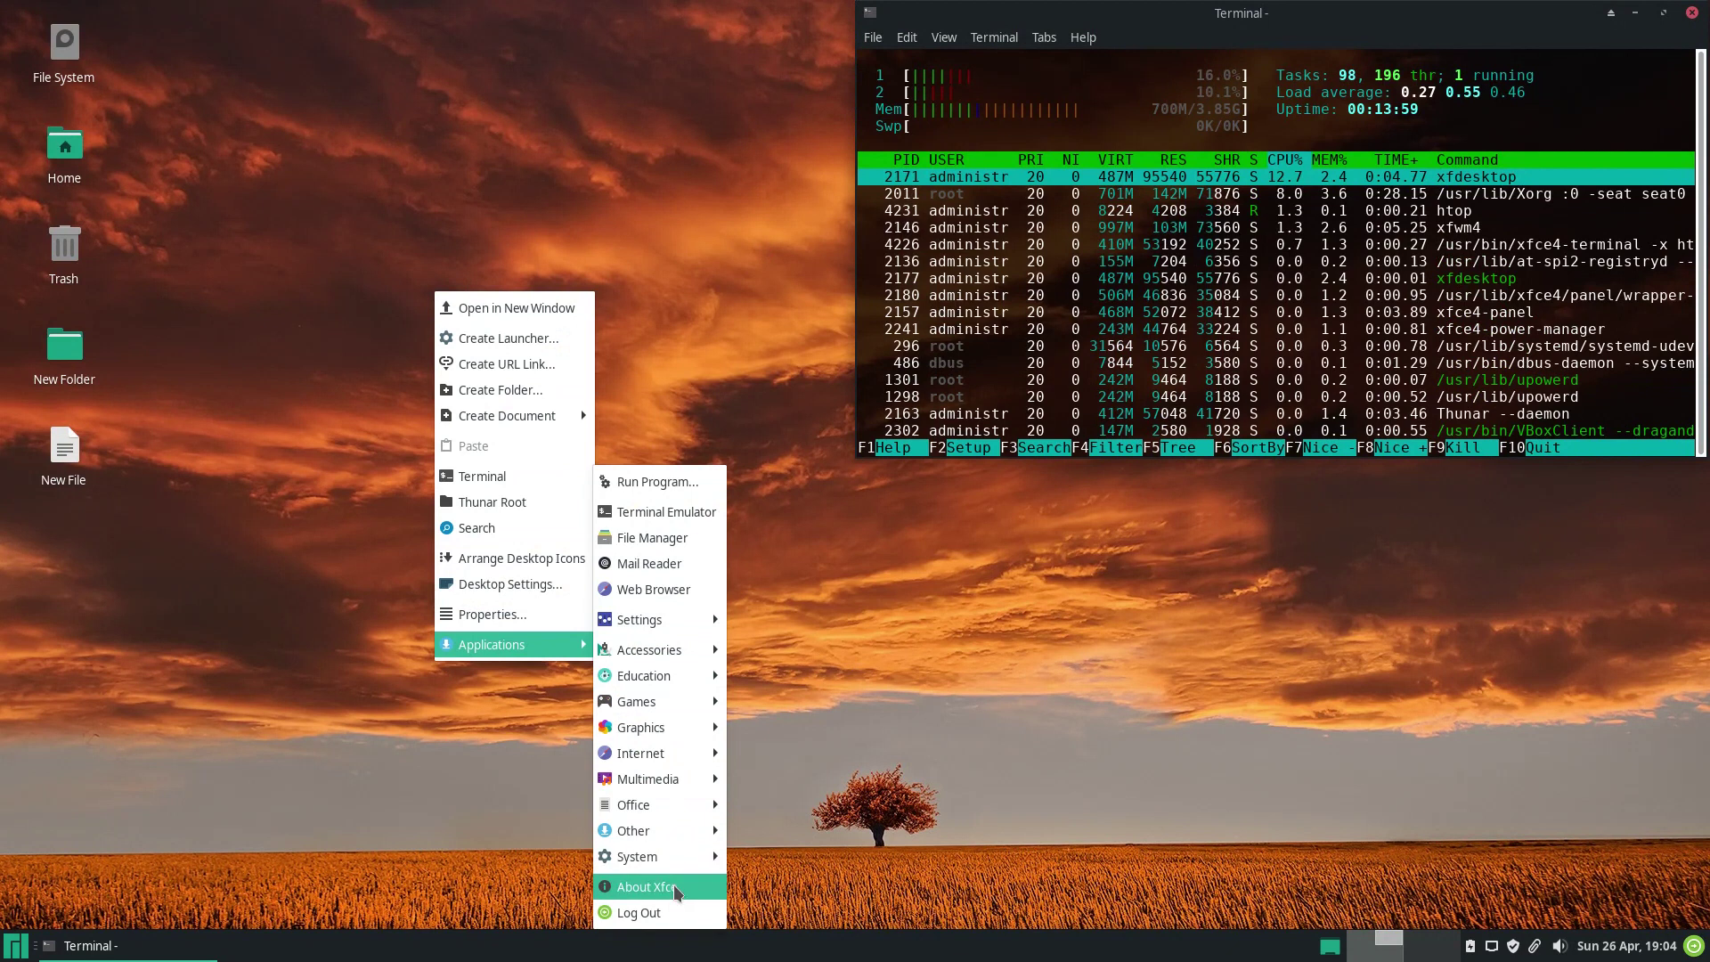
click(677, 892)
click(1065, 729)
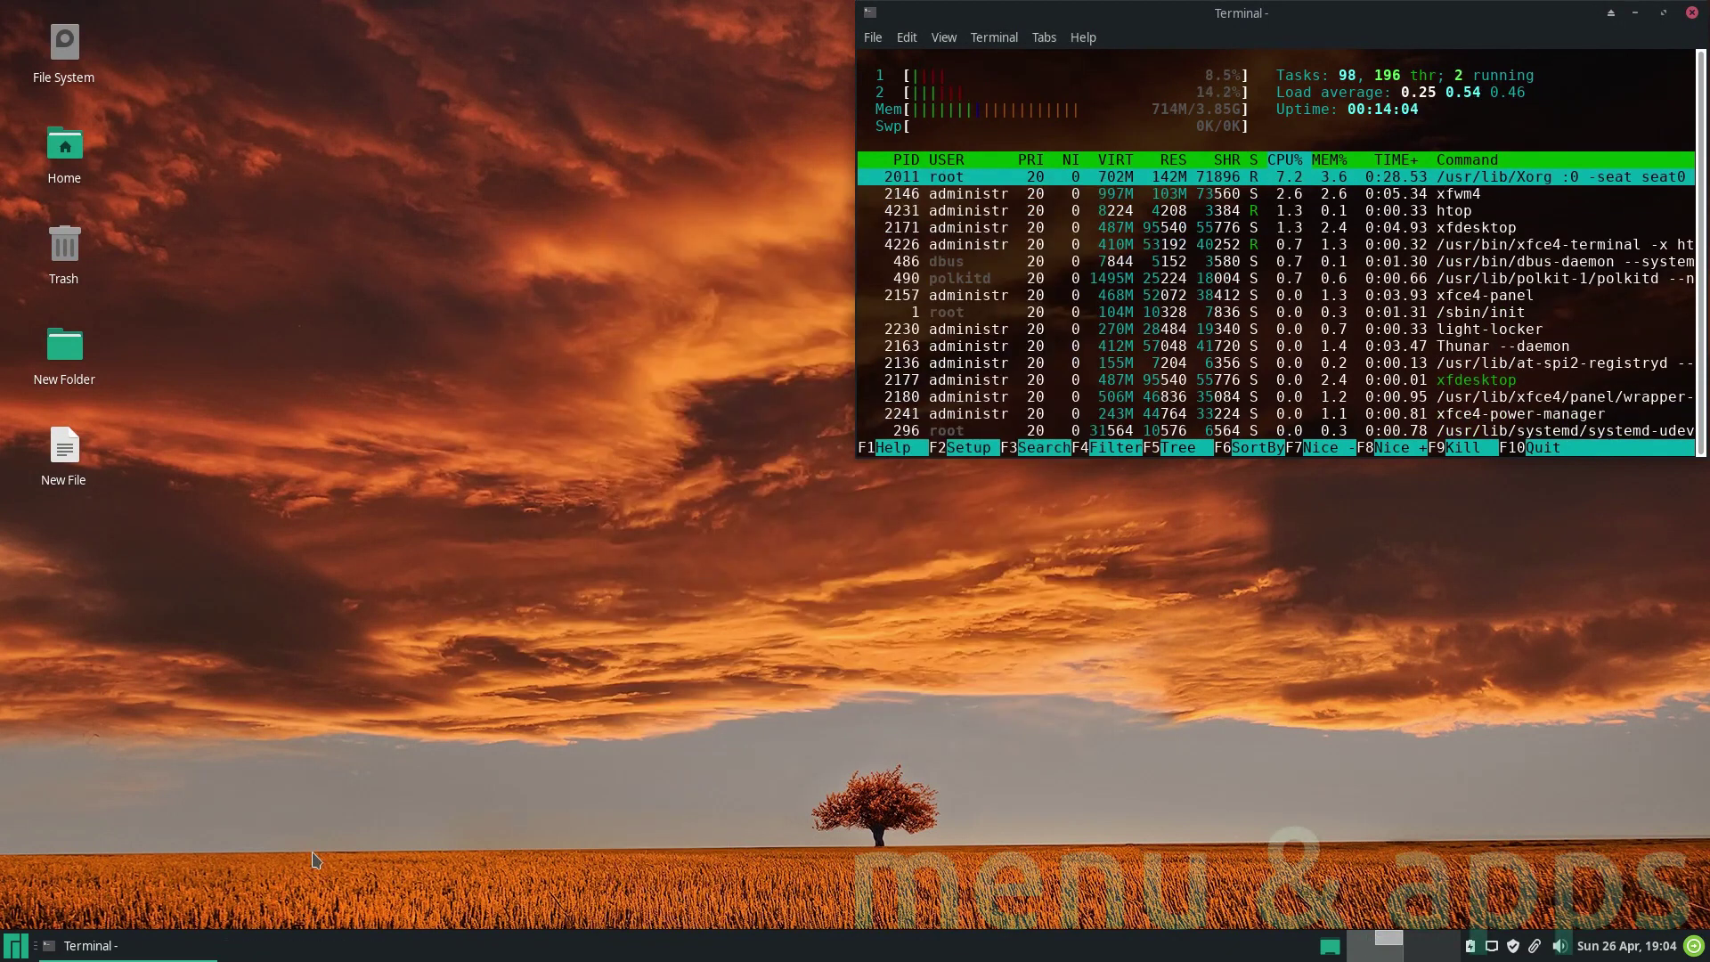
right_click(17, 947)
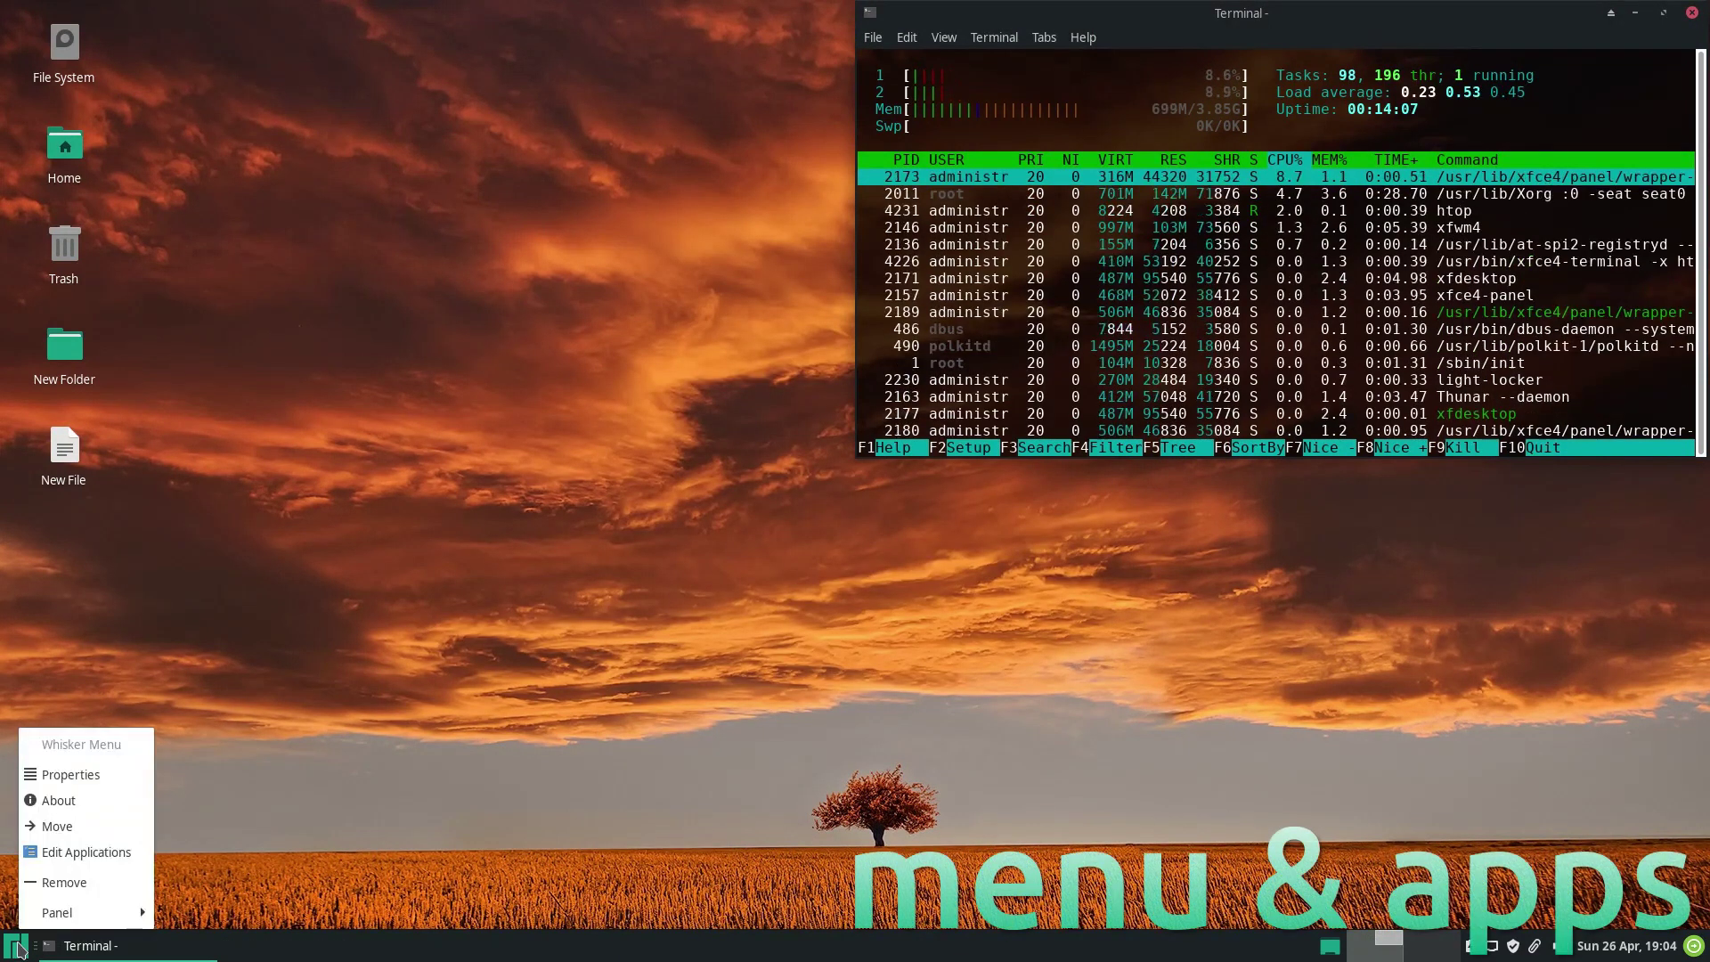
Preview Whisker Menu icon and tree views, then set the menu to show as icons.
click(35, 775)
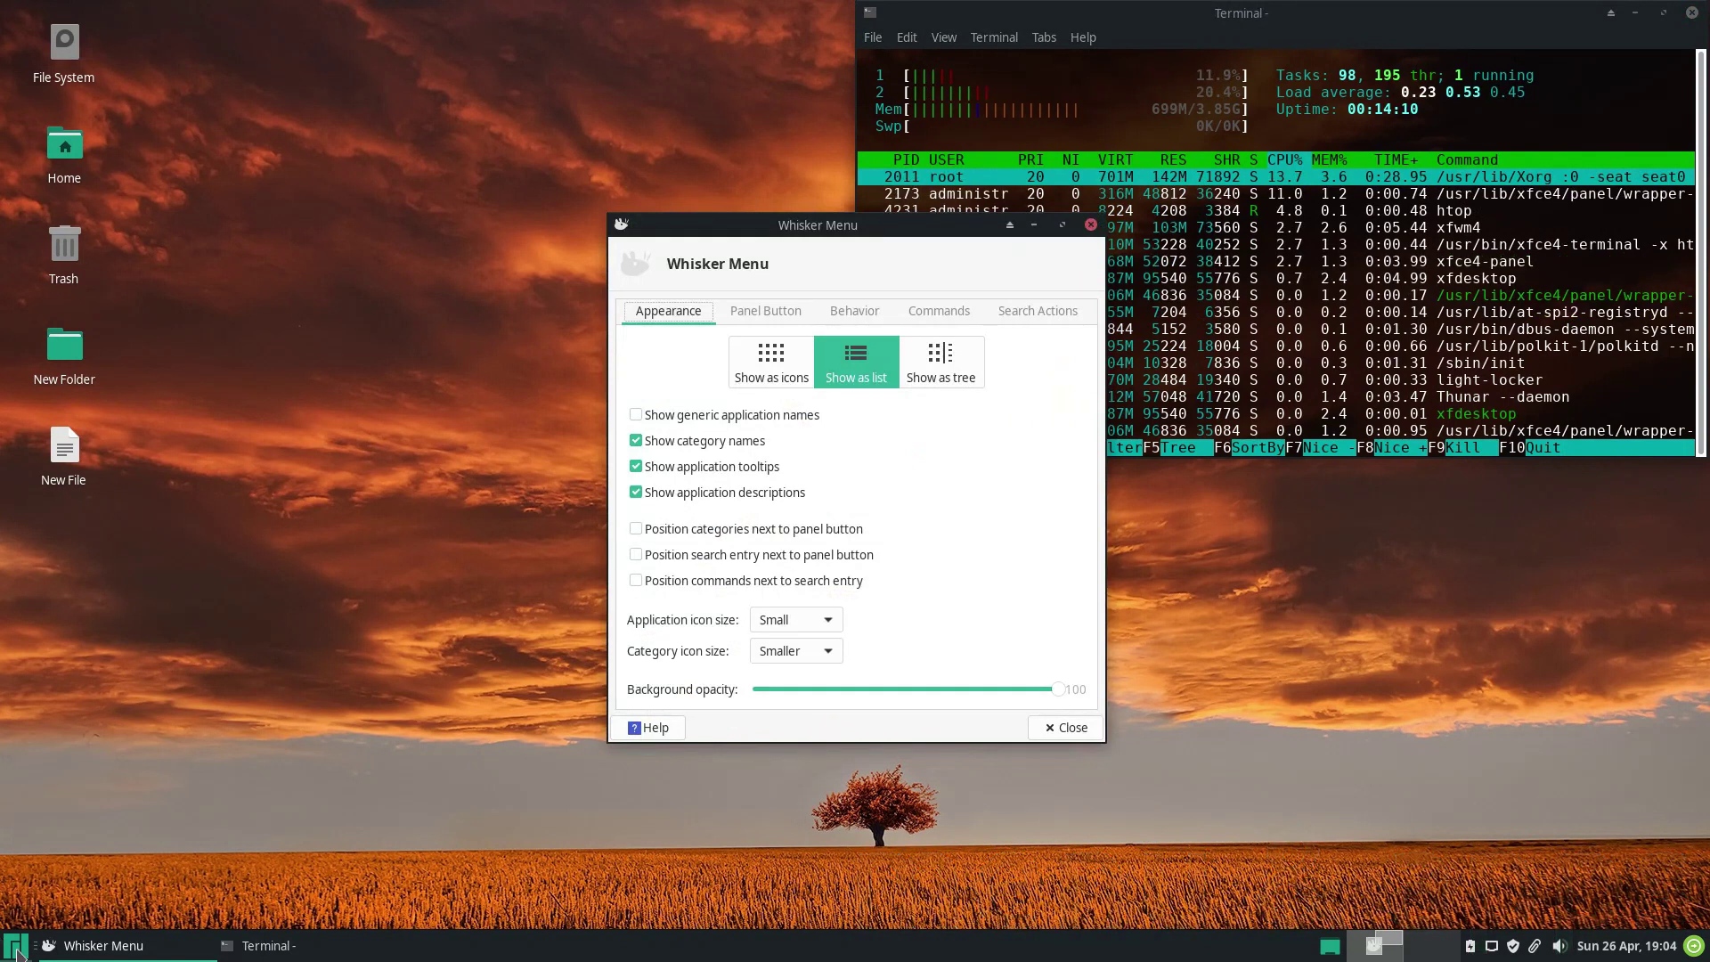
click(16, 948)
click(781, 369)
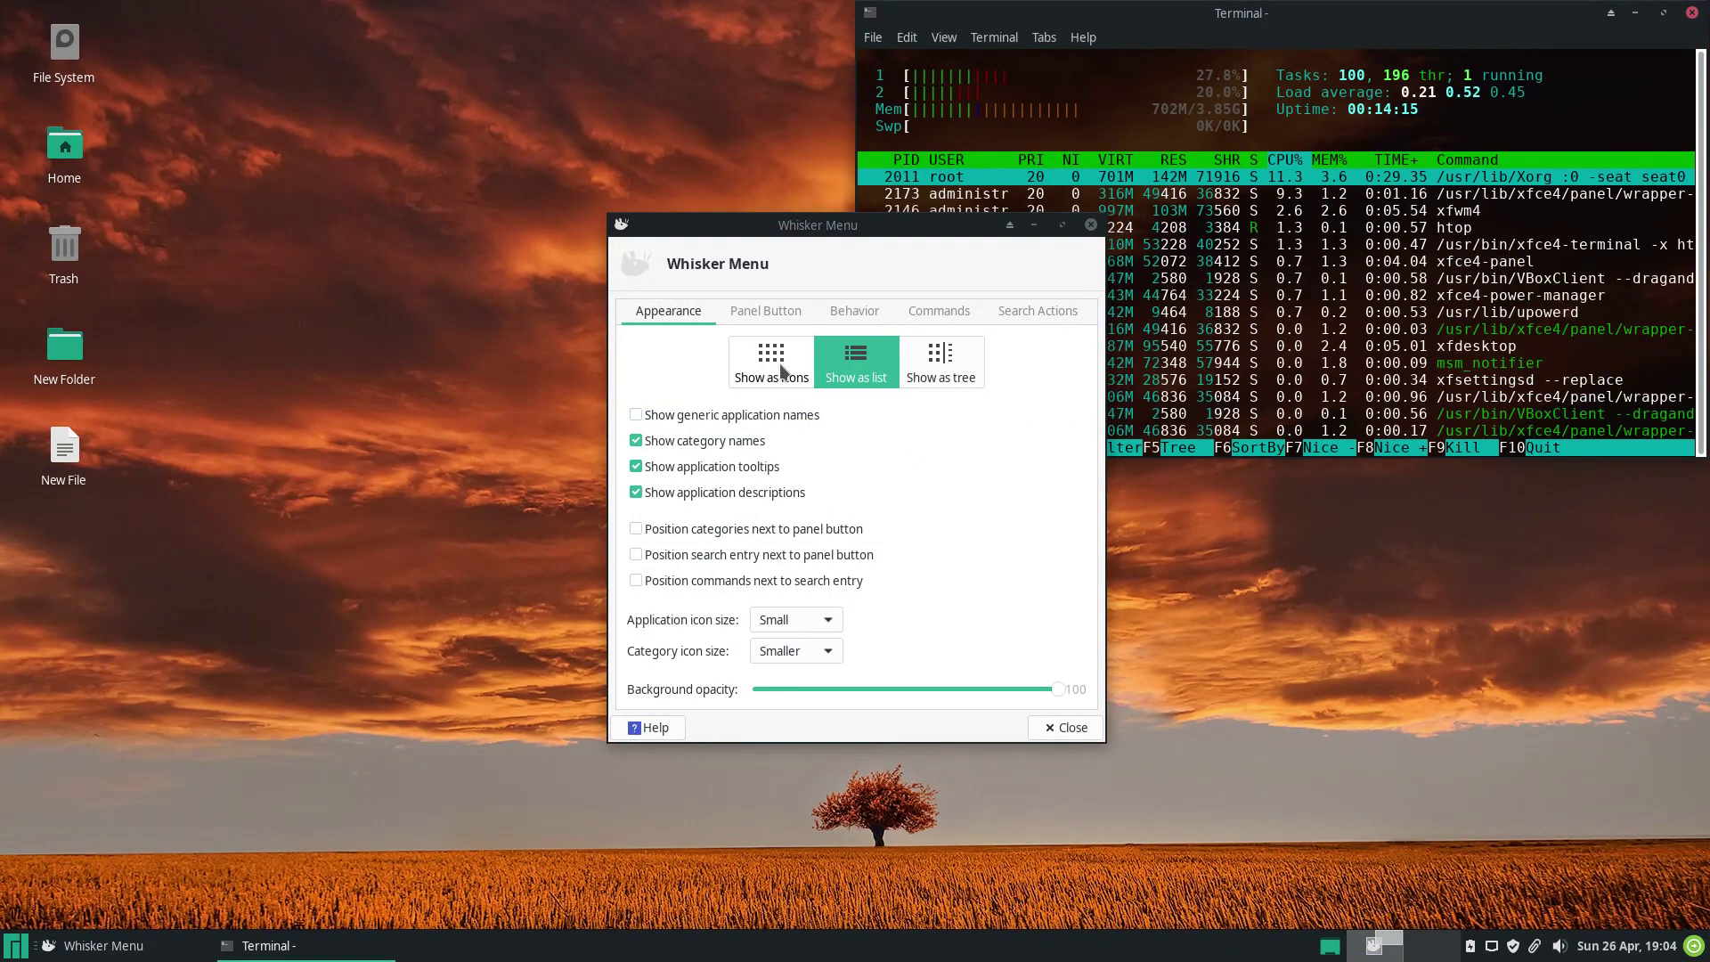
click(781, 370)
click(16, 947)
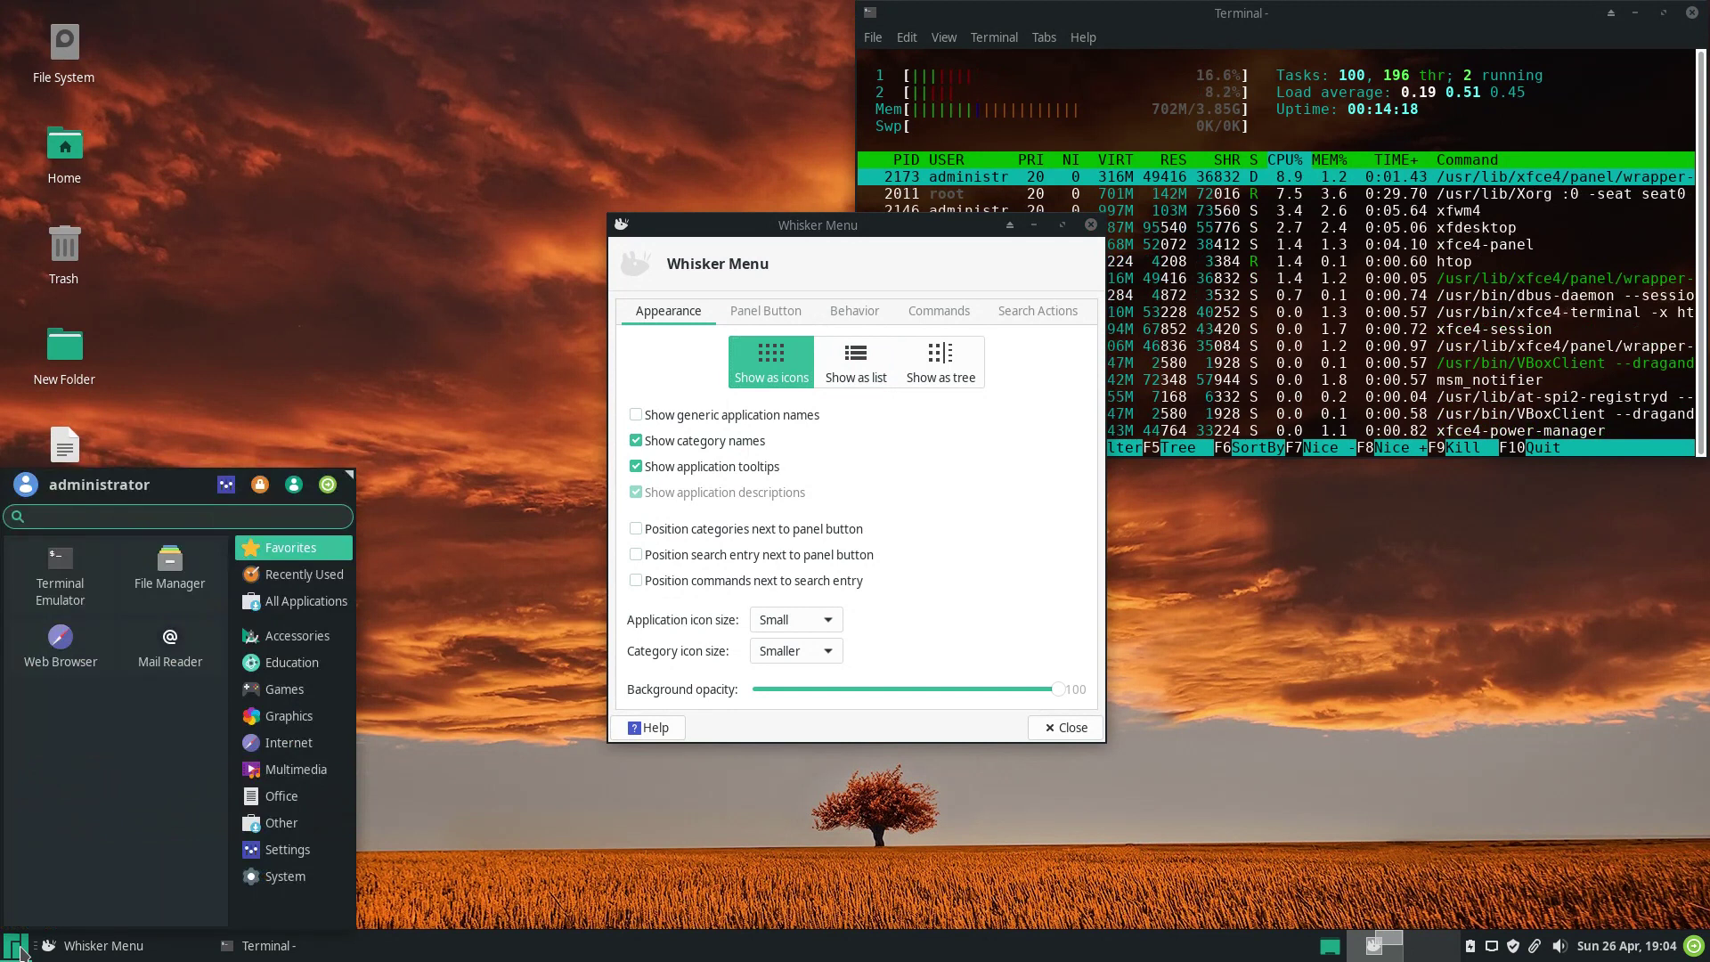
click(16, 947)
click(951, 365)
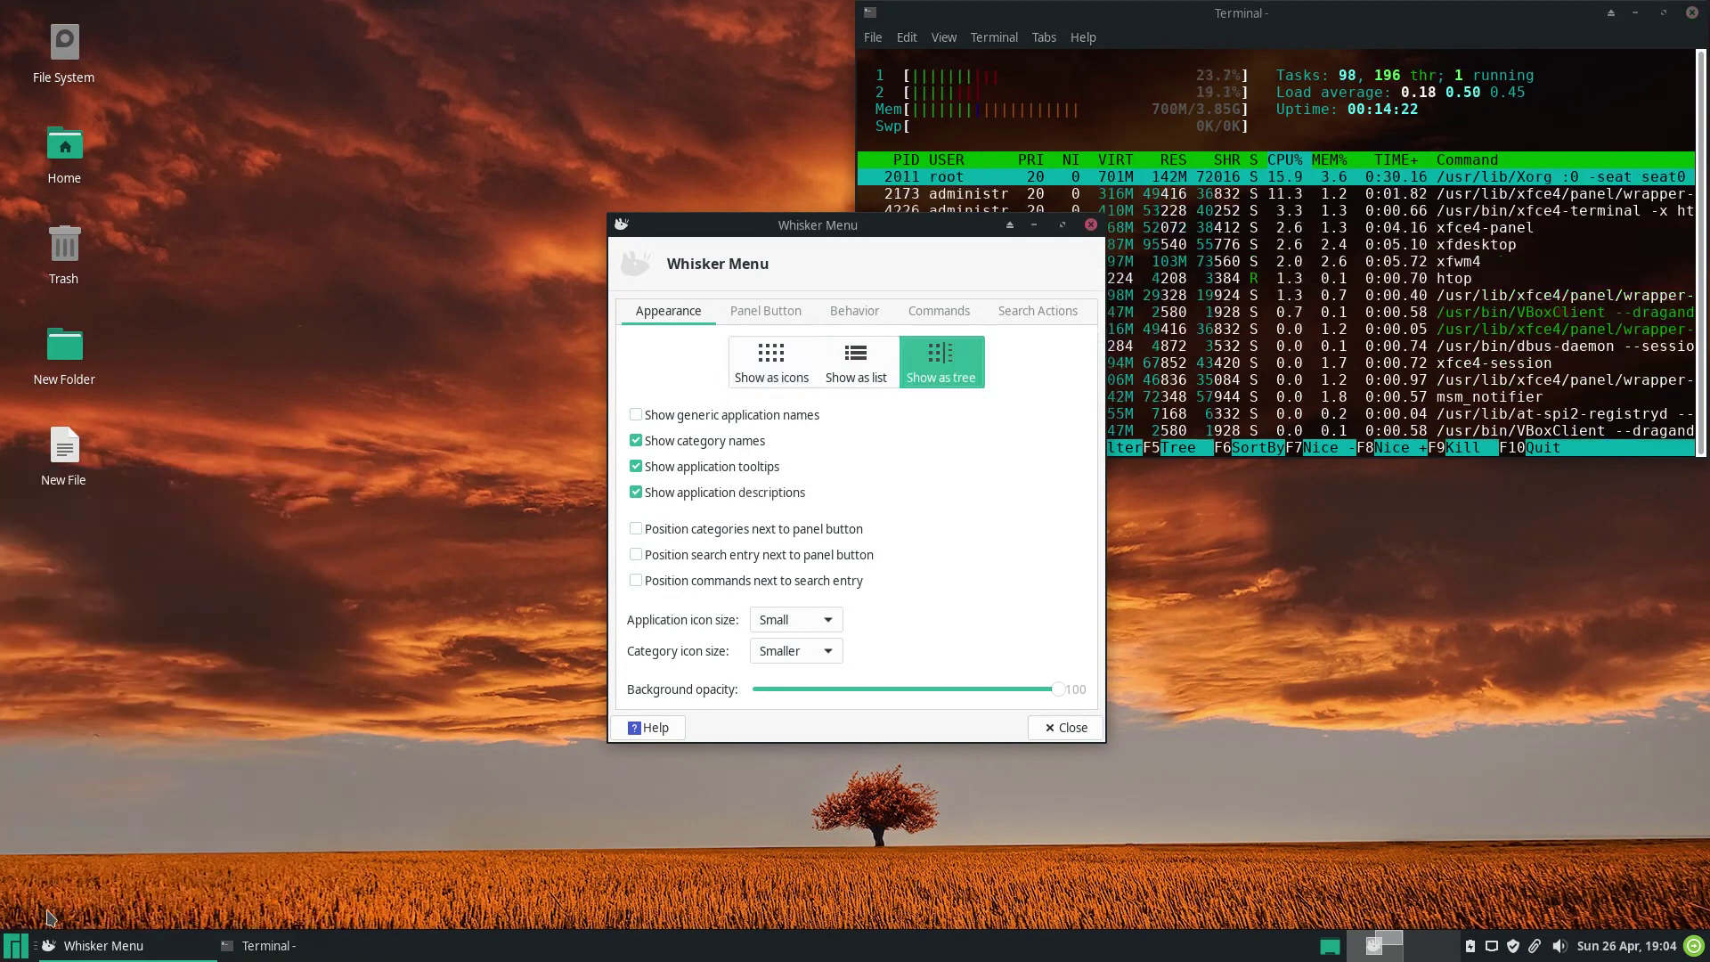
click(16, 947)
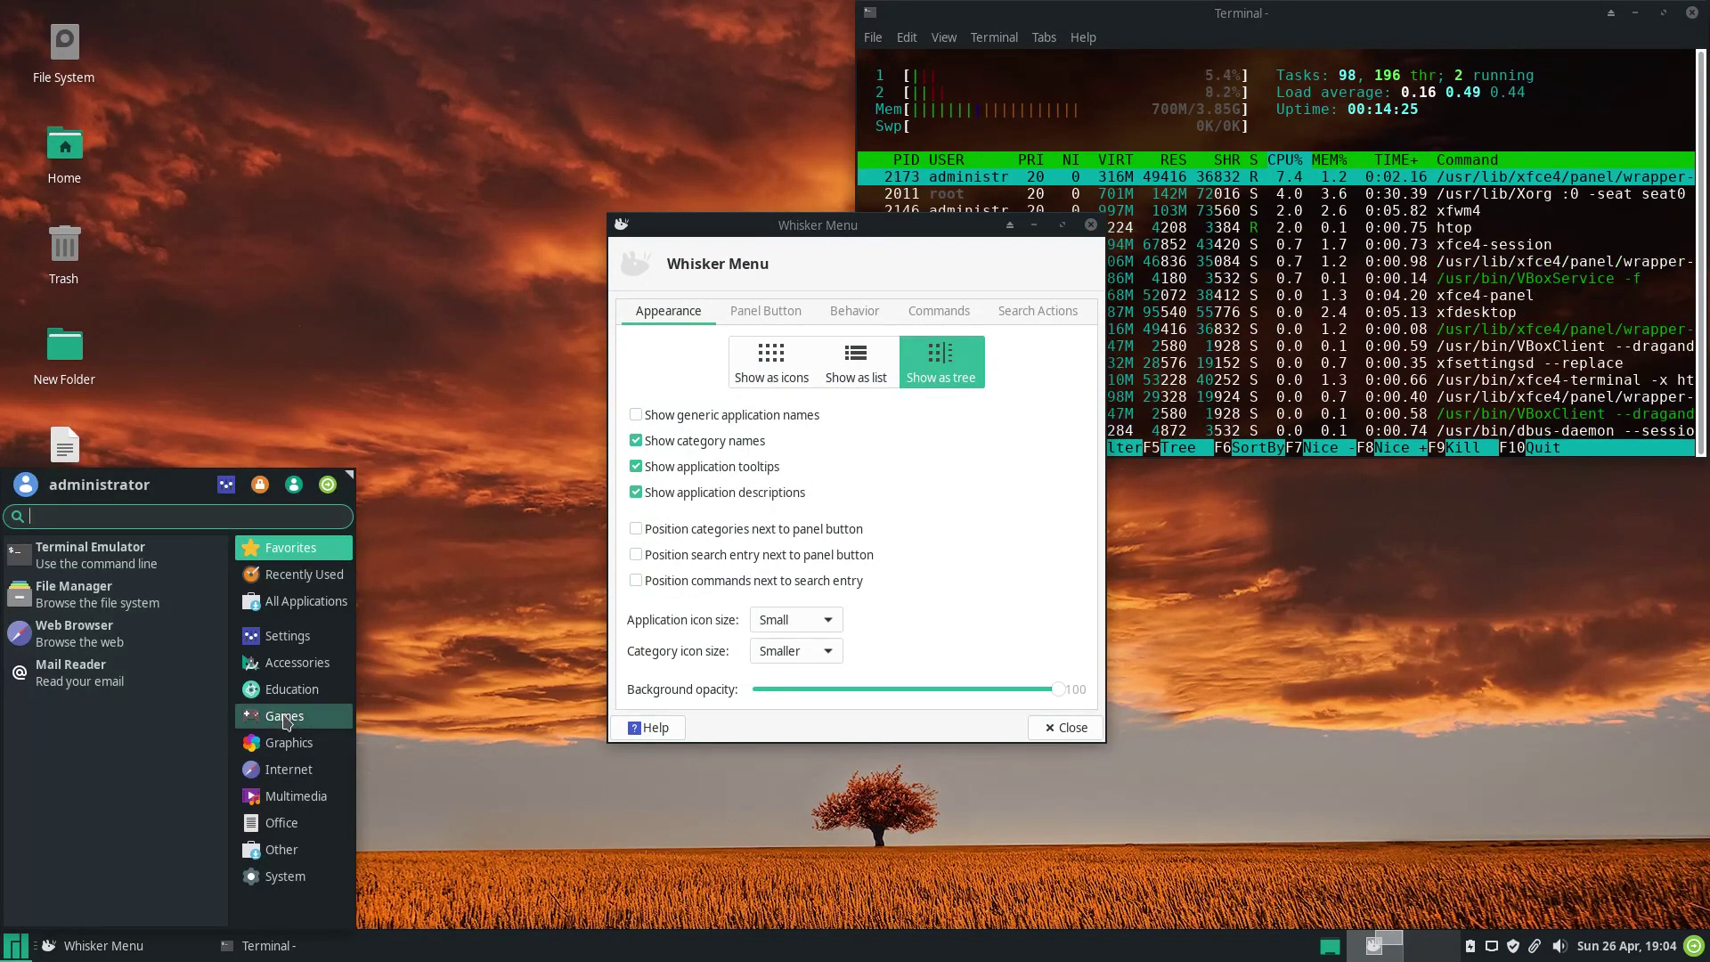
click(771, 334)
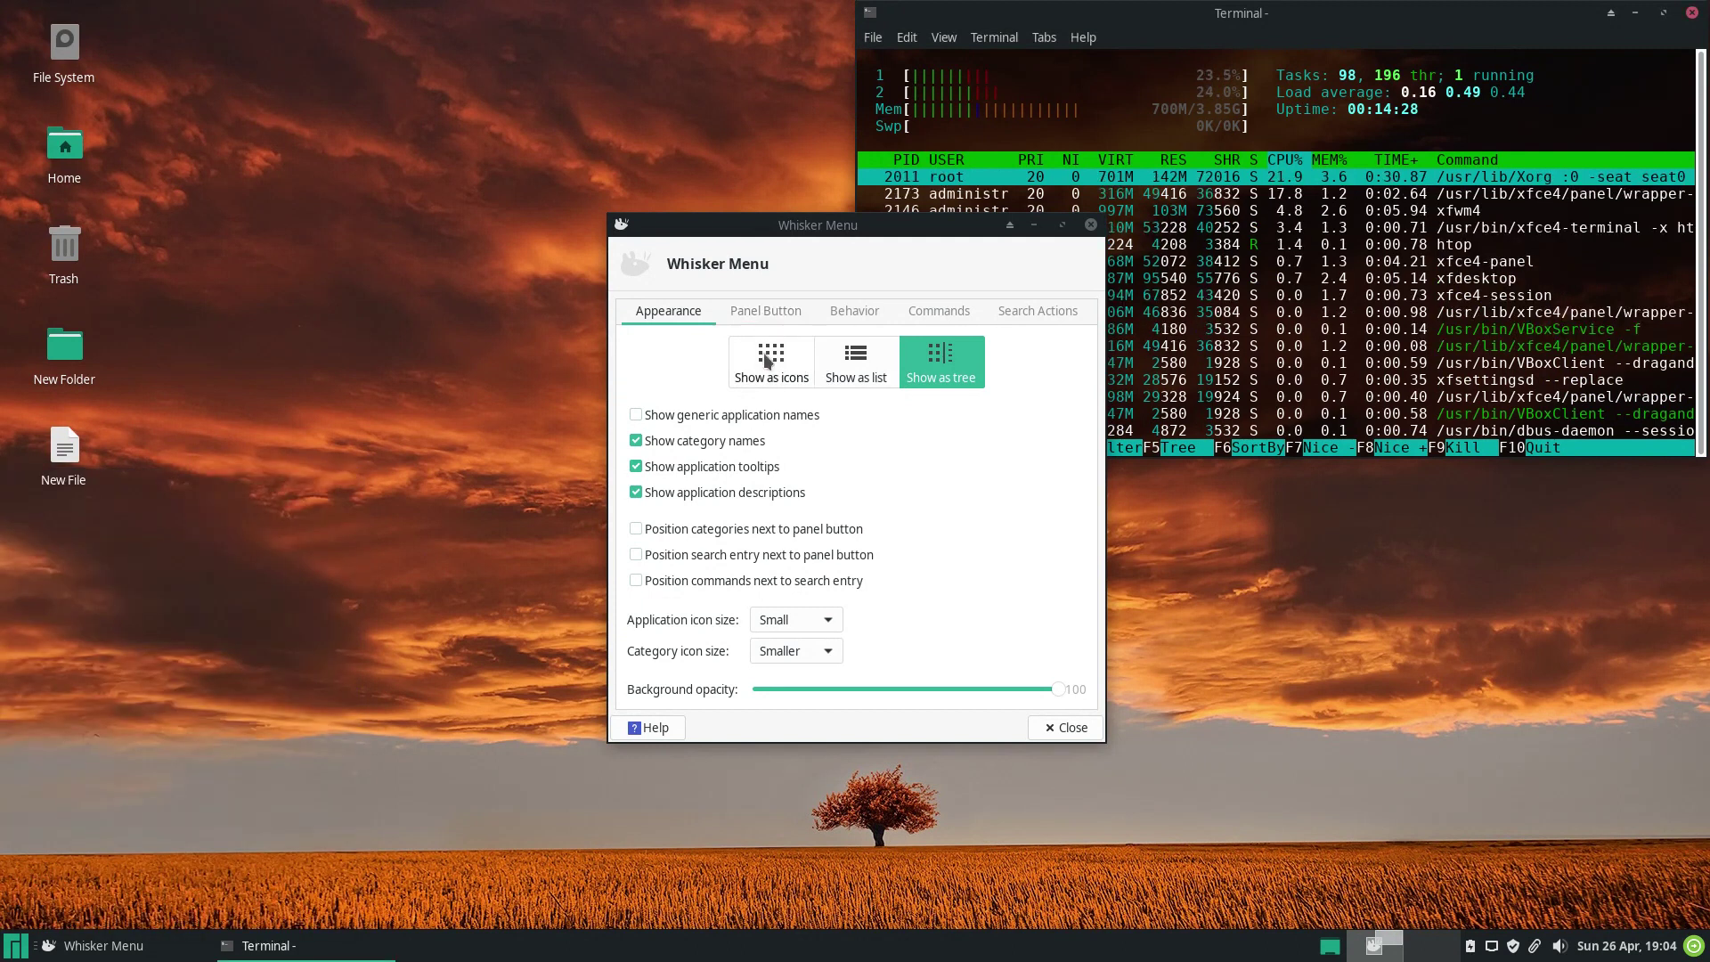
click(768, 361)
Review the Panel Button, Behavior, Commands and Search Actions pages, then close Properties.
click(765, 311)
click(854, 314)
click(939, 313)
click(1034, 314)
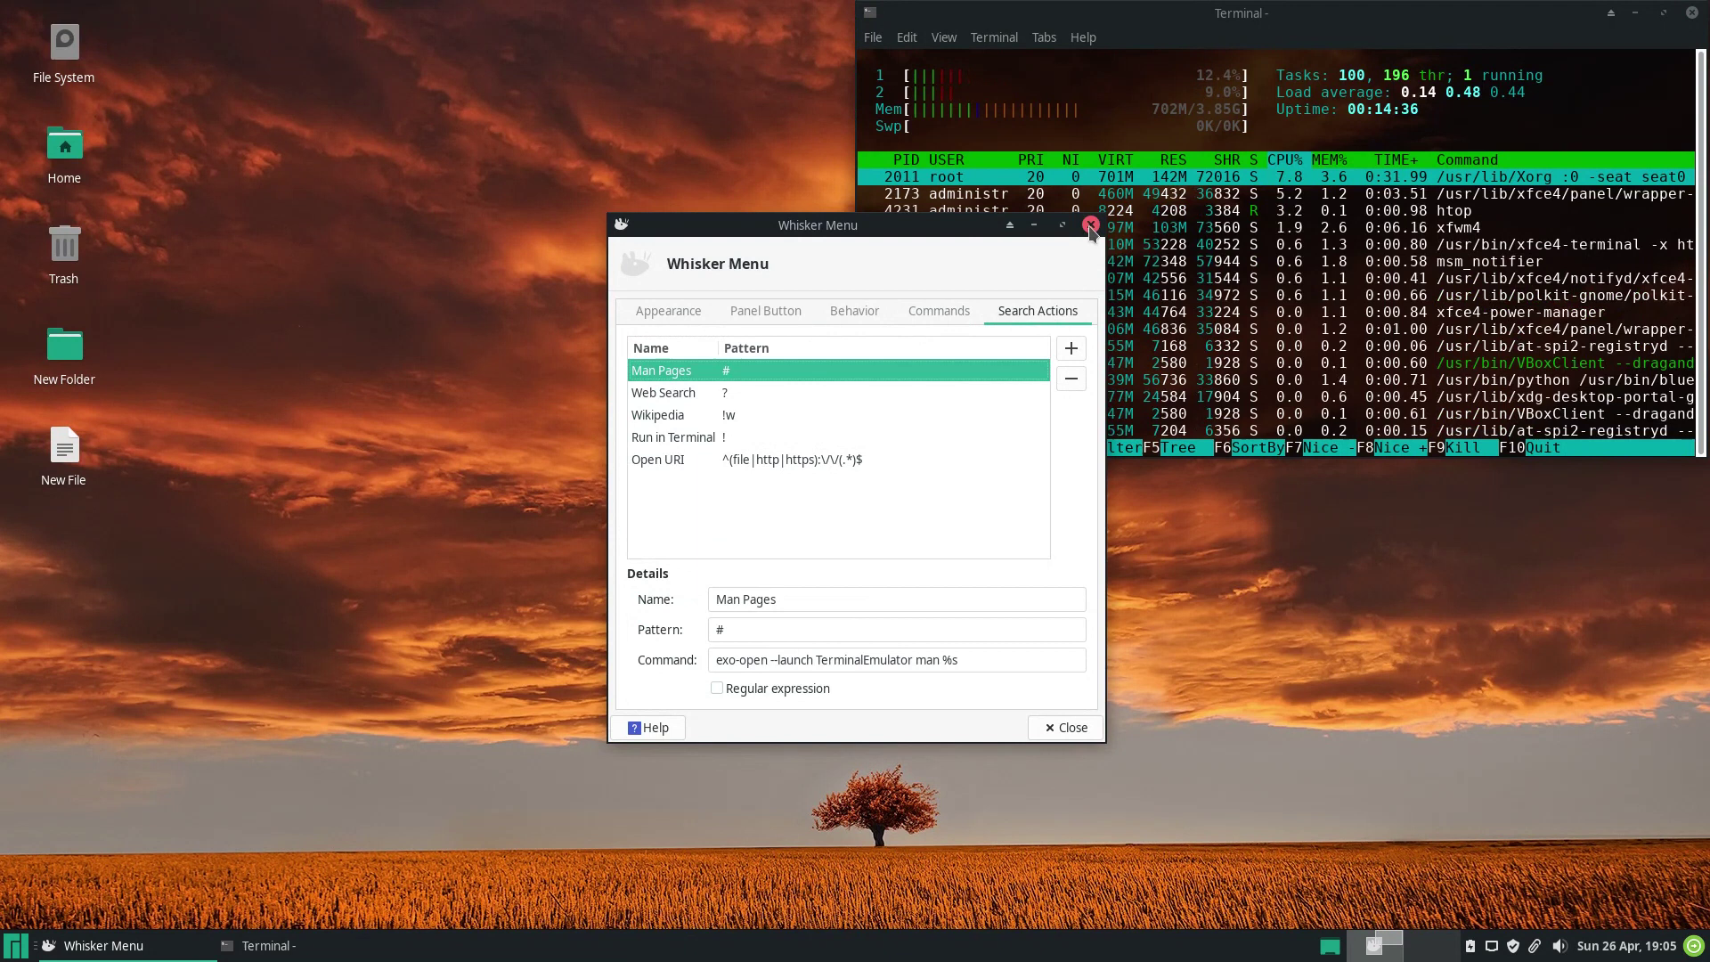
click(1091, 224)
Open and close the MenuLibre application editor, then open the applications menu.
right_click(22, 941)
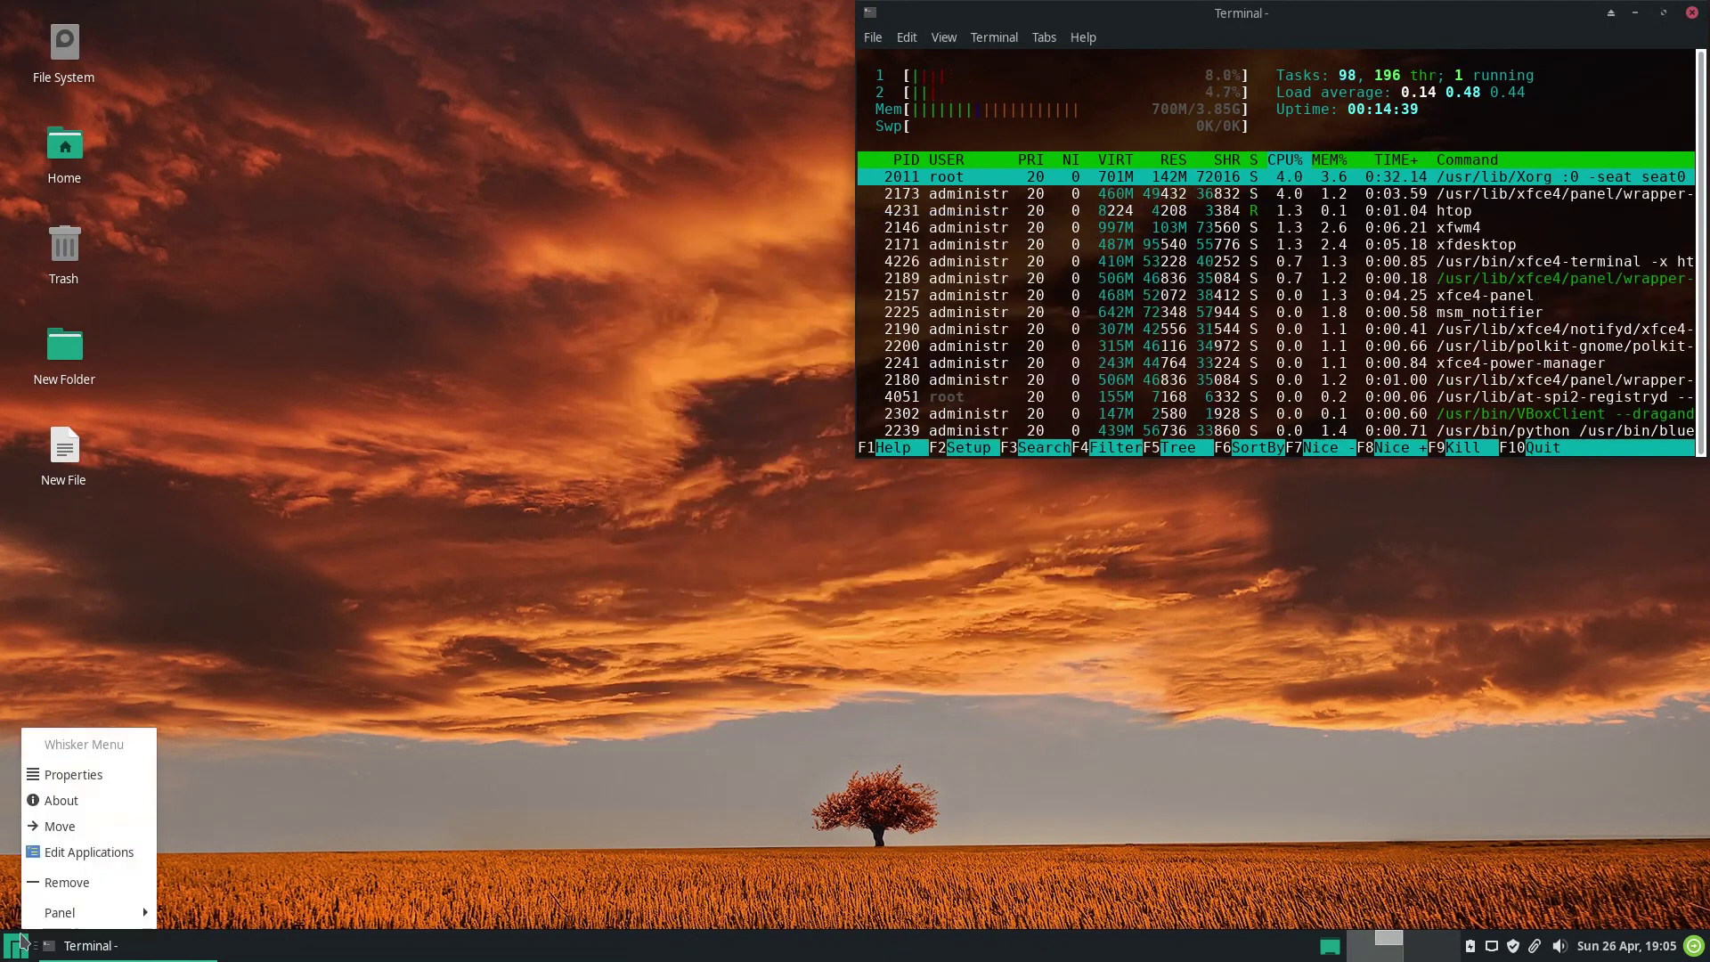
click(49, 851)
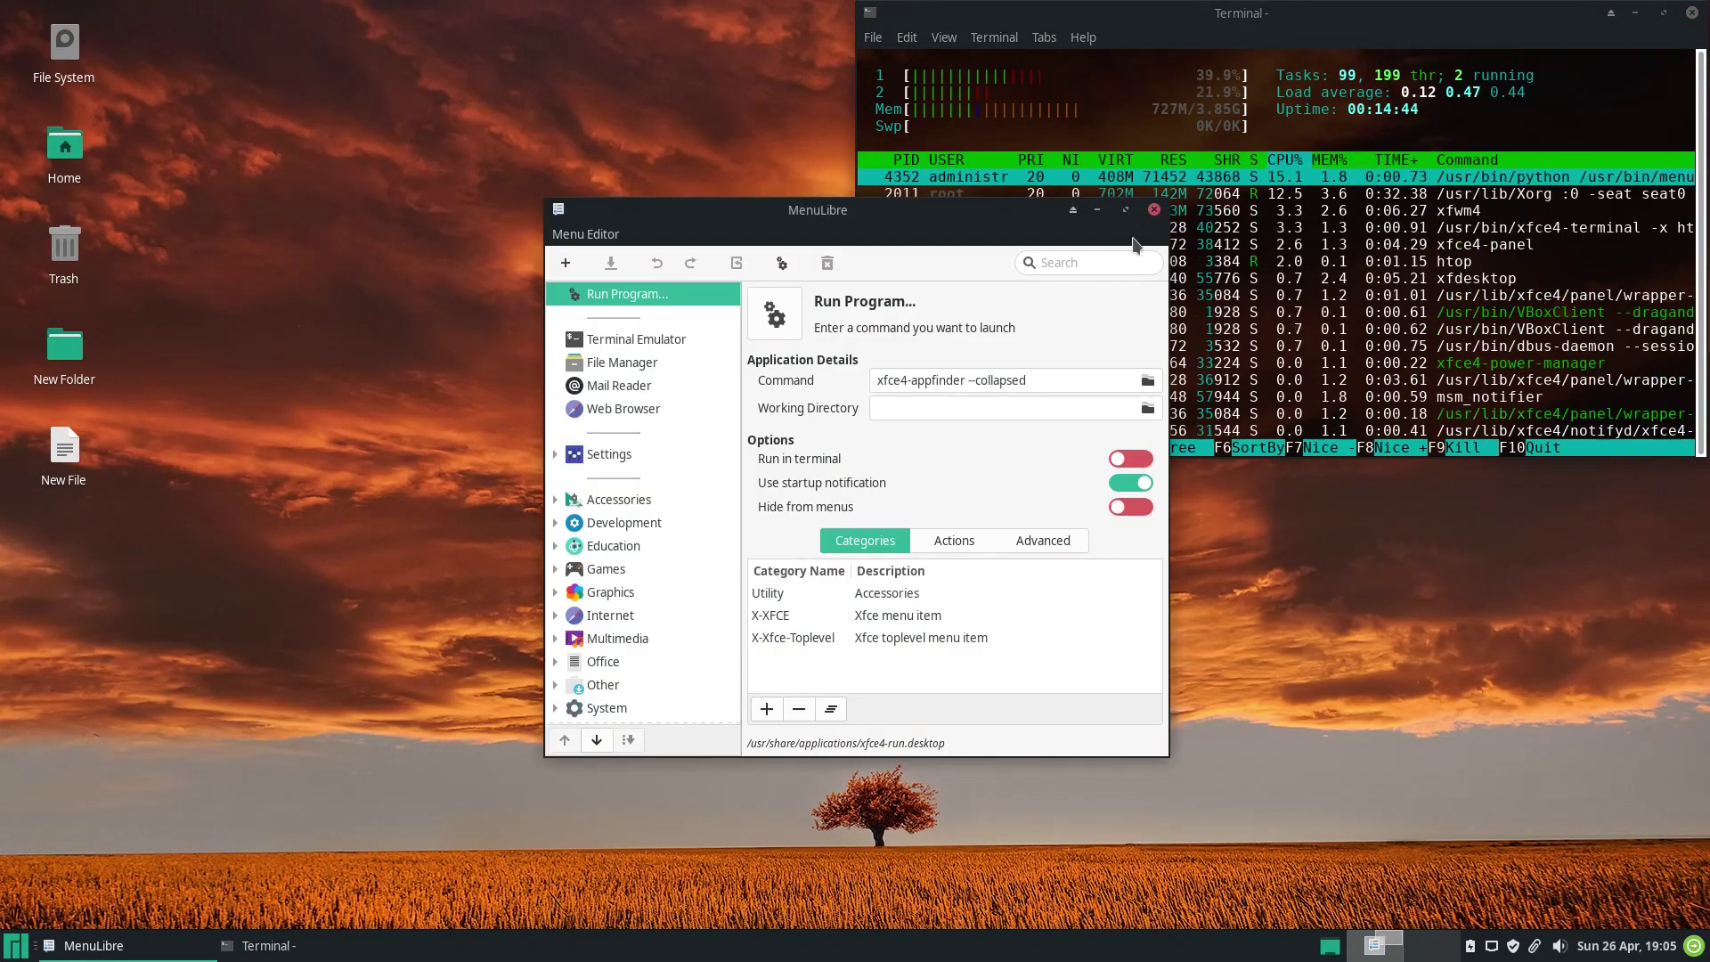
click(1153, 211)
click(16, 946)
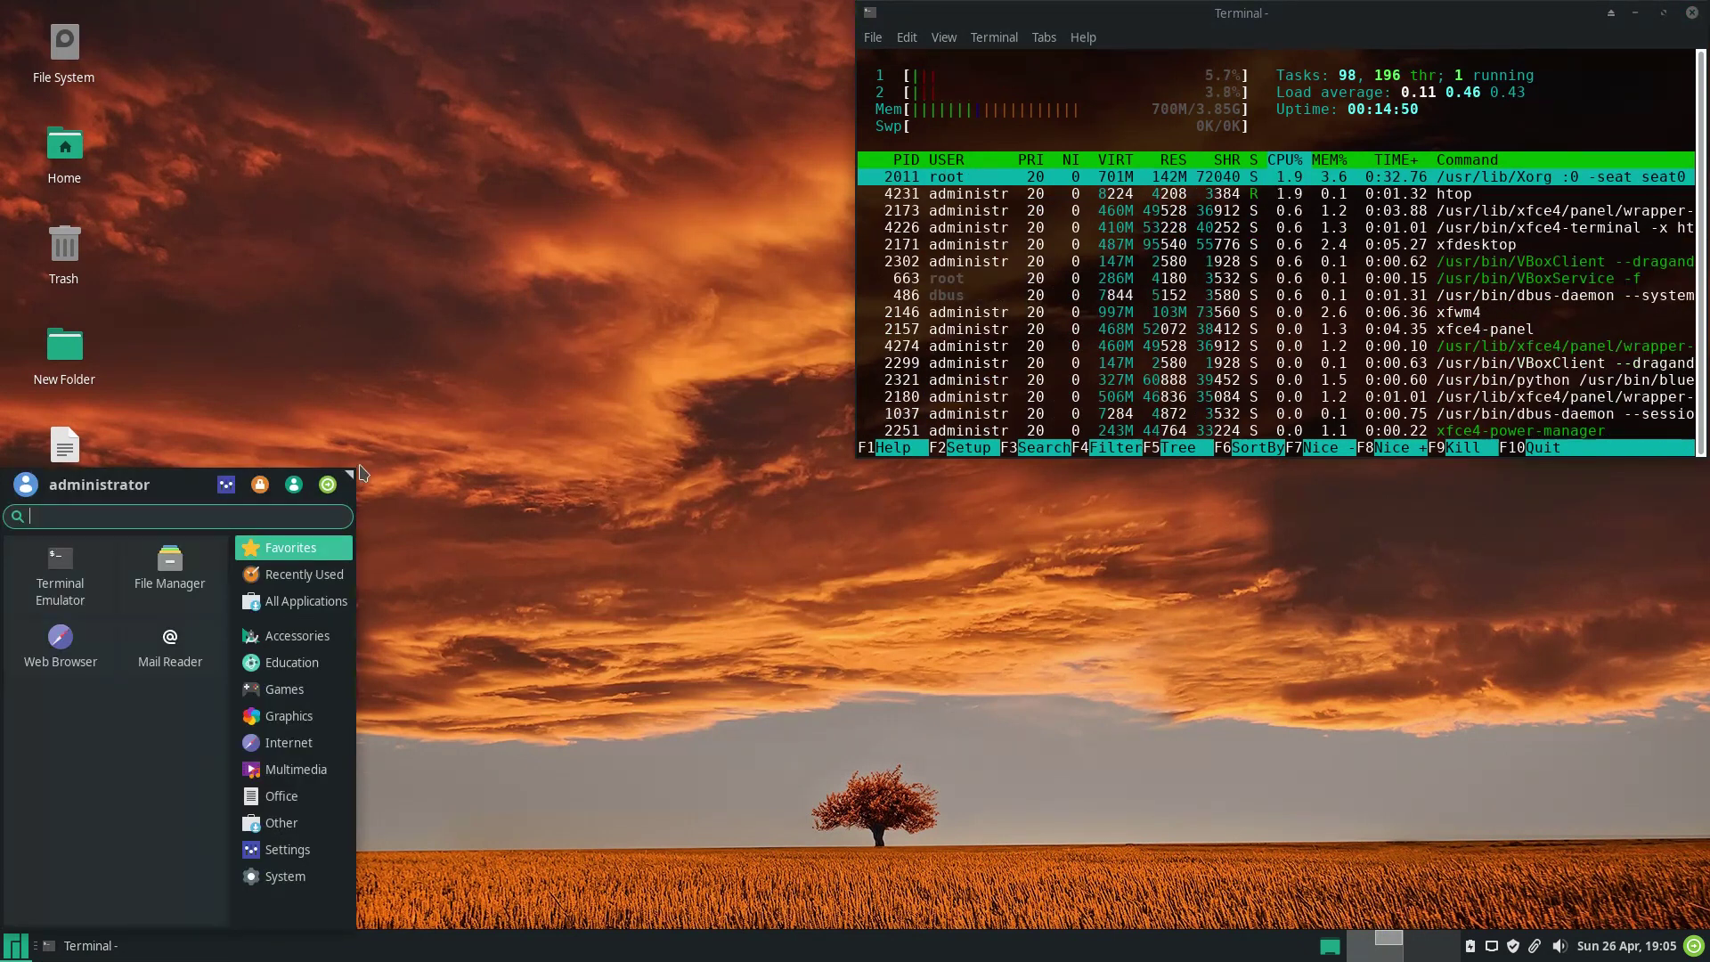
Enlarge the Whisker Menu and show Recently Used and All Applications.
drag(360, 466, 541, 302)
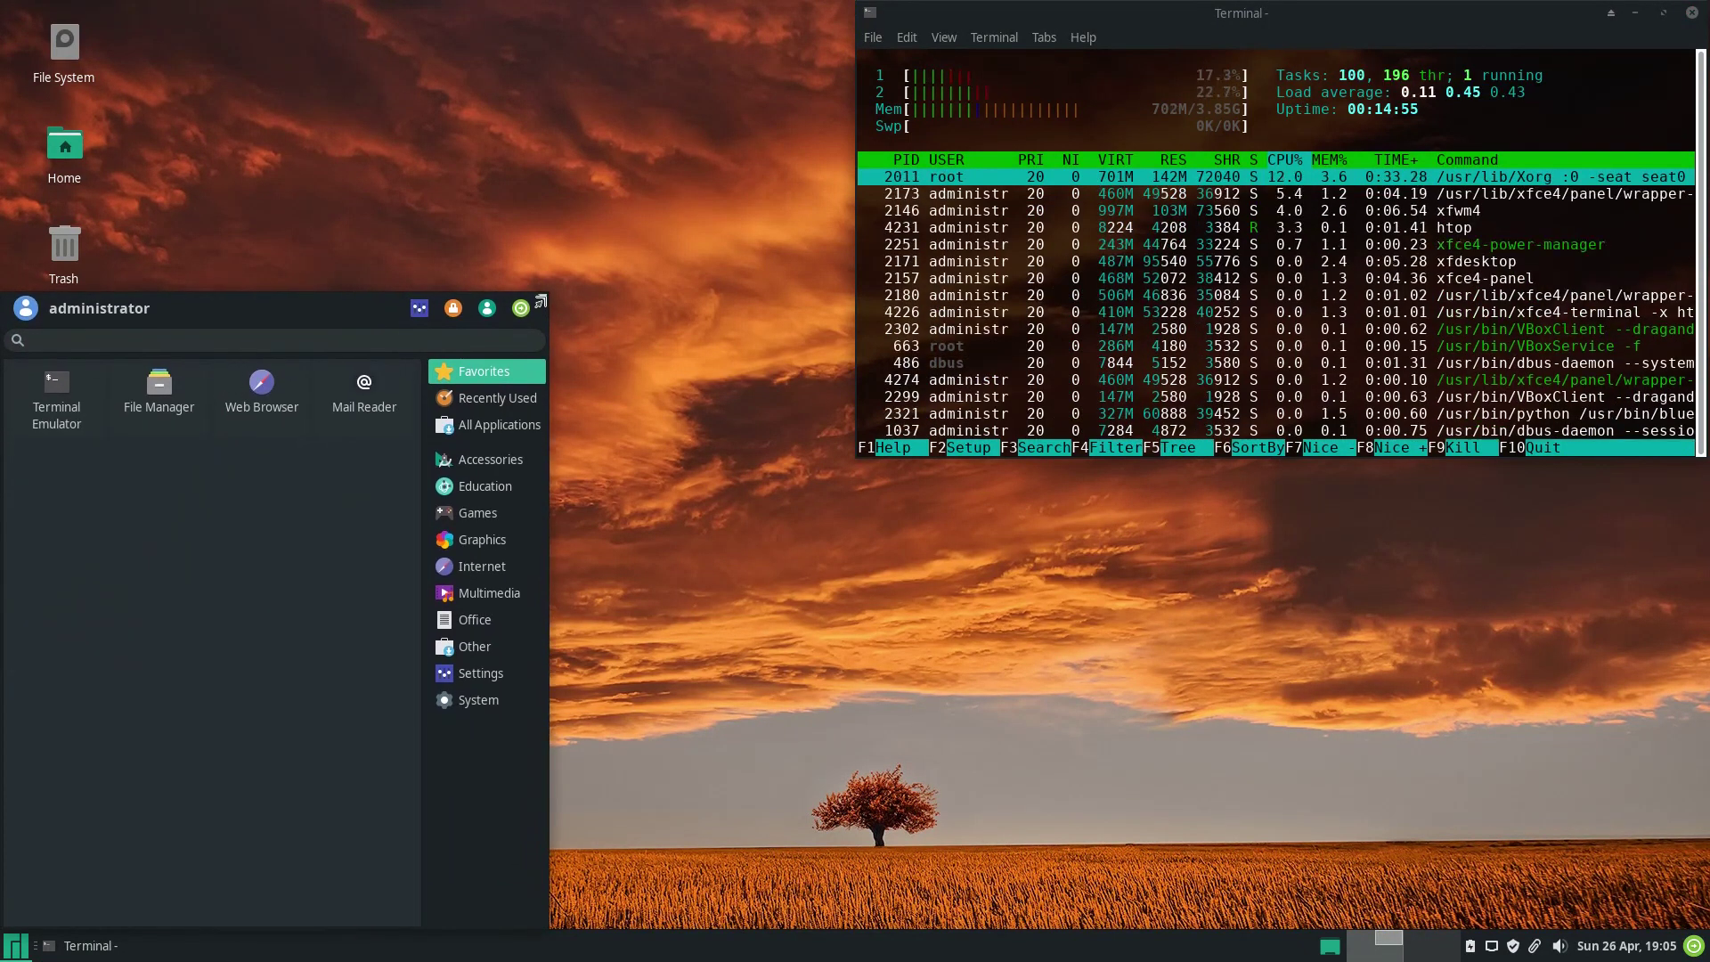
click(497, 398)
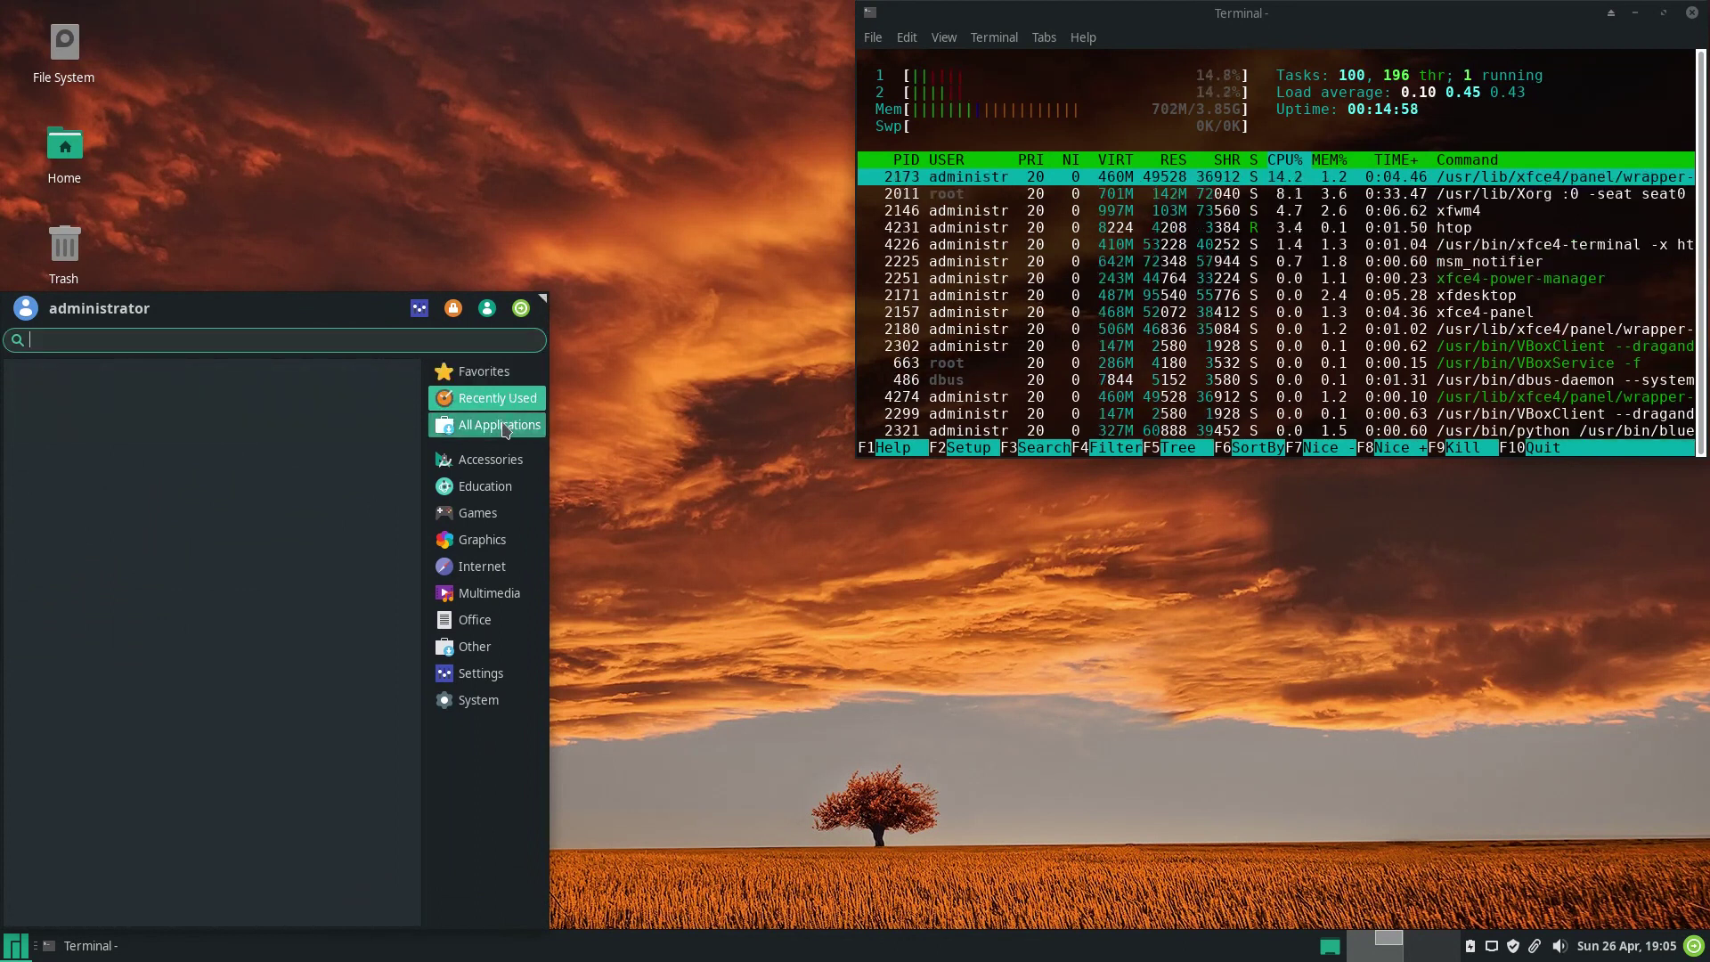
click(504, 427)
scroll(415, 684, down, 10)
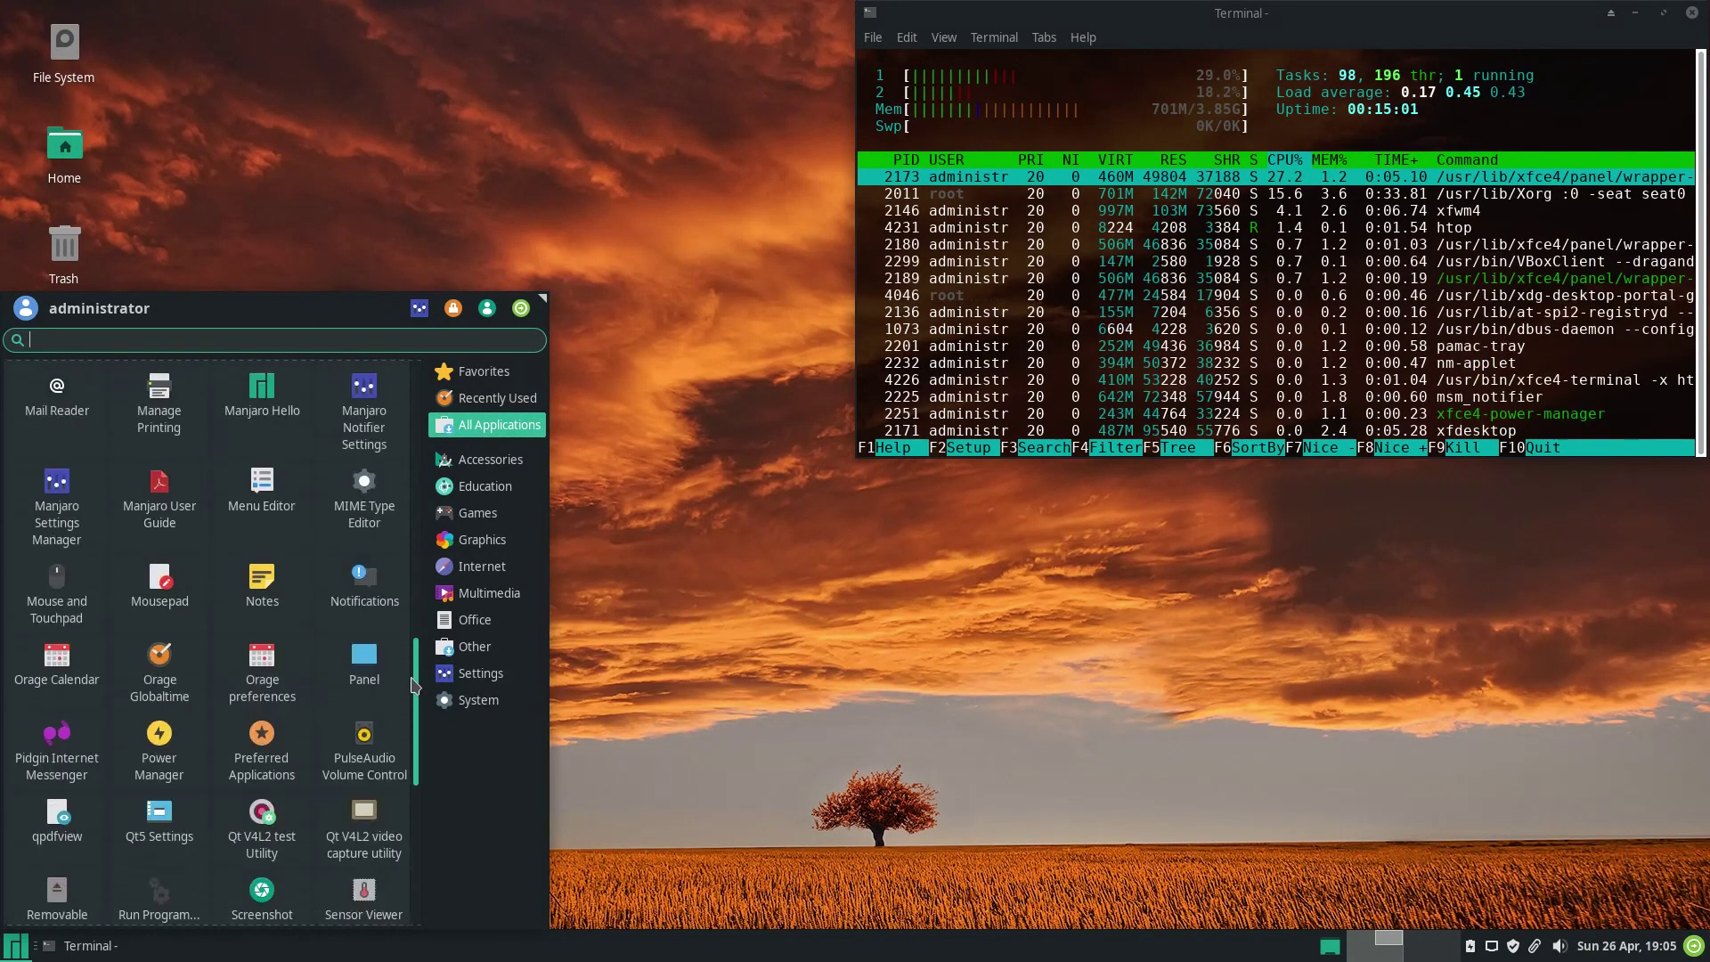
scroll(414, 684, down, 5)
Browse Accessories through System categories, then lock the screen.
click(475, 462)
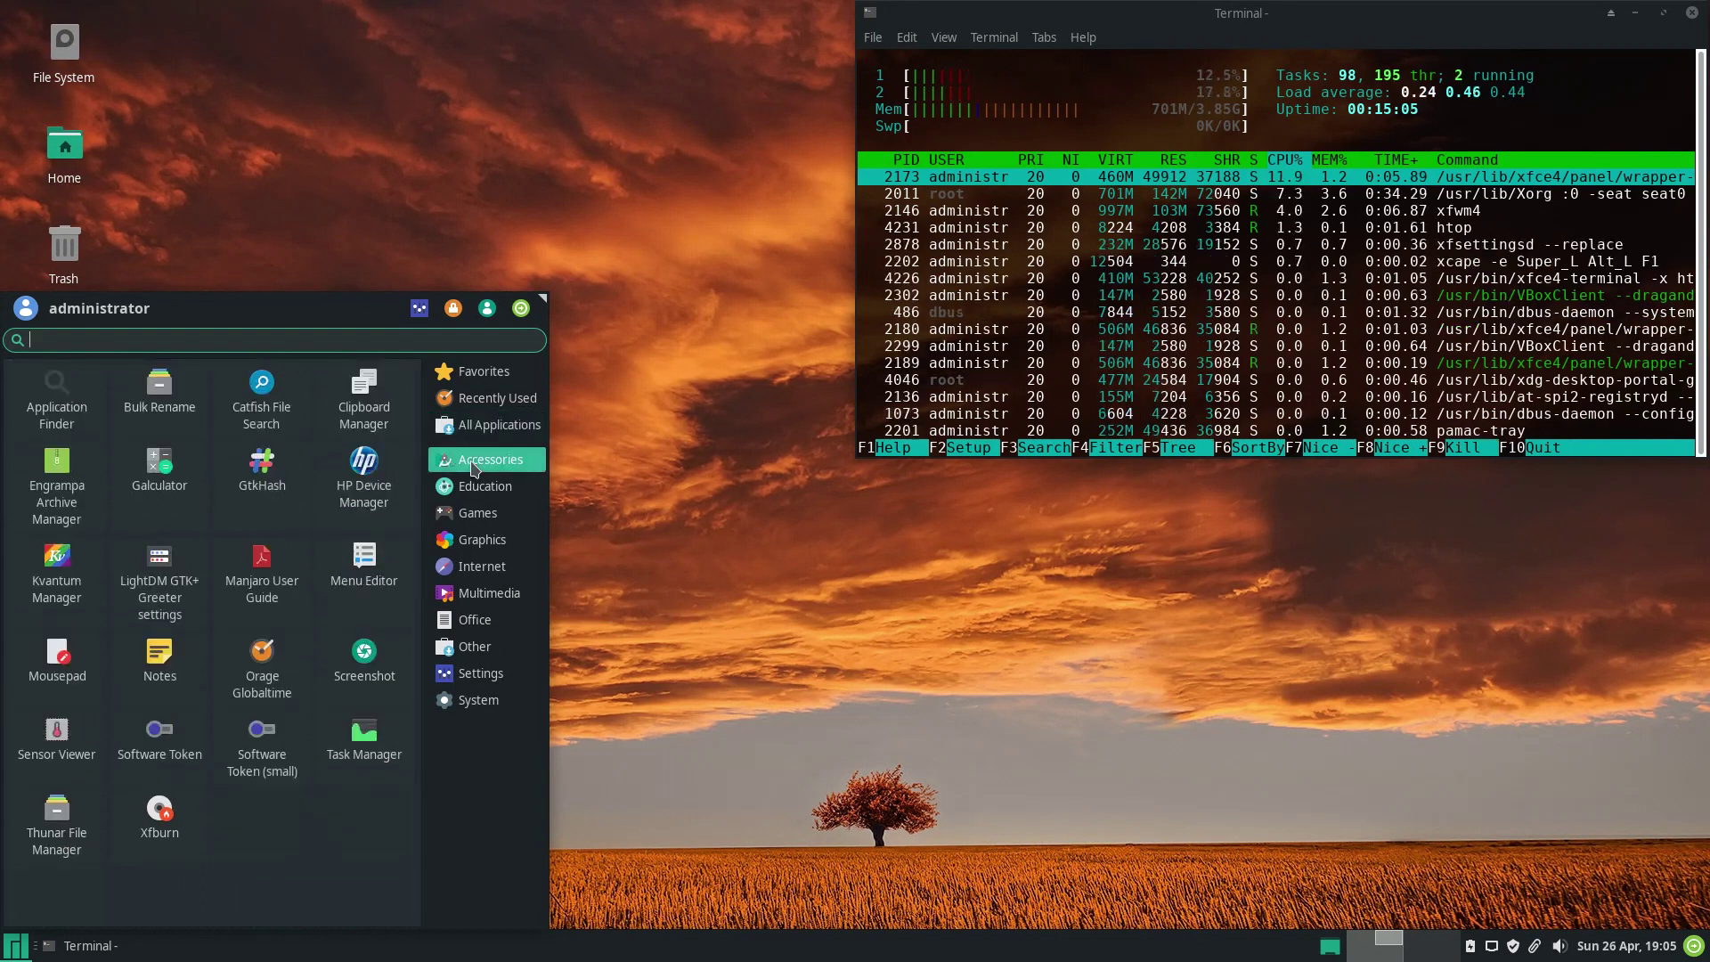
click(476, 486)
click(478, 512)
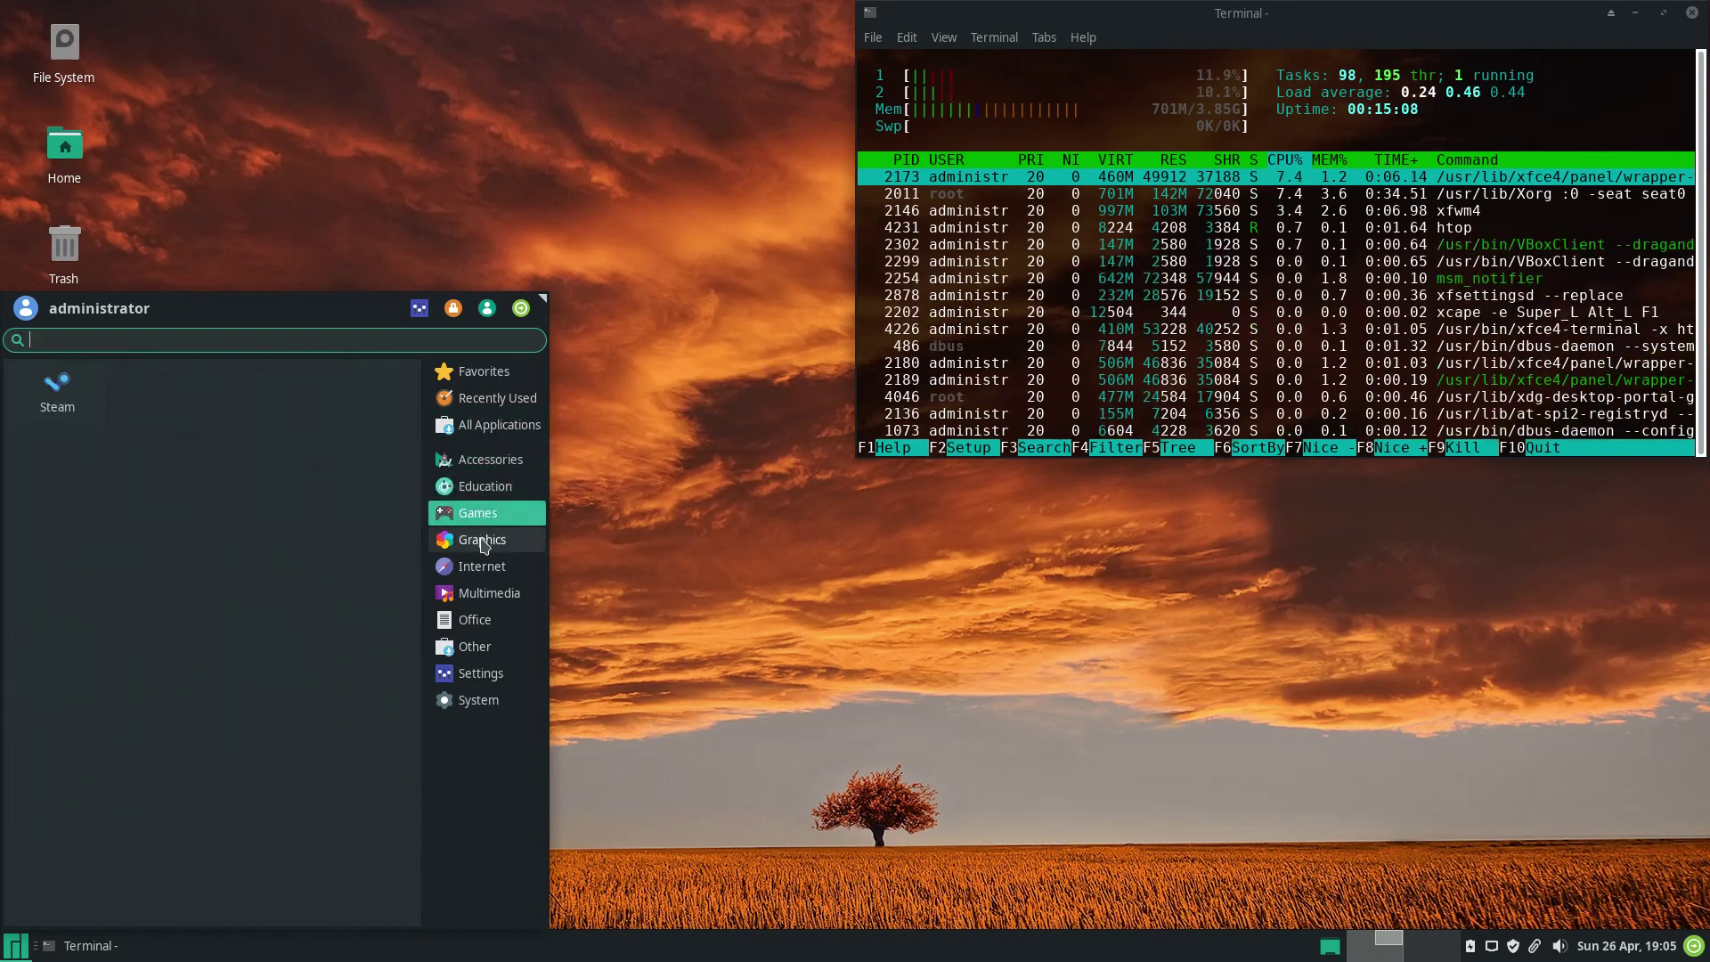
click(482, 544)
click(482, 569)
click(483, 594)
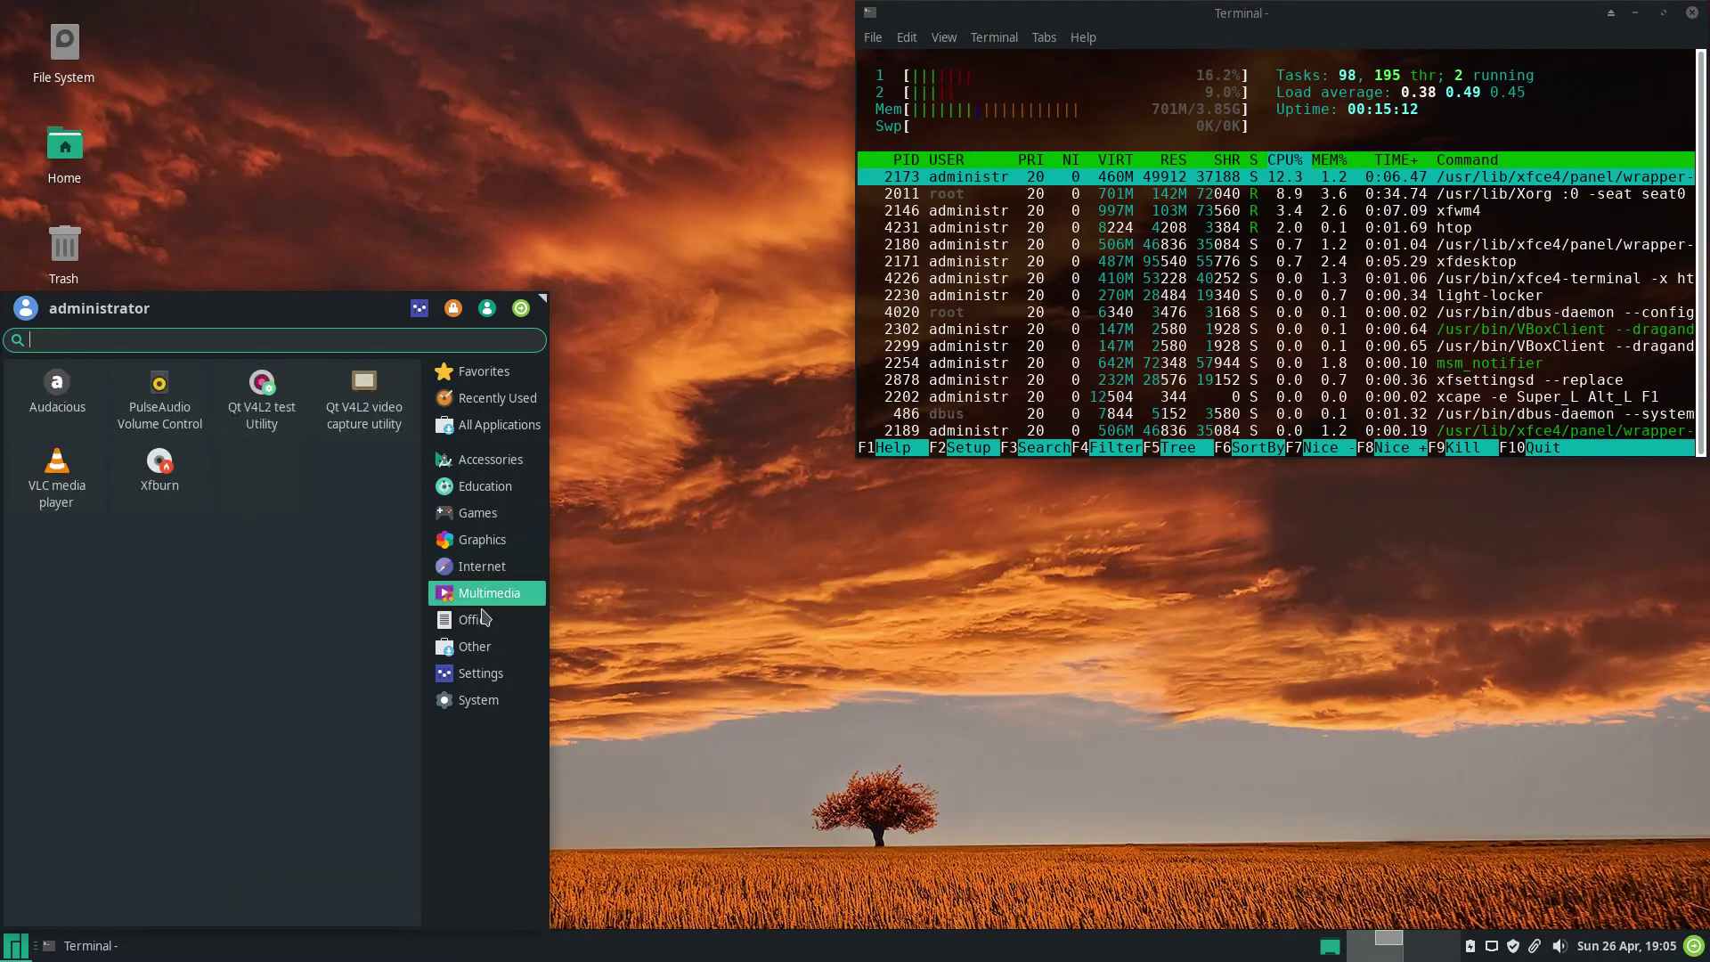
click(482, 619)
click(486, 648)
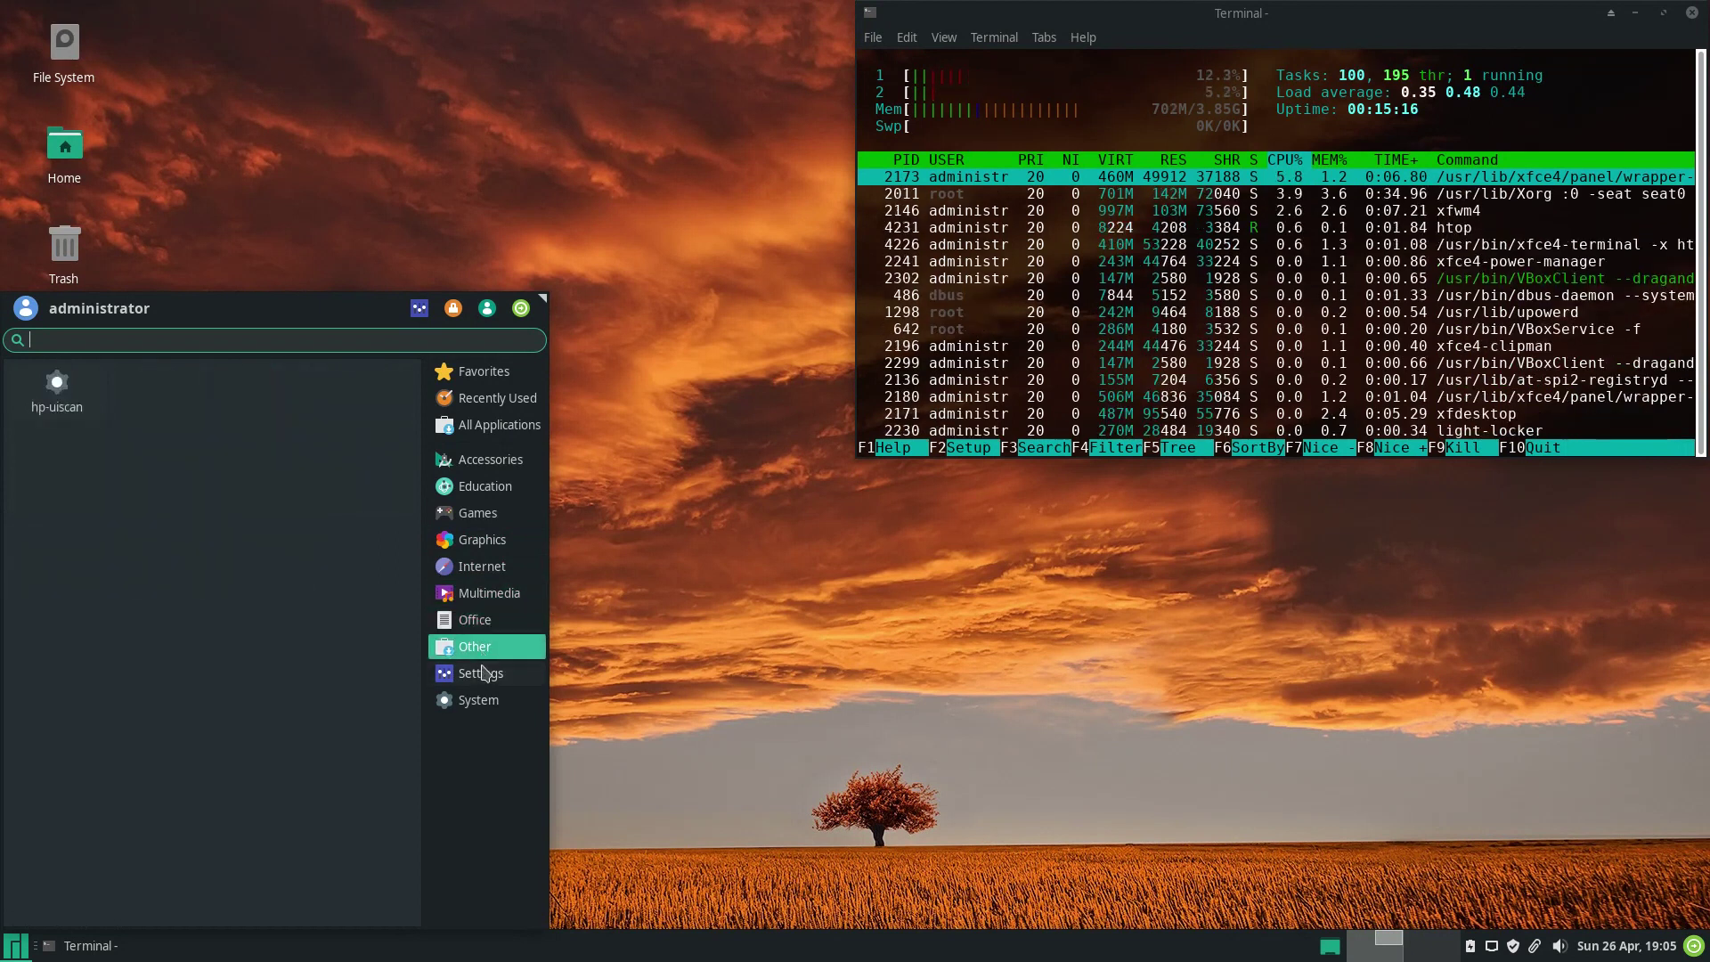
click(483, 673)
scroll(416, 627, down, 1)
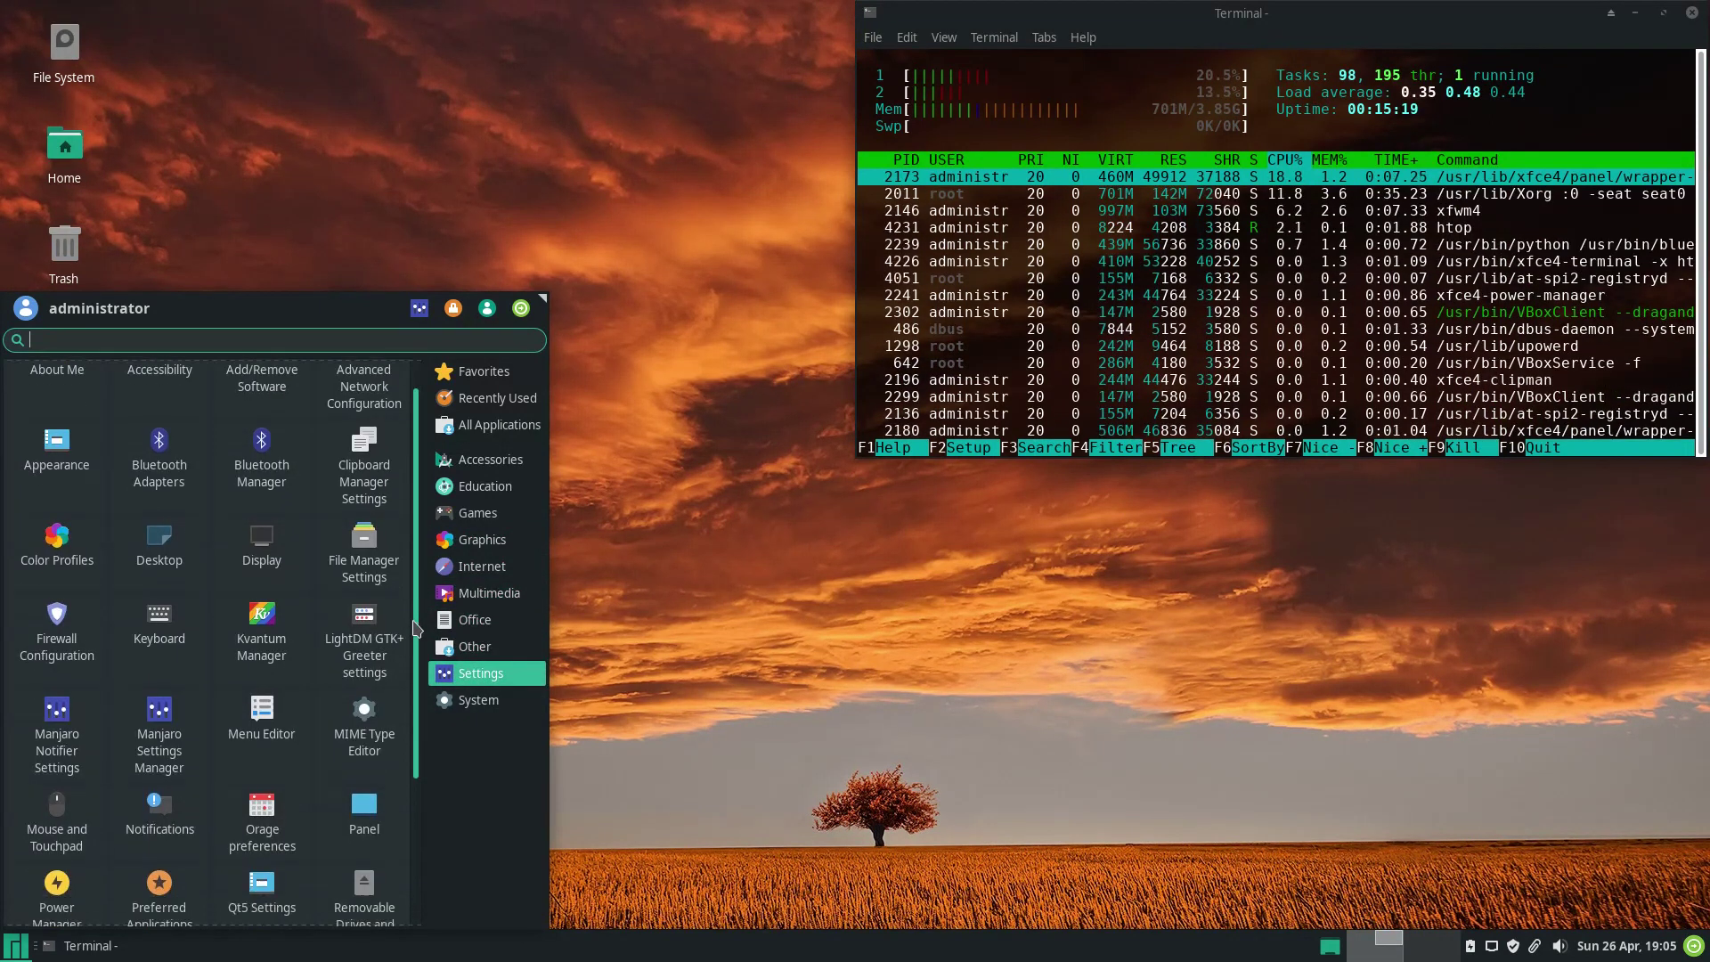
scroll(417, 628, down, 5)
click(485, 702)
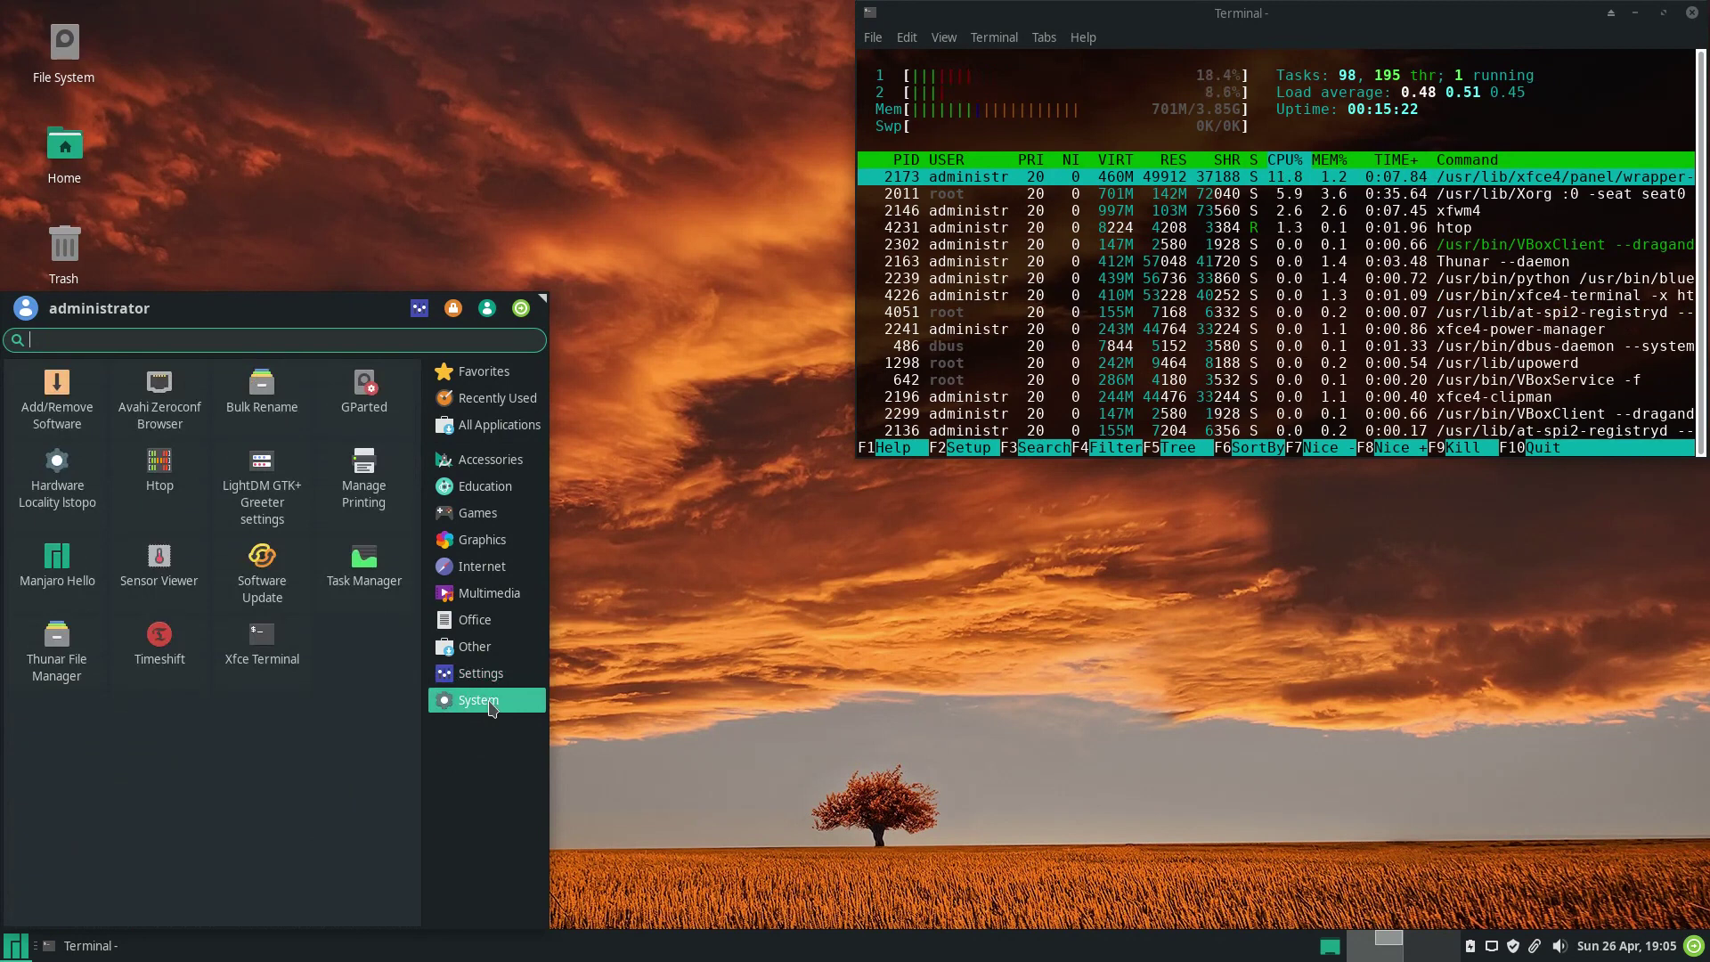
click(453, 309)
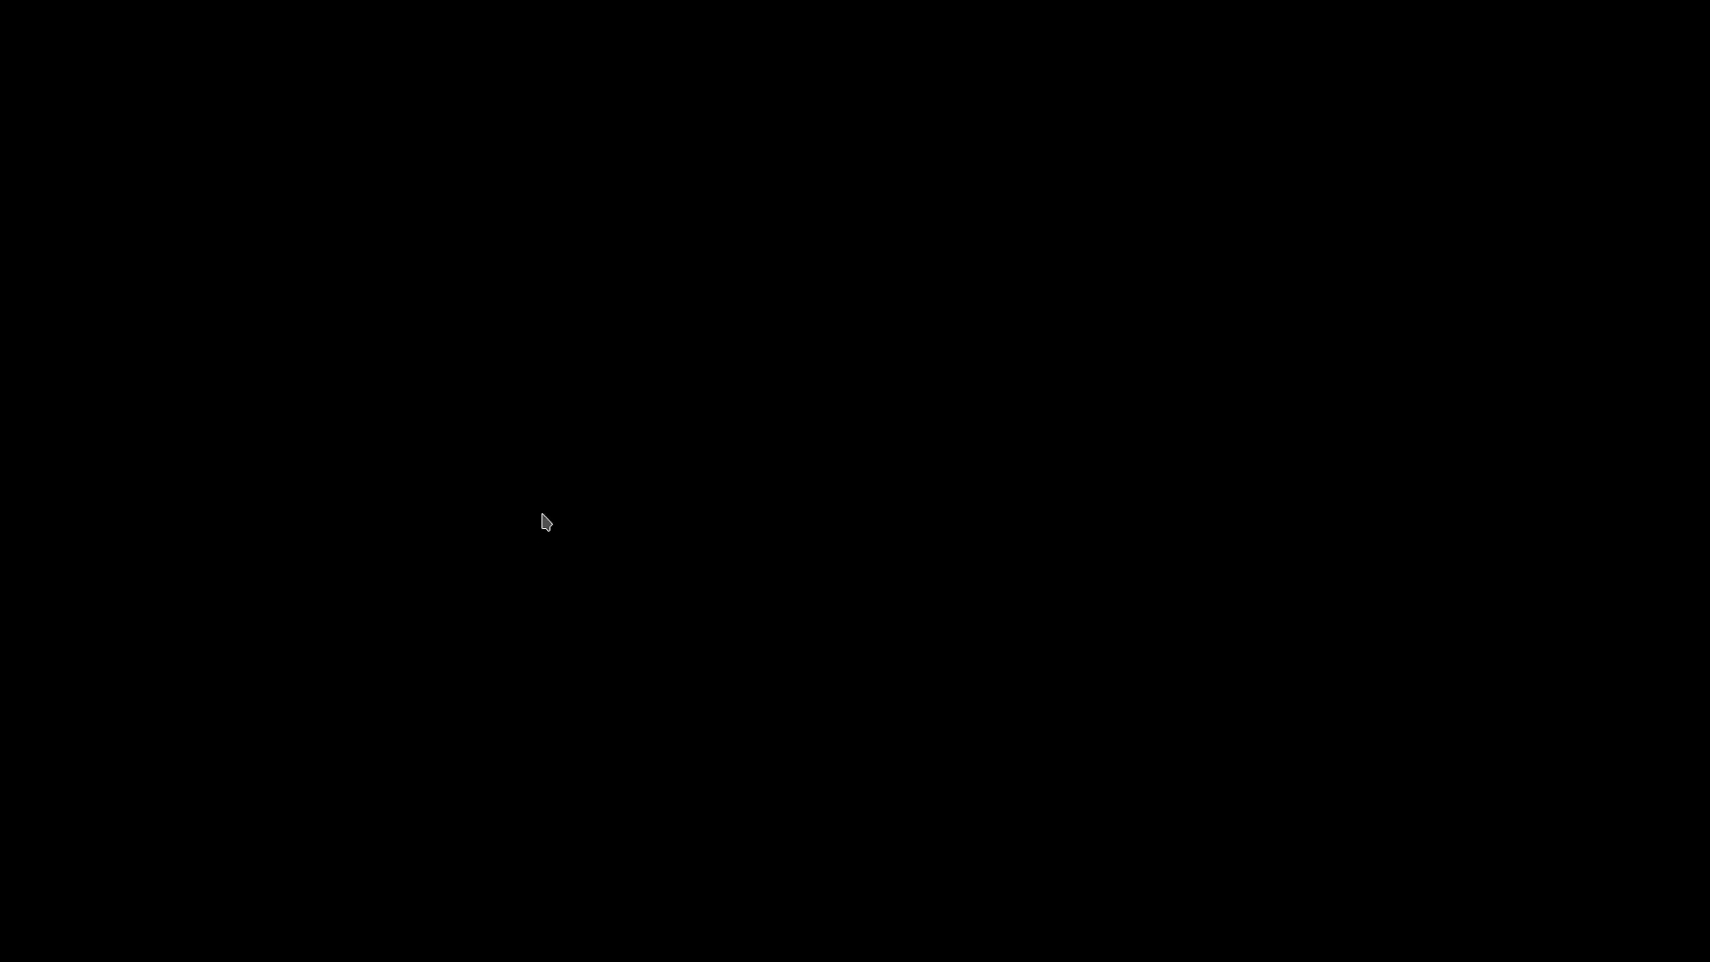
Unlock the session and launch Krita from a Whisker Menu search.
key(Return)
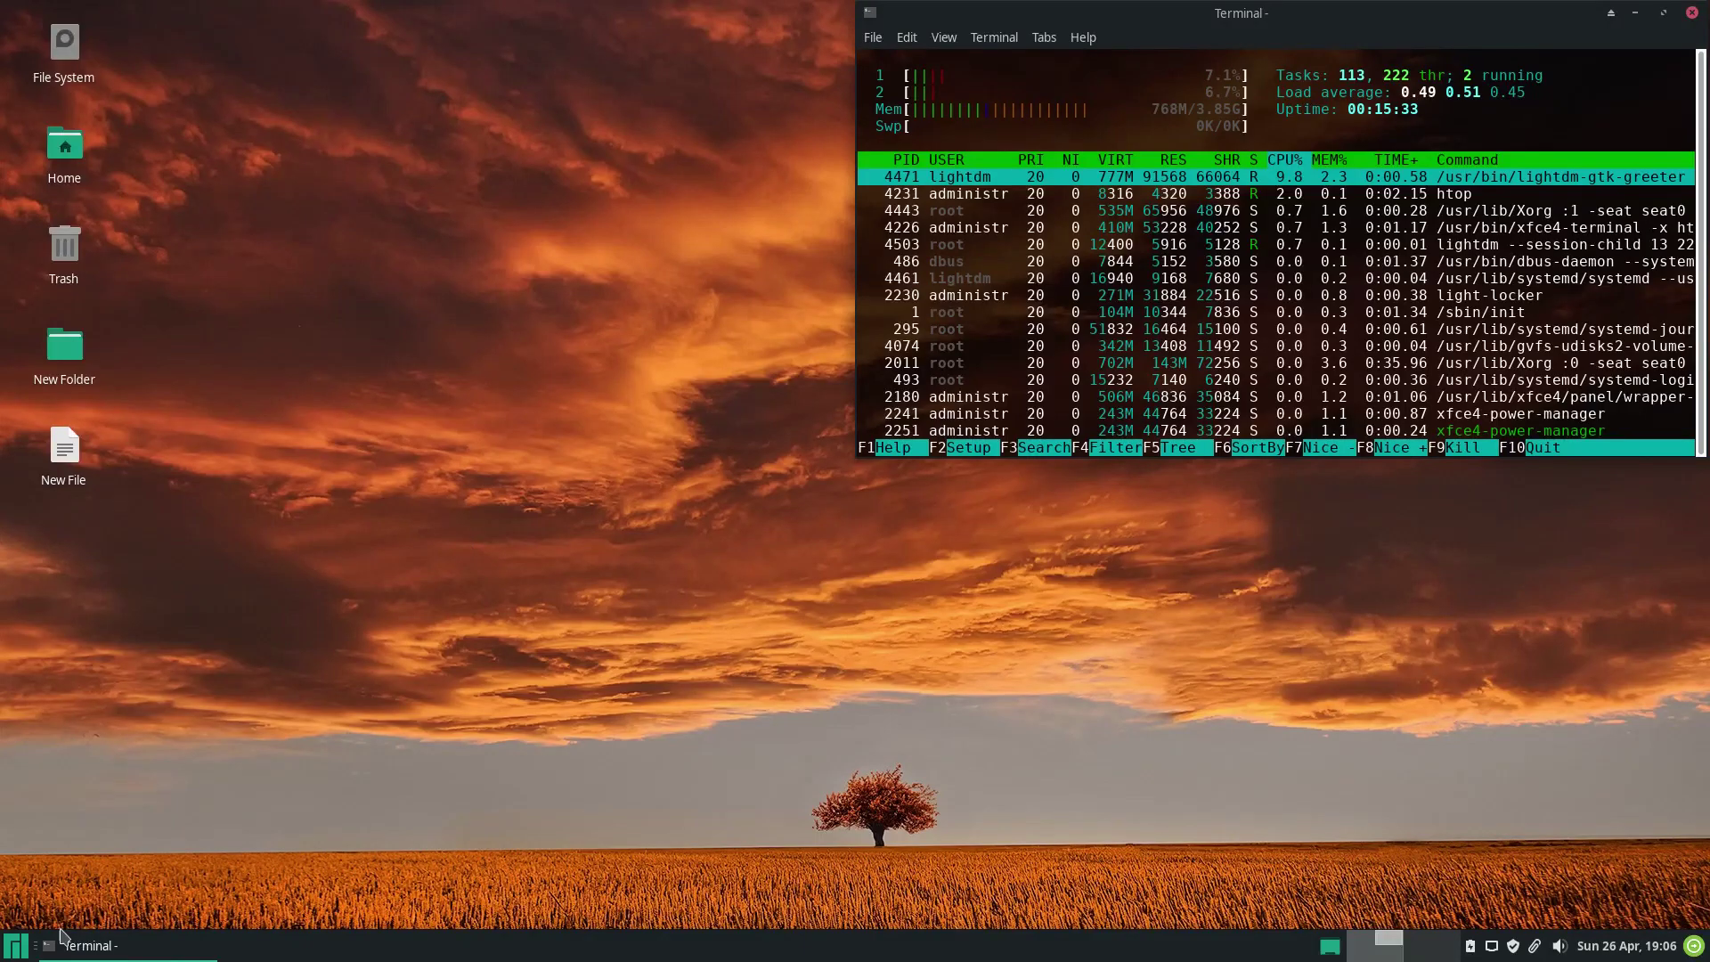
click(9, 953)
text(d)
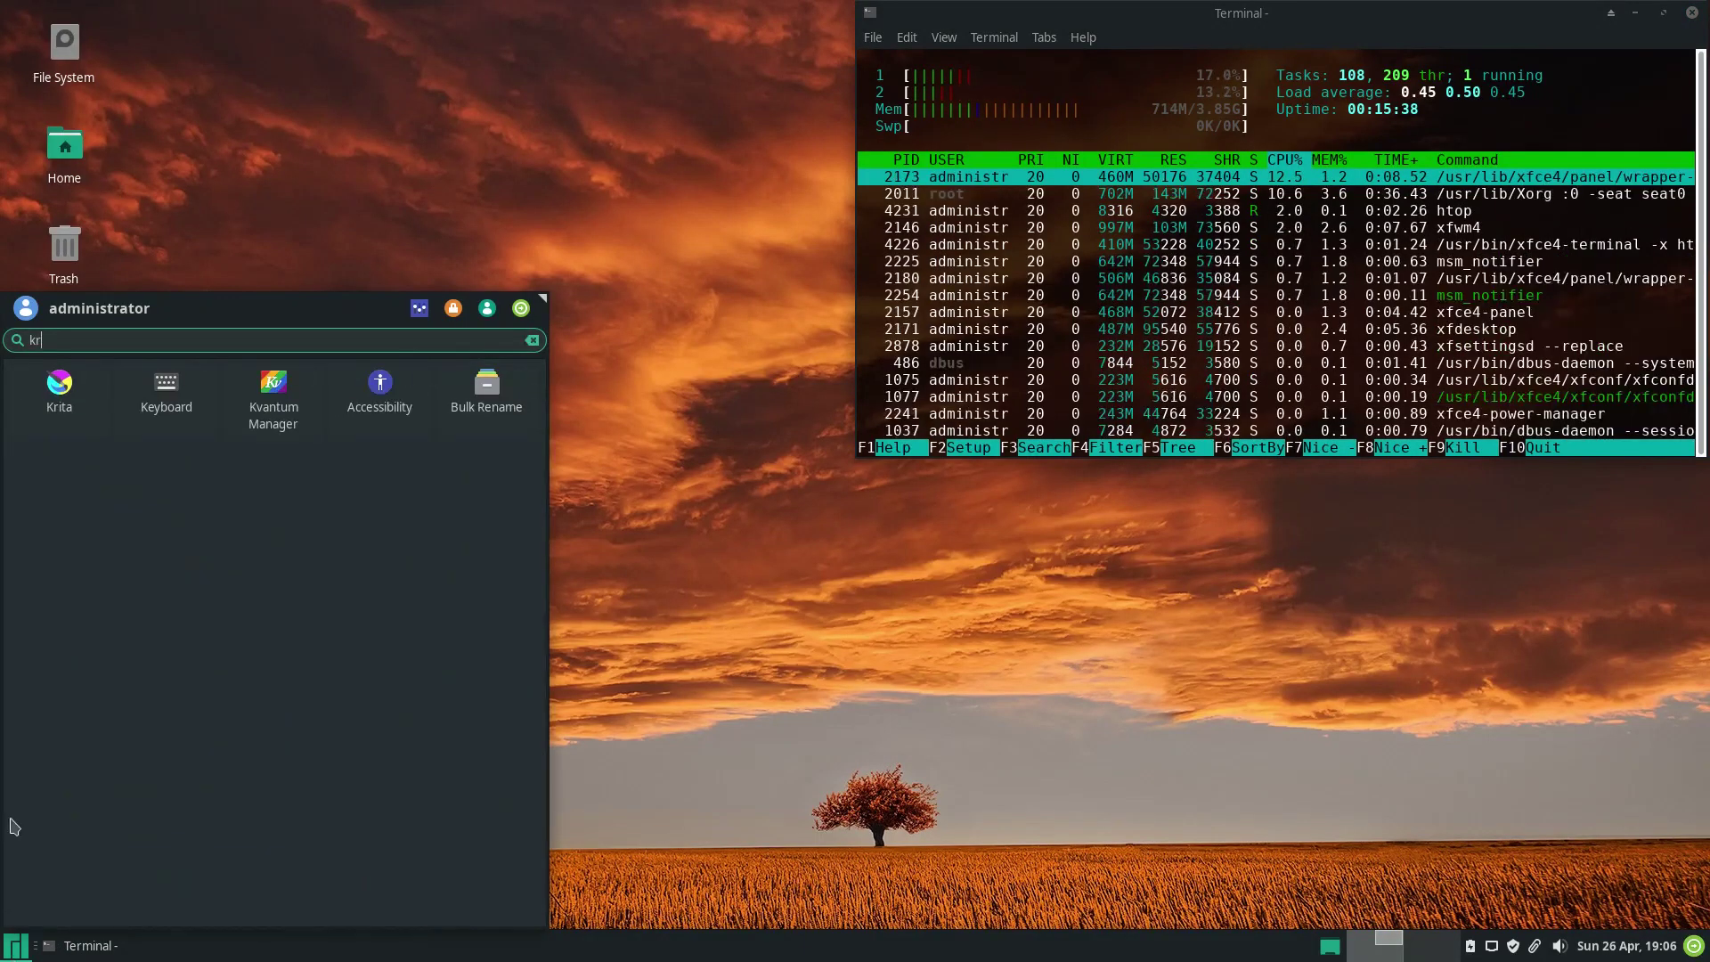
click(57, 396)
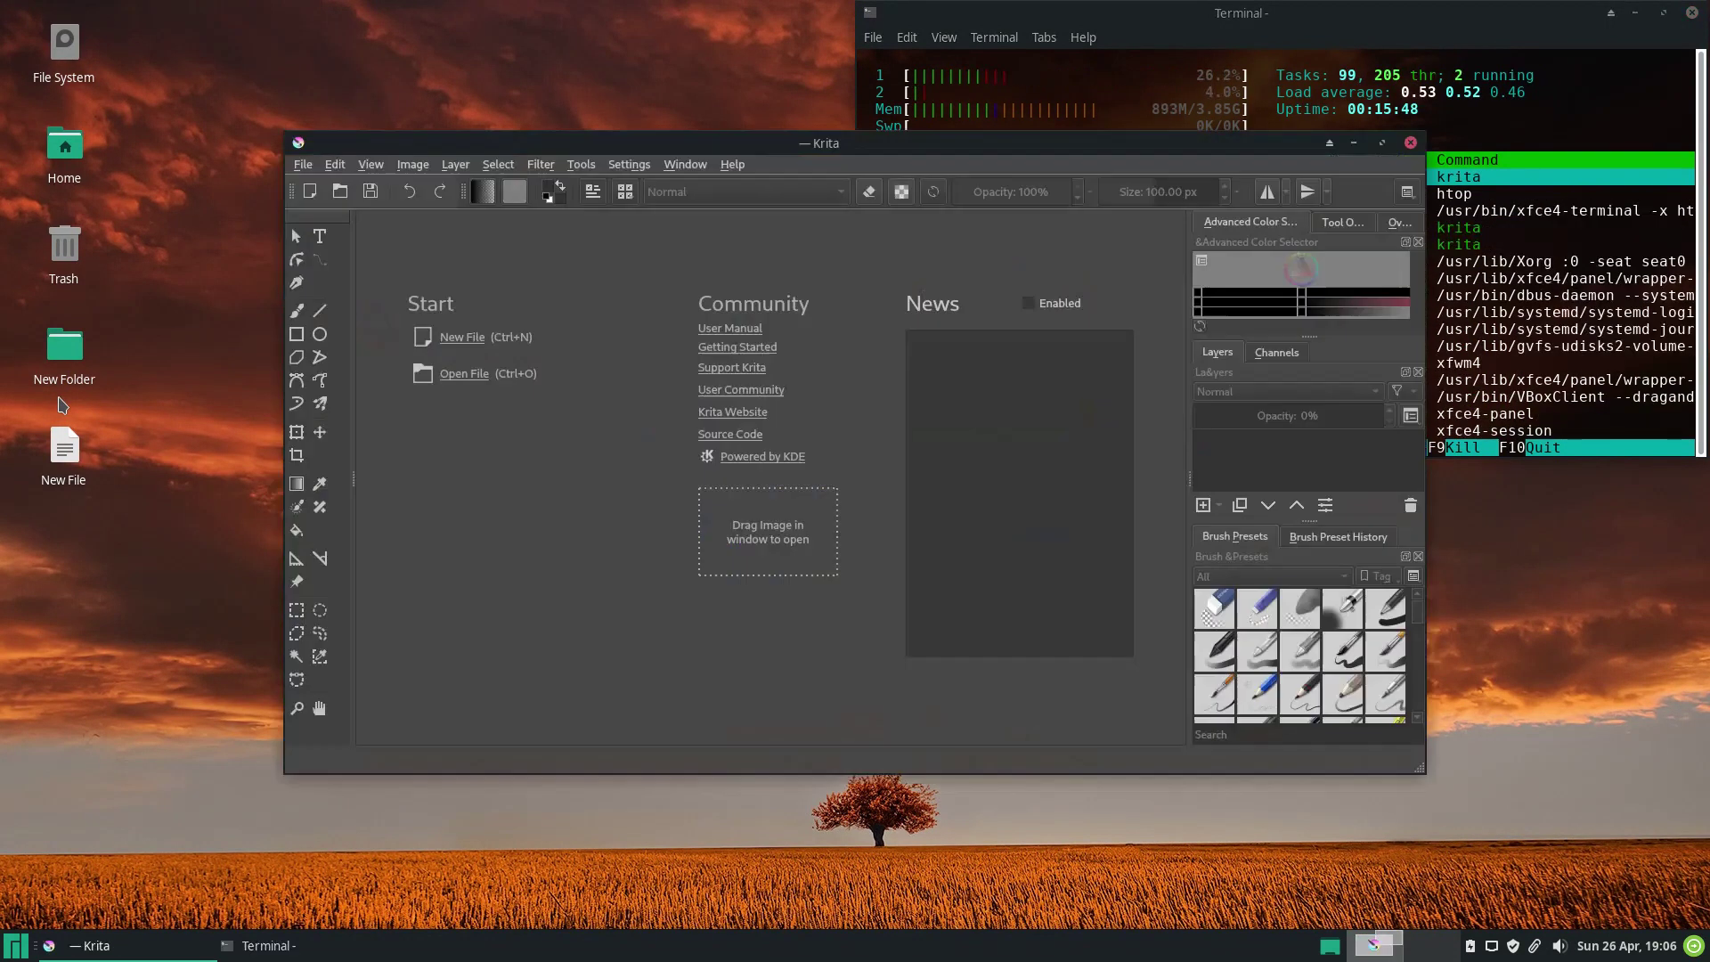
Maximize Krita, close it, and reopen the applications menu.
double_click(740, 144)
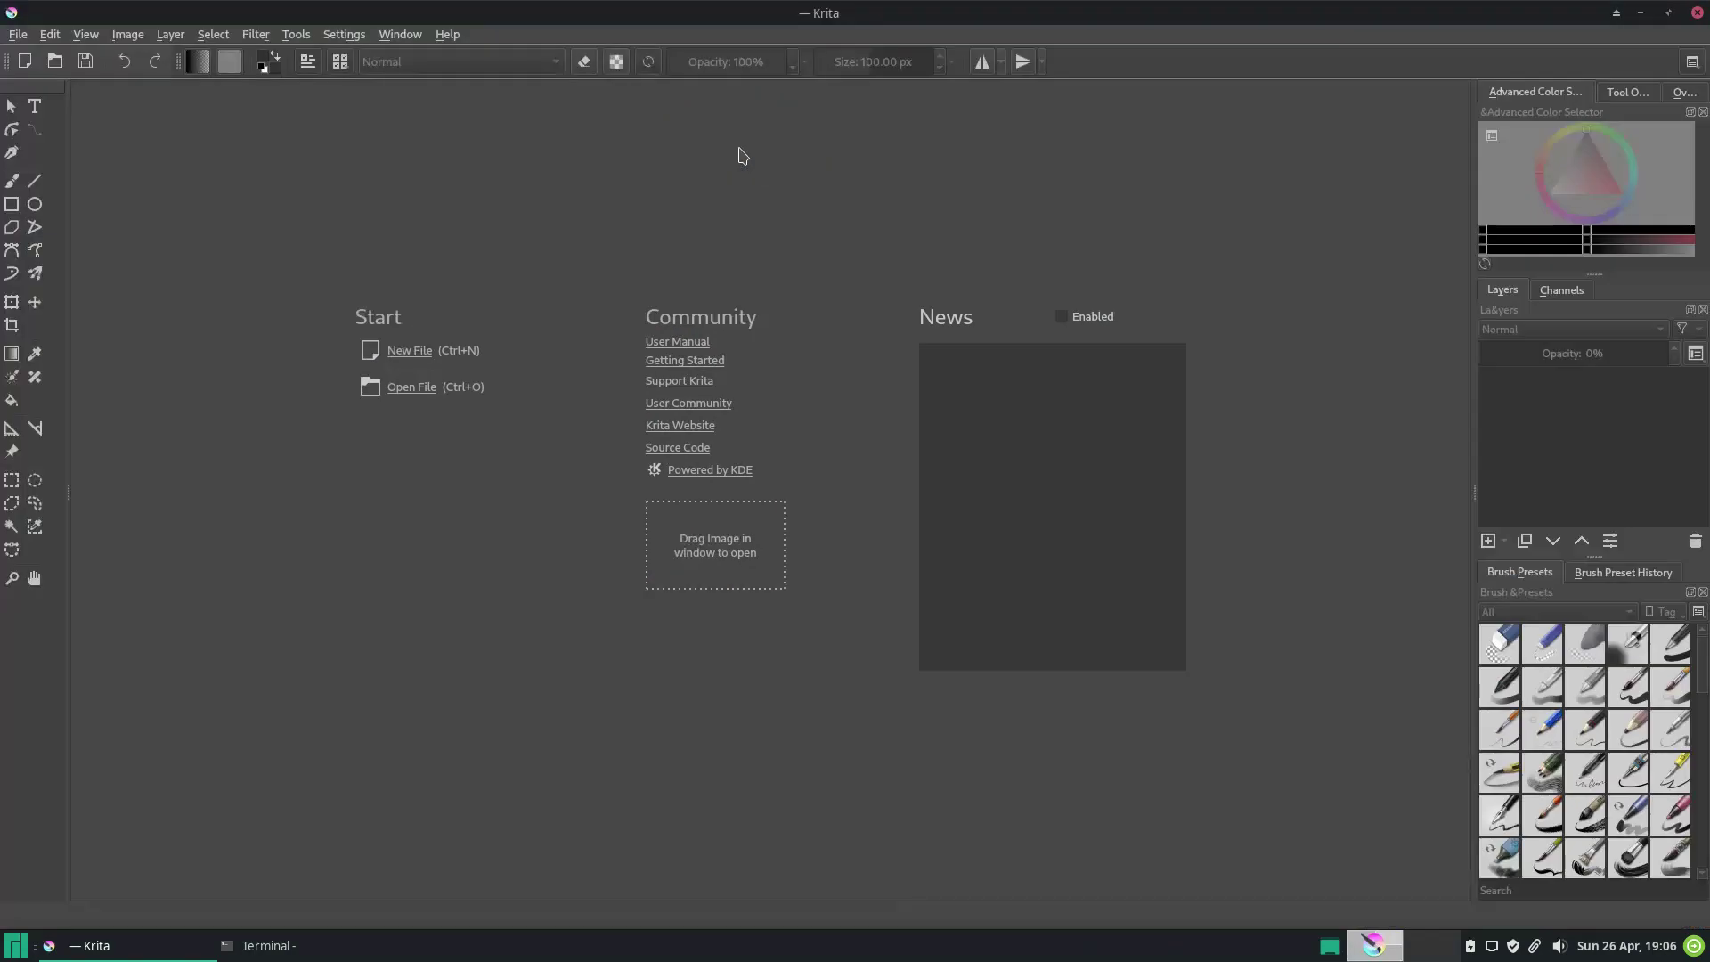
click(1697, 13)
click(16, 945)
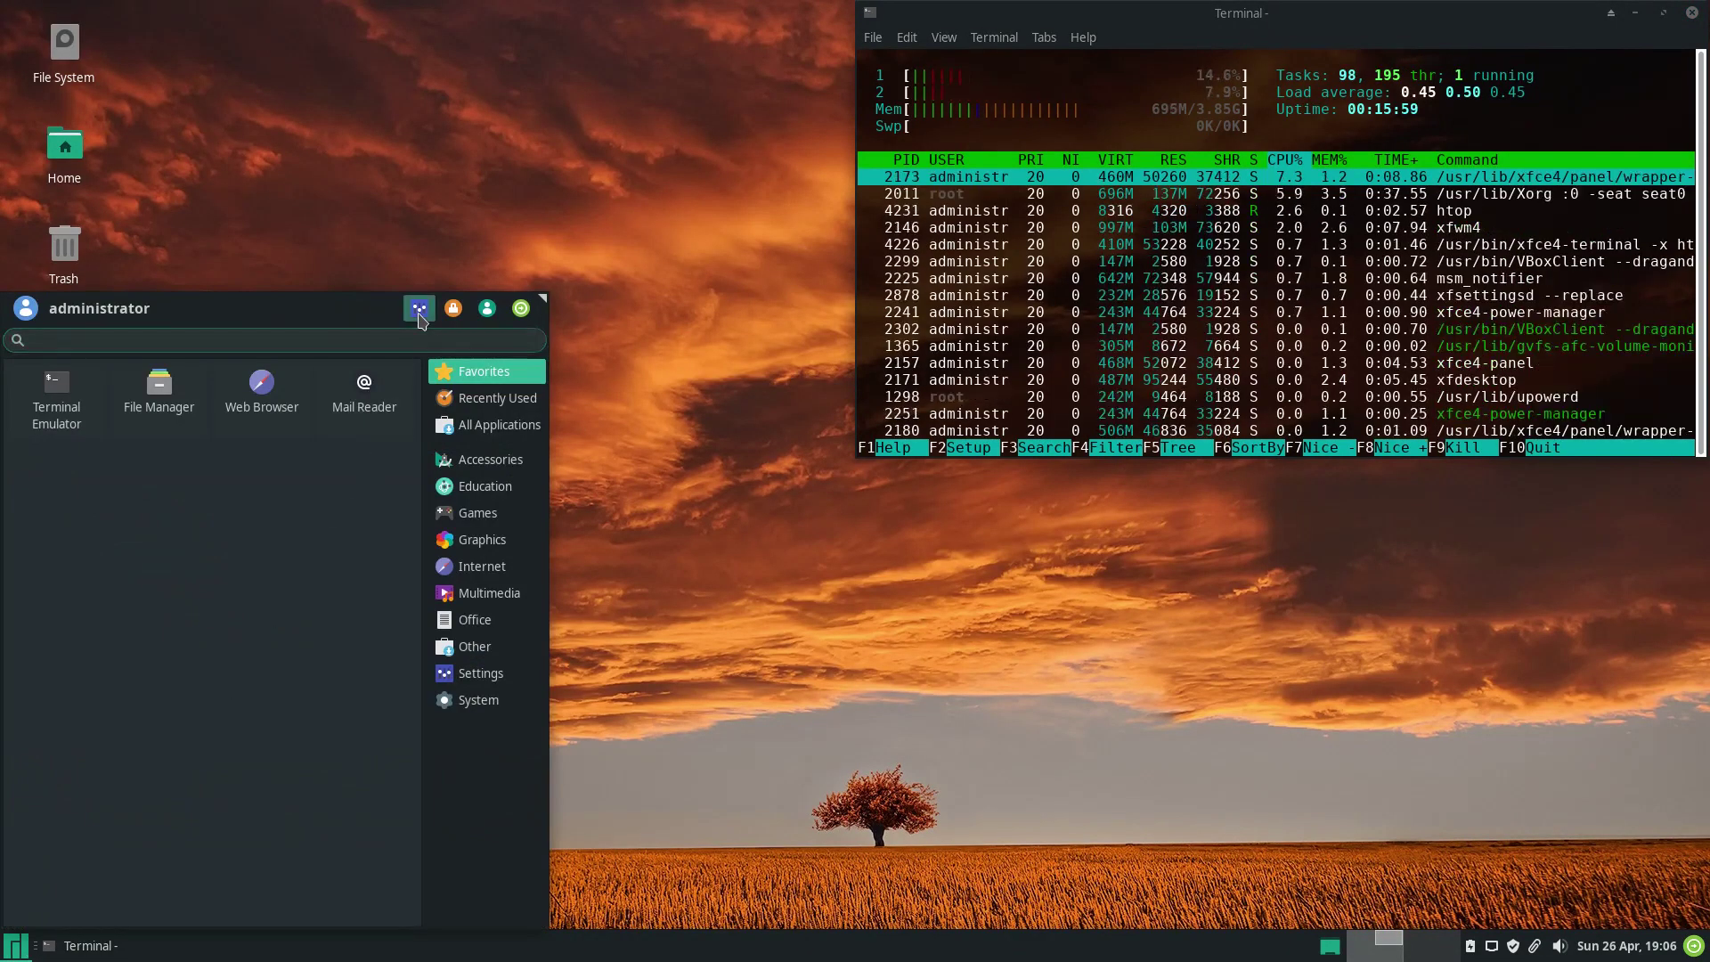
Maximize the Settings Manager and launch Add/Remove Software via a 'soft' menu search.
click(418, 309)
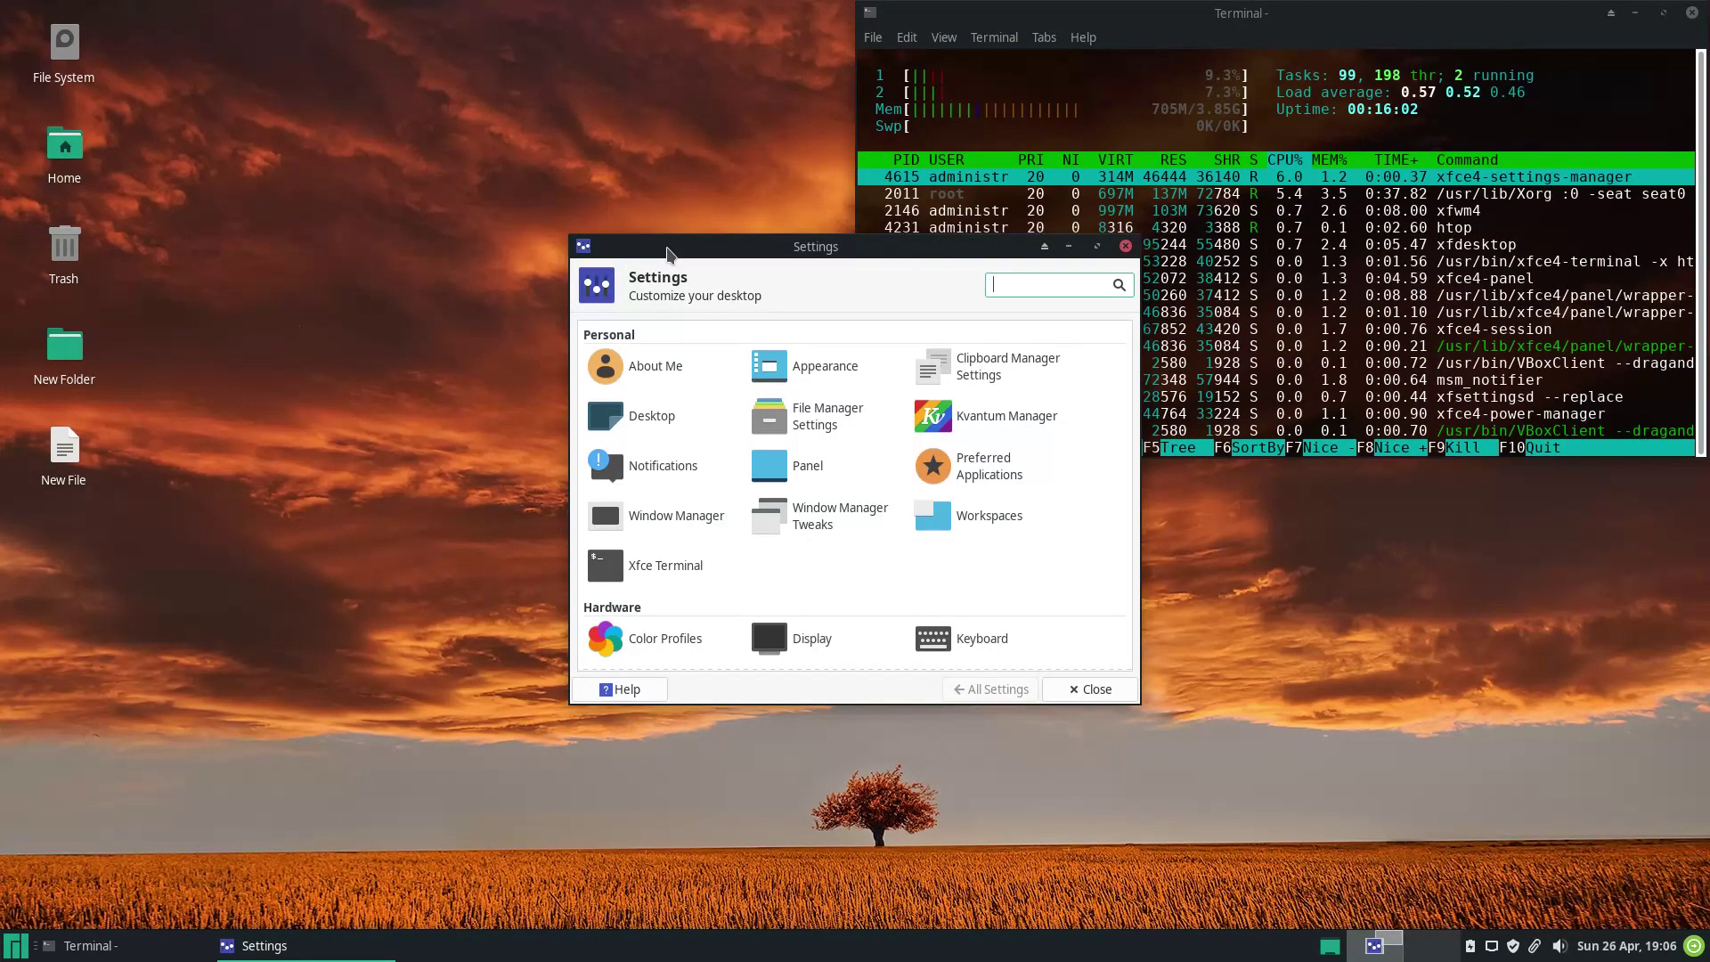
double_click(670, 255)
click(16, 946)
text(soft)
click(390, 410)
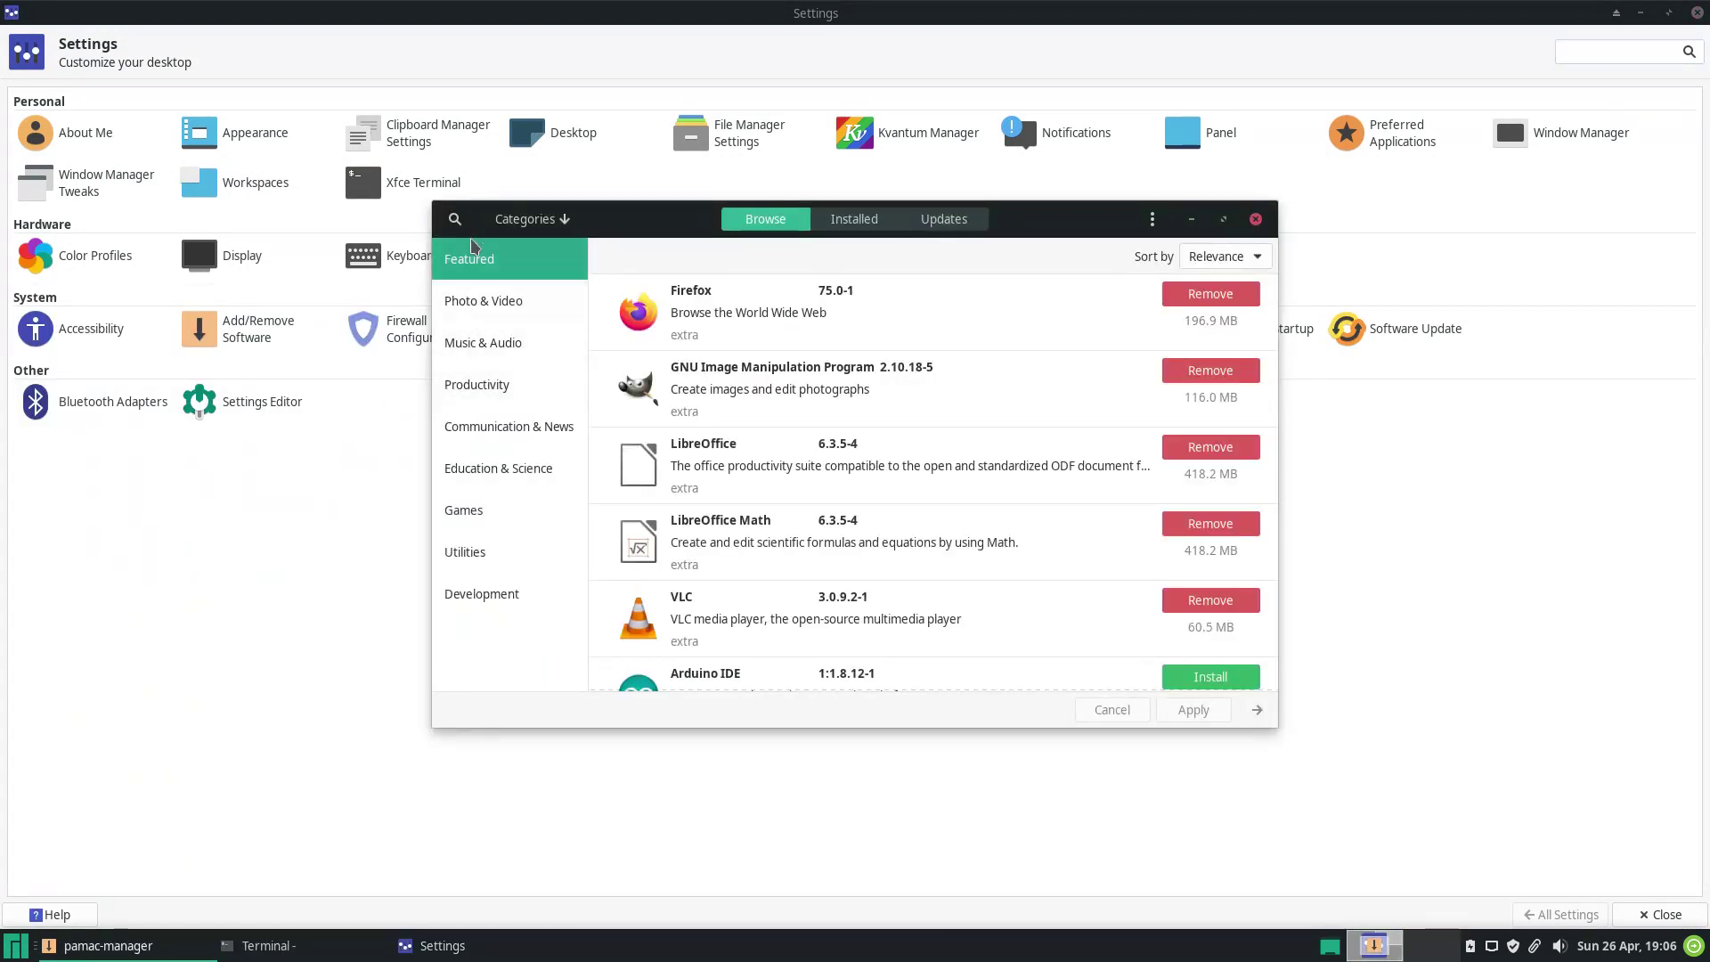
Install Kdenlive without optional dependencies, authenticate with the account password, and approve the summary.
click(455, 219)
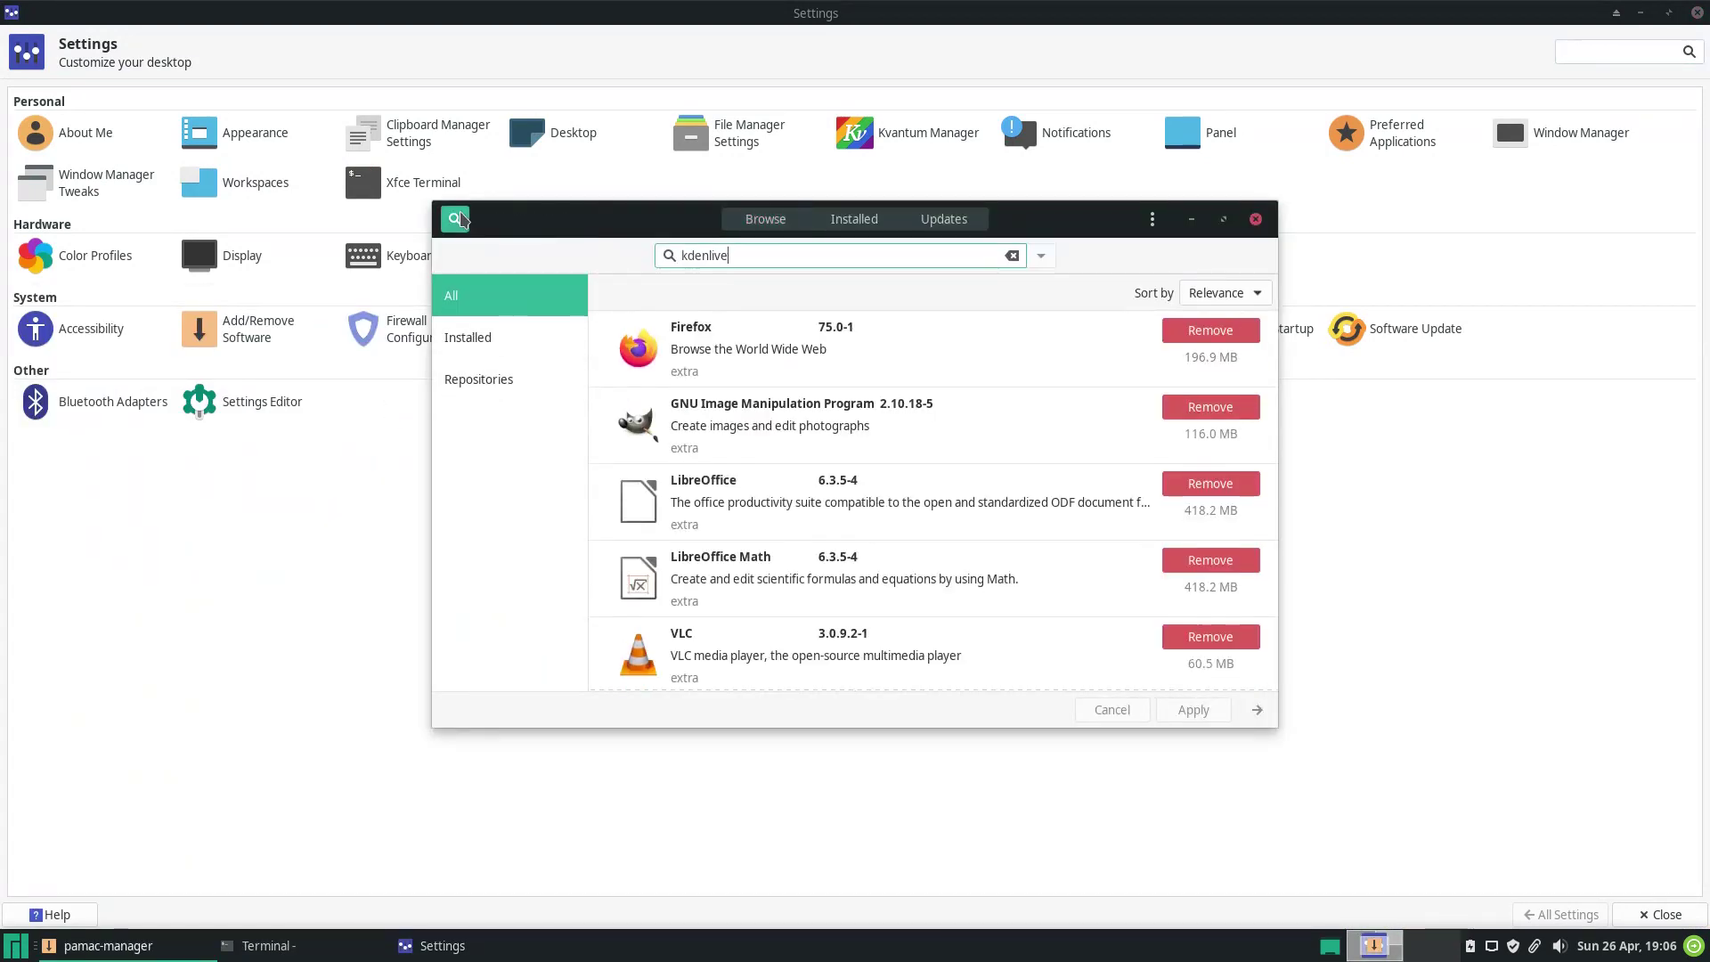
click(1211, 330)
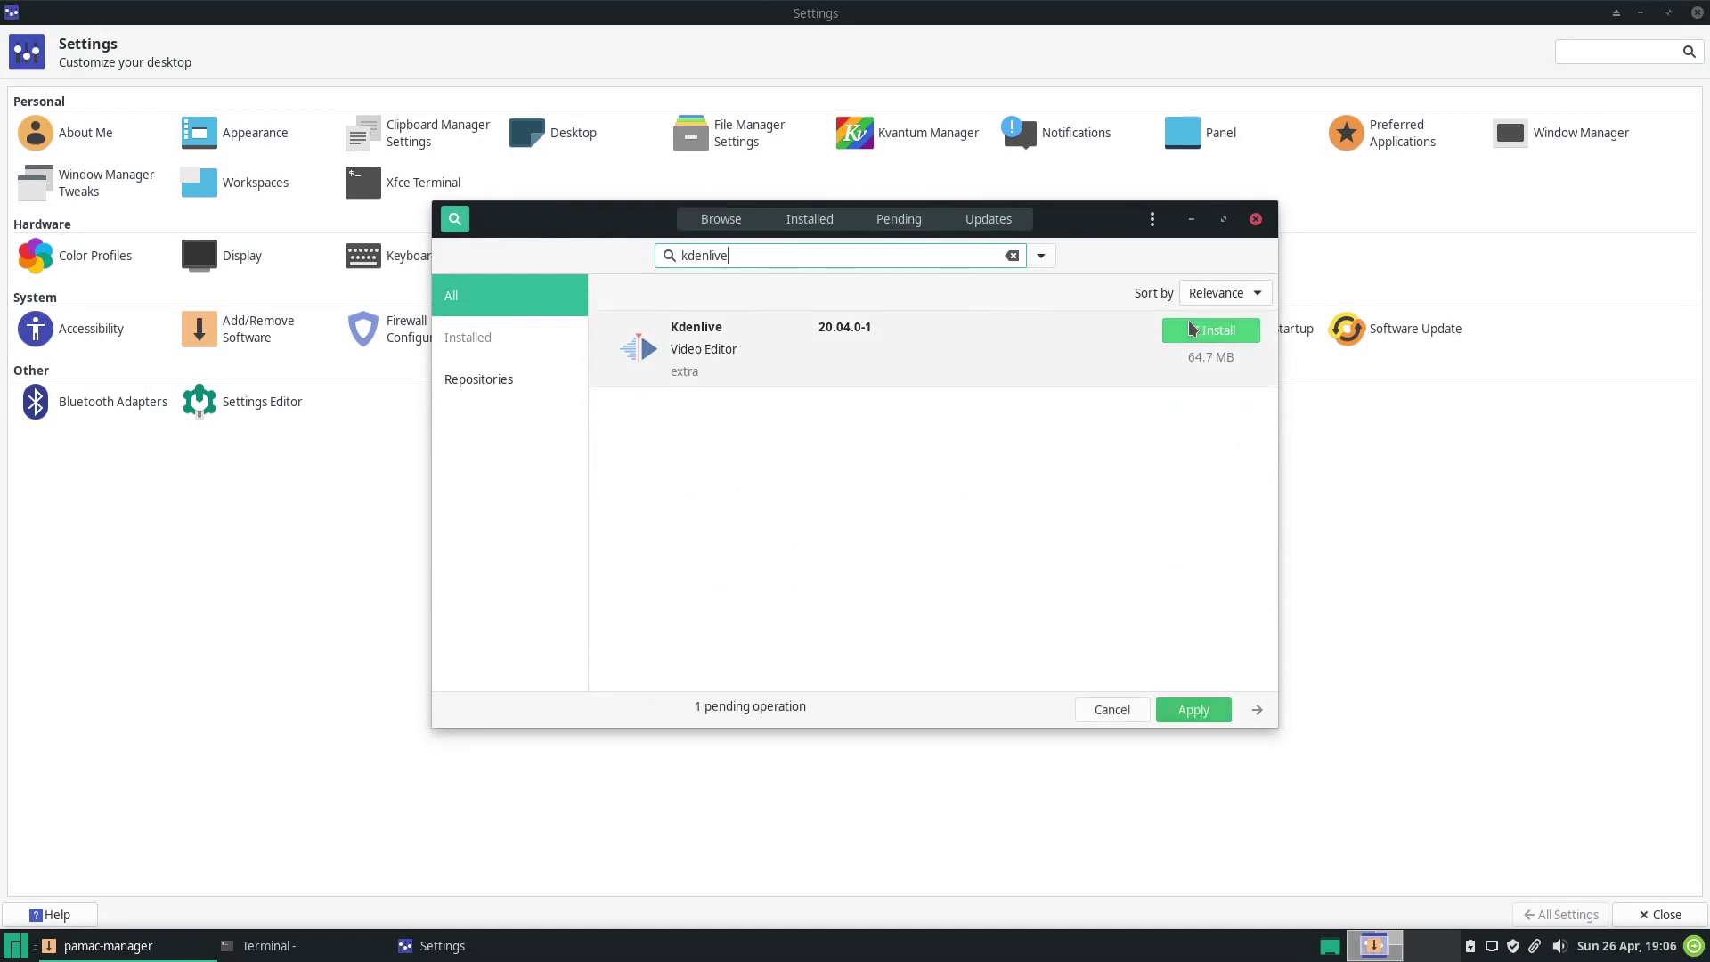
click(1180, 710)
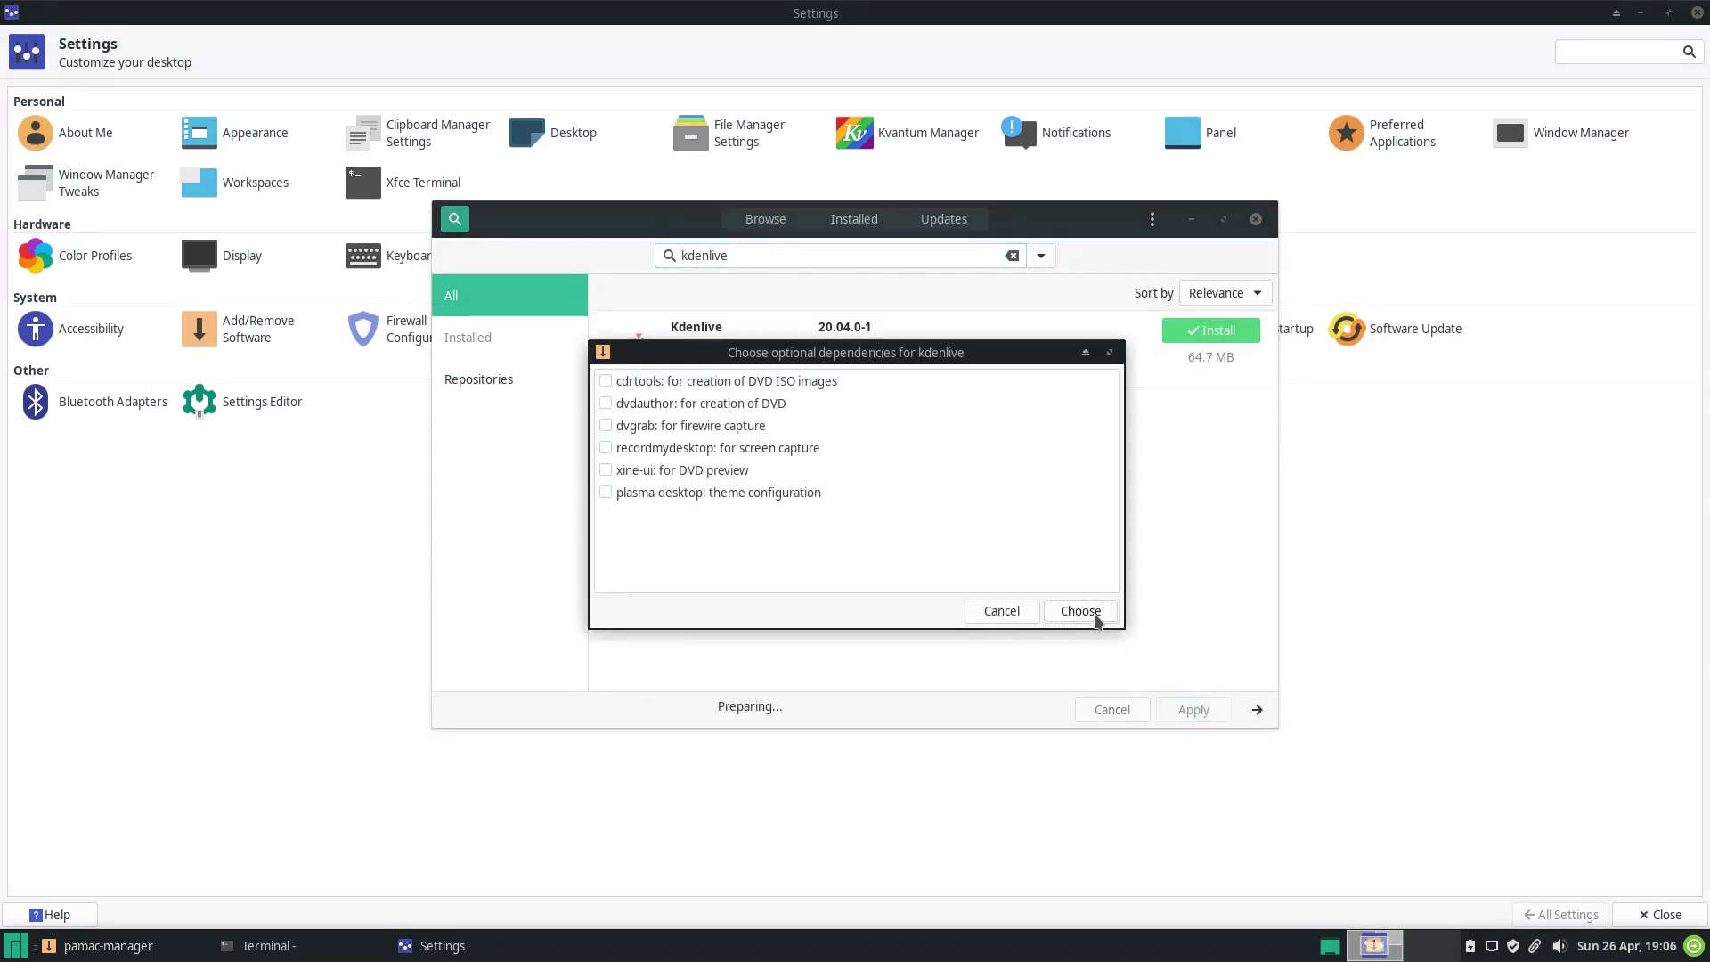
click(1092, 611)
text(*****)
key(Return)
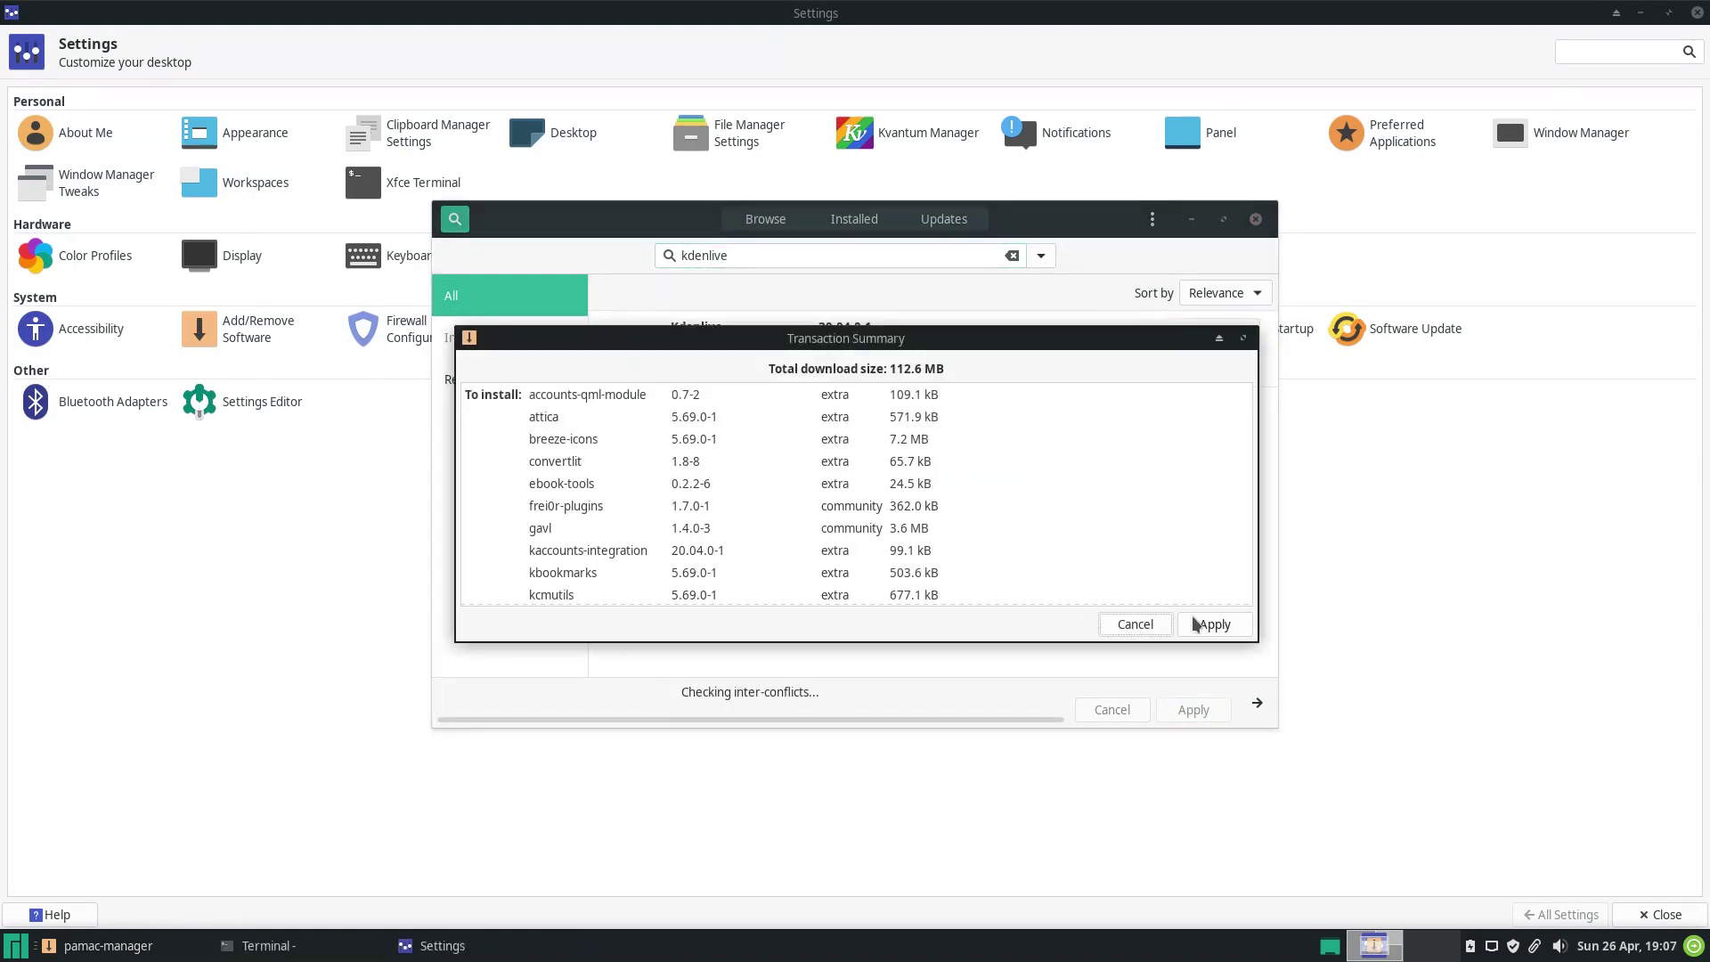
click(1196, 624)
Glance at About Me, then set the Appearance style to Matcha-dark-sea.
click(100, 134)
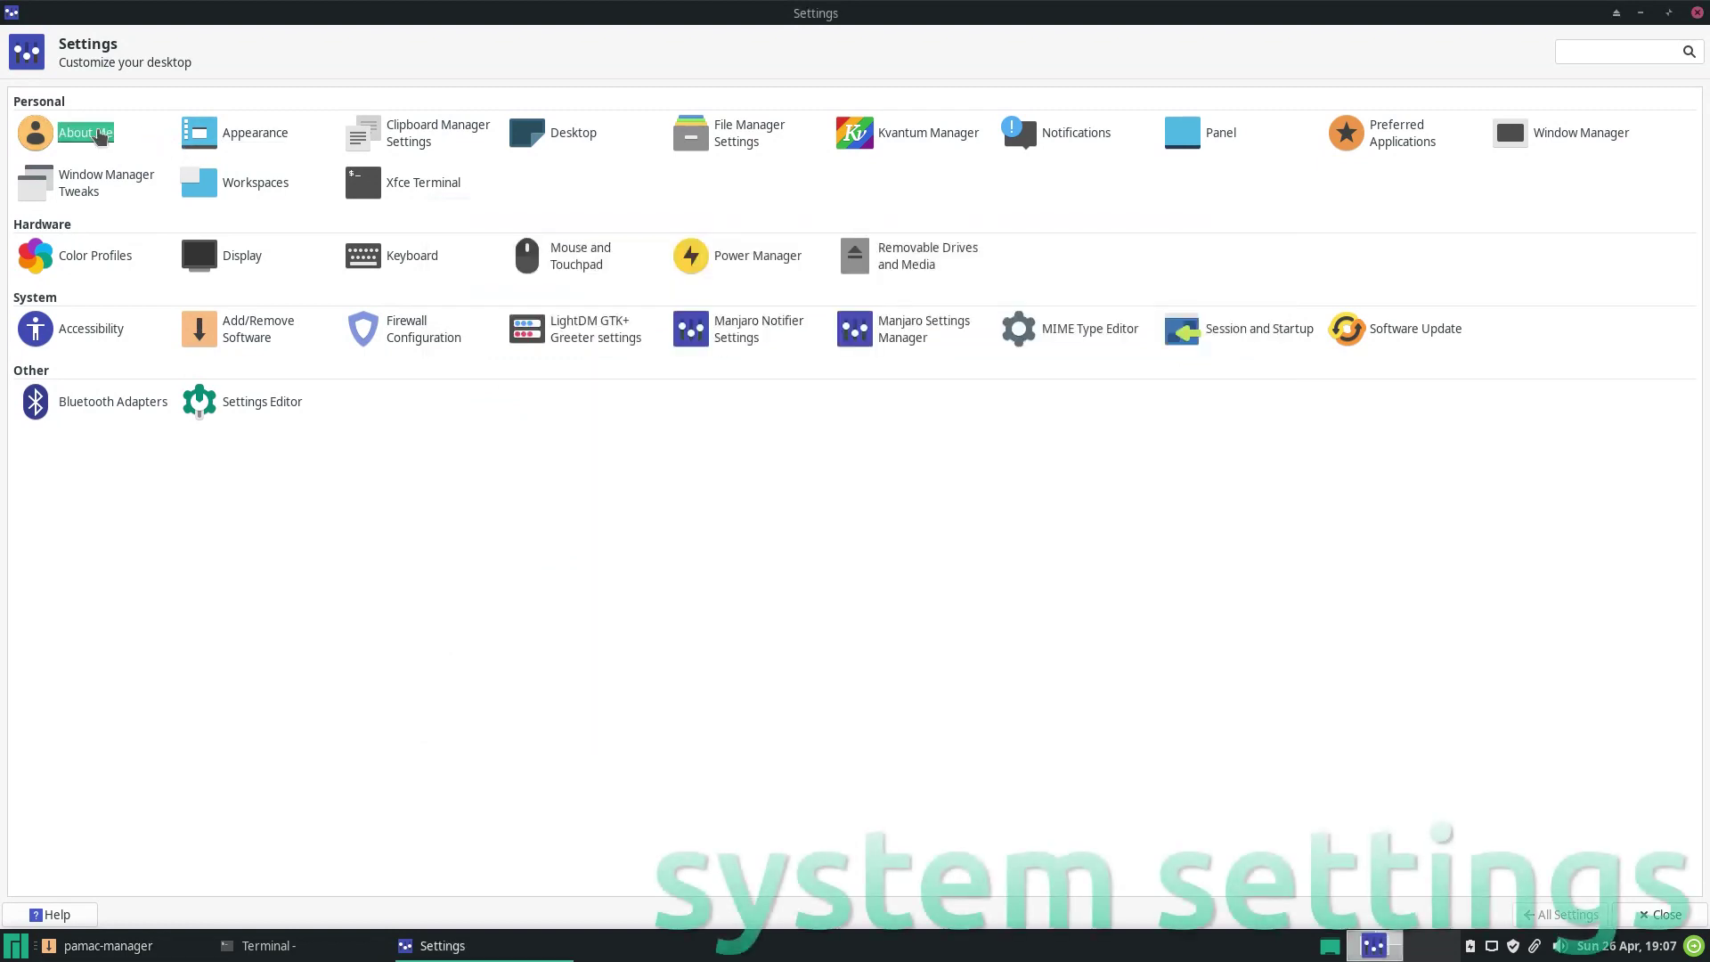
click(1100, 367)
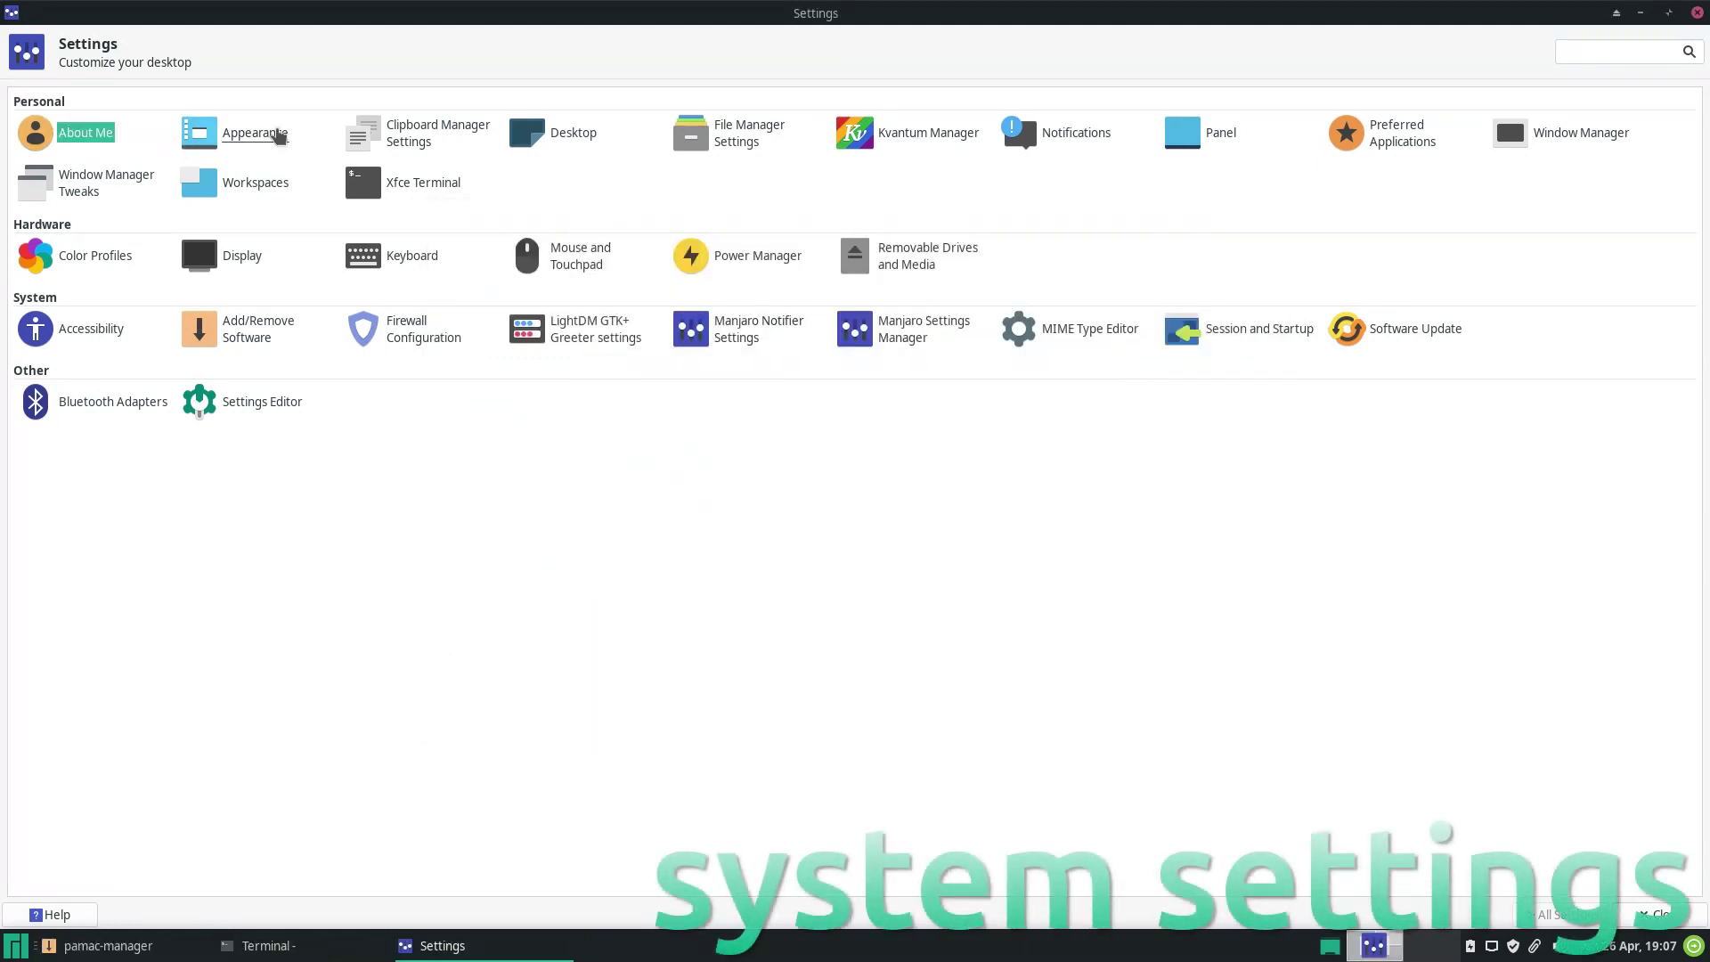
click(279, 136)
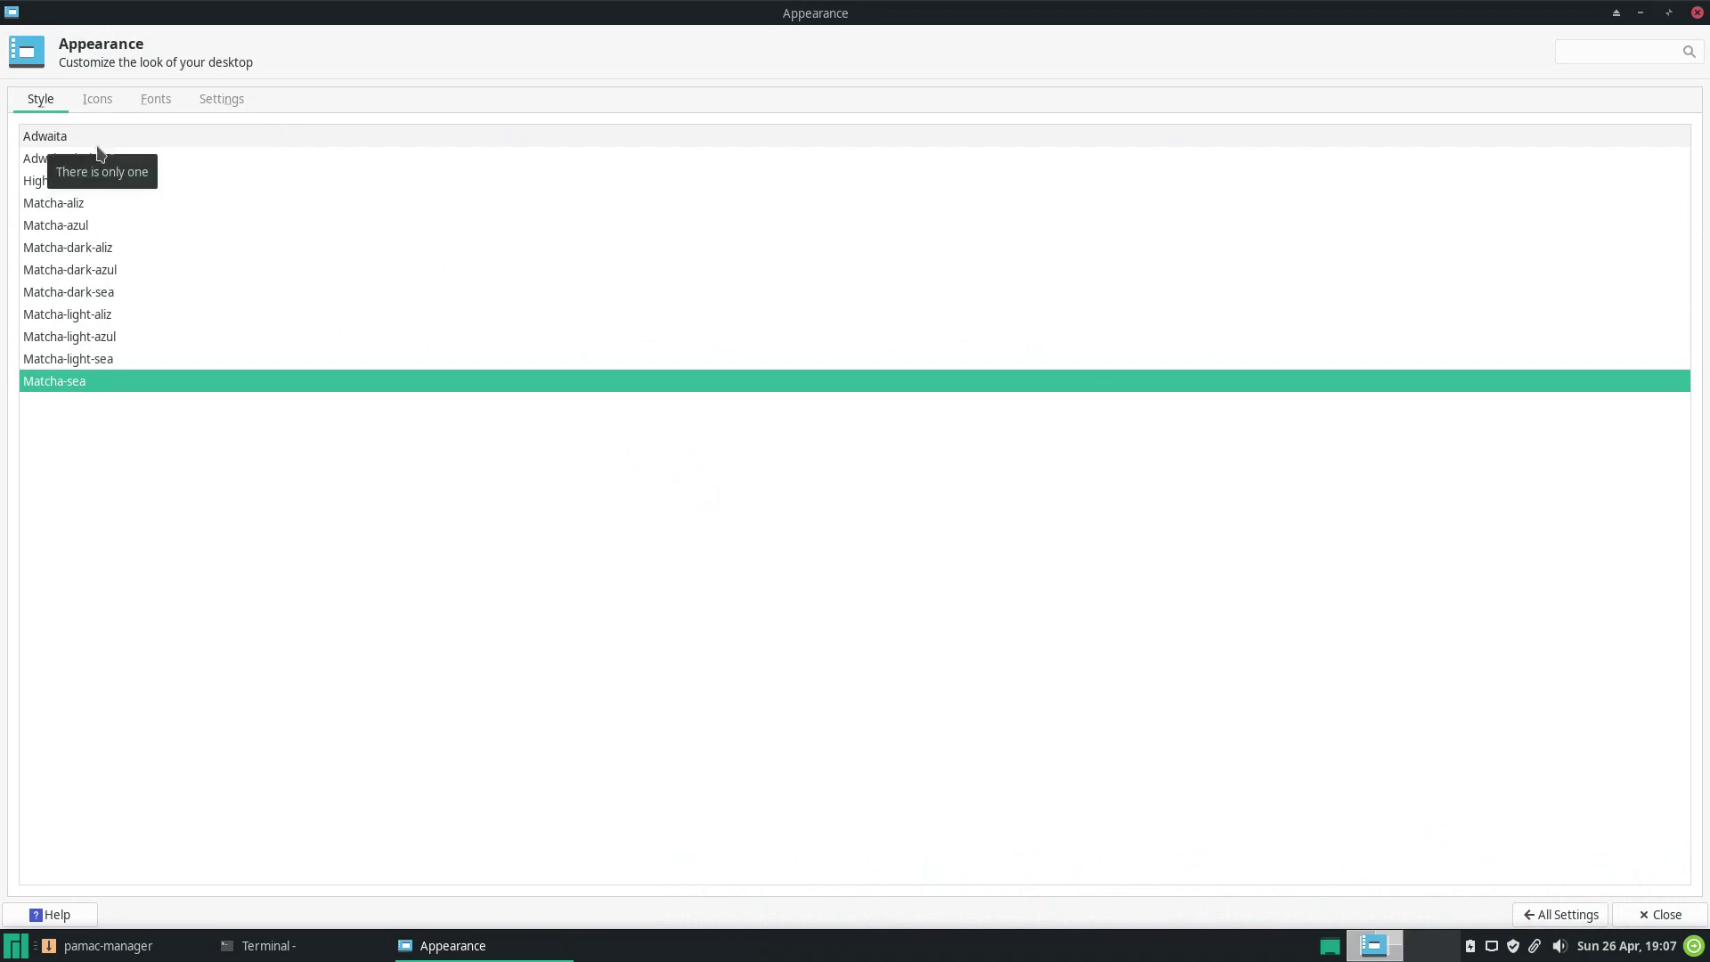
click(98, 294)
Apply the Papirus-Dark-Maia icon theme, check Fonts and Settings, and return to All Settings.
click(97, 99)
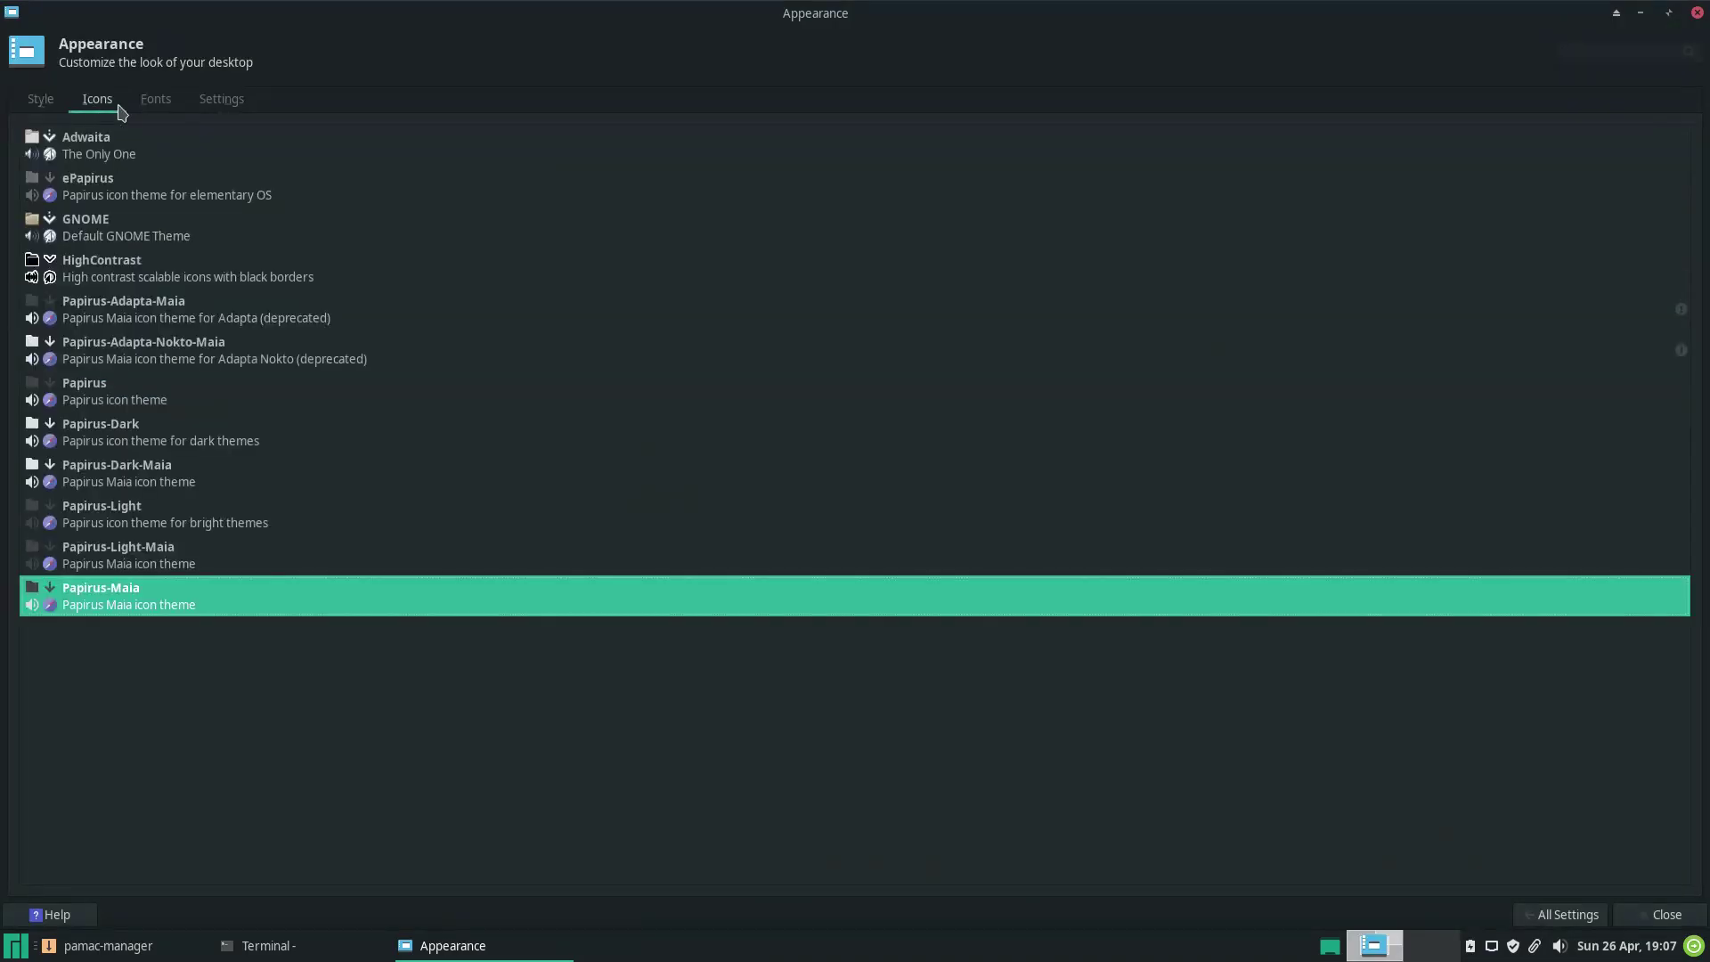
click(111, 433)
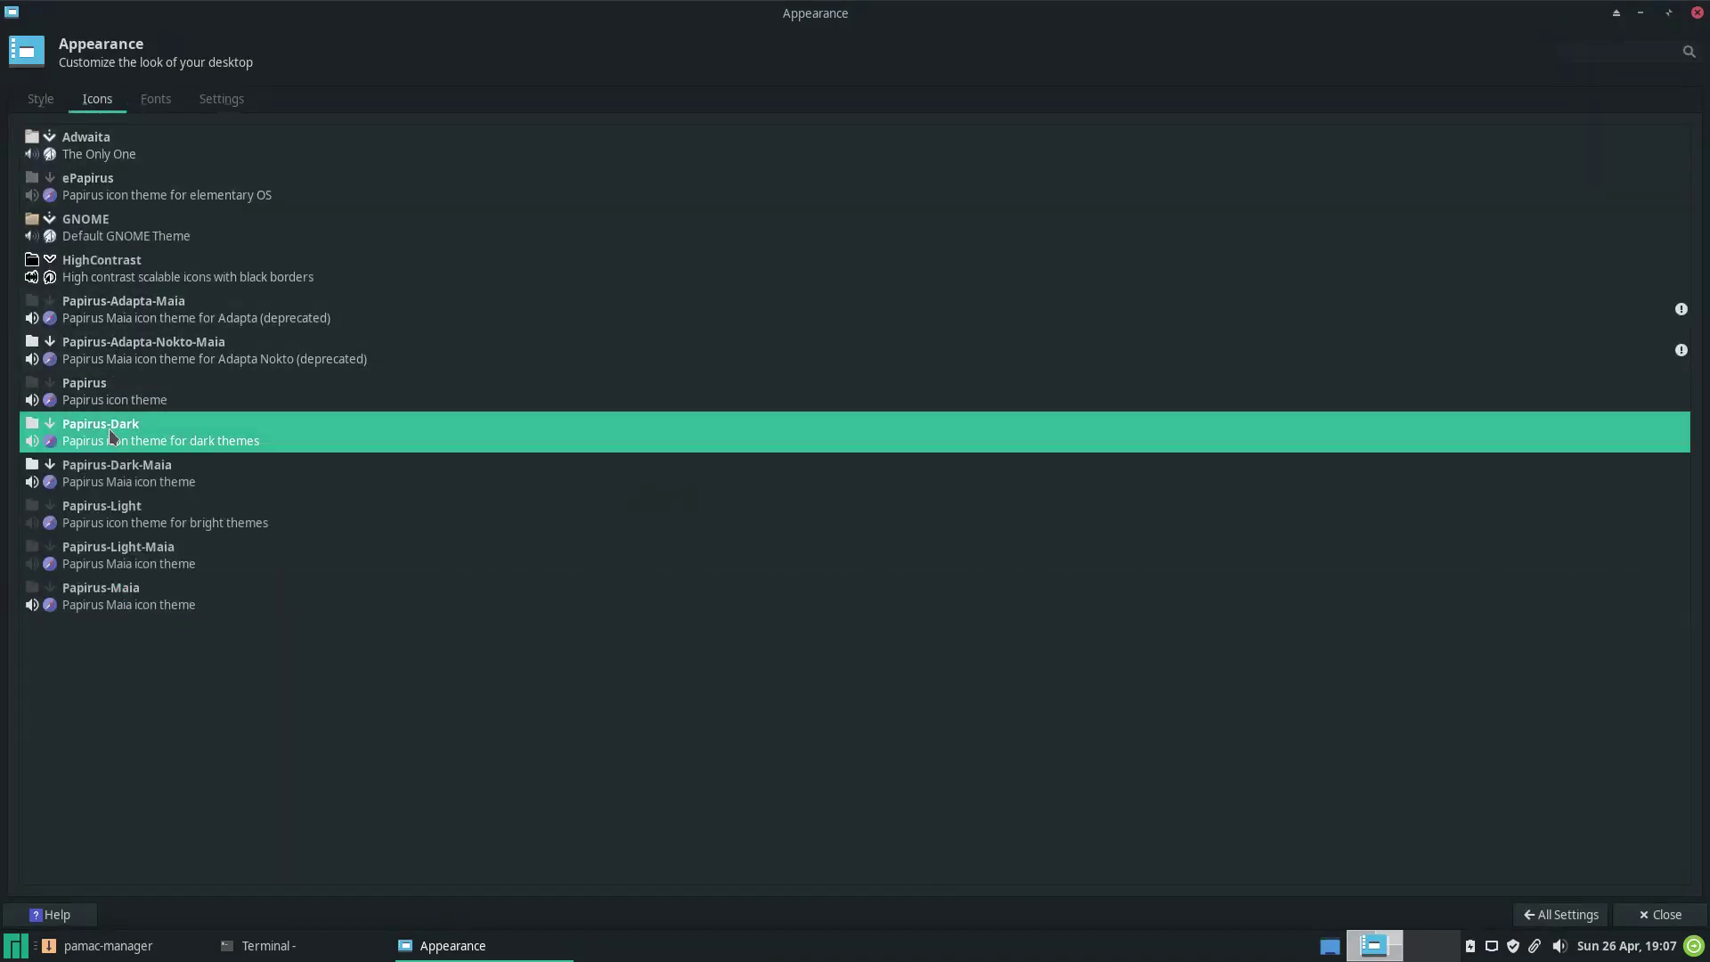
click(120, 478)
click(157, 100)
click(222, 100)
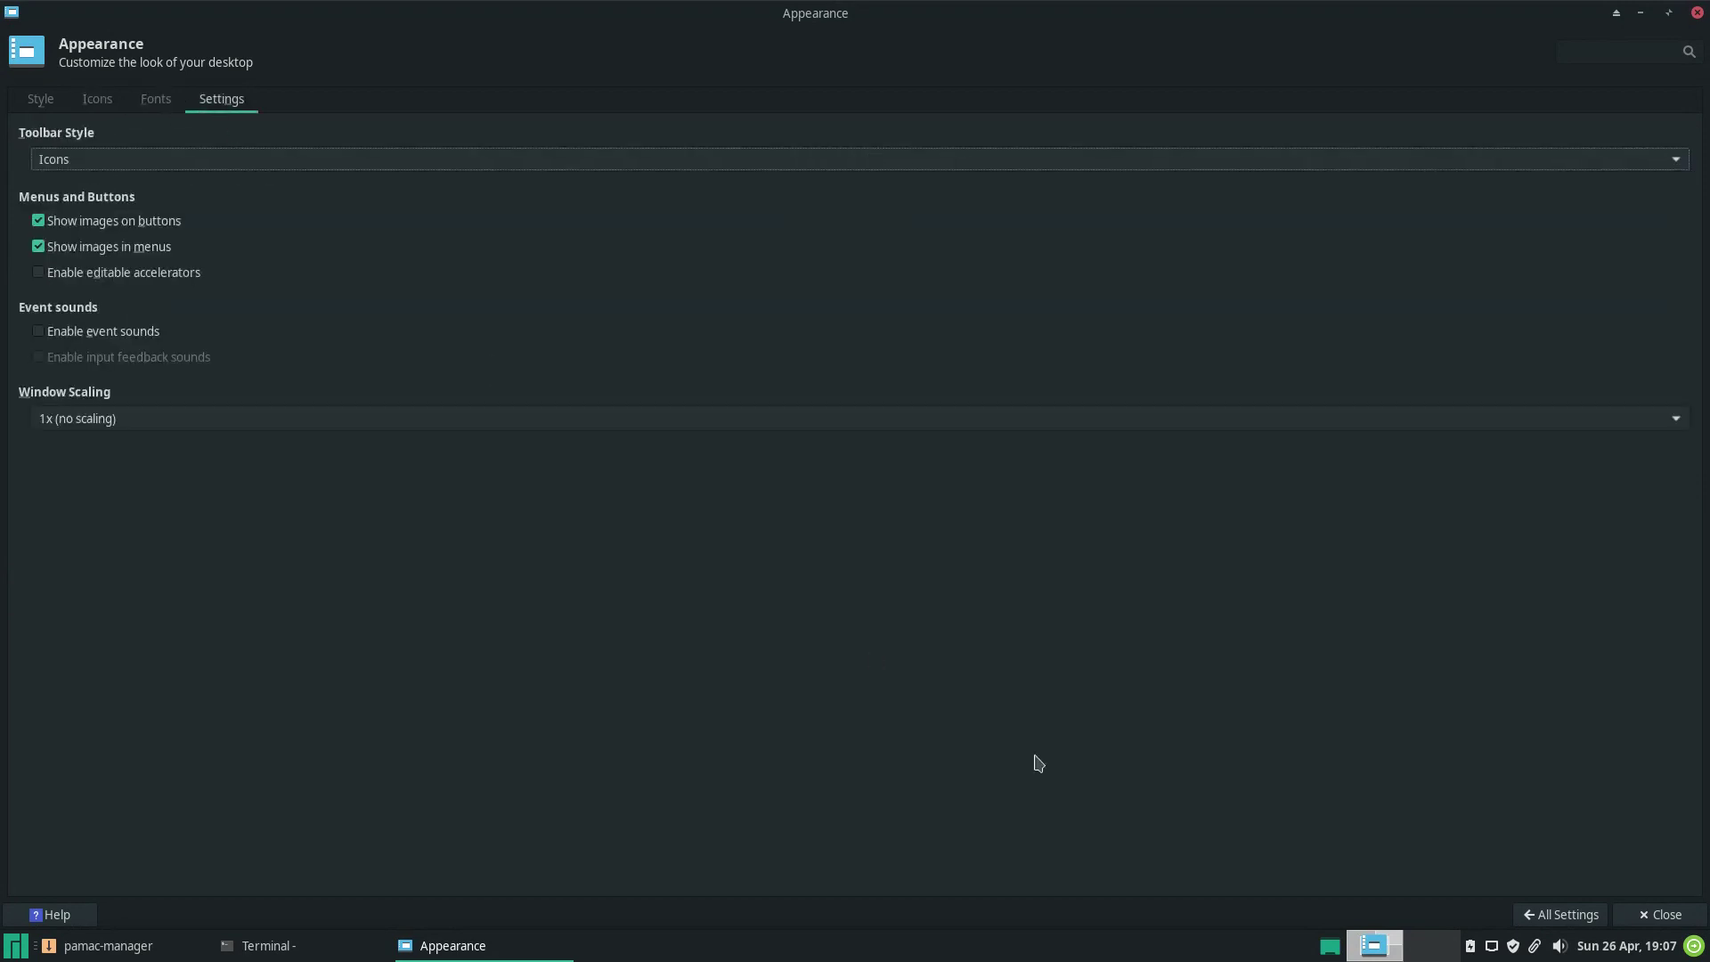
click(1561, 915)
click(437, 134)
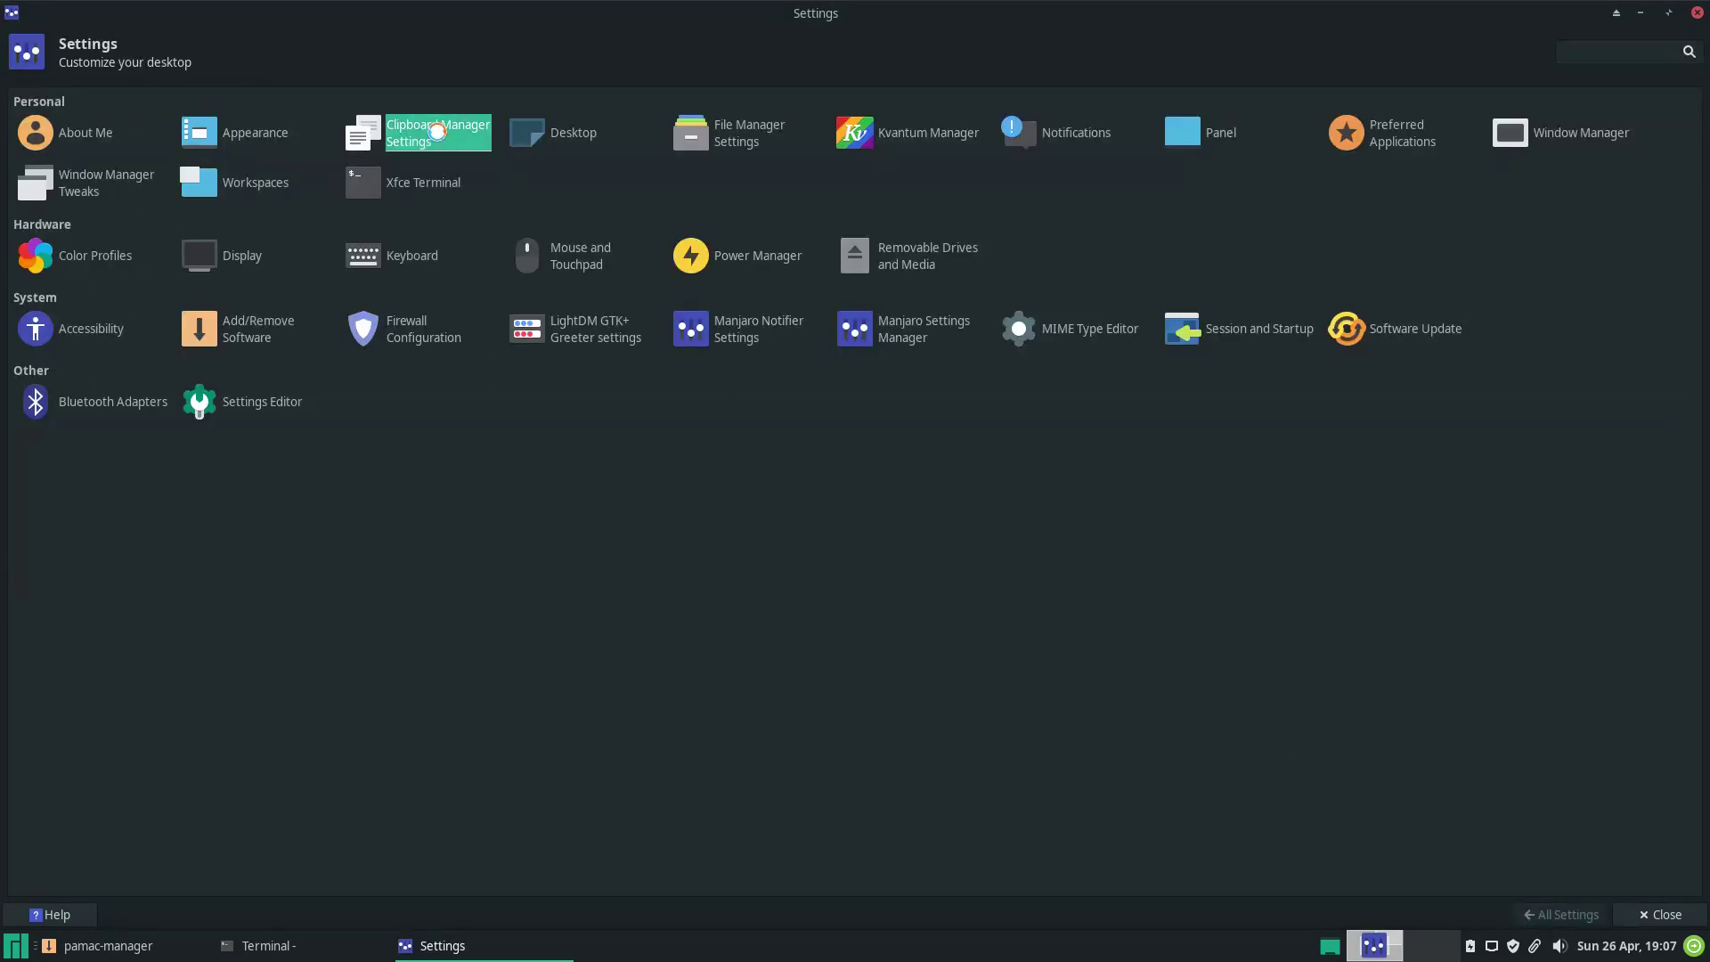
click(831, 389)
click(901, 390)
click(994, 303)
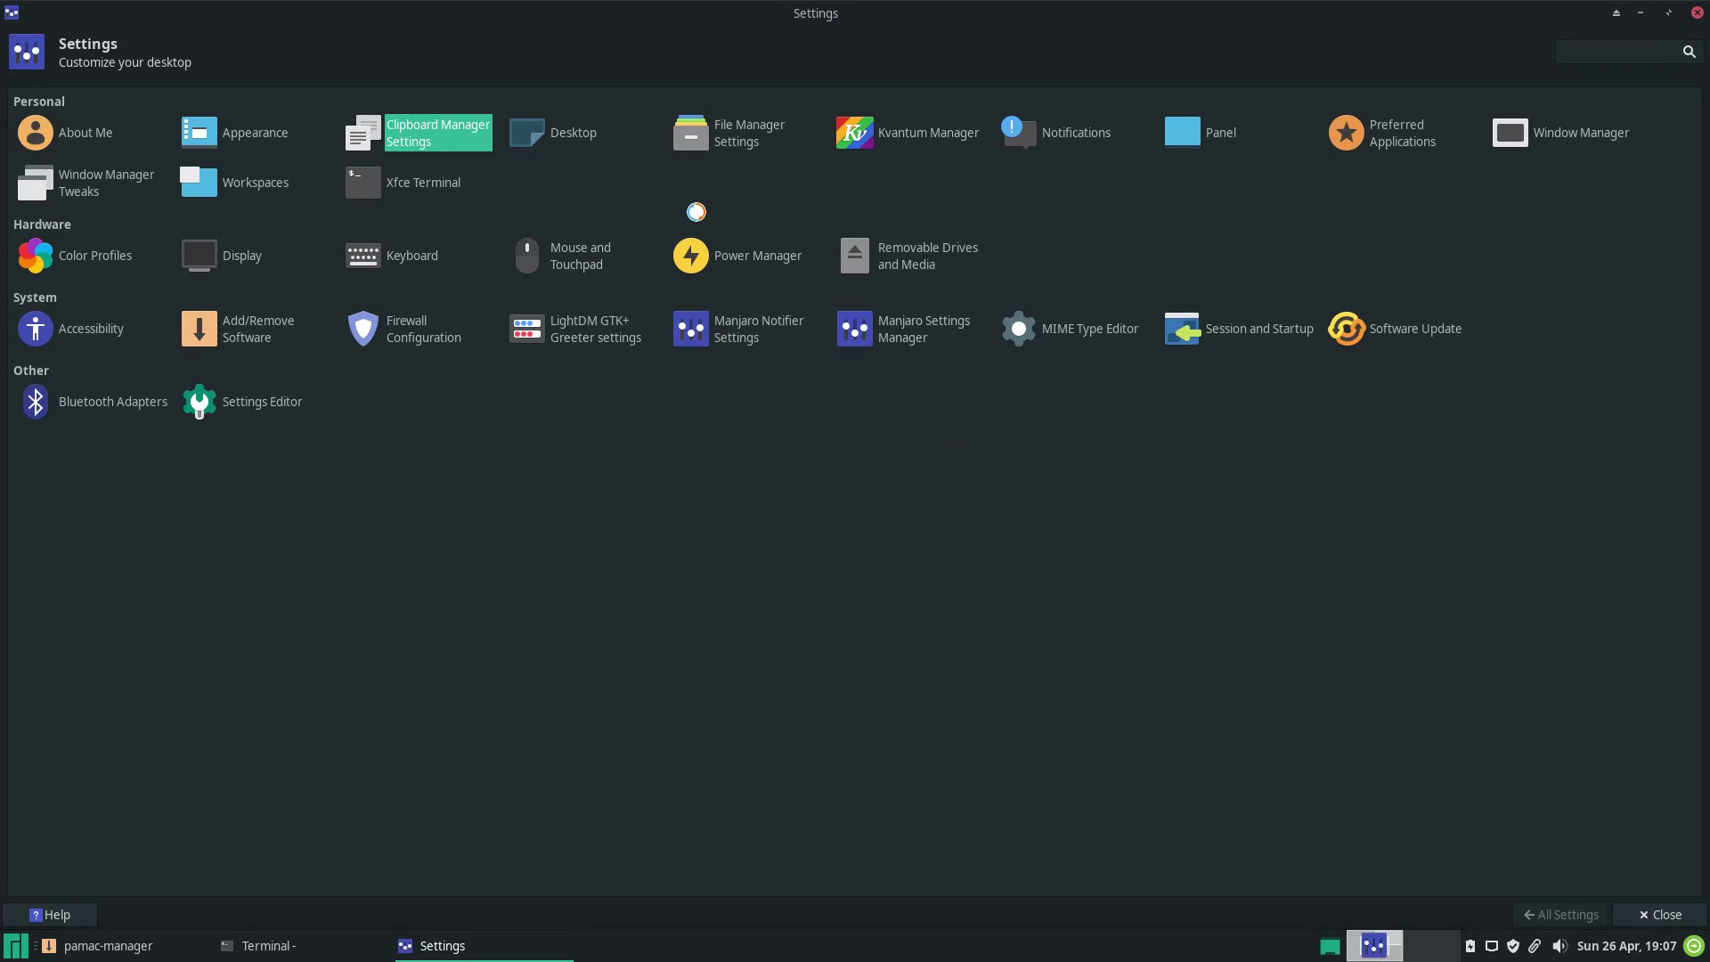
click(574, 134)
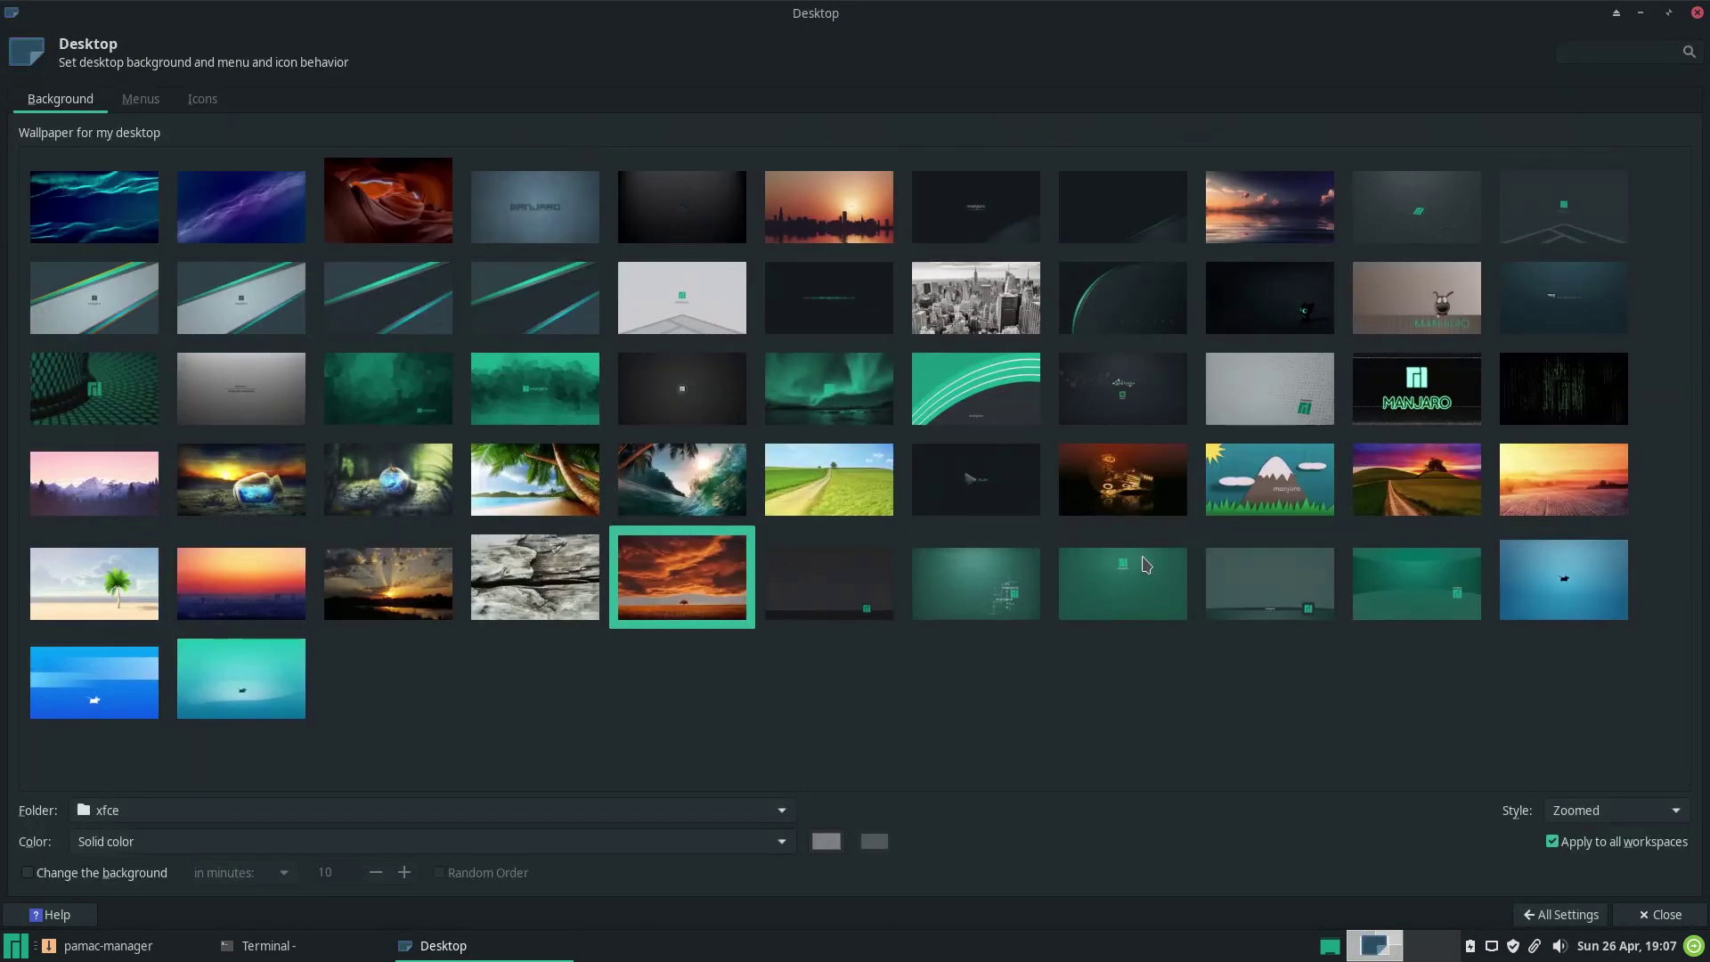
click(1560, 914)
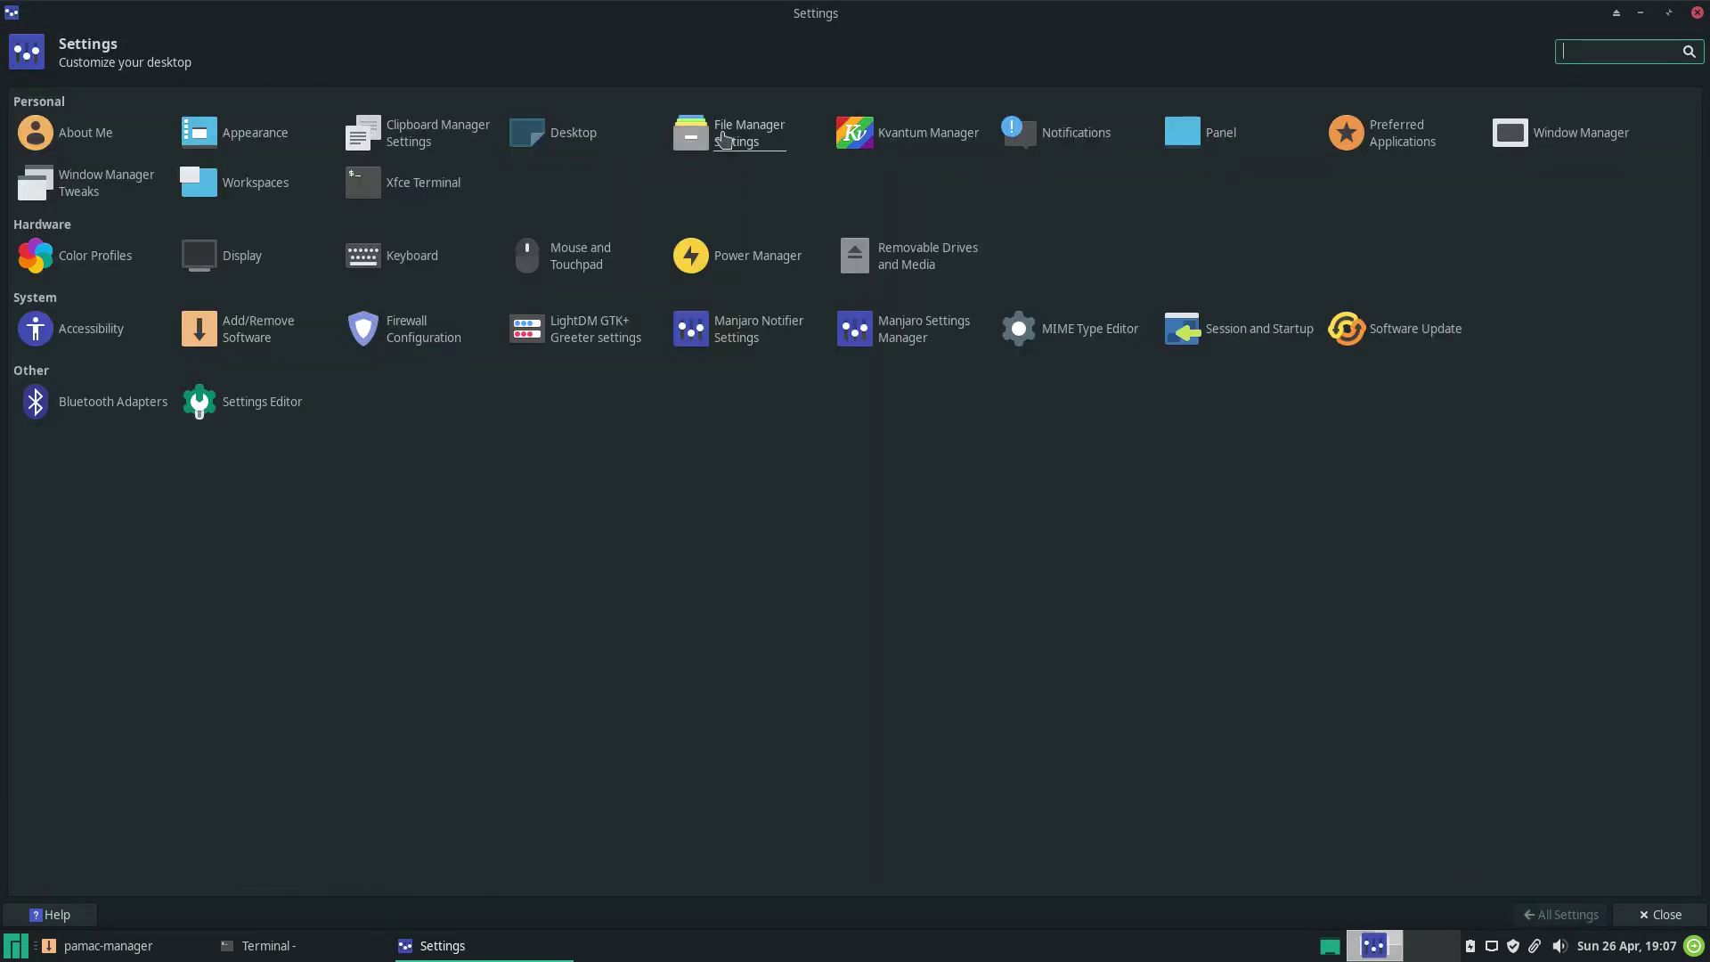
click(723, 136)
click(795, 328)
click(875, 327)
click(955, 328)
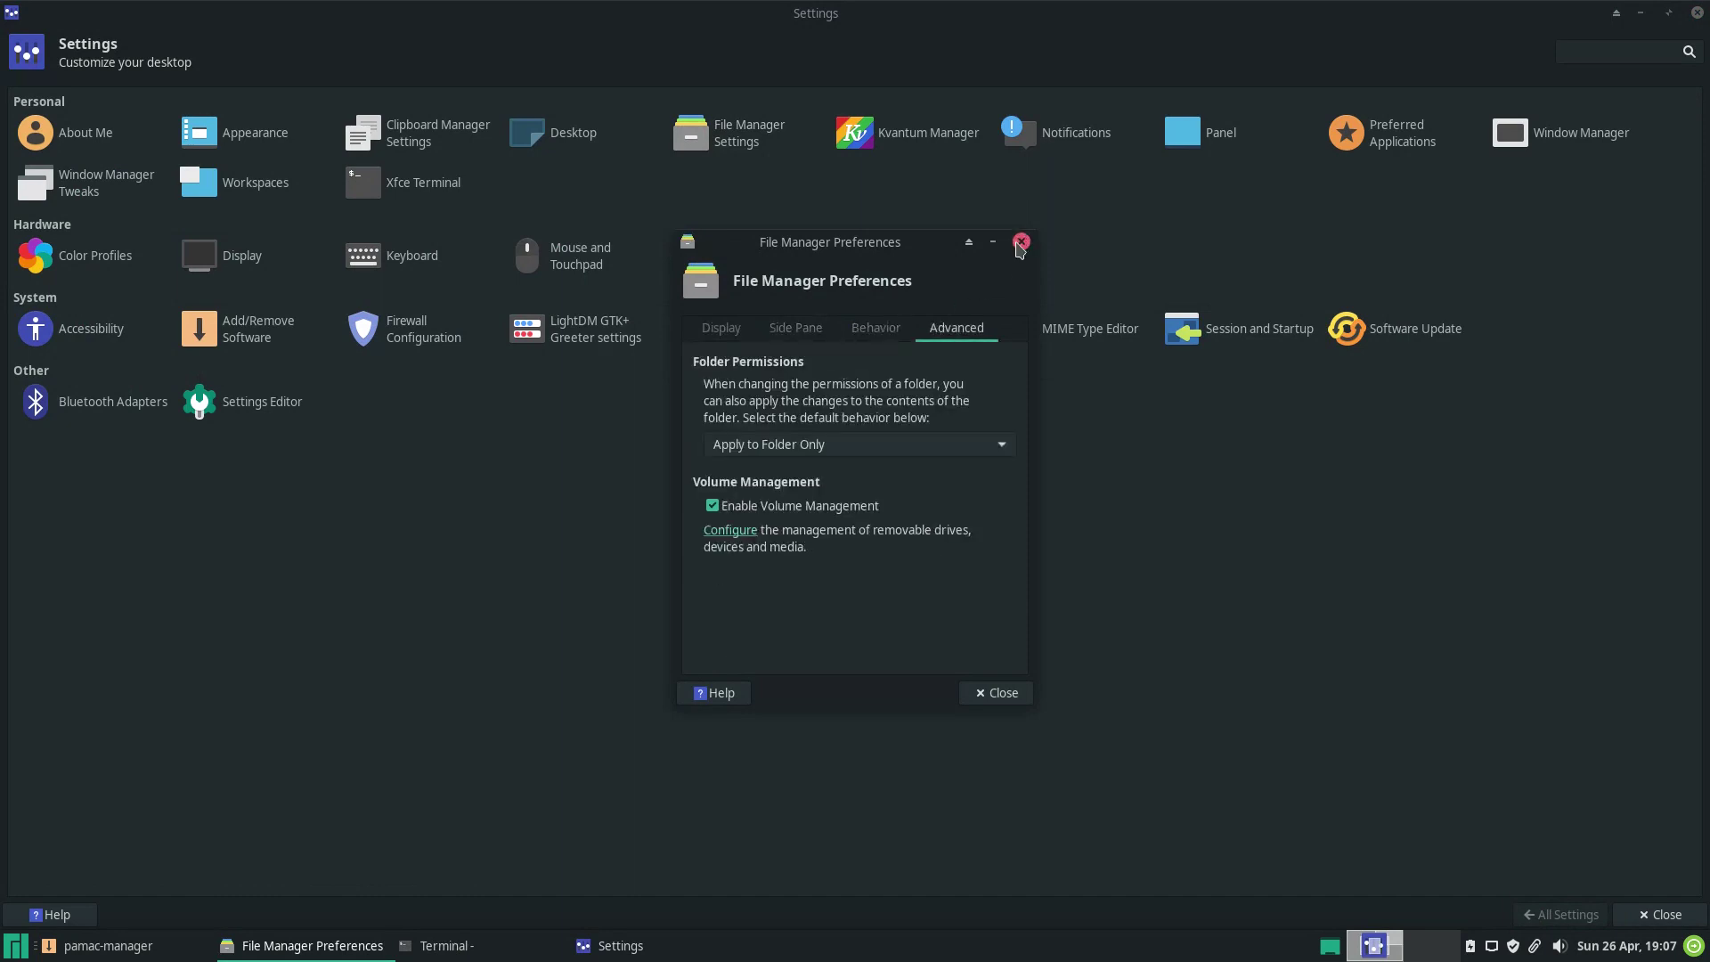
click(1021, 241)
click(935, 143)
click(1104, 278)
click(1076, 141)
click(946, 120)
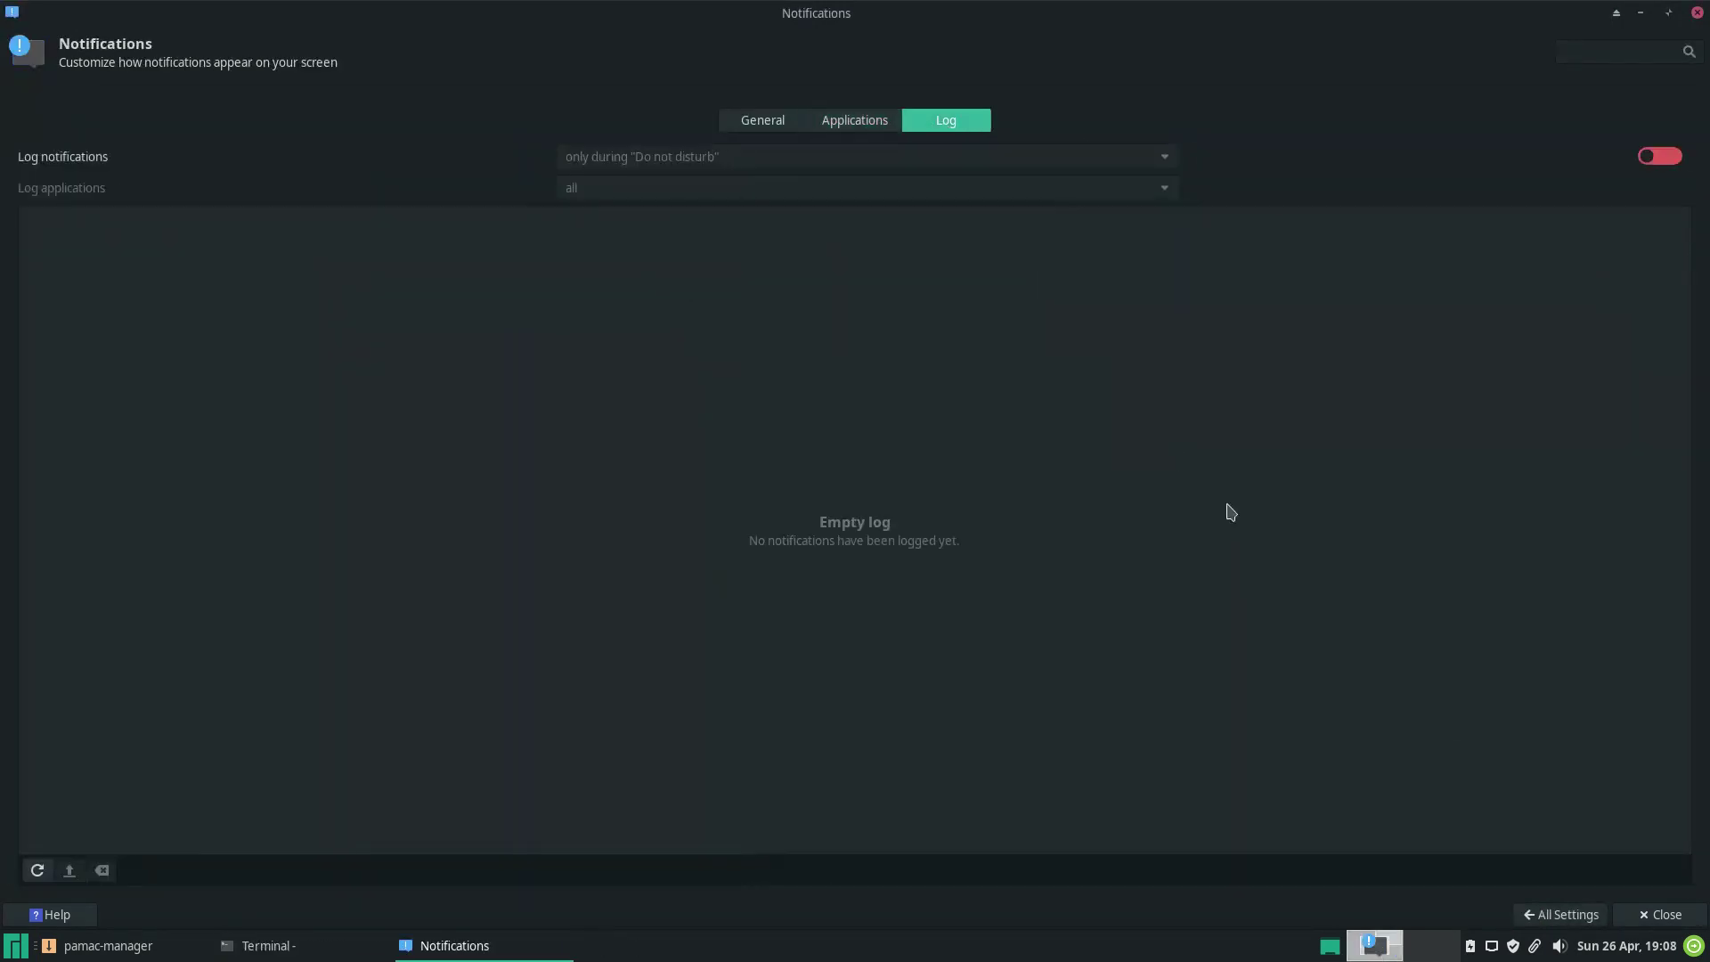
click(1545, 914)
click(1385, 156)
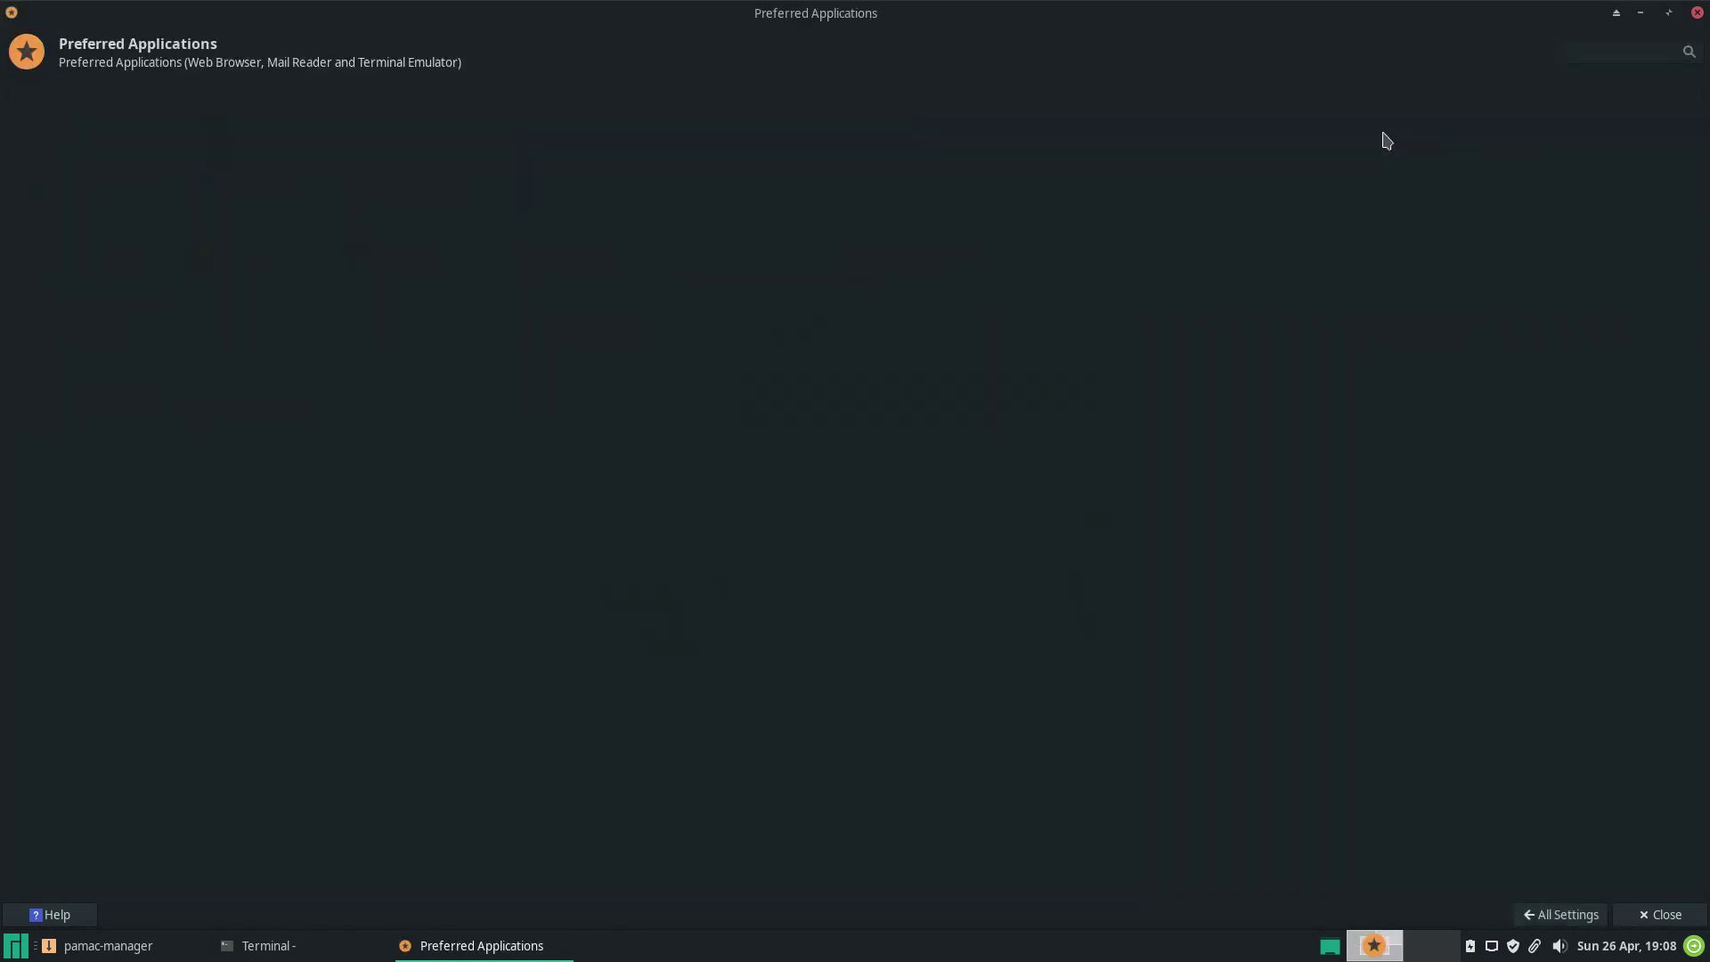
click(124, 99)
click(1536, 915)
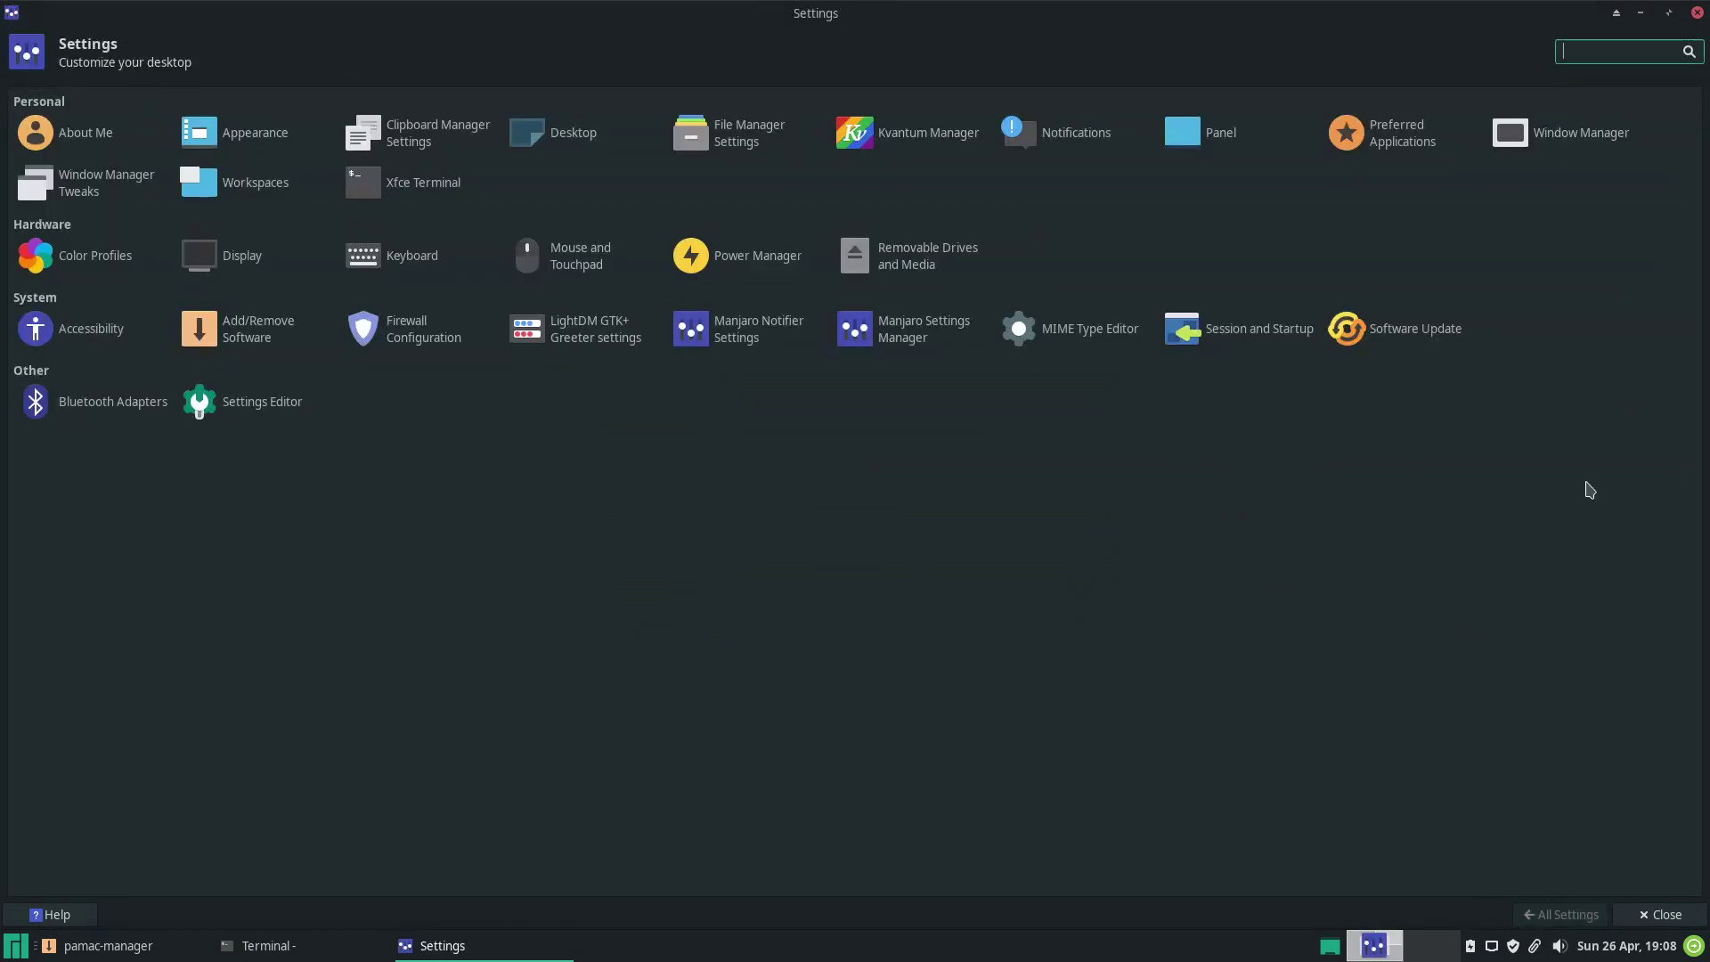
Set the Window Manager theme to Matcha-dark-sea, browse its tabs, and close Settings.
click(1570, 145)
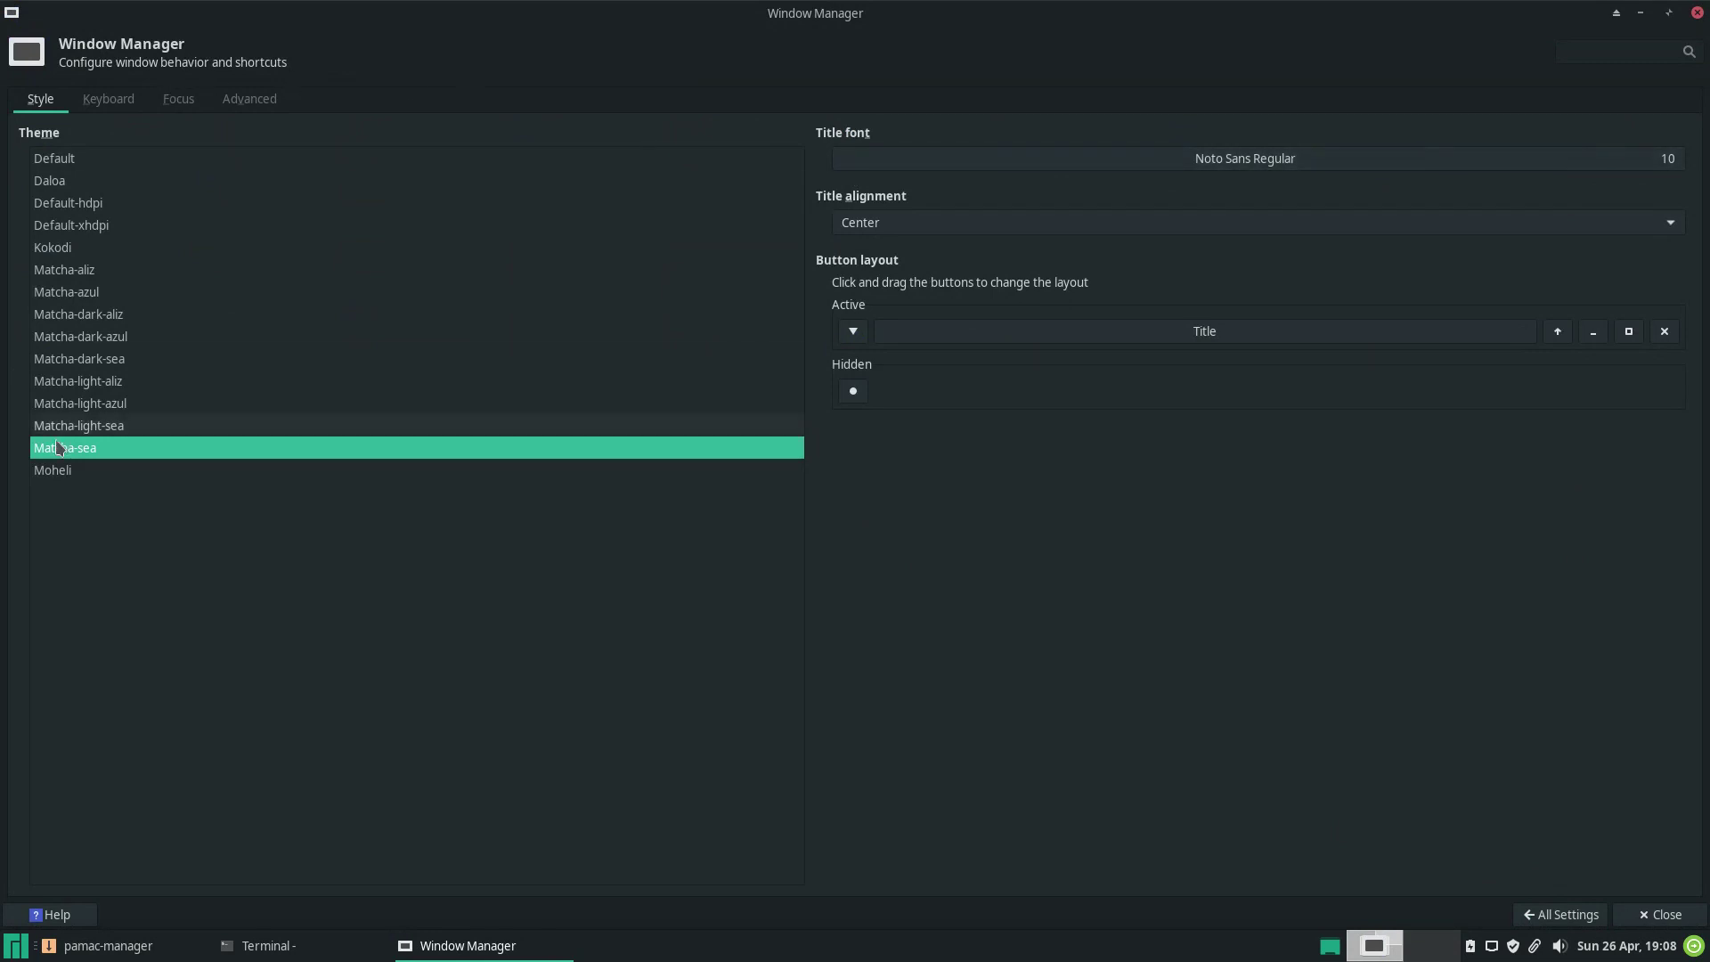
click(64, 361)
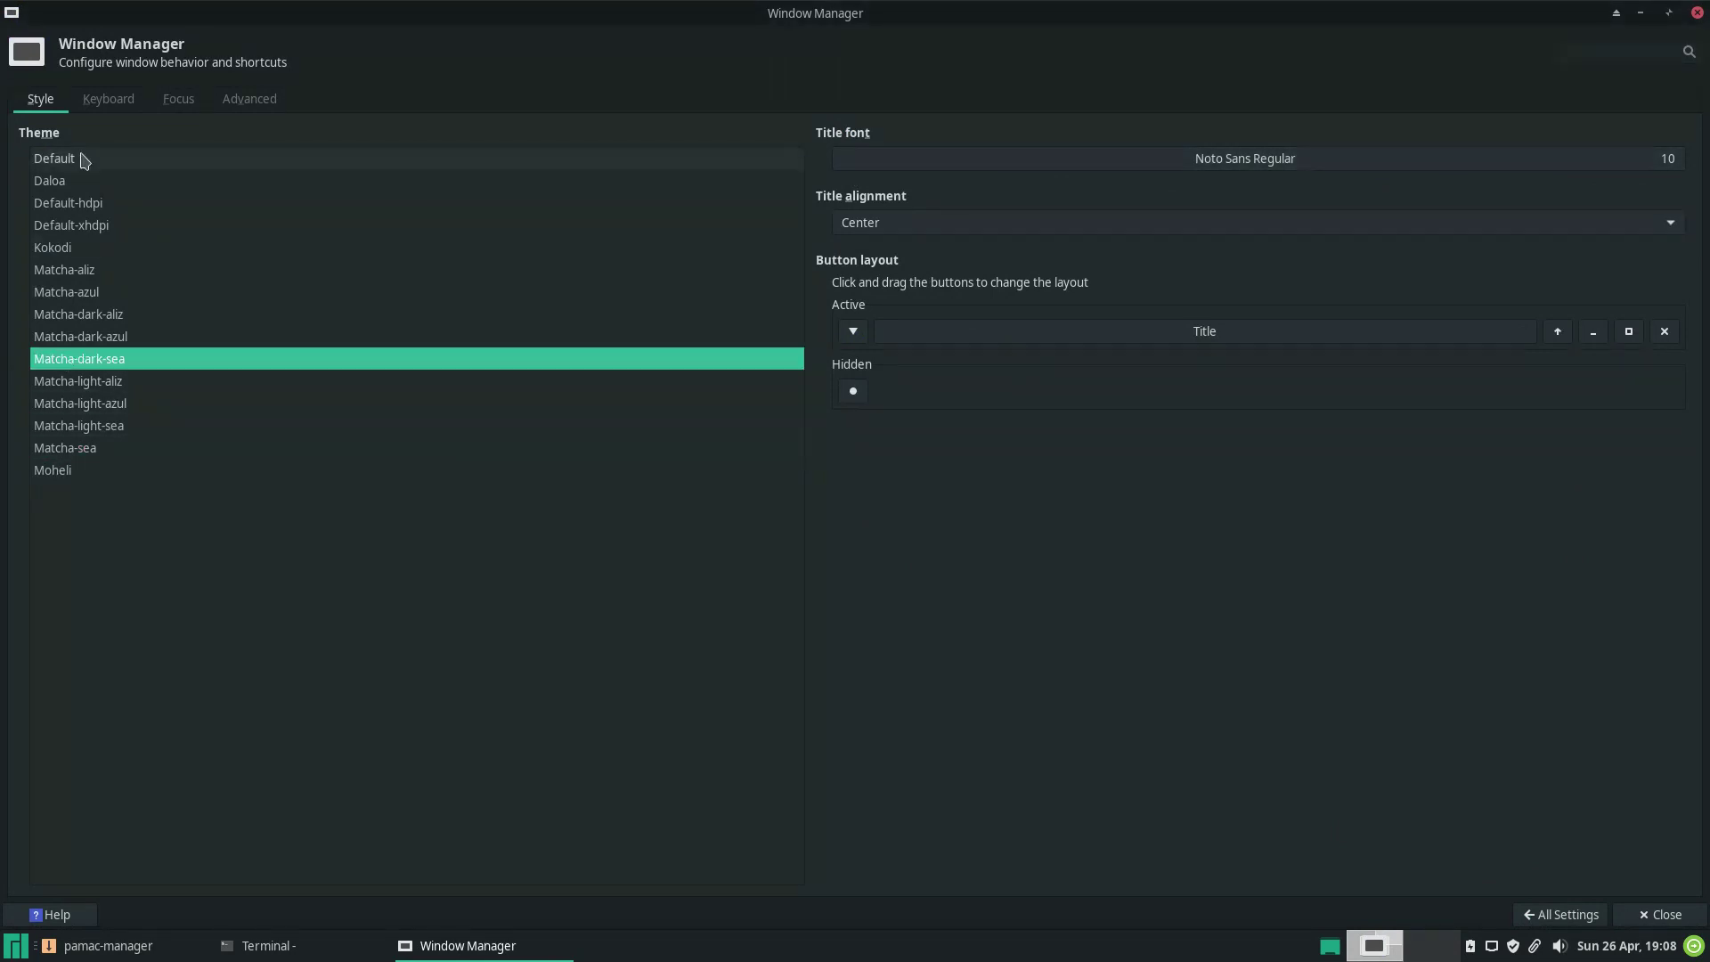
click(108, 101)
click(178, 100)
click(236, 105)
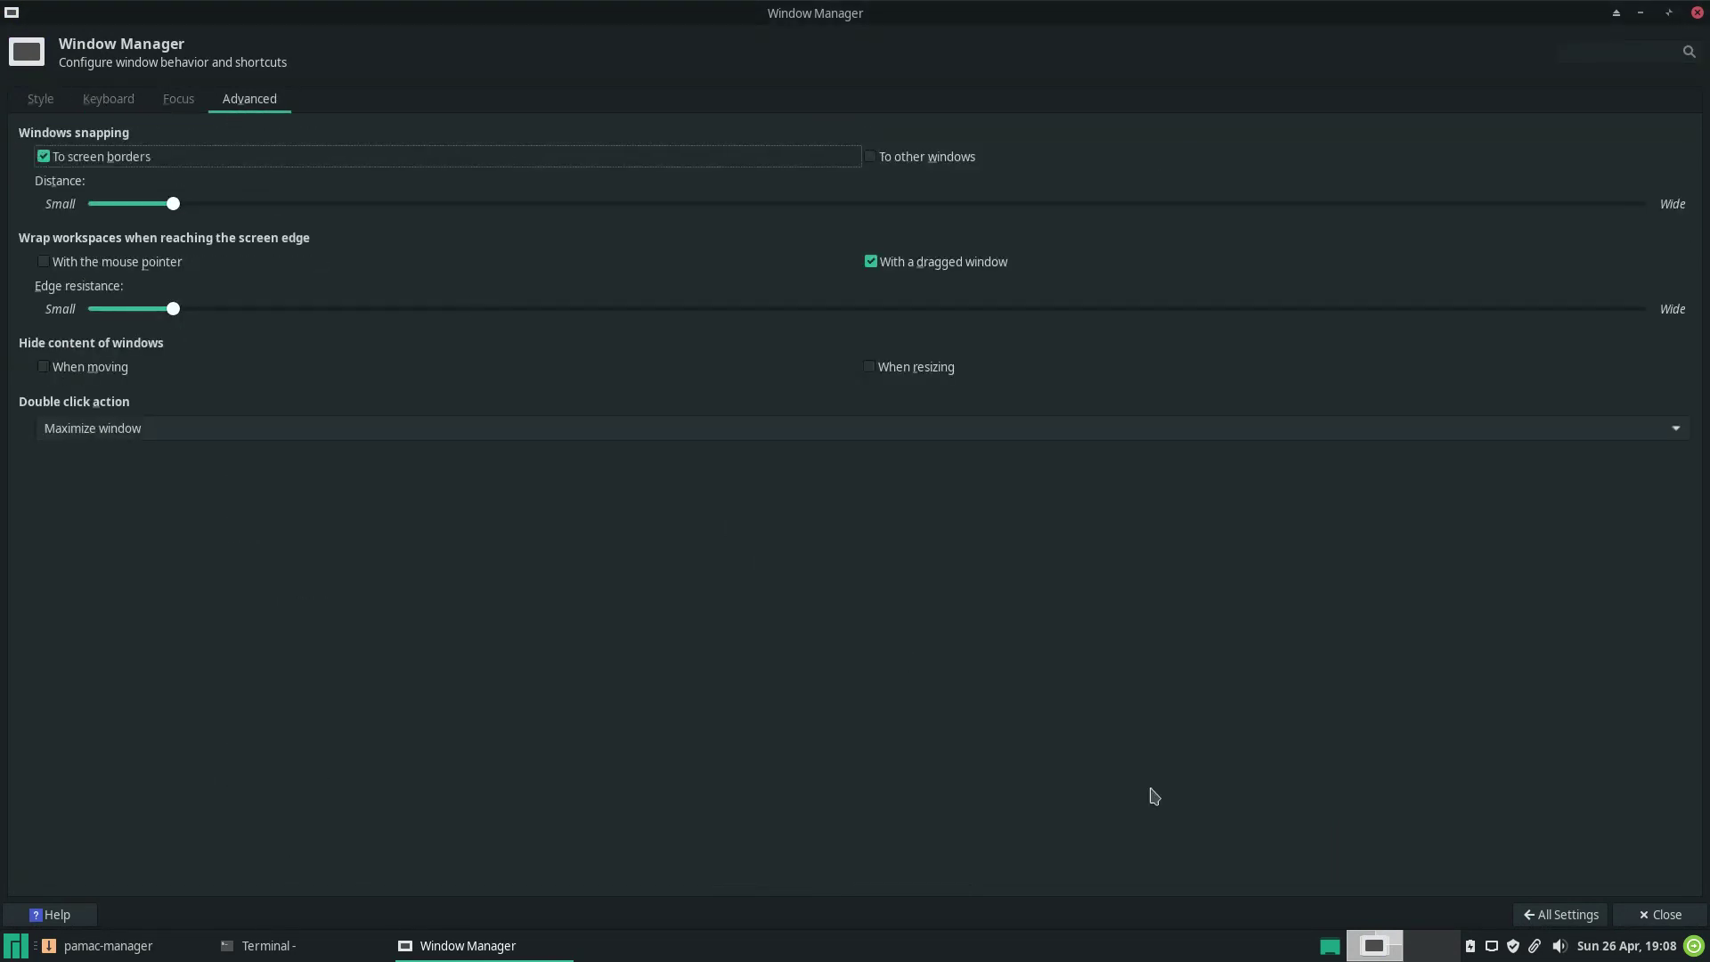
click(1517, 909)
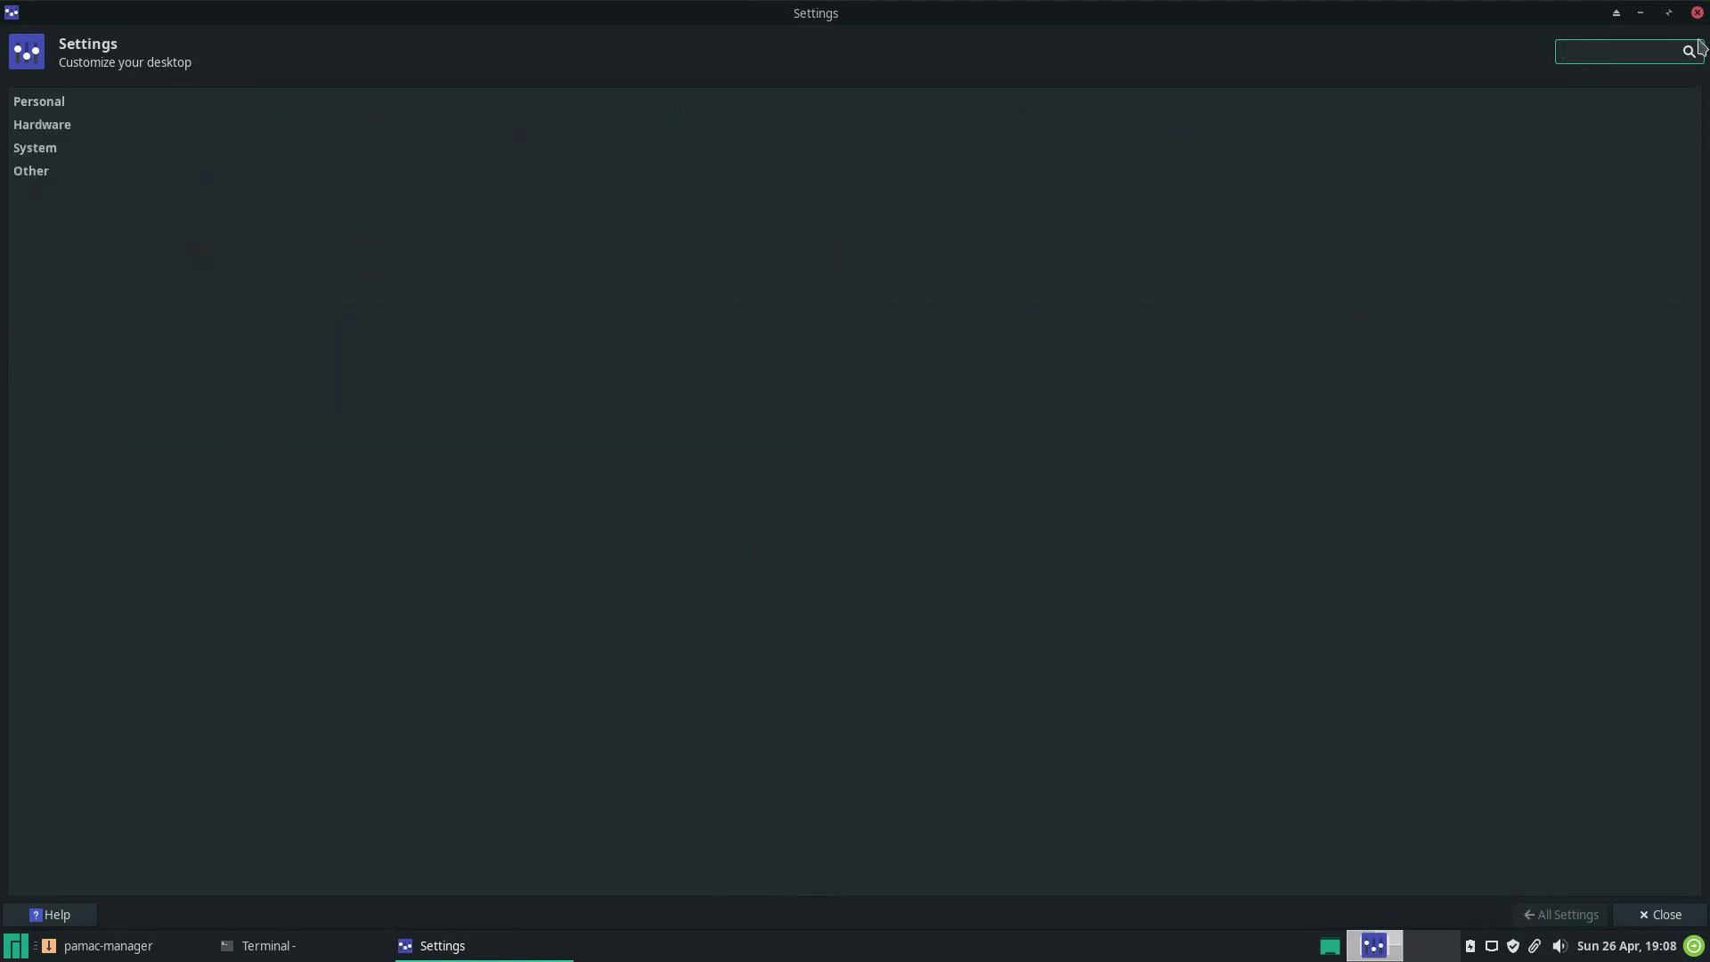
click(1697, 13)
Reopen the Settings Manager, check Workspaces margins, and return to the overview.
click(15, 946)
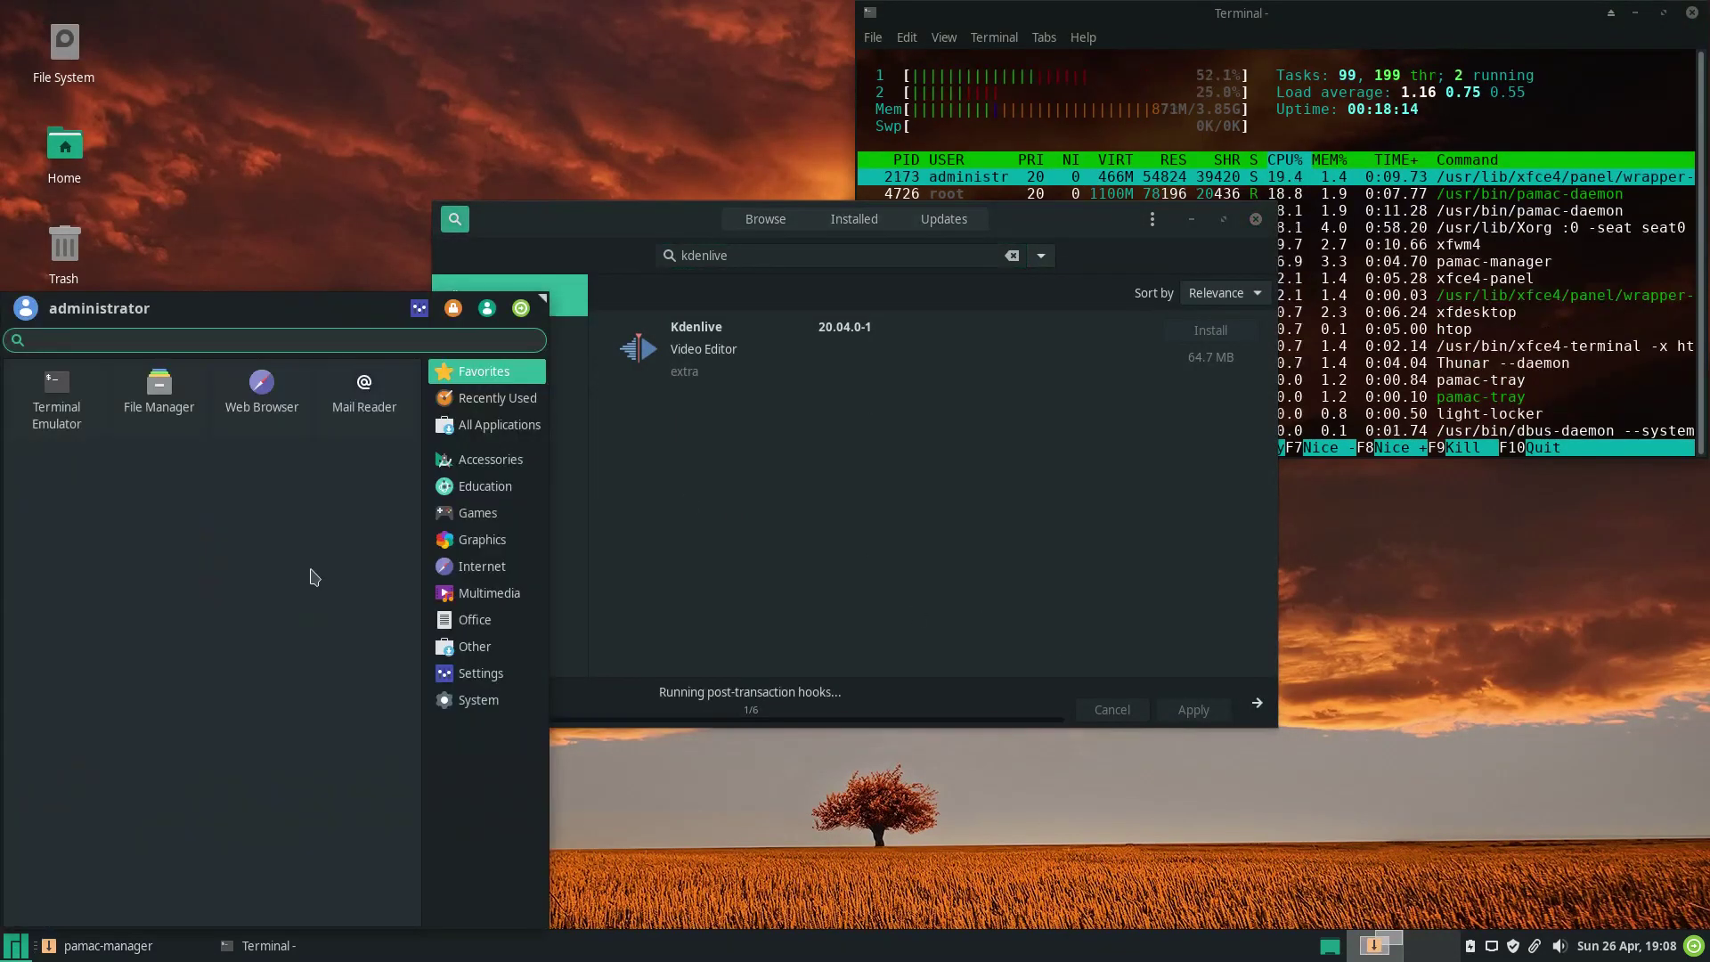
click(419, 308)
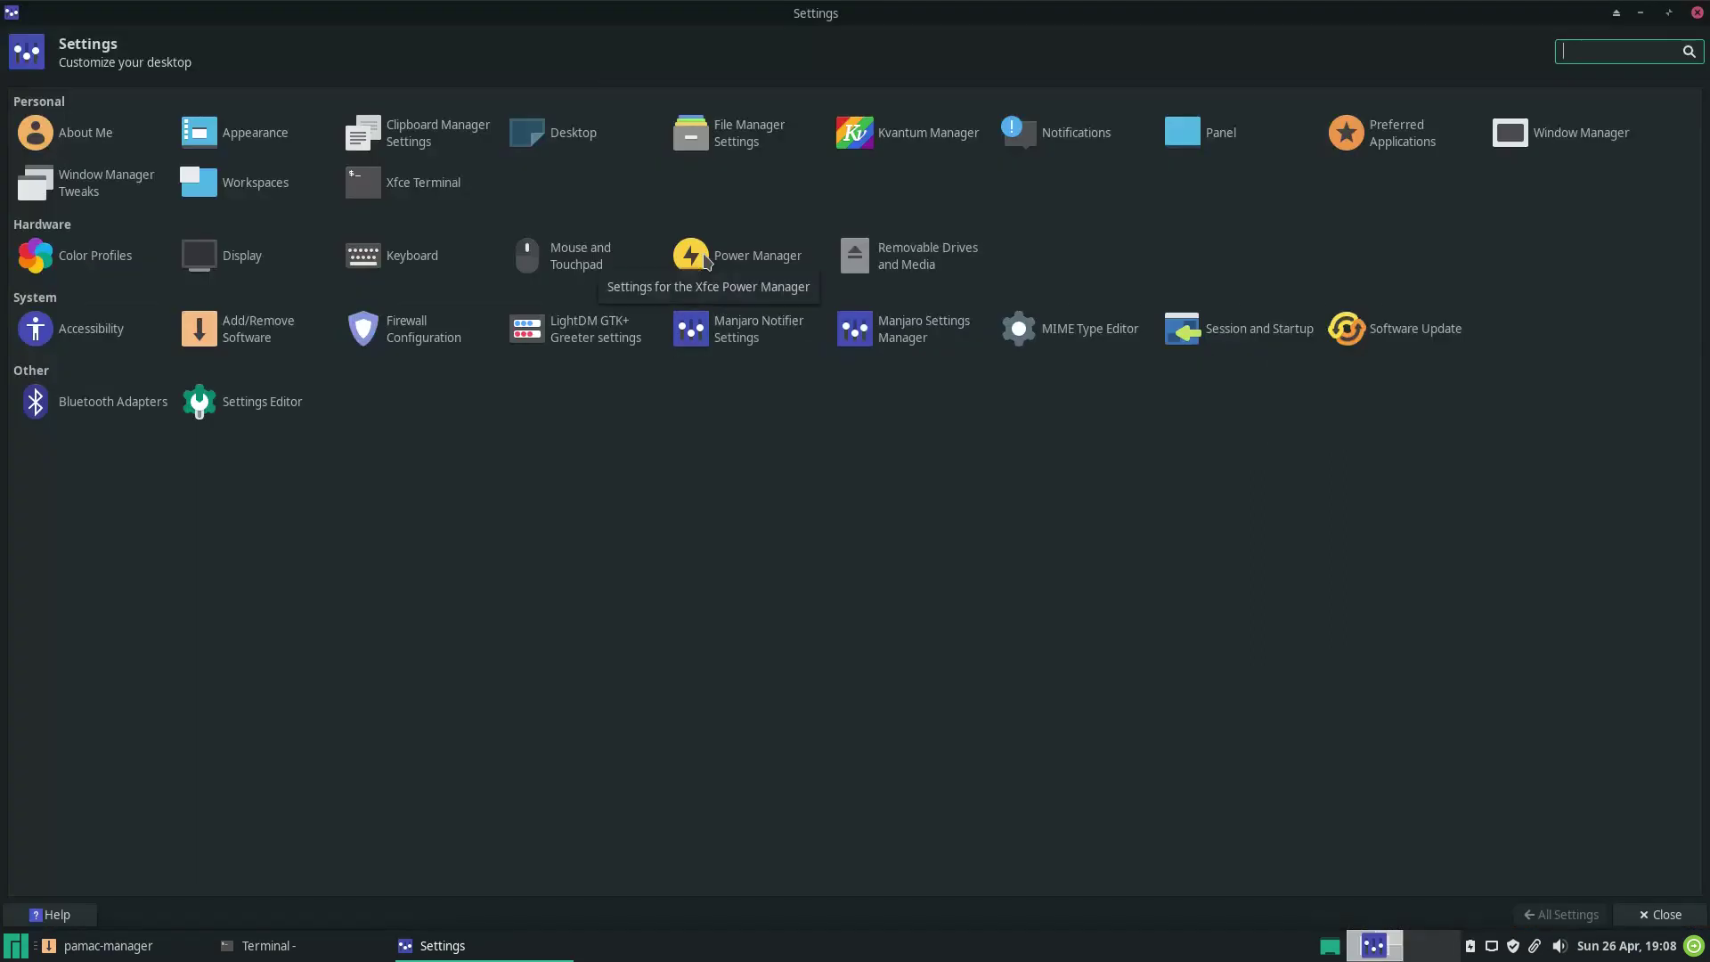
click(207, 190)
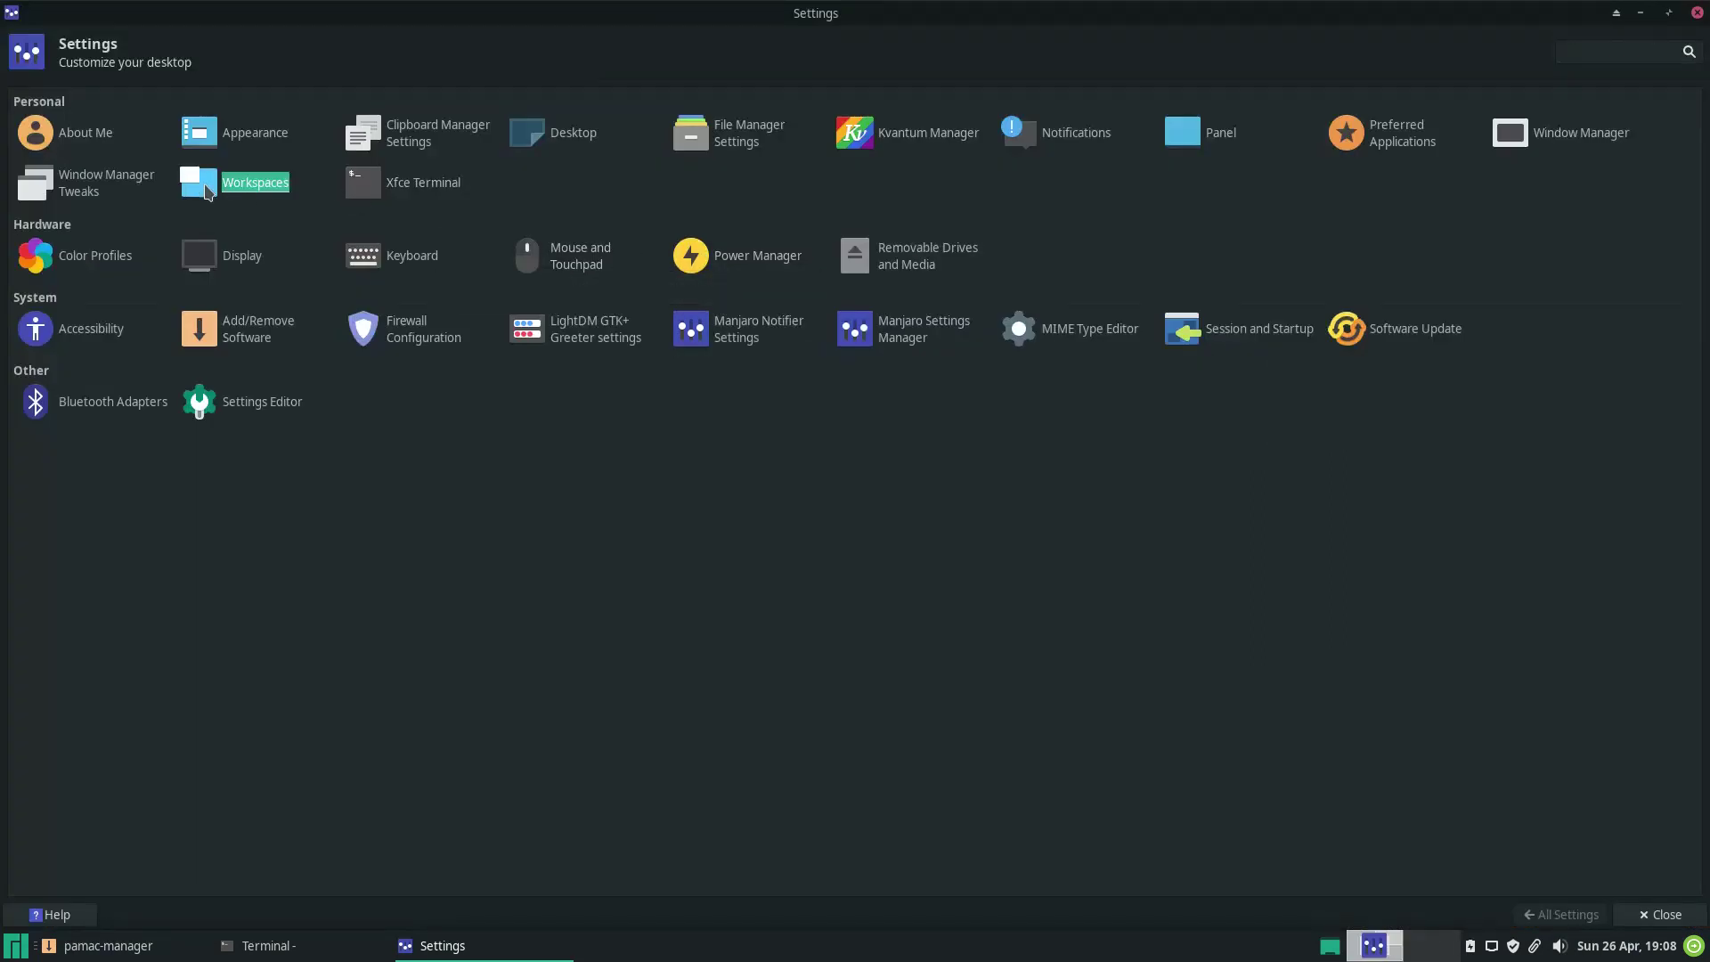
click(121, 98)
click(1561, 914)
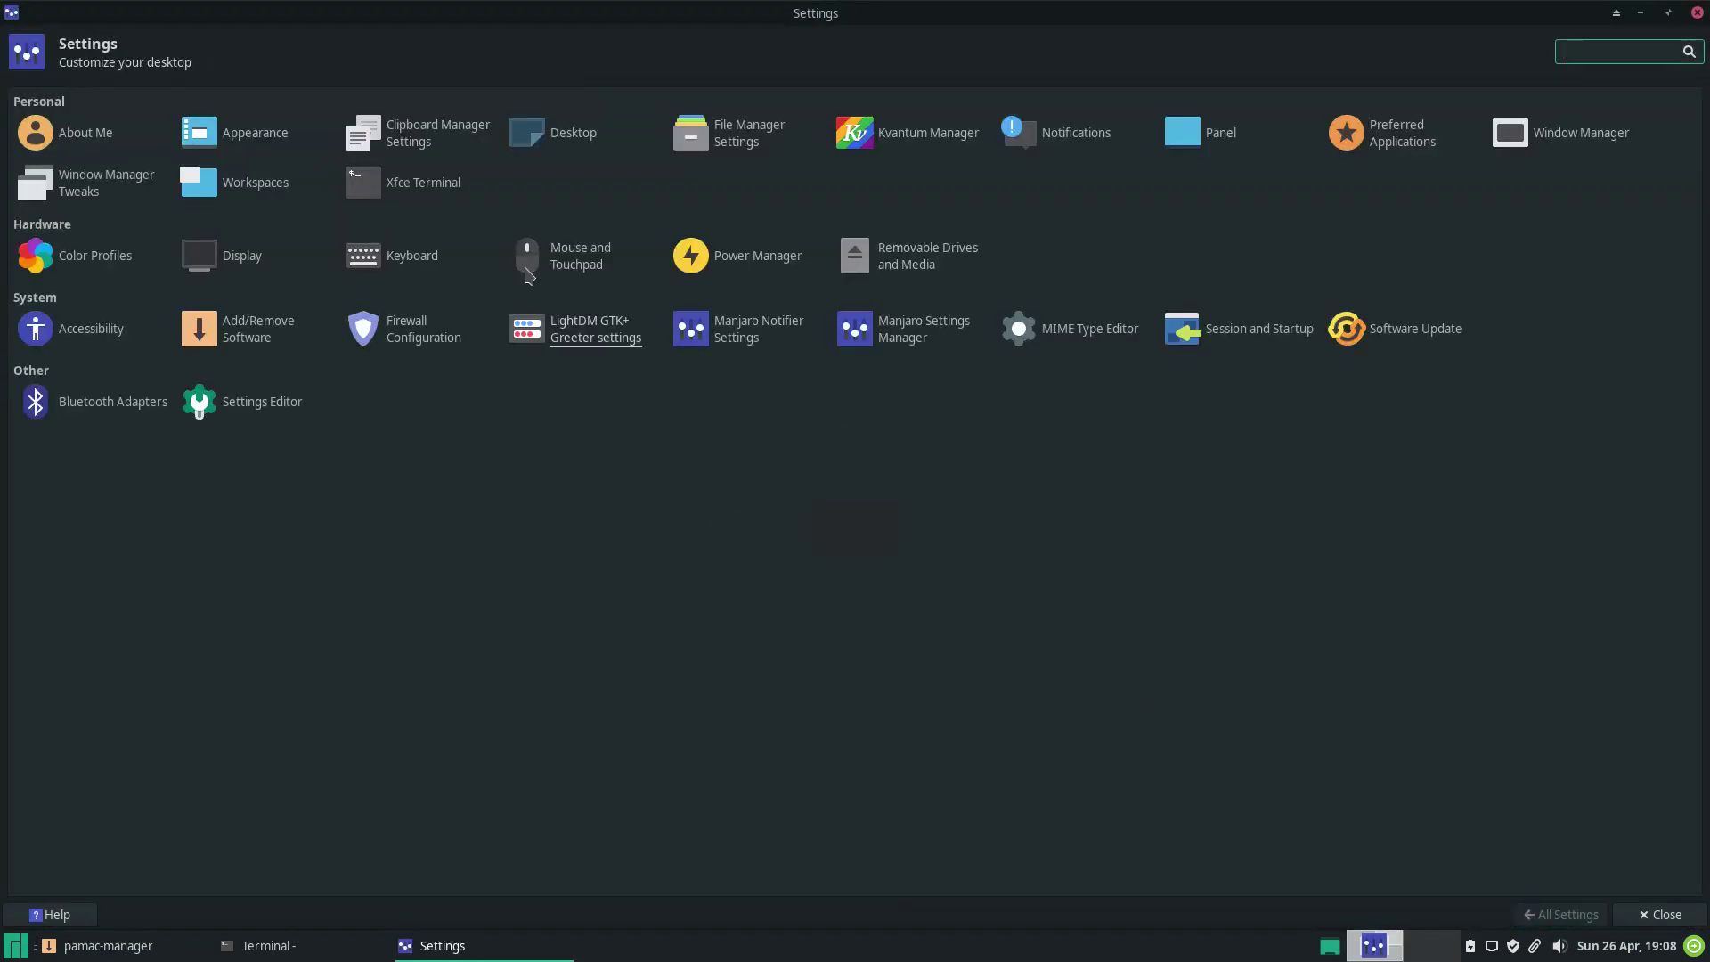
Browse the terminal preferences' Drop-down, Appearance, Colors, Compatibility and Advanced tabs, then close them.
click(423, 183)
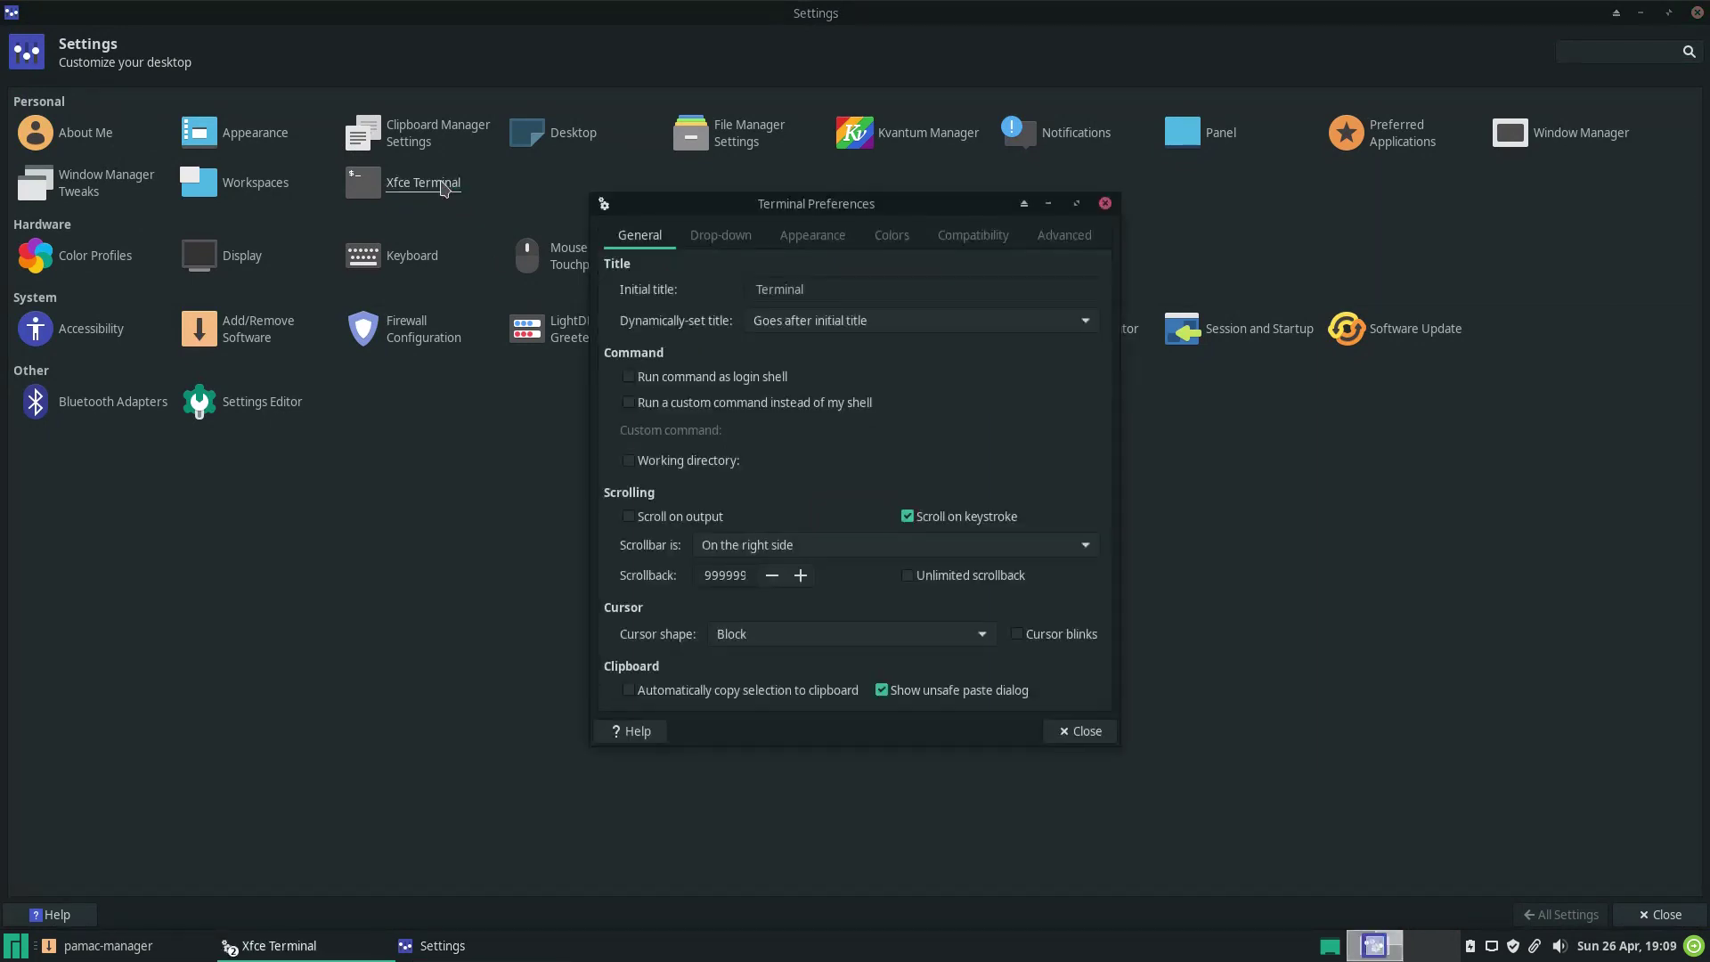
click(720, 235)
click(813, 235)
click(891, 235)
click(973, 235)
click(1065, 235)
click(1104, 203)
Look at the Color Profiles settings, cancel adding a monitor profile, and view the Display settings.
click(114, 259)
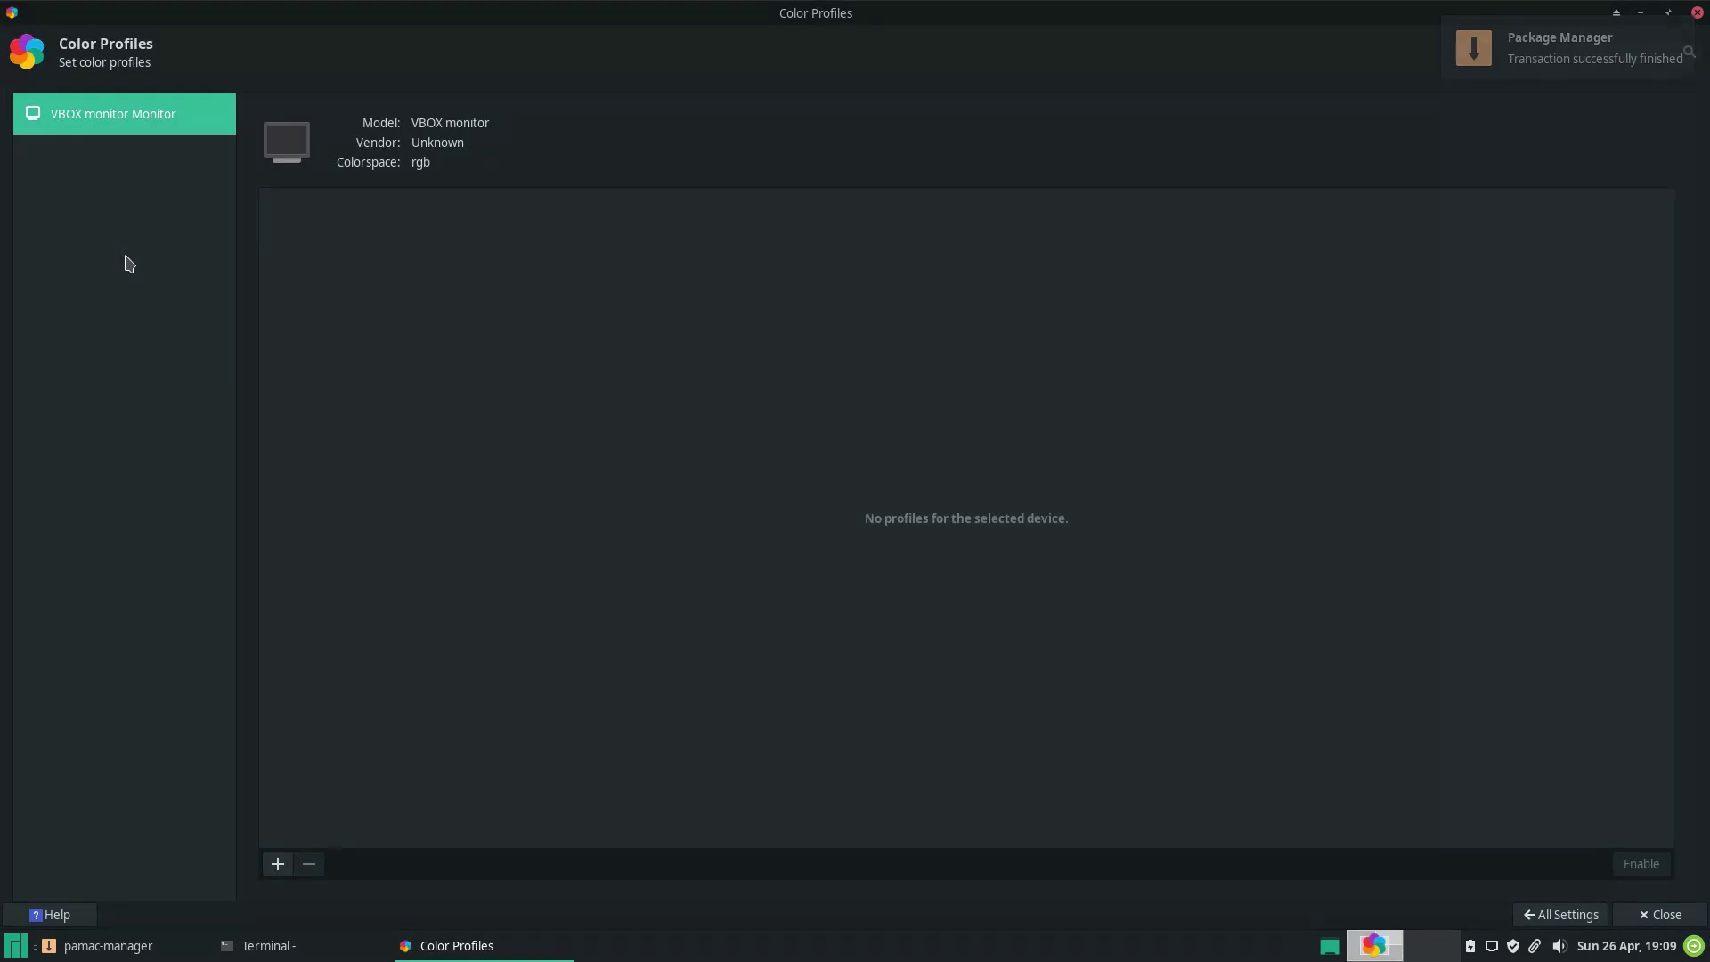
click(278, 864)
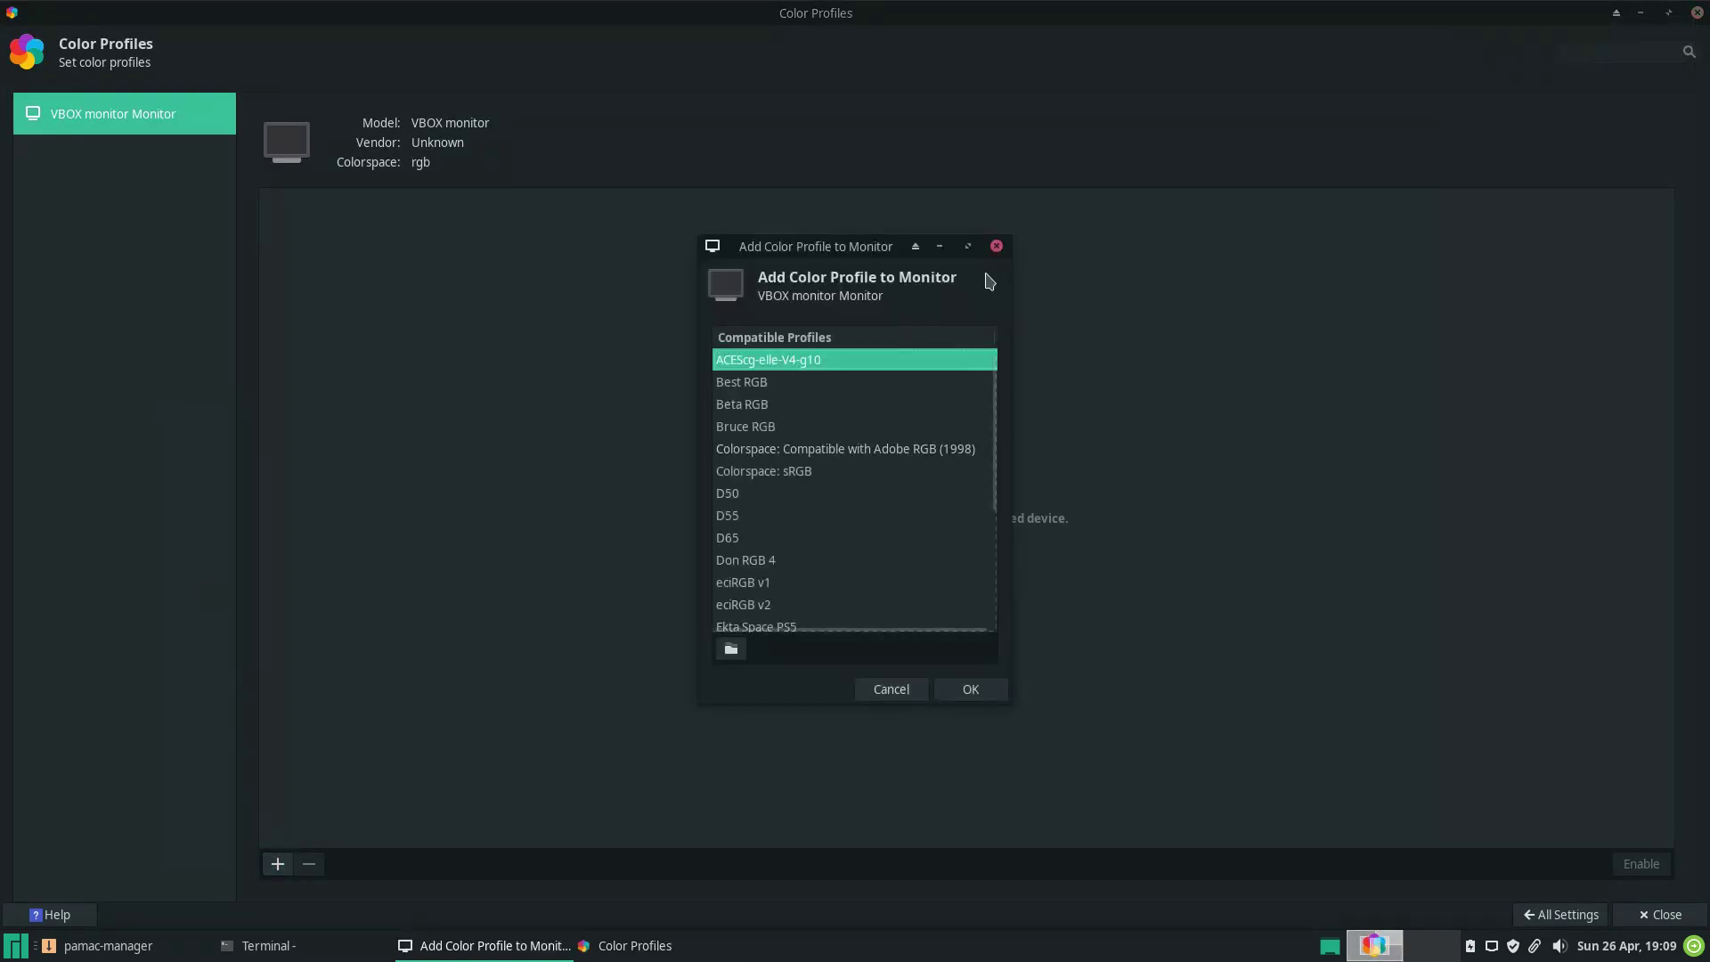
click(997, 246)
click(1530, 917)
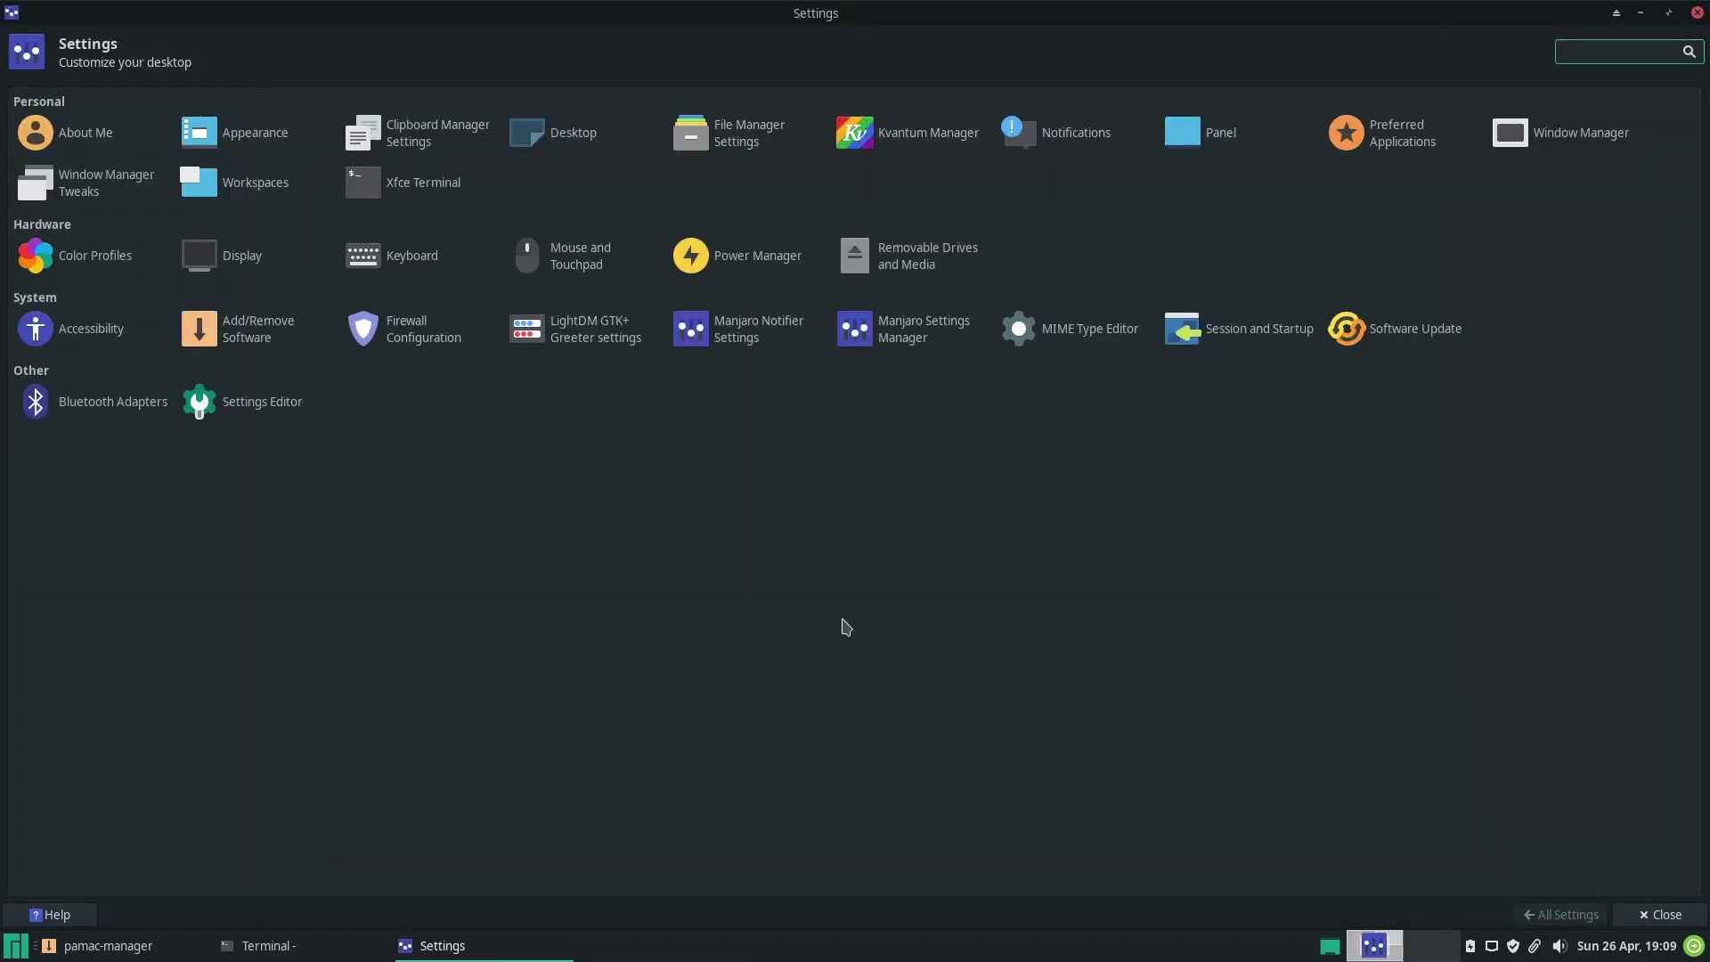
click(241, 257)
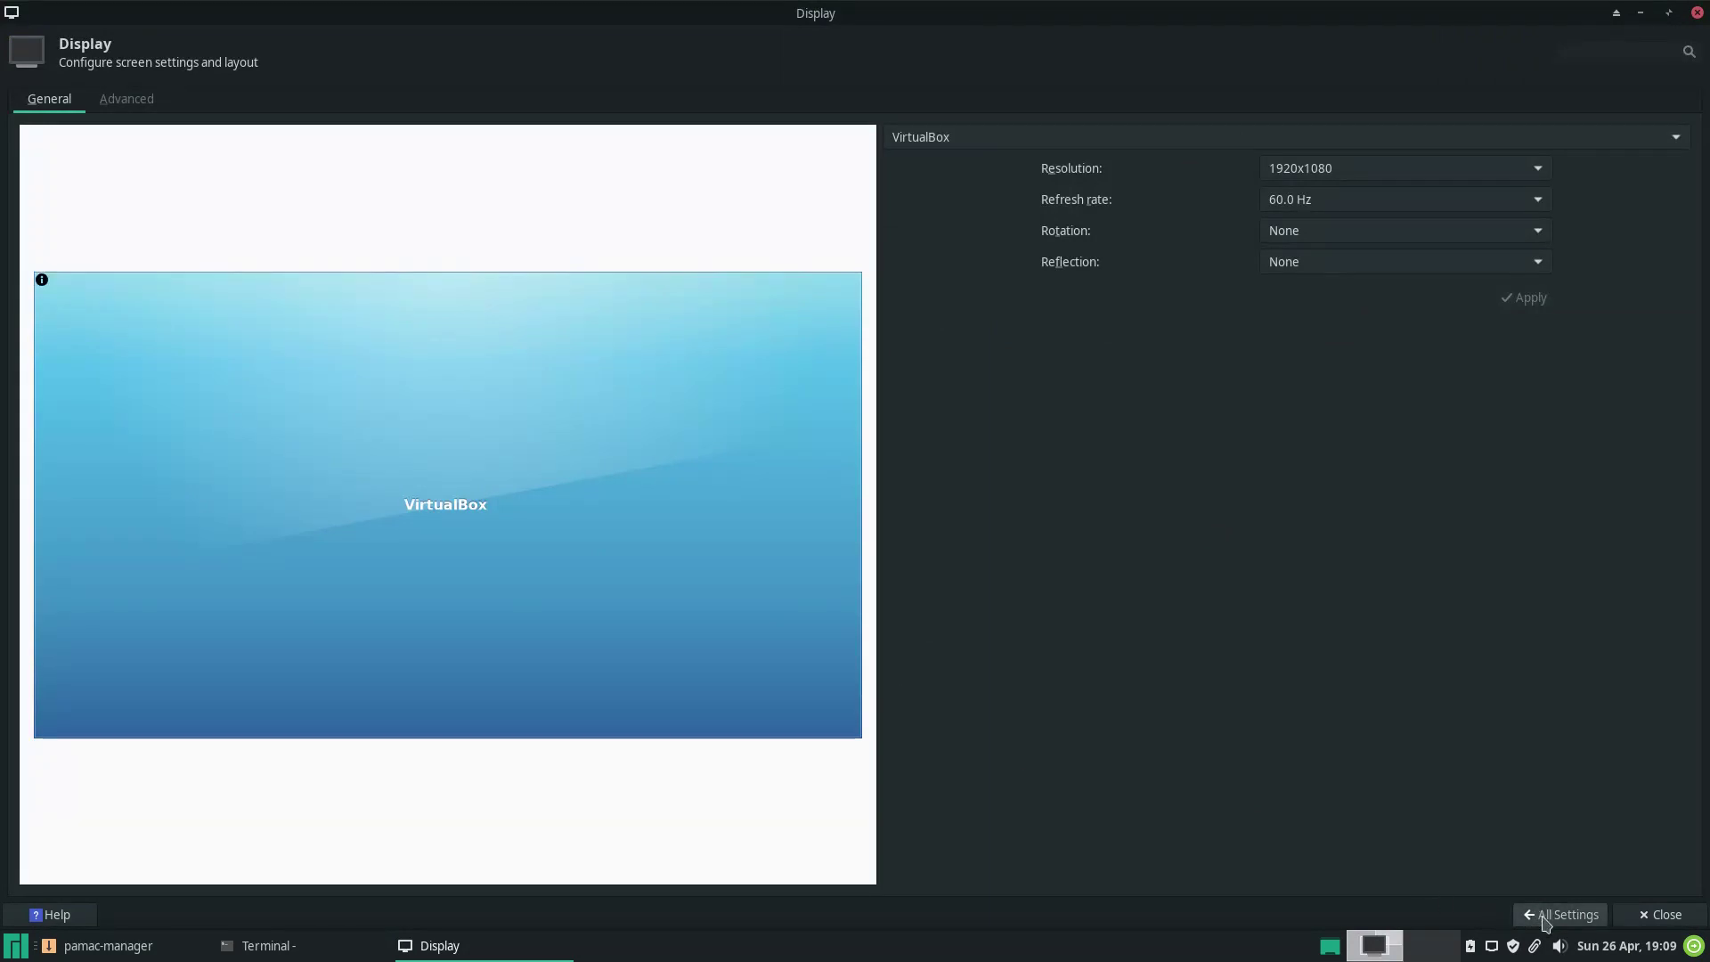
click(1542, 915)
Check the Keyboard settings' Application Shortcuts and Layout tabs.
click(411, 256)
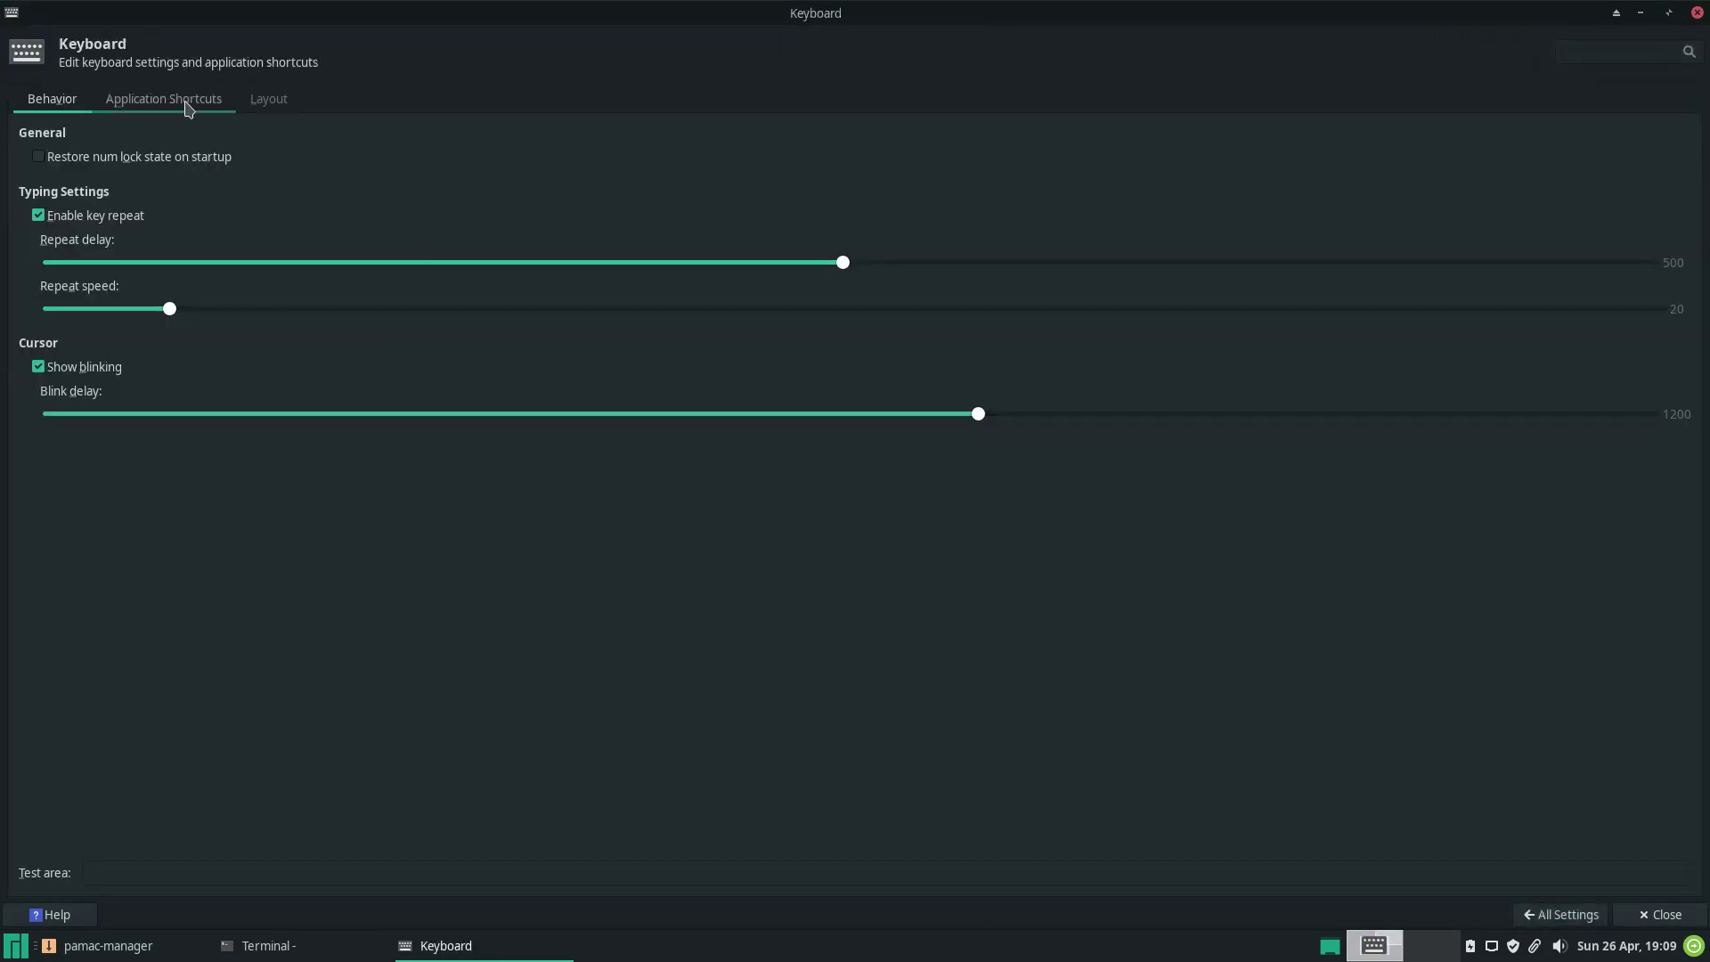
click(270, 100)
click(1547, 922)
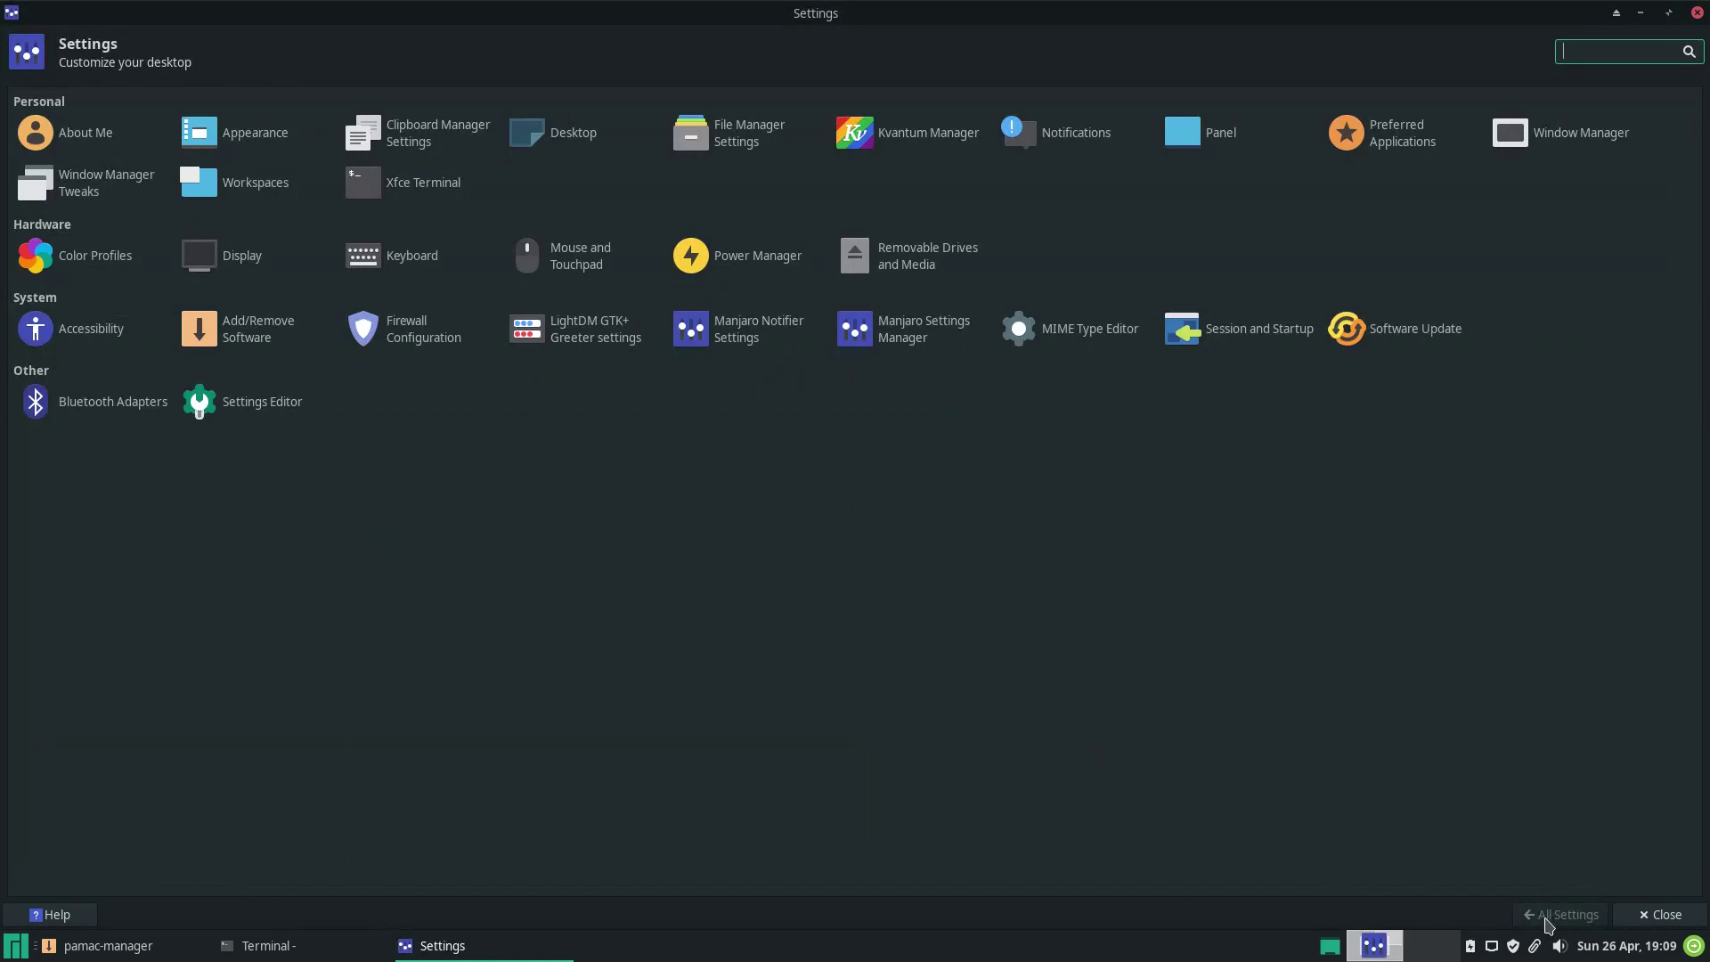
click(442, 269)
click(192, 101)
click(269, 99)
click(1543, 915)
View the Mouse and Touchpad settings' pointer behavior and theme tabs.
click(576, 246)
click(125, 98)
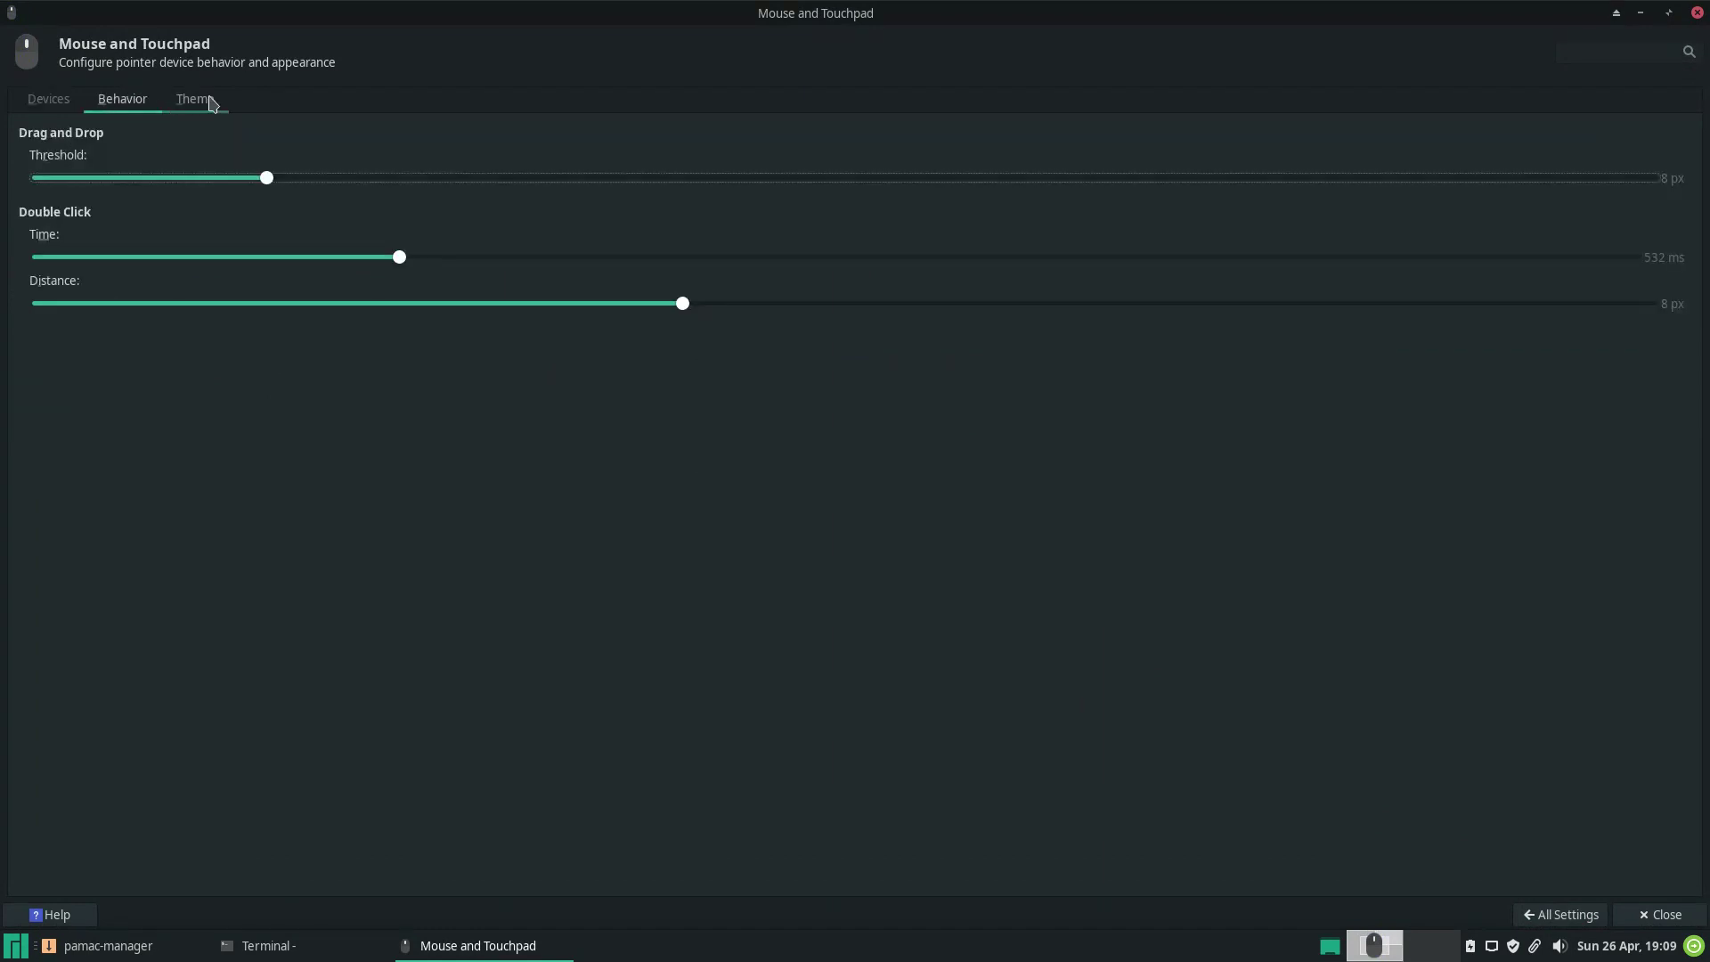
click(195, 98)
click(1560, 914)
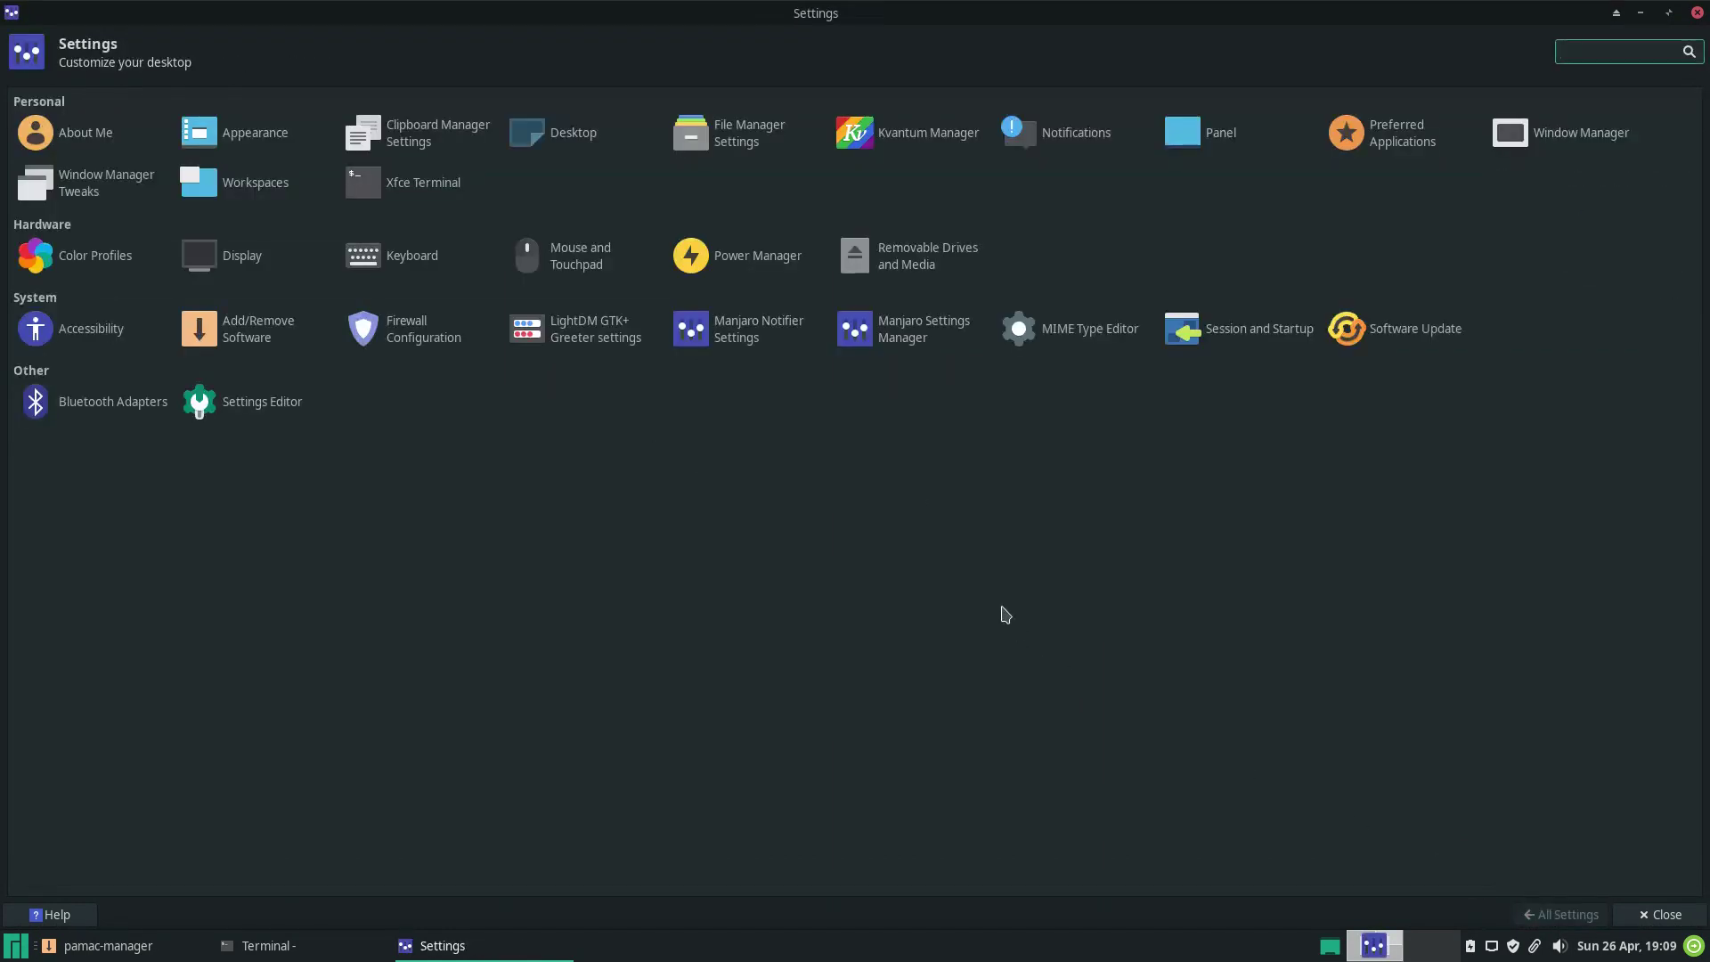
Browse the Power Manager's System, Display and Devices tabs, including the battery details.
click(760, 255)
click(142, 100)
click(188, 99)
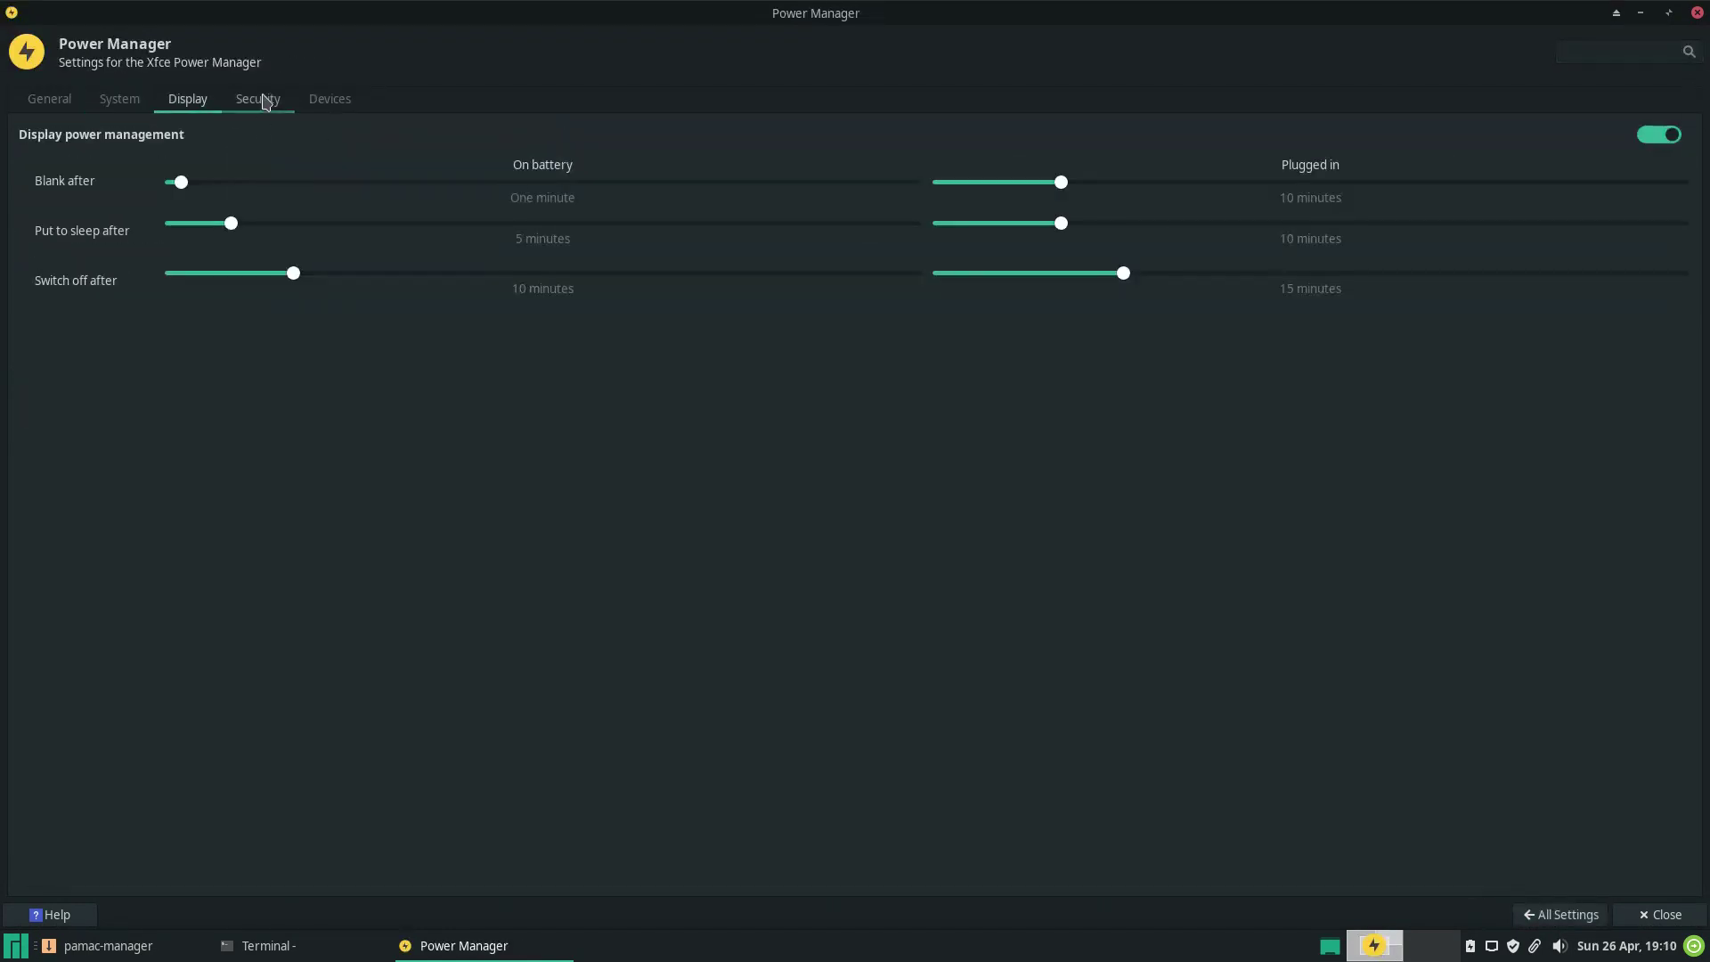
click(326, 100)
click(124, 191)
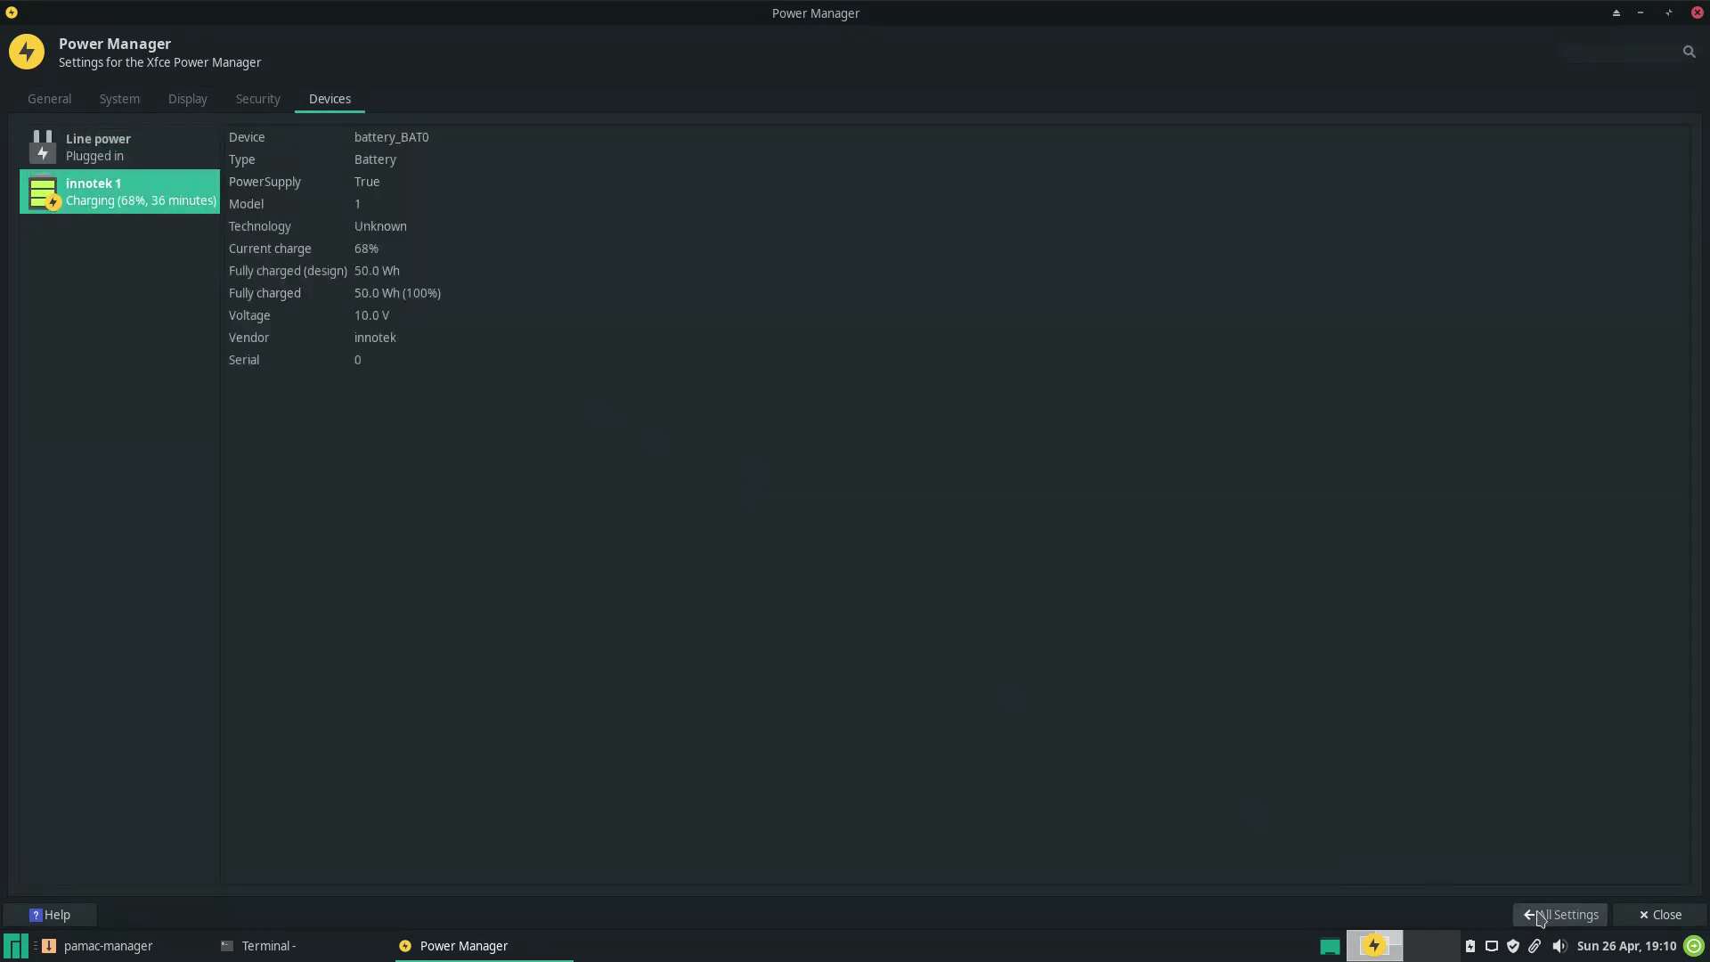
click(1561, 915)
Browse Removable Drives and Media tabs: Multimedia, Cameras, PDAs, Printers and Input Devices.
click(922, 261)
click(129, 99)
click(214, 99)
click(280, 100)
click(344, 99)
click(432, 99)
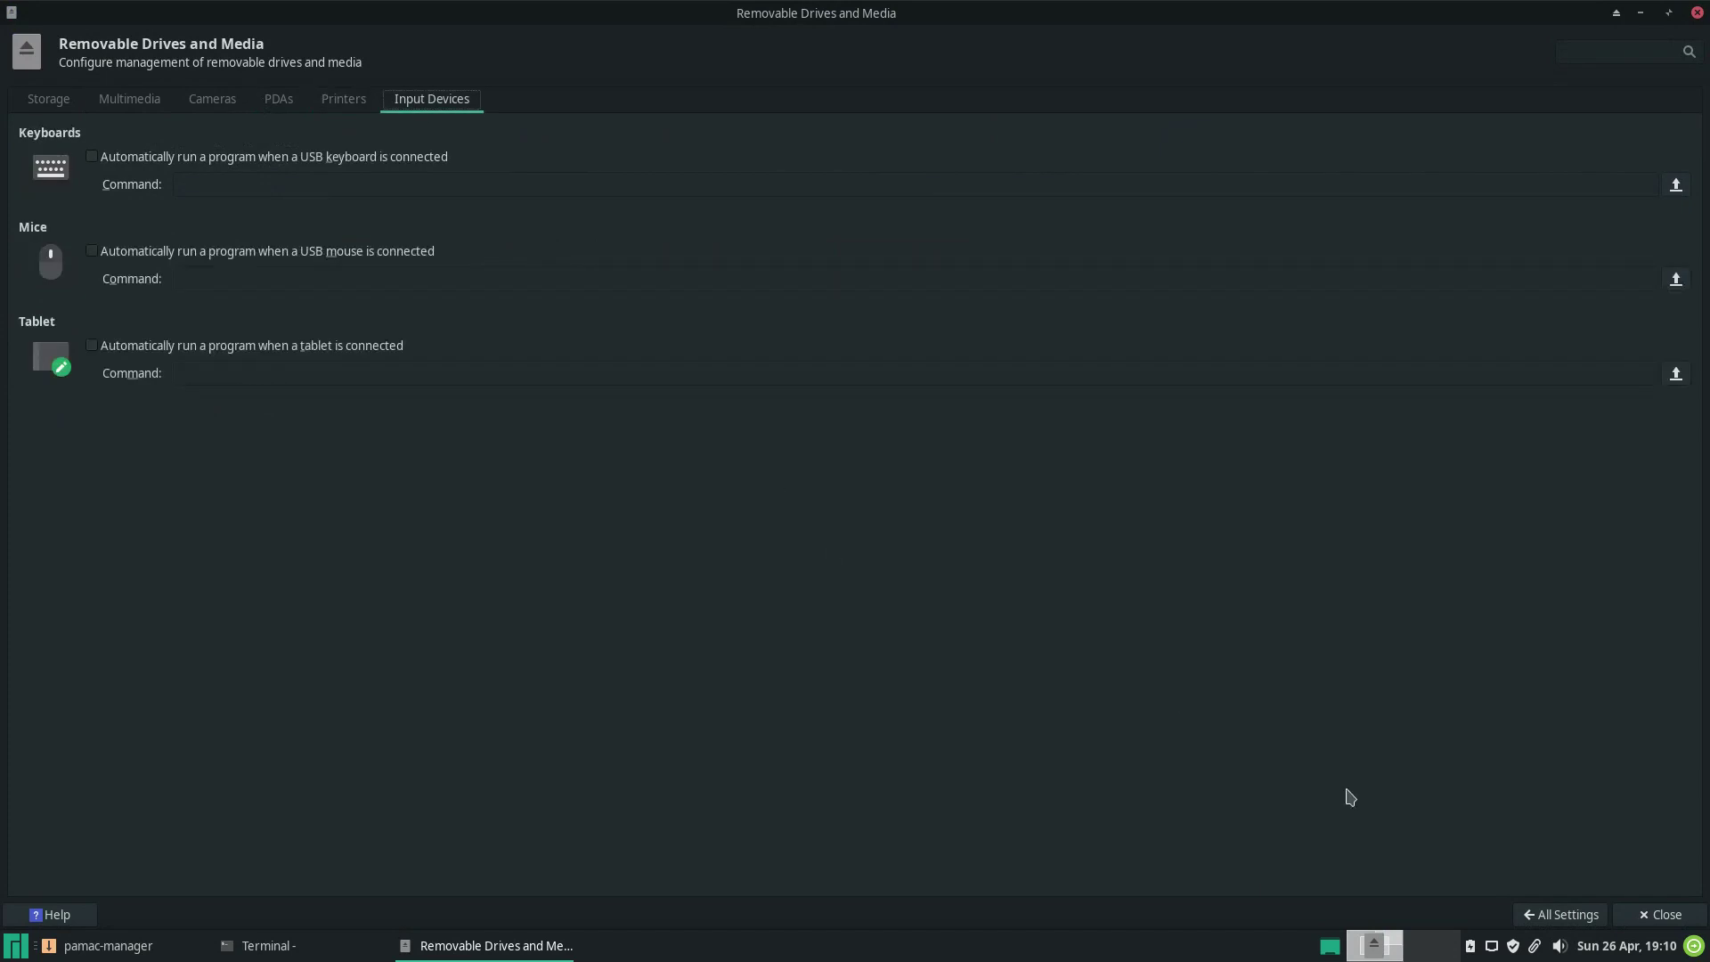
click(1560, 914)
View the Accessibility Keyboard and Mouse emulation options, then go back to All Settings.
click(91, 329)
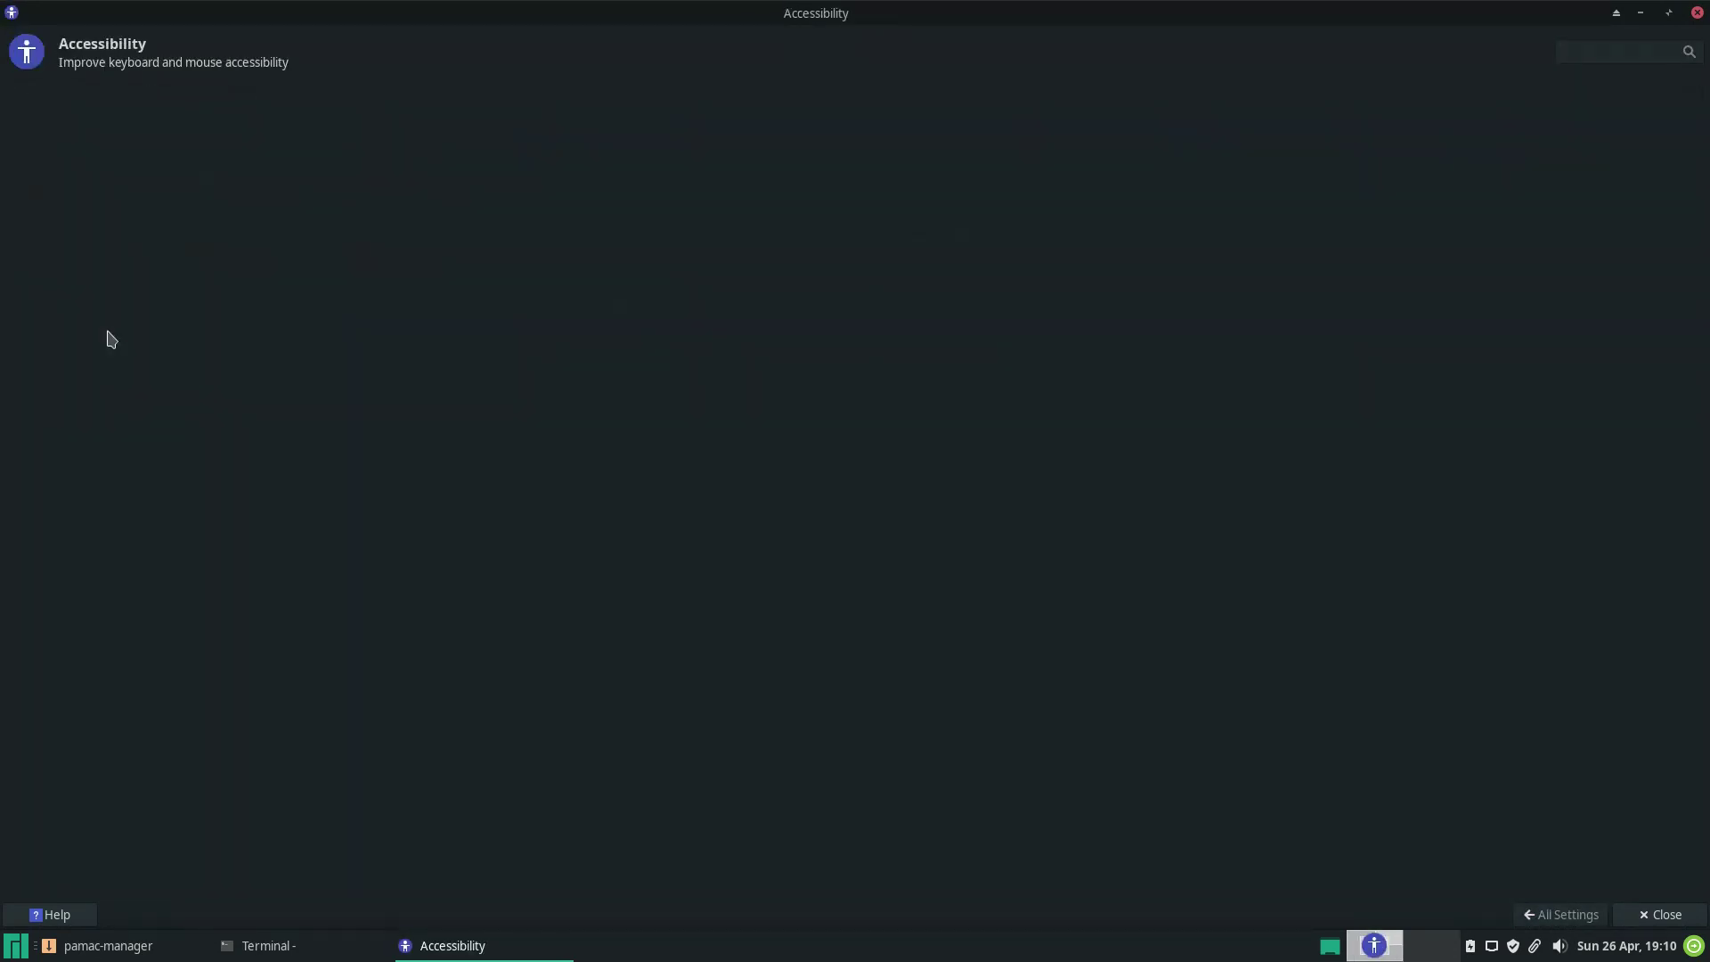
click(201, 101)
click(276, 100)
click(1560, 915)
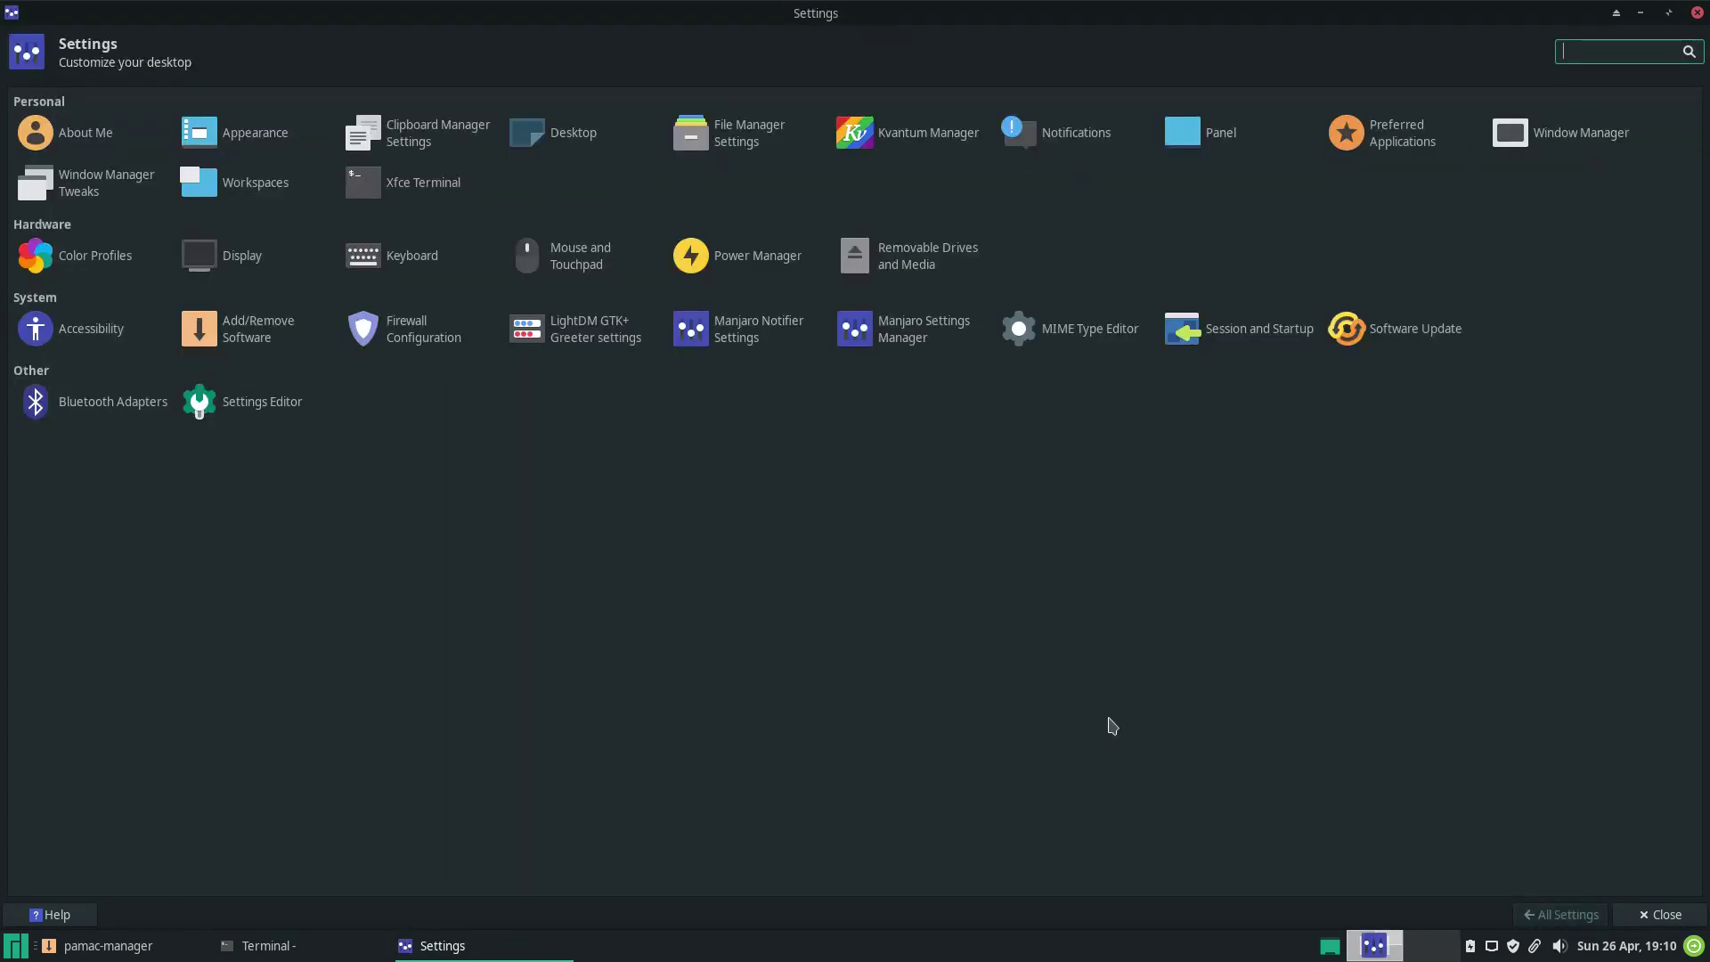
click(276, 329)
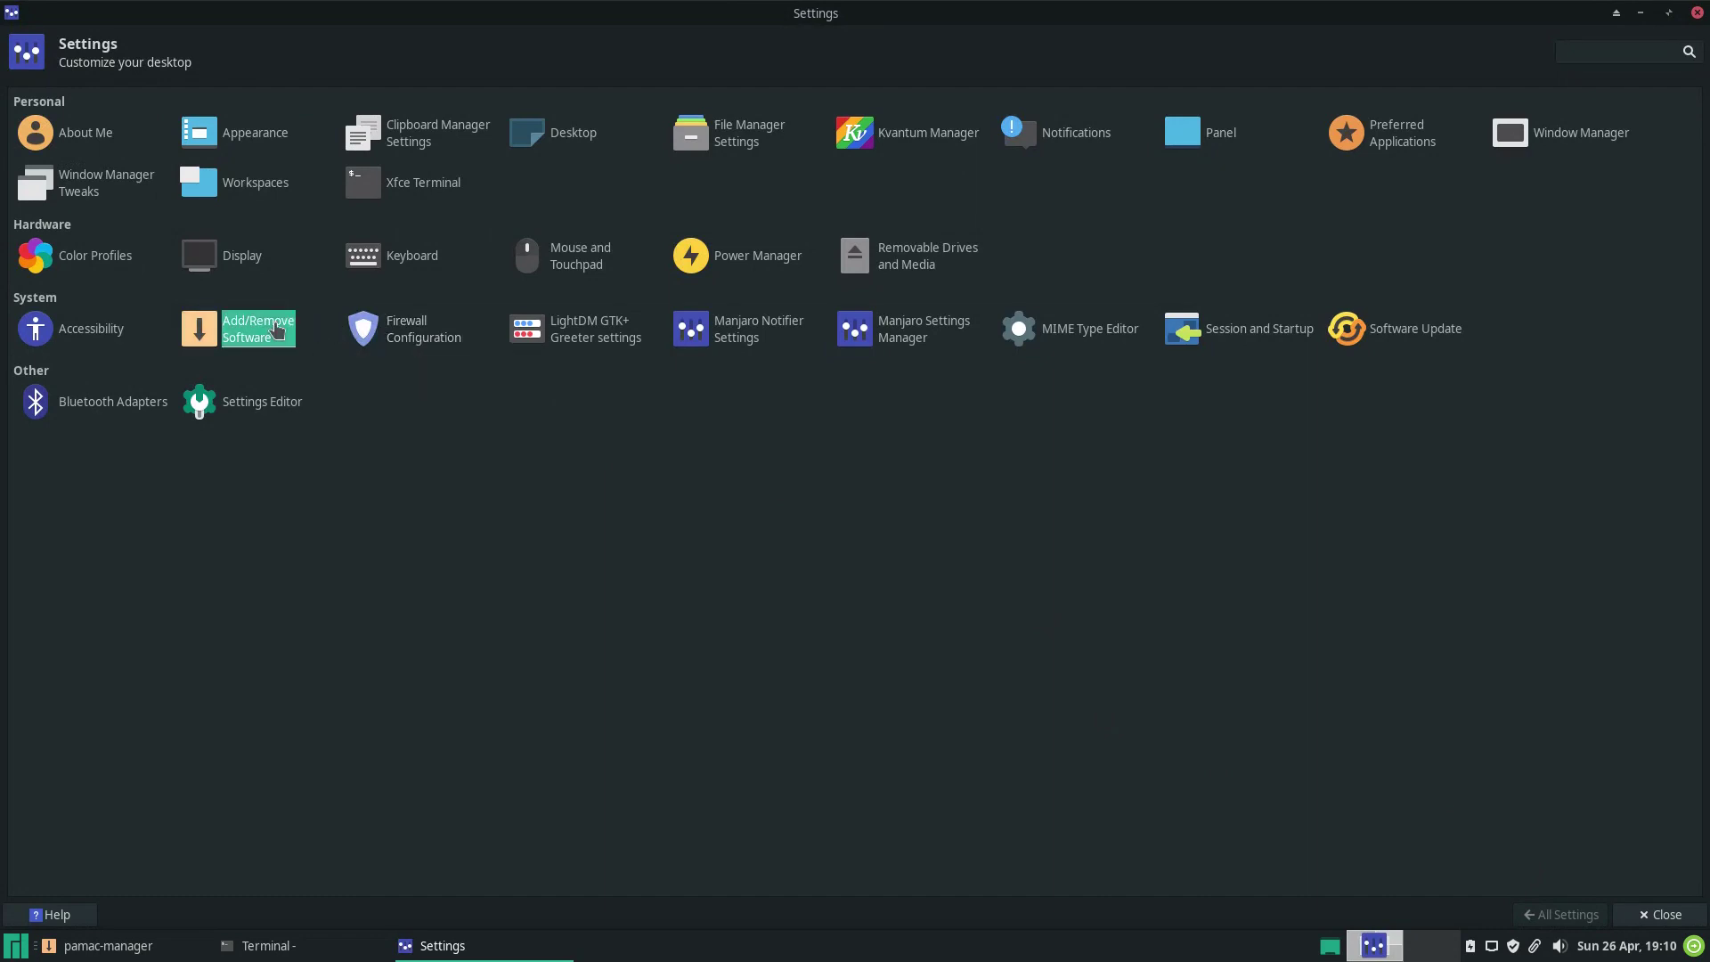
Authenticate into the Gufw firewall, view its About box and Rules, Report and Log tabs, then close it.
click(416, 337)
text(****)
key(Return)
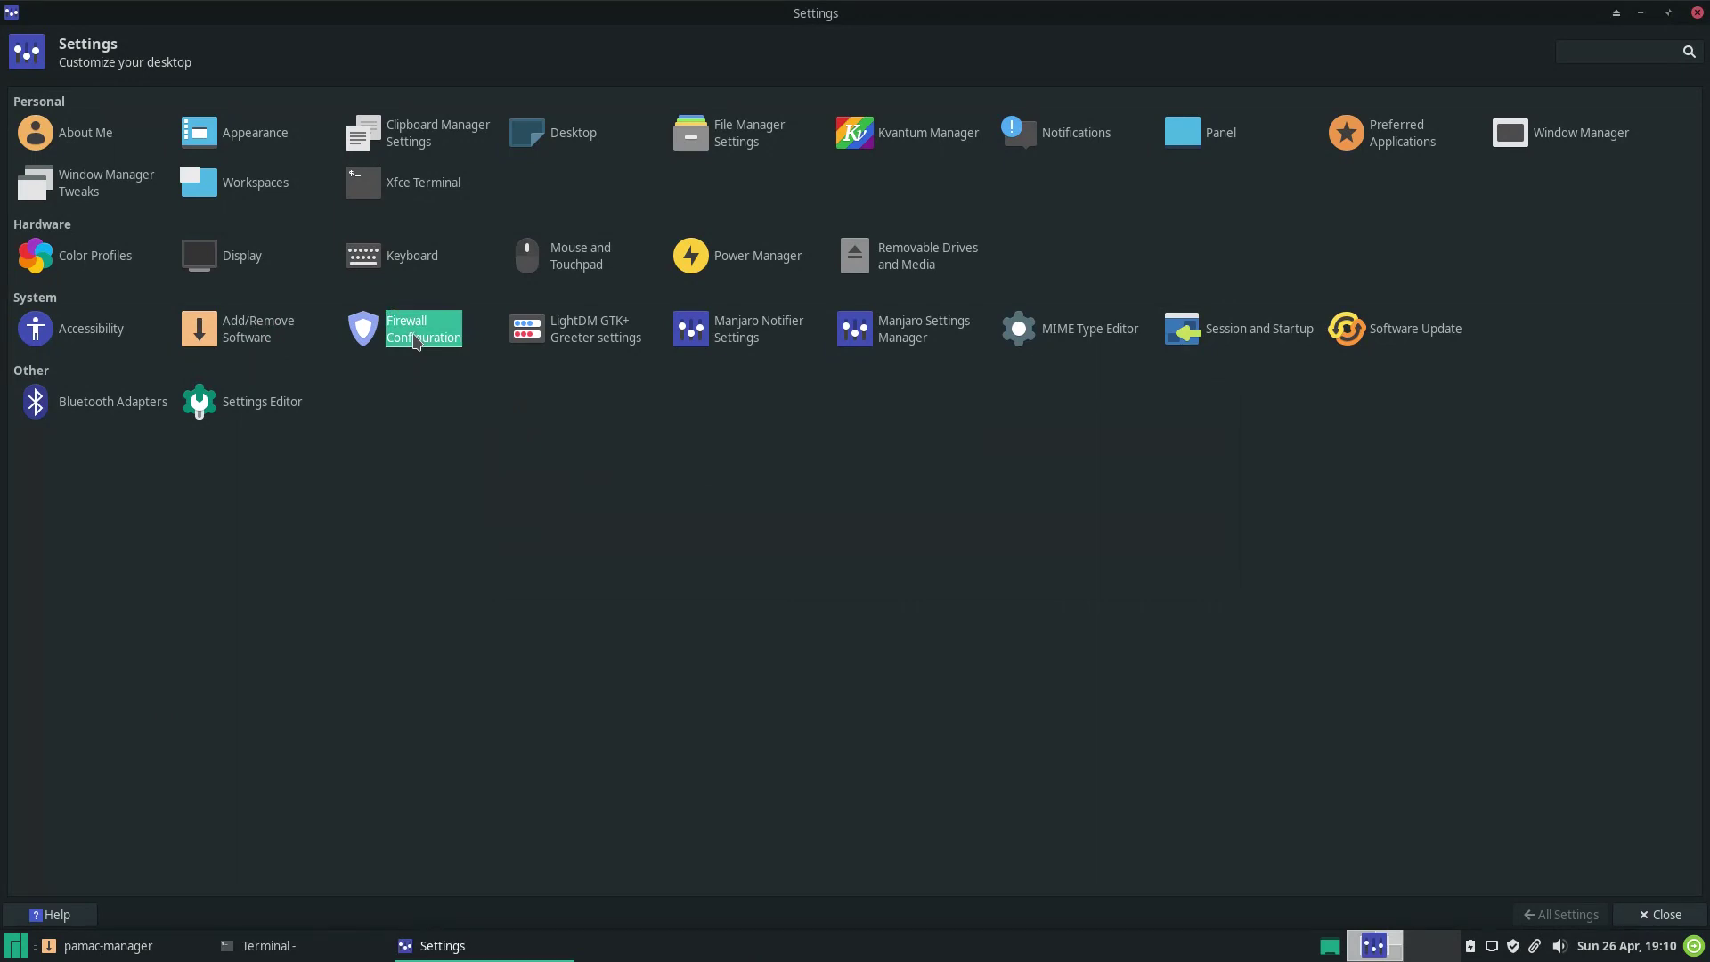
click(786, 256)
click(798, 456)
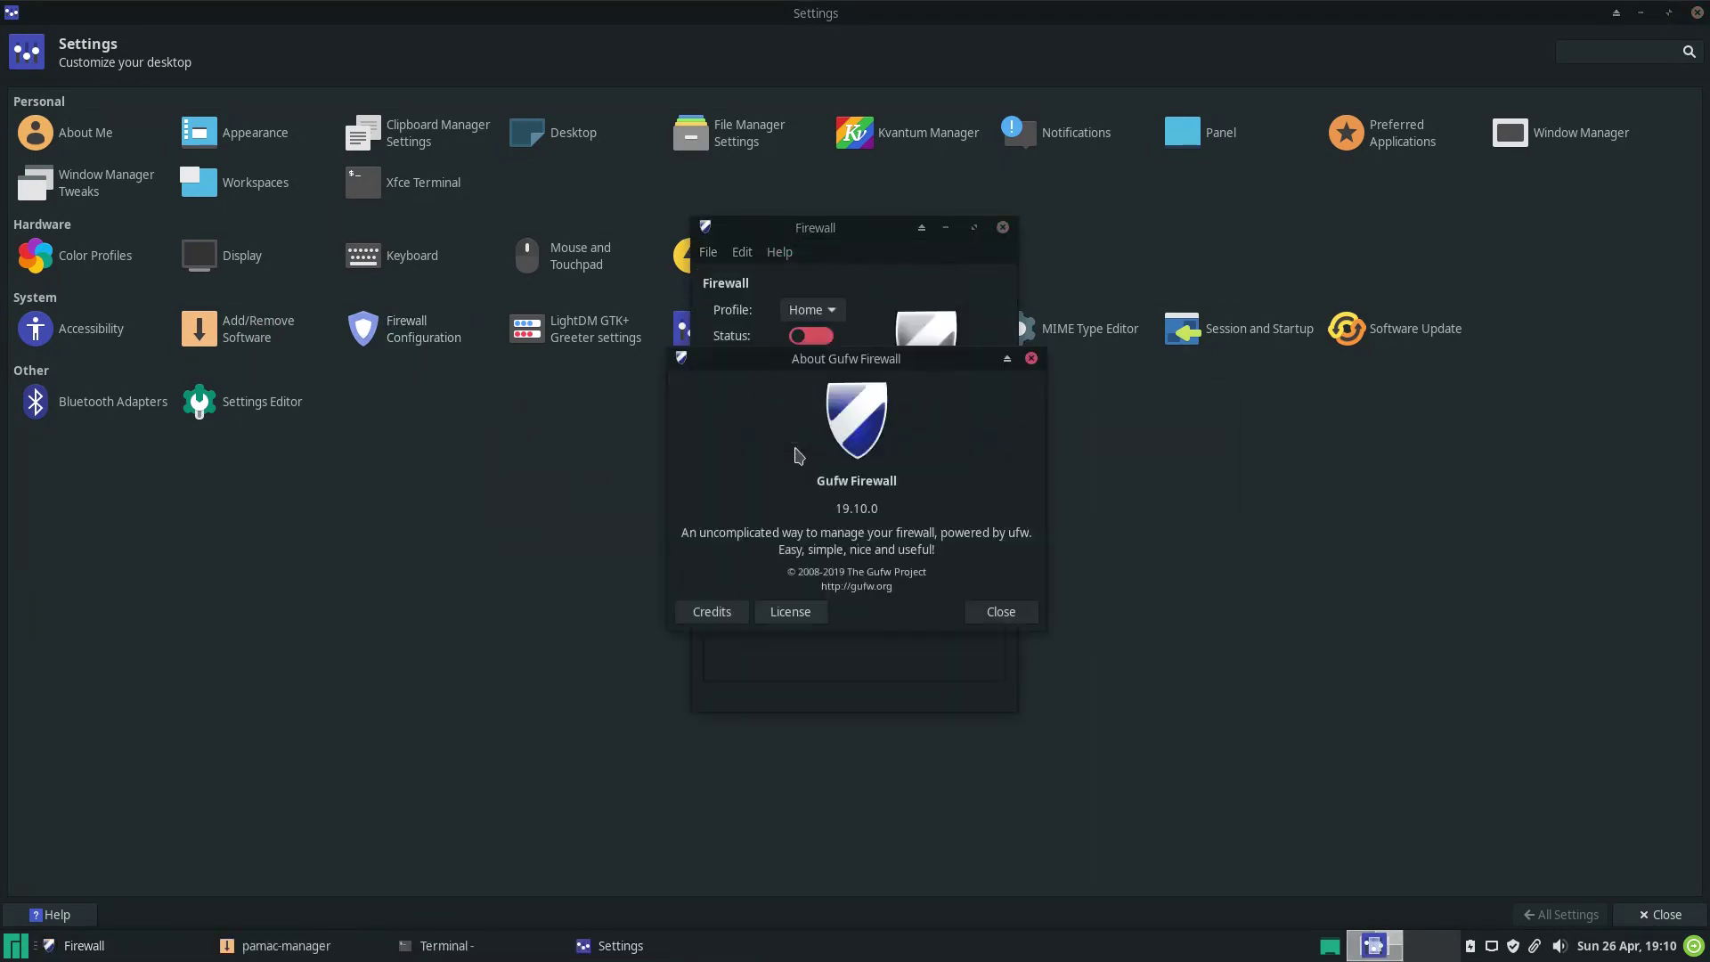
click(1031, 358)
click(781, 431)
click(867, 431)
click(955, 431)
click(1003, 228)
Look over the LightDM GTK+ Greeter window position and miscellaneous settings.
click(604, 327)
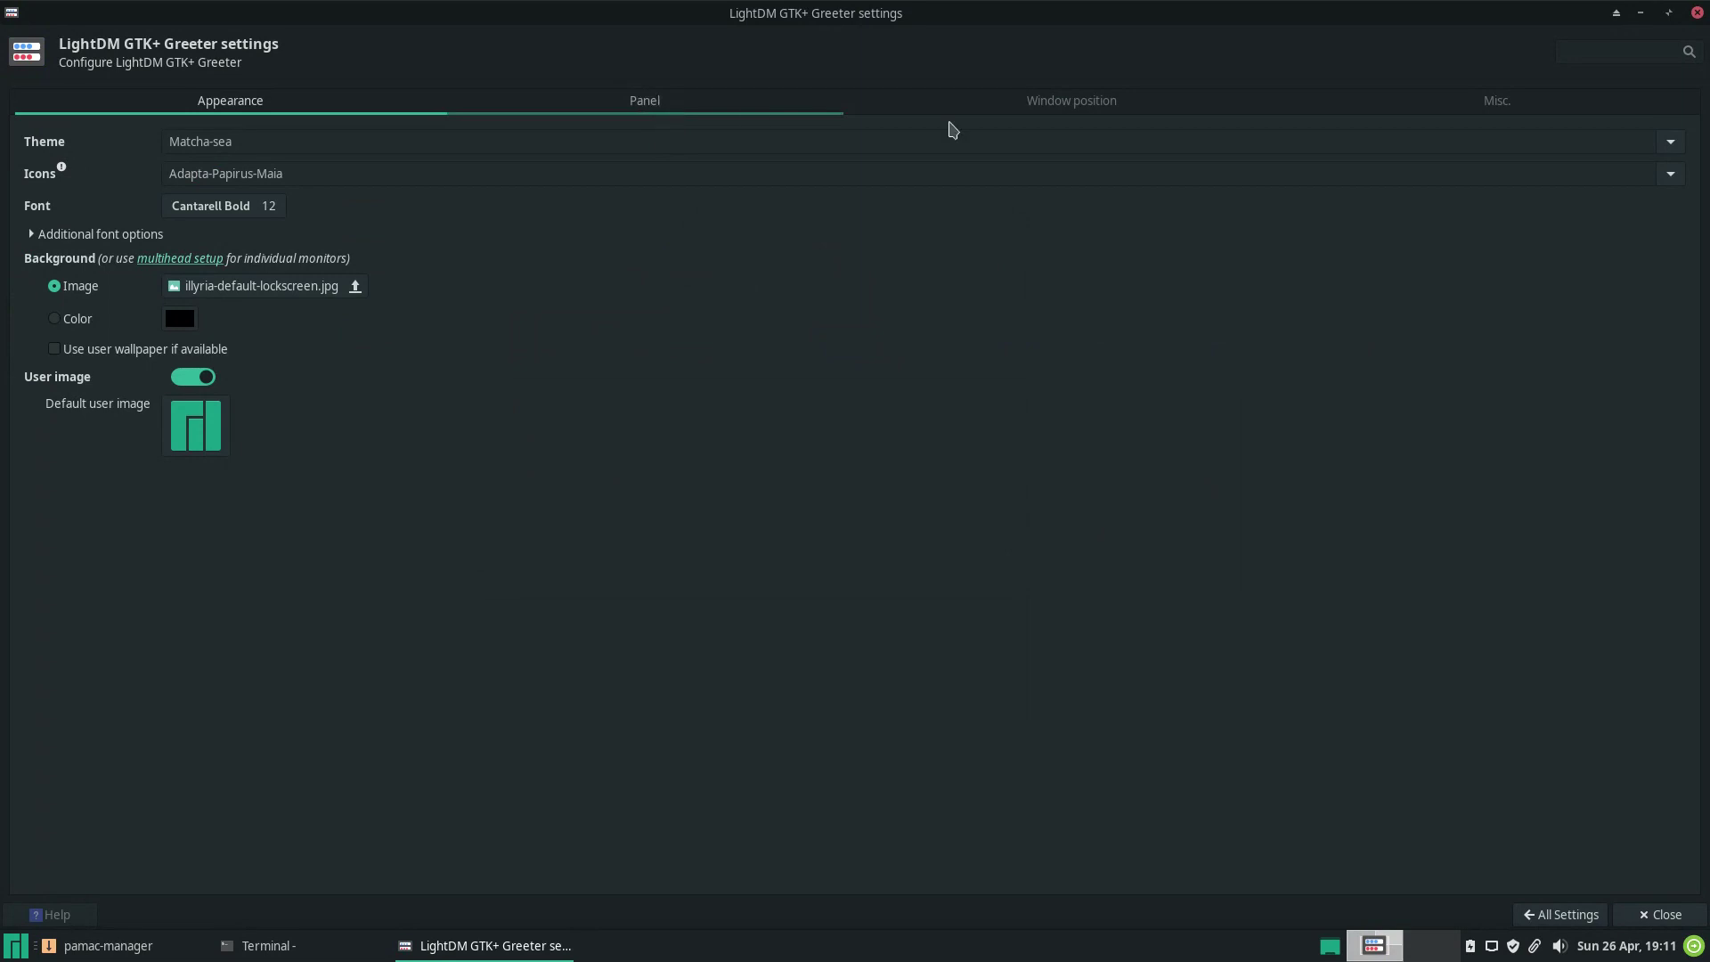
click(1176, 105)
click(1497, 100)
click(1561, 915)
Glance at the Manjaro notifier settings, close them, and launch Manjaro Settings Manager.
click(739, 336)
click(1033, 258)
click(918, 335)
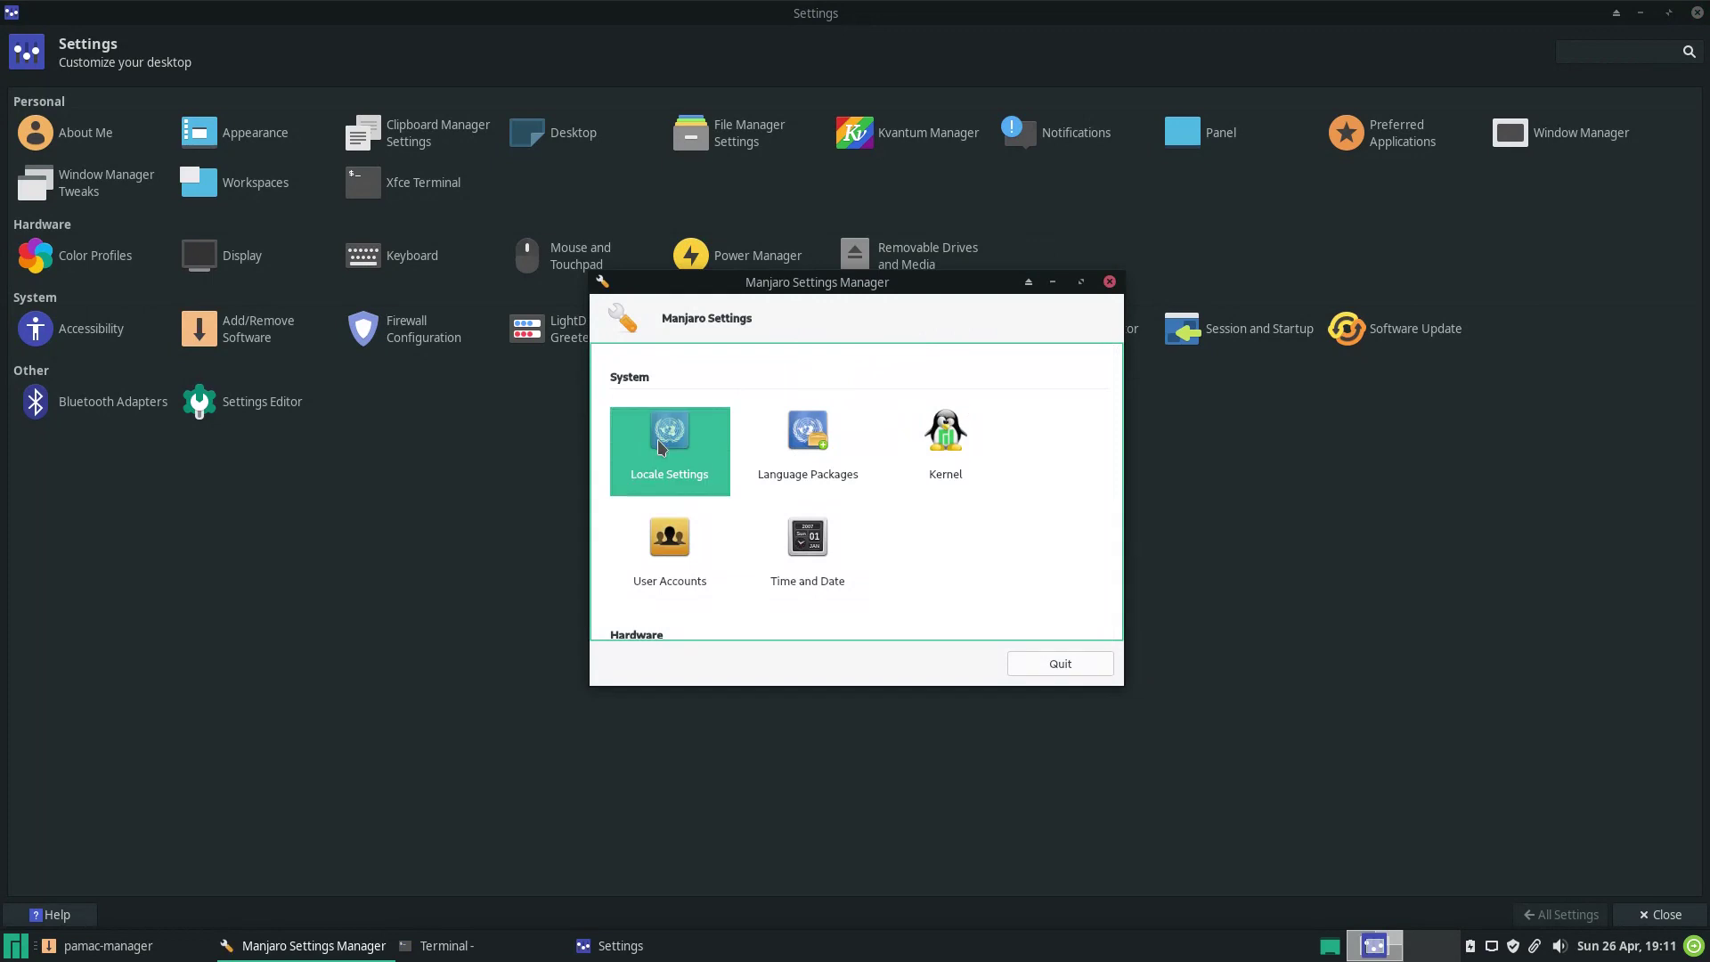
View the detailed Locale Settings and the User Accounts module, cancelling a new user.
click(657, 440)
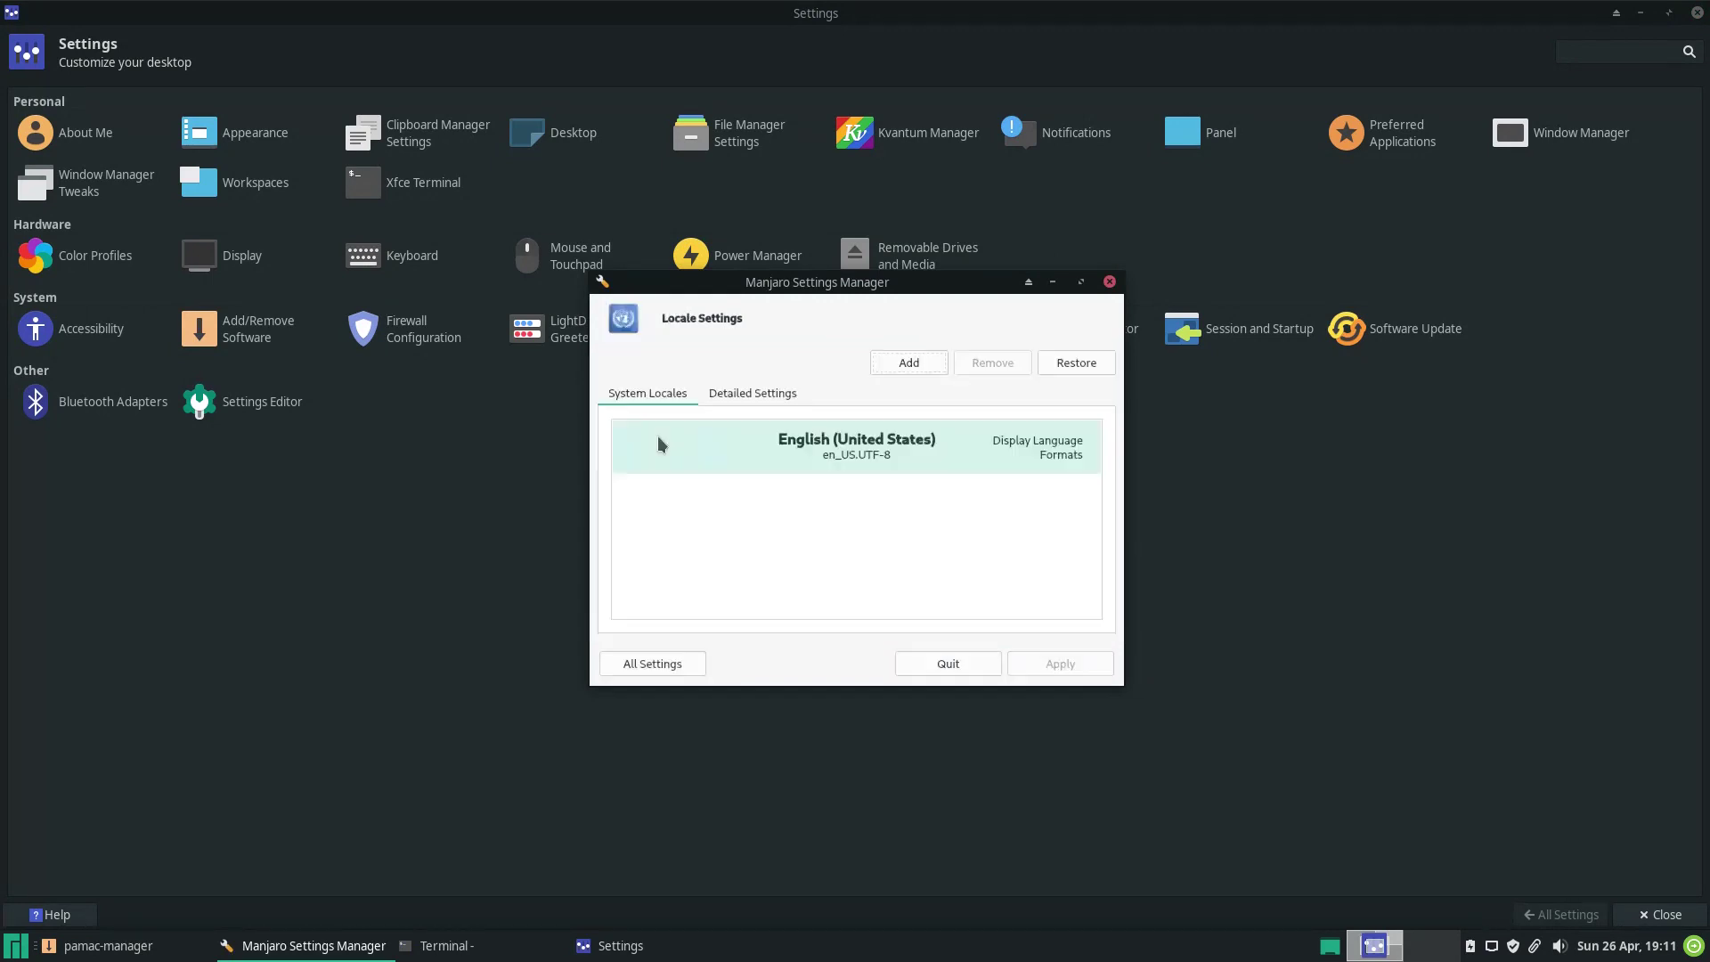
click(756, 390)
click(653, 674)
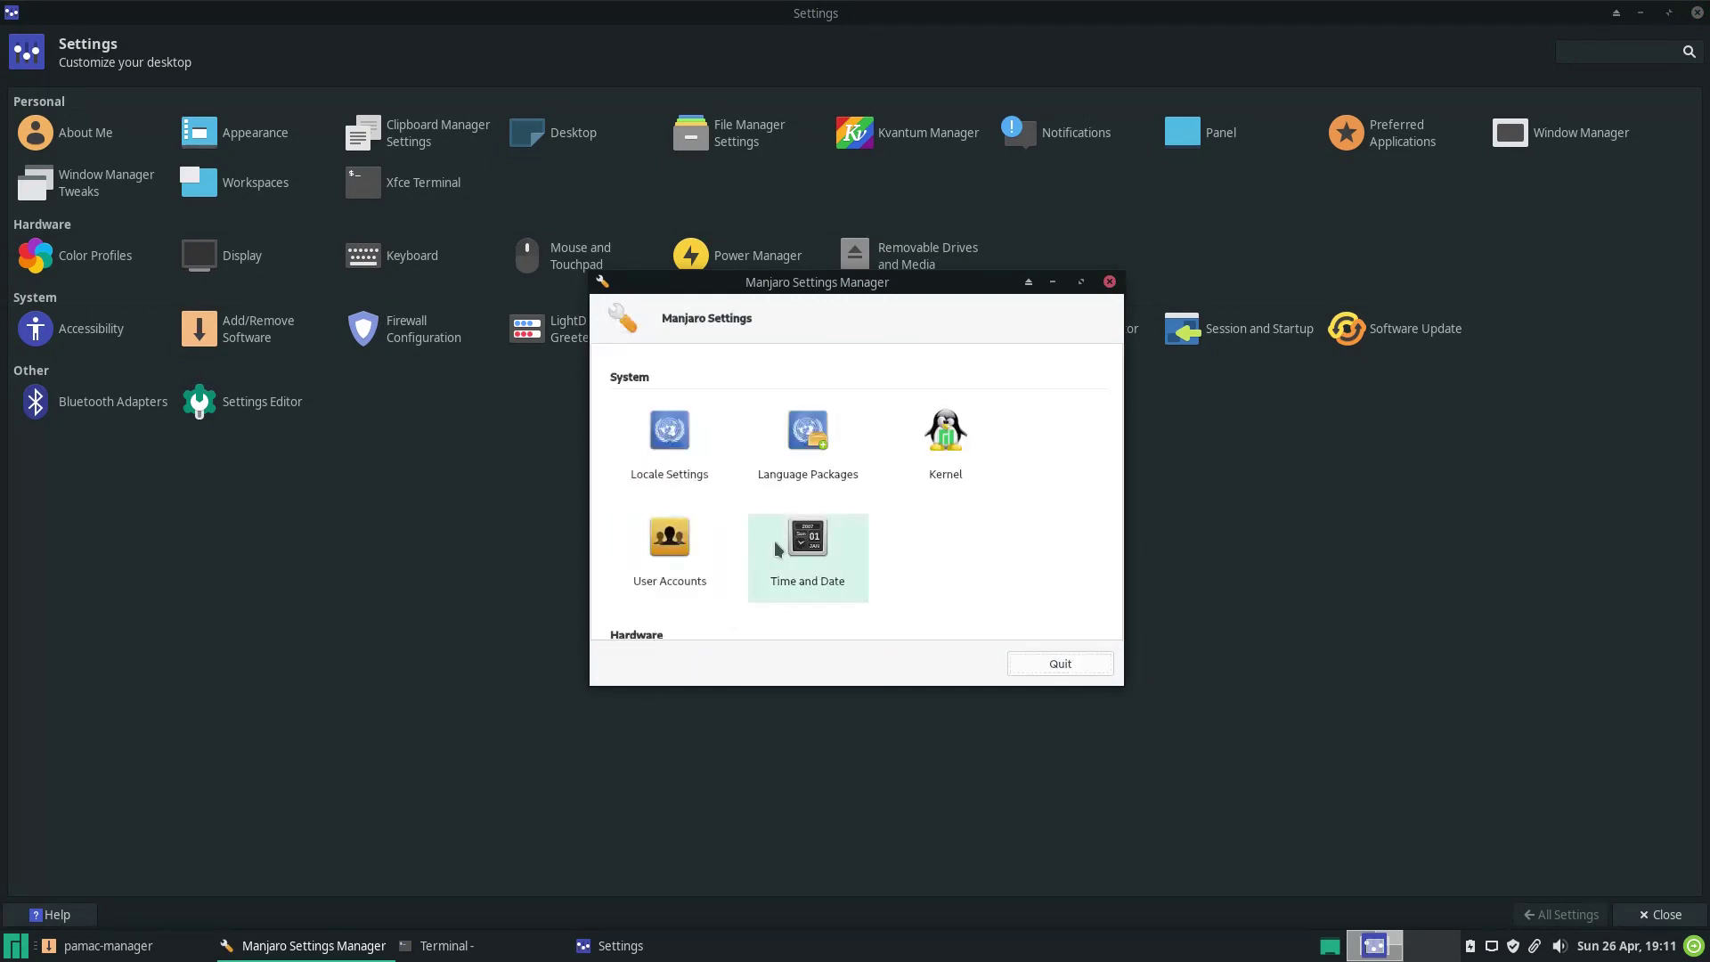
click(670, 566)
click(613, 617)
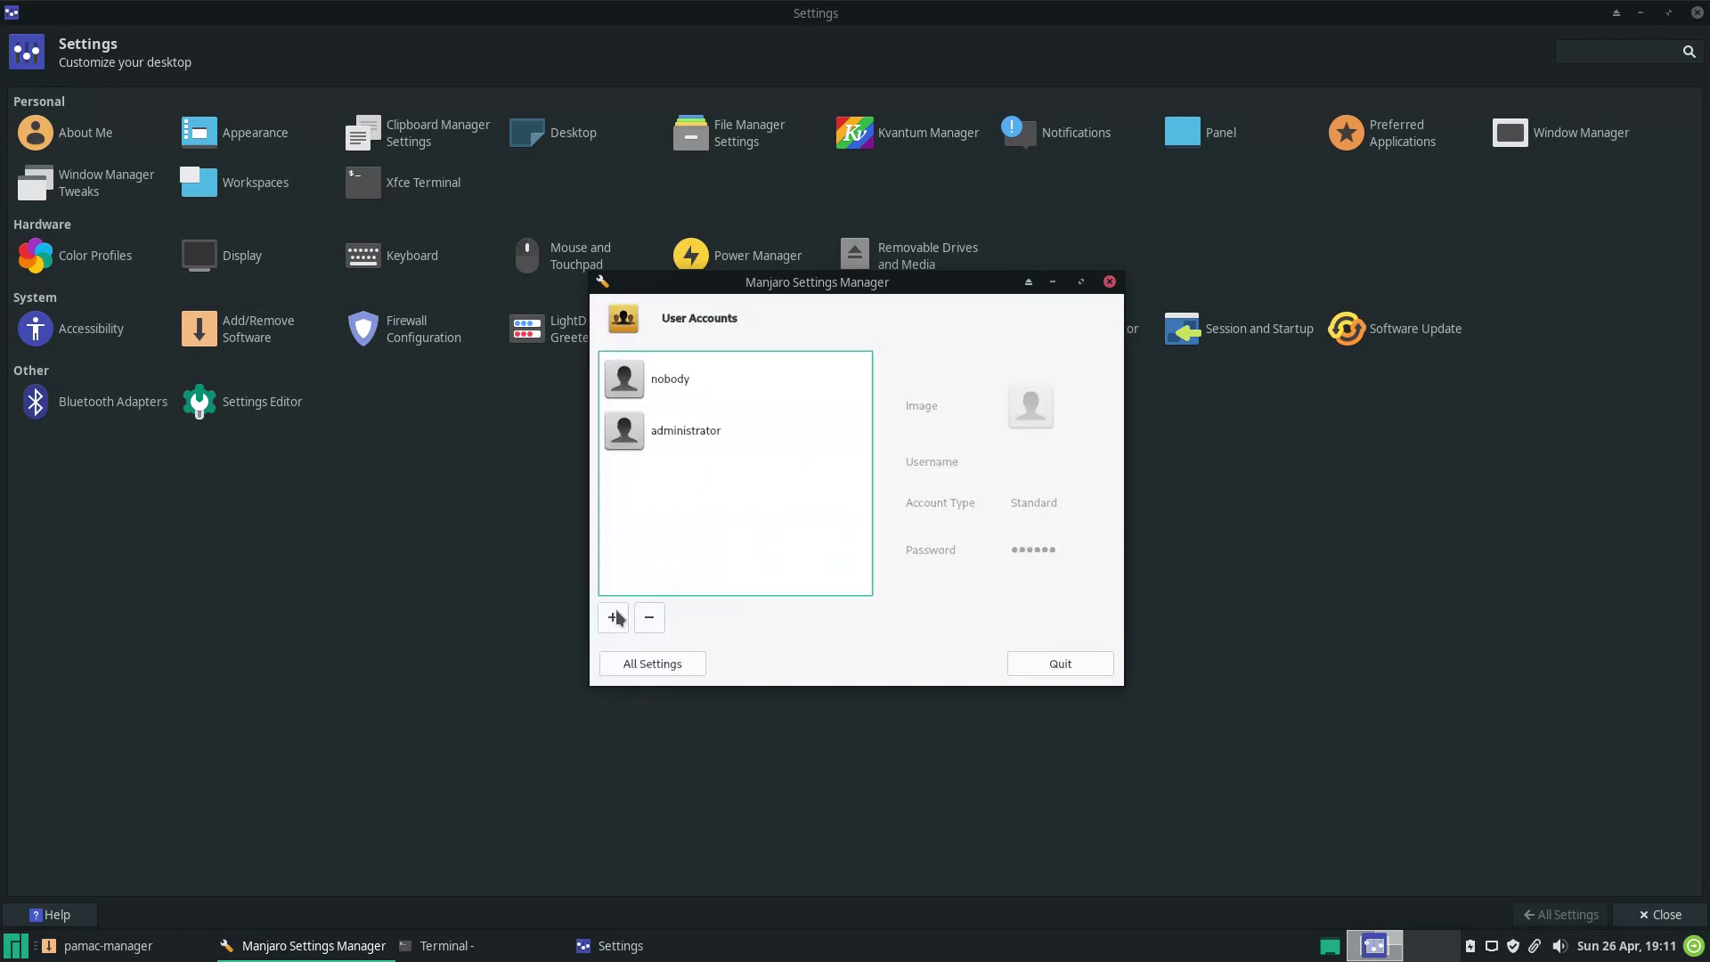
click(763, 500)
click(653, 664)
View Time and Date, Keyboard and Hardware Configuration, then close Manjaro Settings Manager.
click(807, 539)
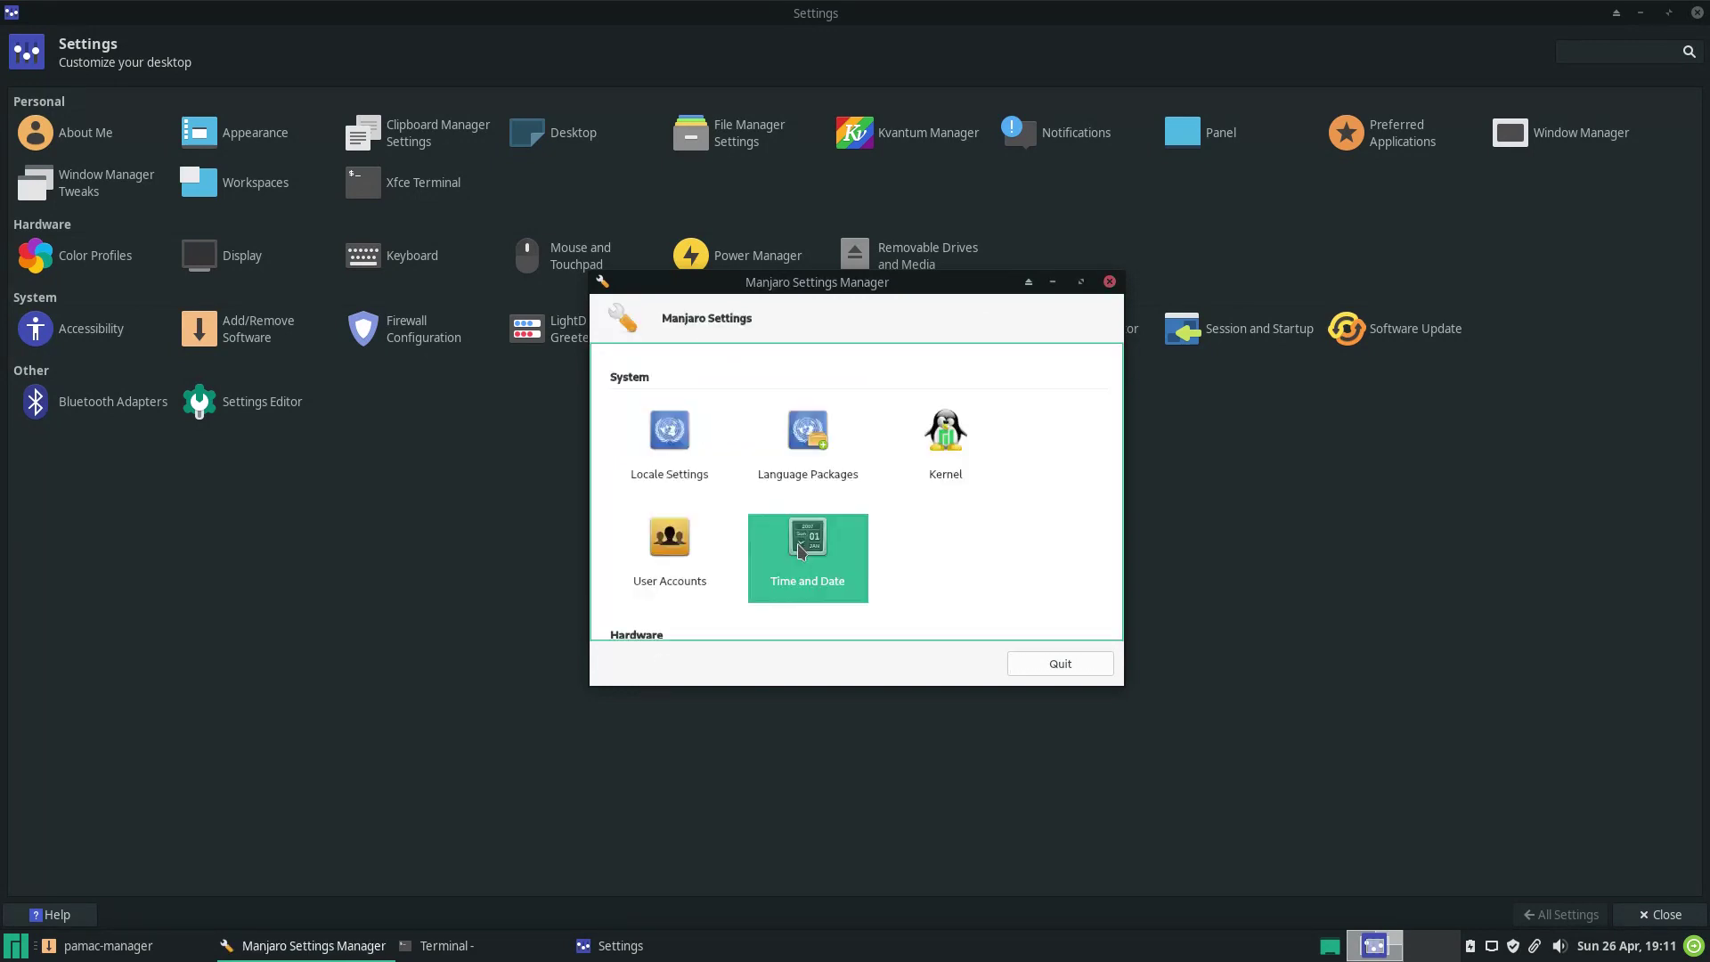
click(649, 663)
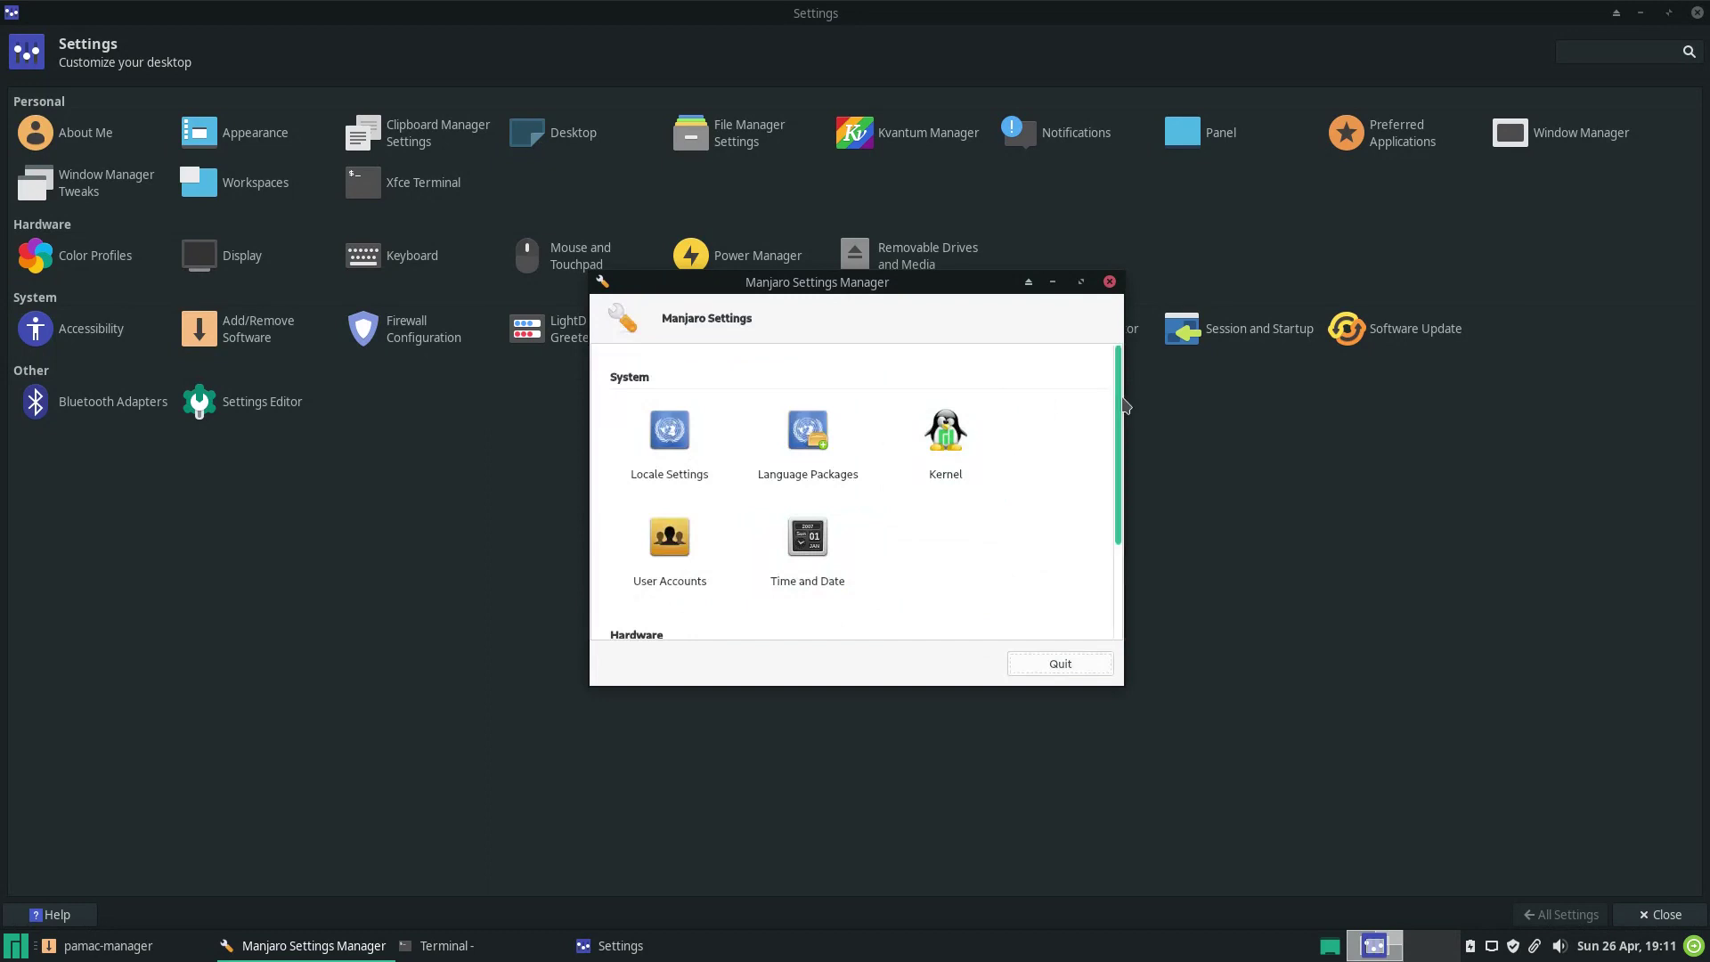
scroll(891, 490, down, 3)
click(670, 557)
click(672, 660)
click(787, 582)
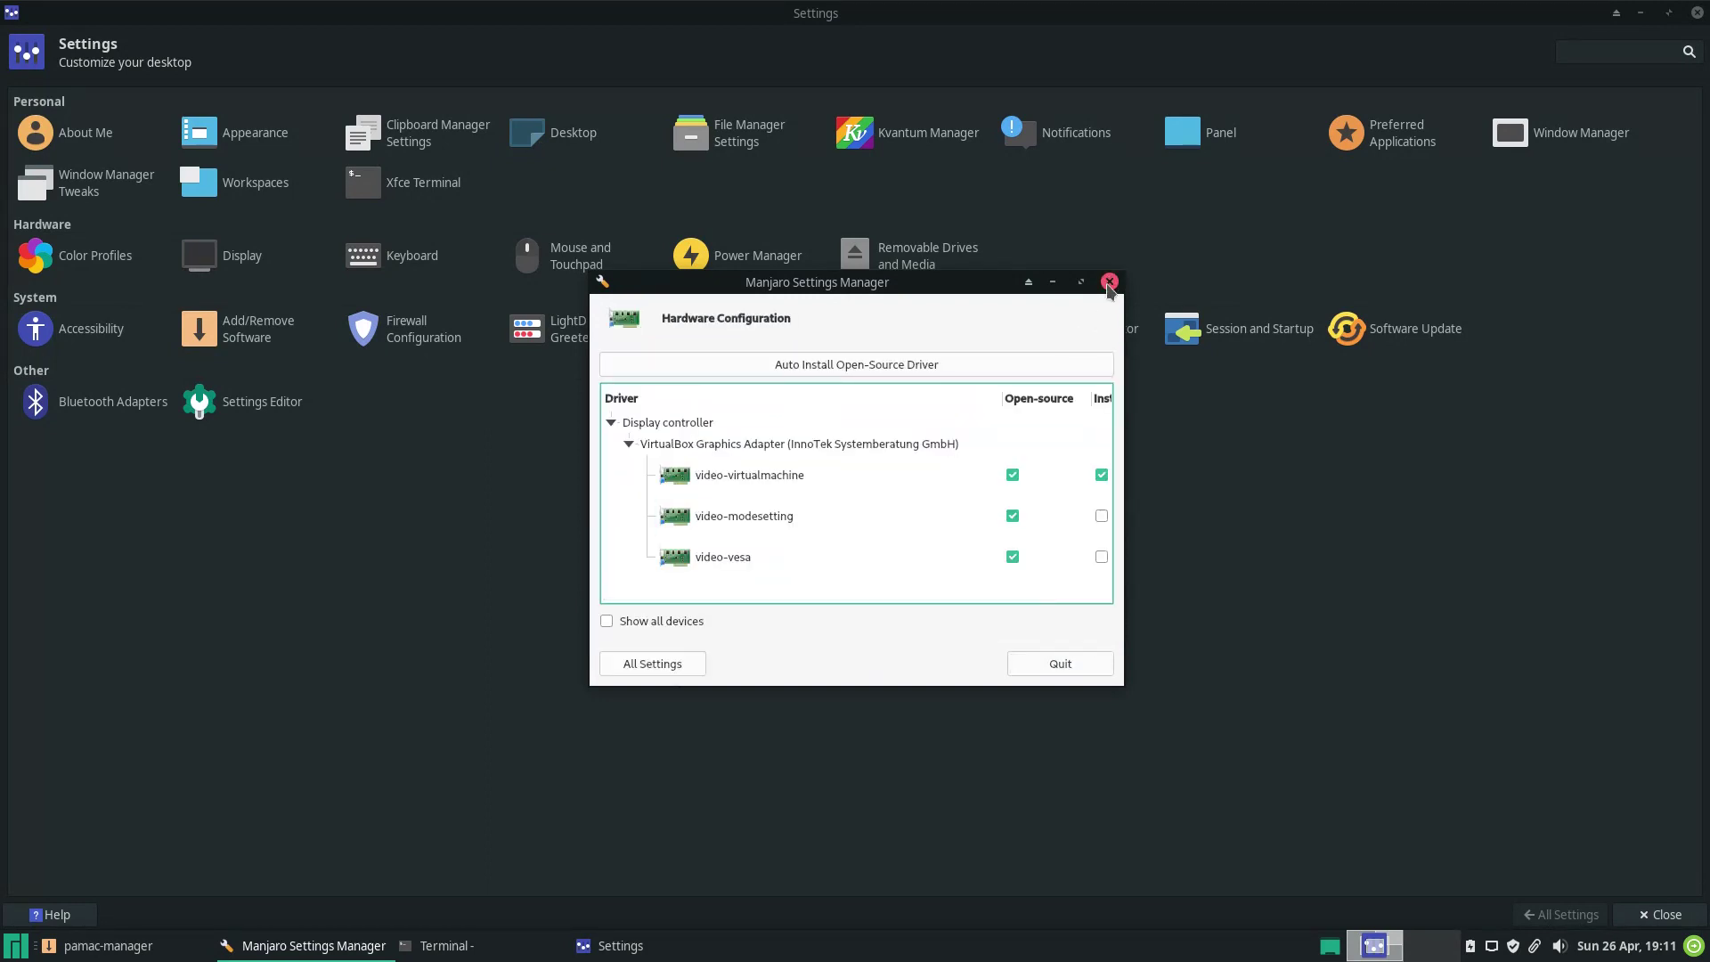
click(1108, 281)
Open the MIME type editor and the Session and Startup Application Autostart and Advanced tabs.
click(1073, 331)
click(1560, 914)
click(1281, 333)
click(157, 99)
click(385, 100)
click(1562, 914)
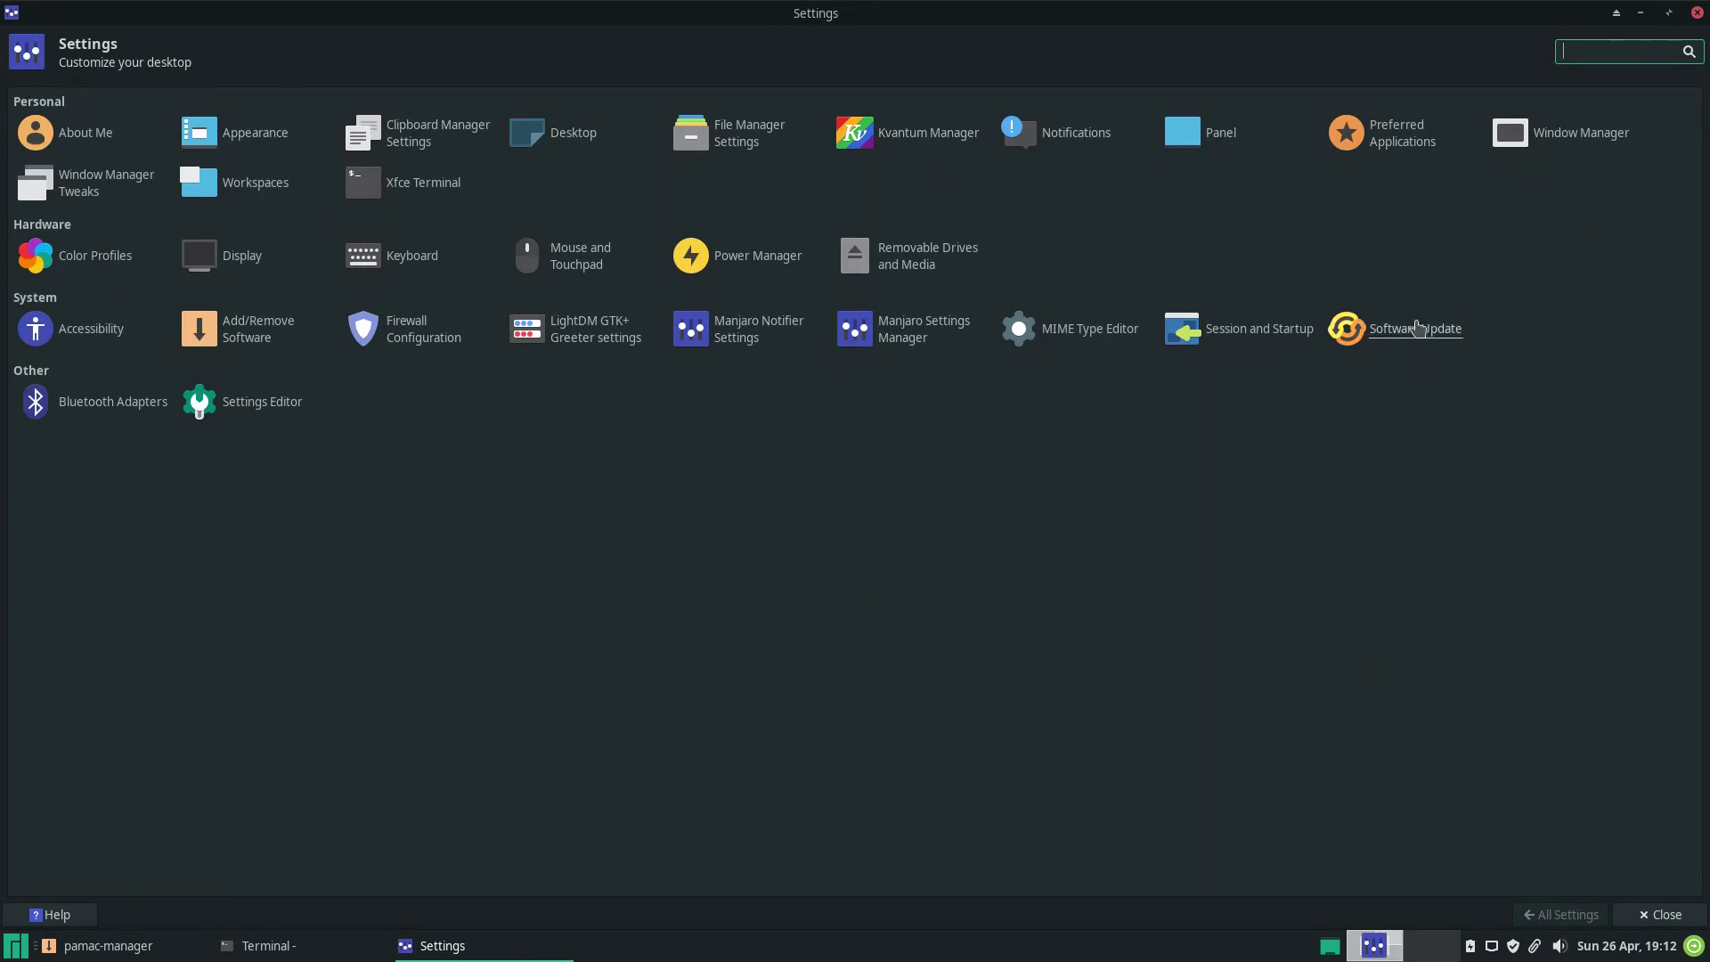
Check for software updates (up to date) and dismiss the Bluetooth adapter prompt.
click(1418, 327)
click(1256, 218)
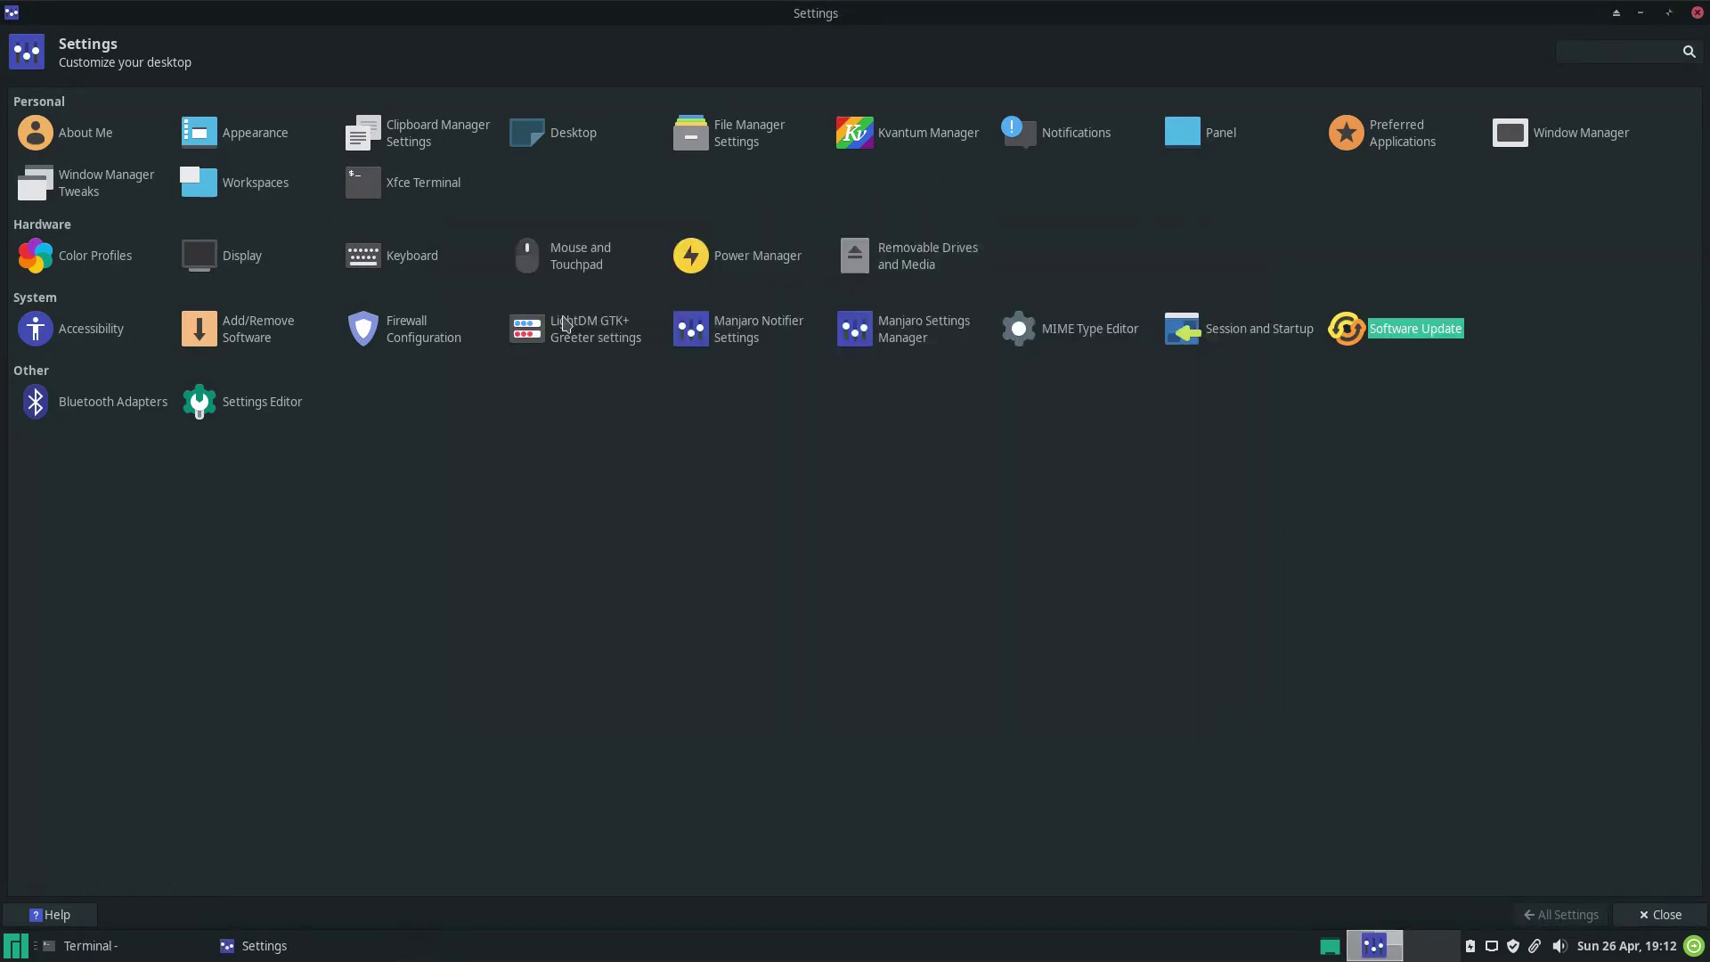
click(114, 402)
click(775, 506)
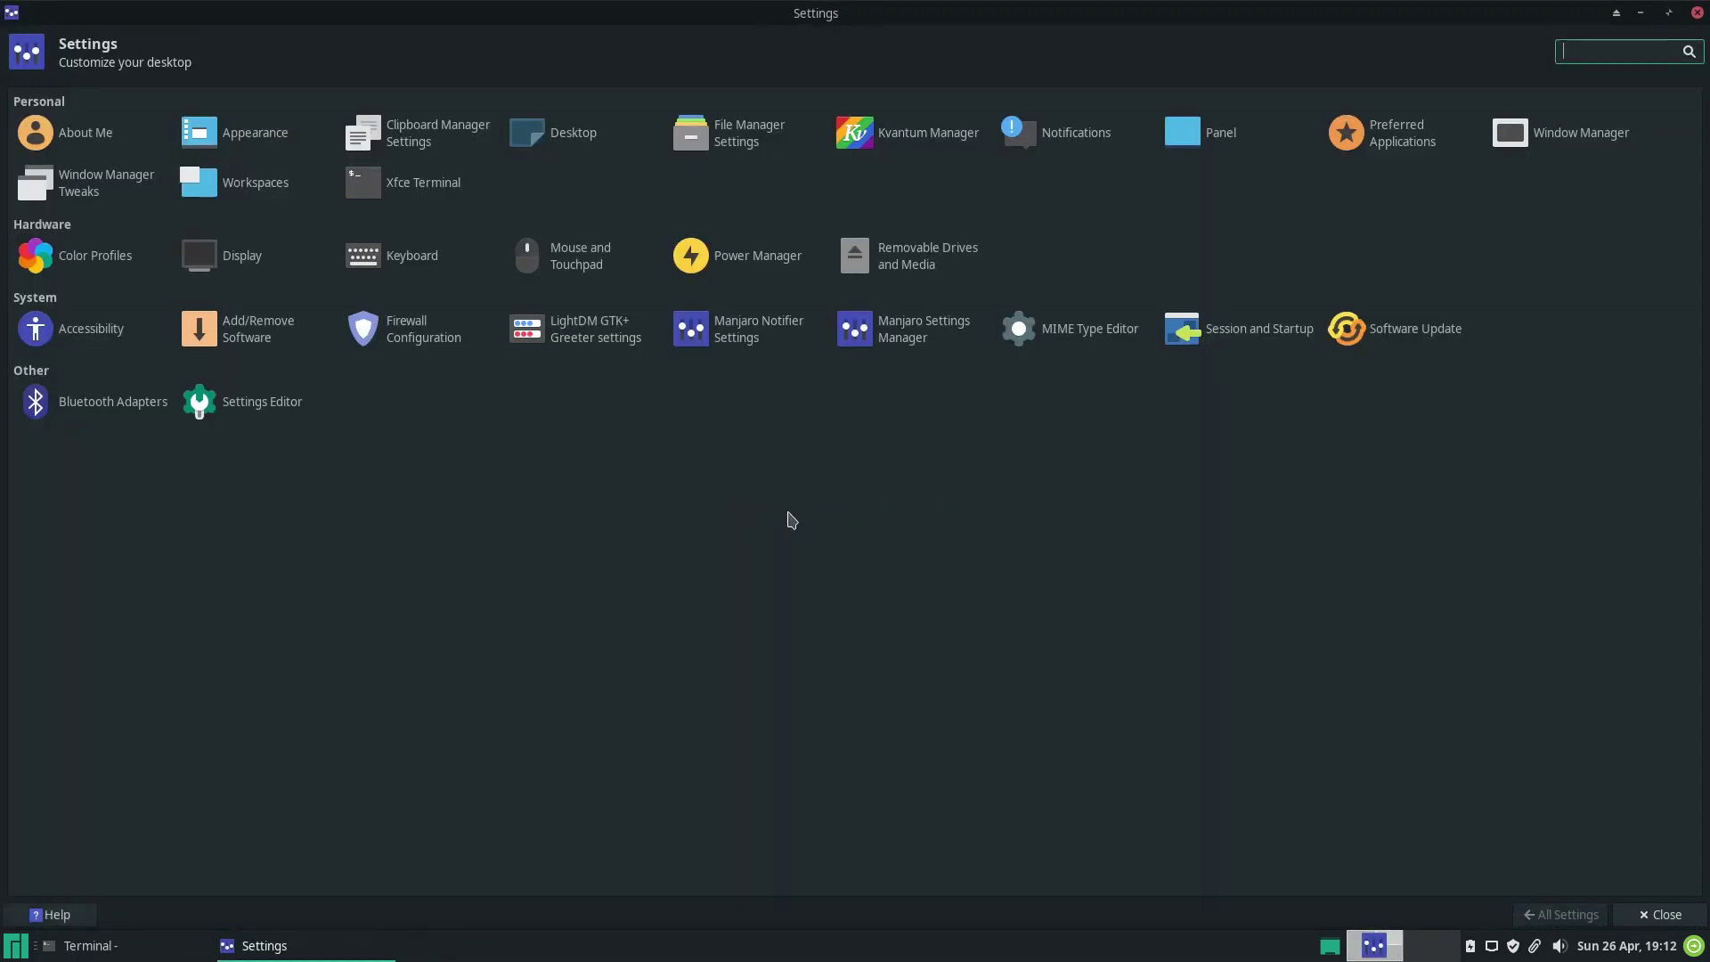
Step through each Xfconf Settings Editor channel, from xfce4-desktop to xsettings, then close it.
click(259, 405)
click(50, 125)
click(50, 144)
click(48, 166)
click(46, 188)
click(47, 211)
click(54, 233)
click(58, 256)
click(59, 278)
click(61, 300)
click(64, 322)
click(67, 344)
click(68, 367)
click(67, 394)
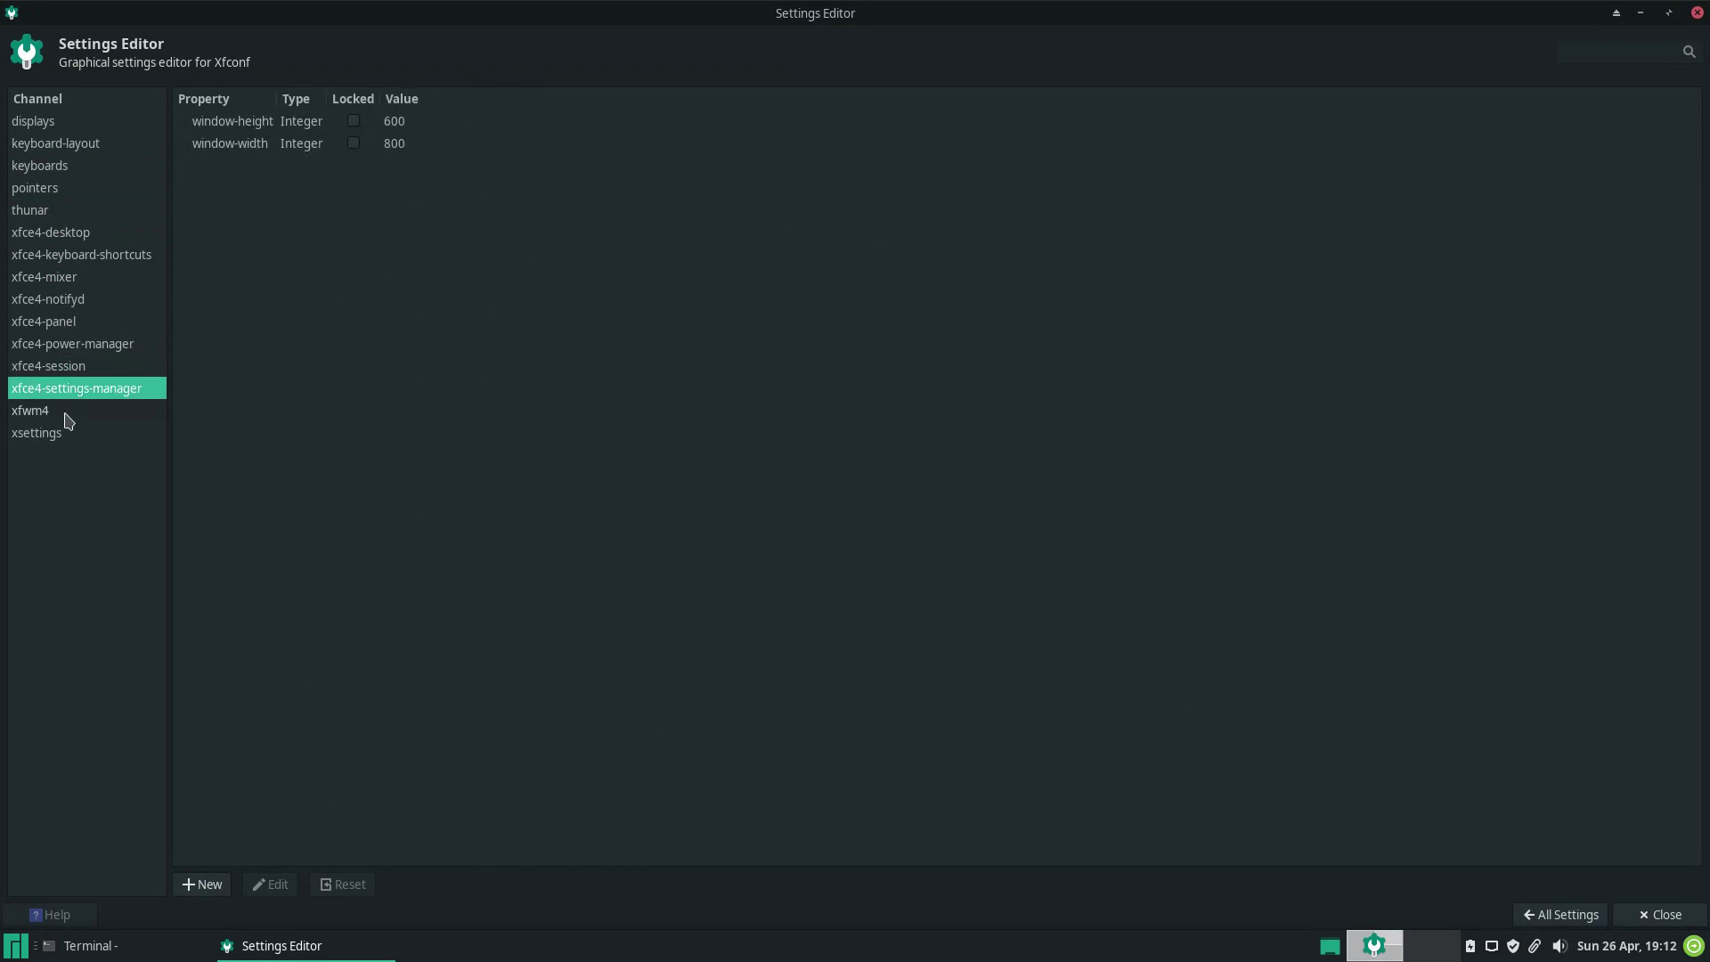
click(66, 412)
click(66, 434)
click(1697, 14)
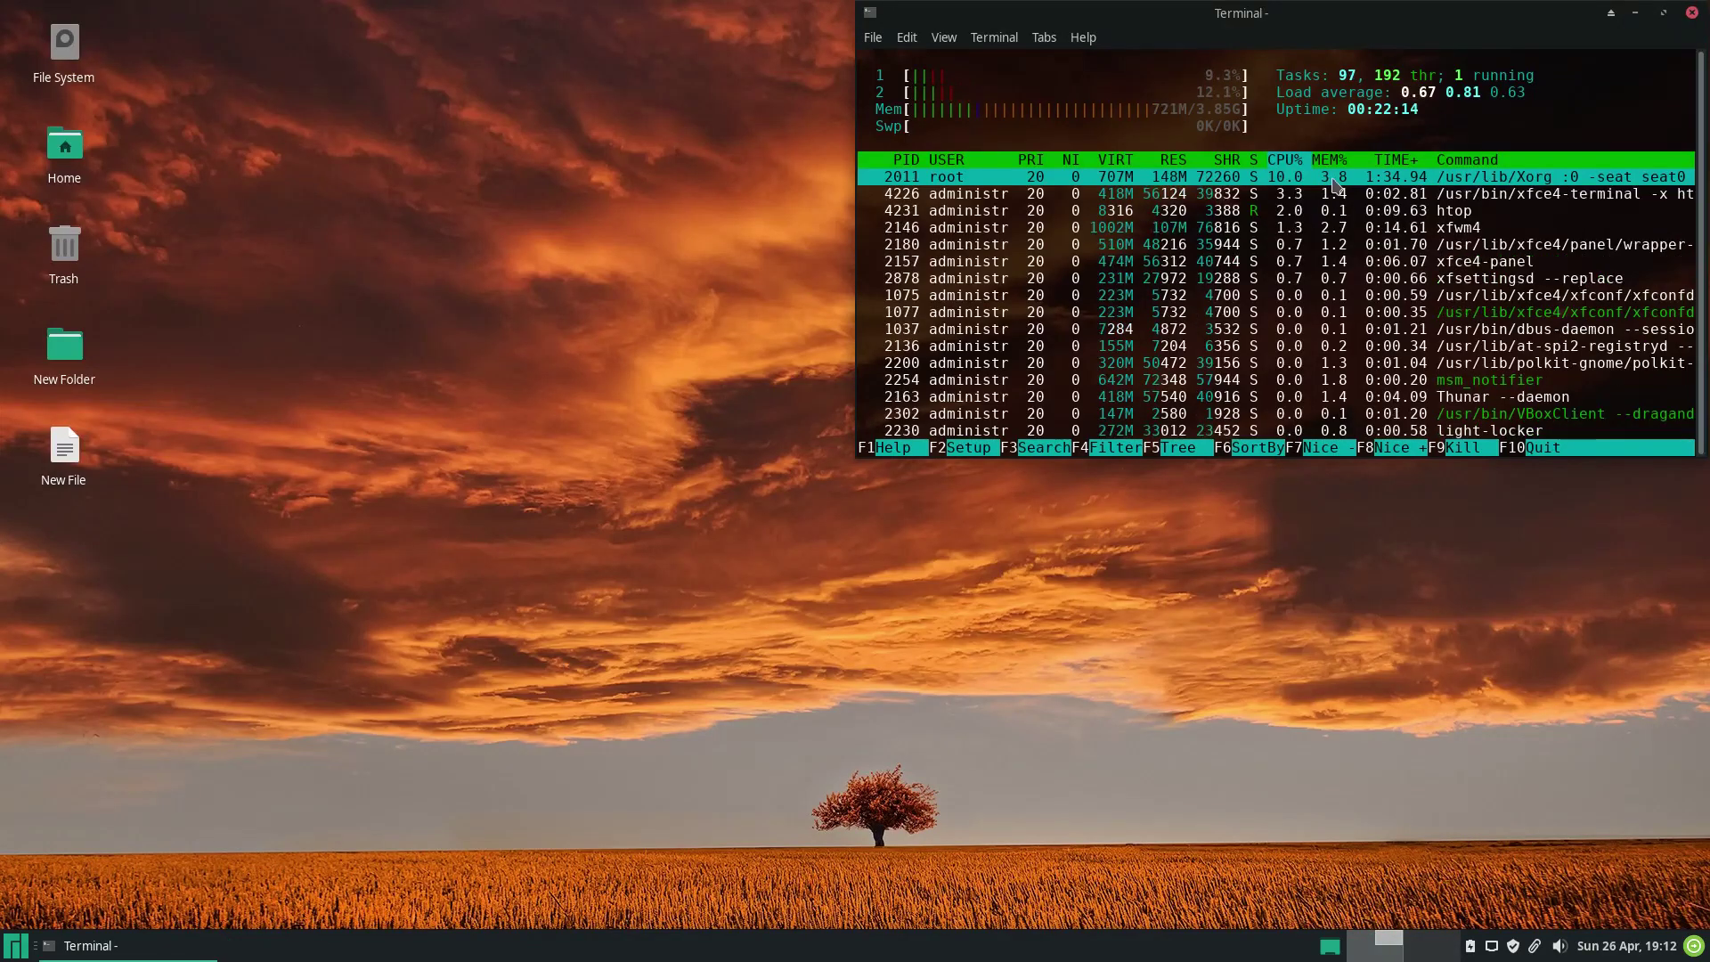
Launch Kdenlive by searching 'kde' in the Whisker Menu, and maximize its window.
click(16, 946)
text(kde)
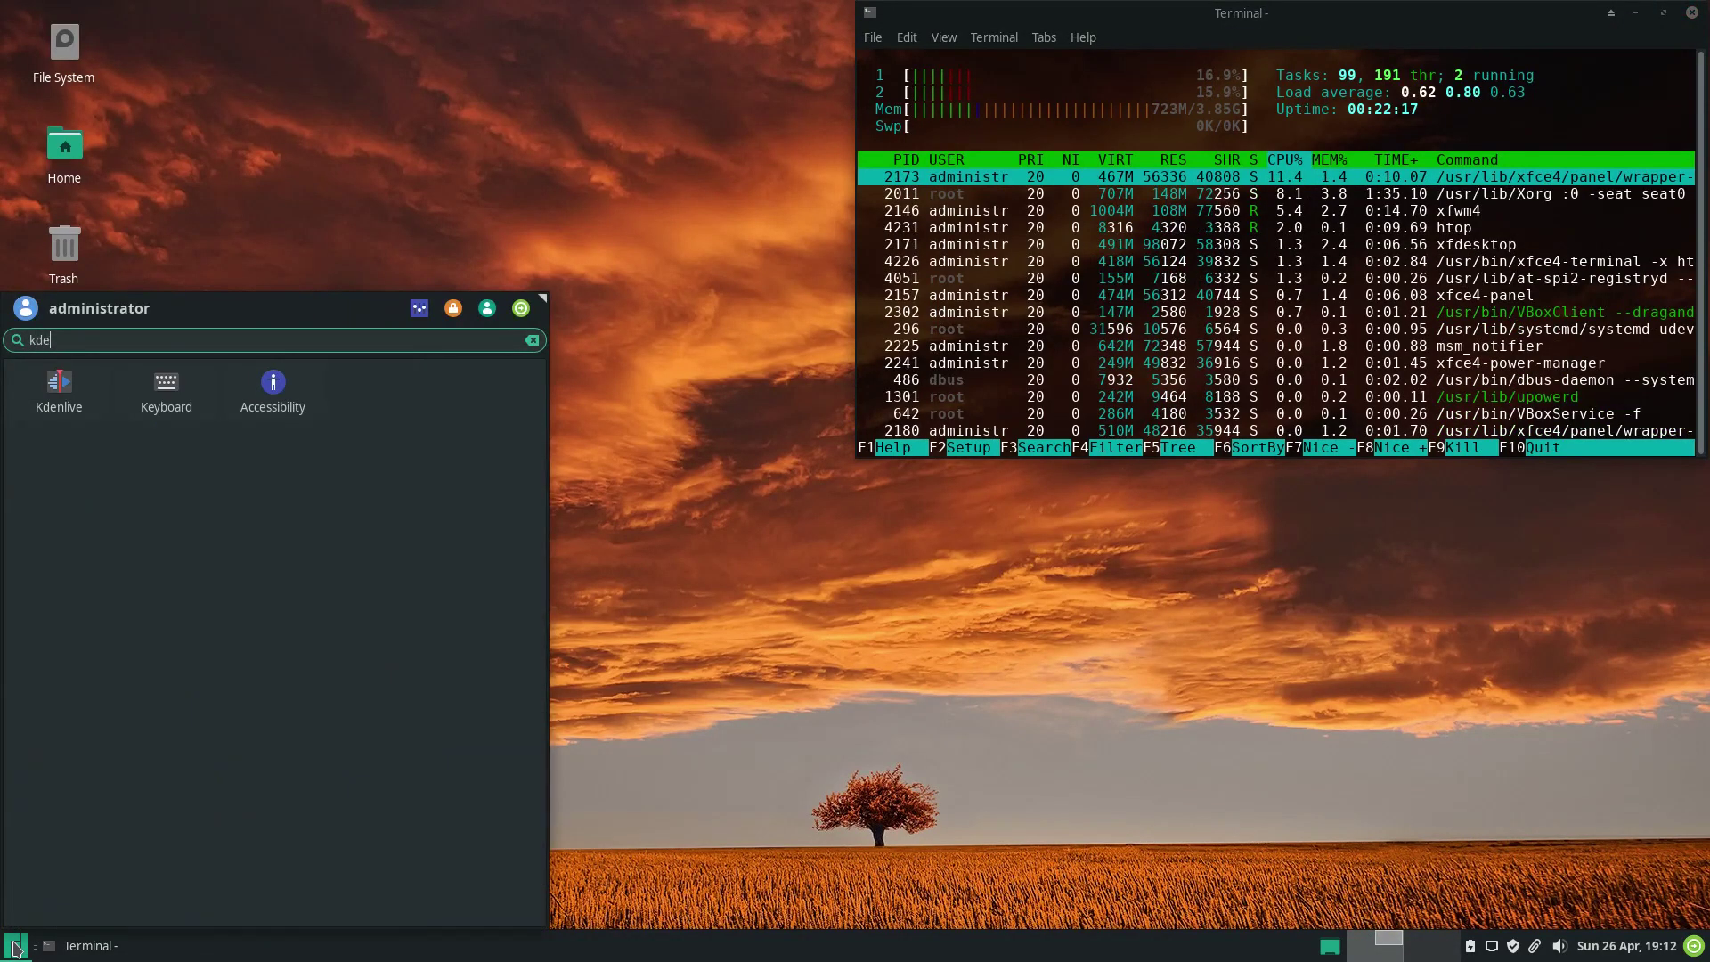
click(71, 405)
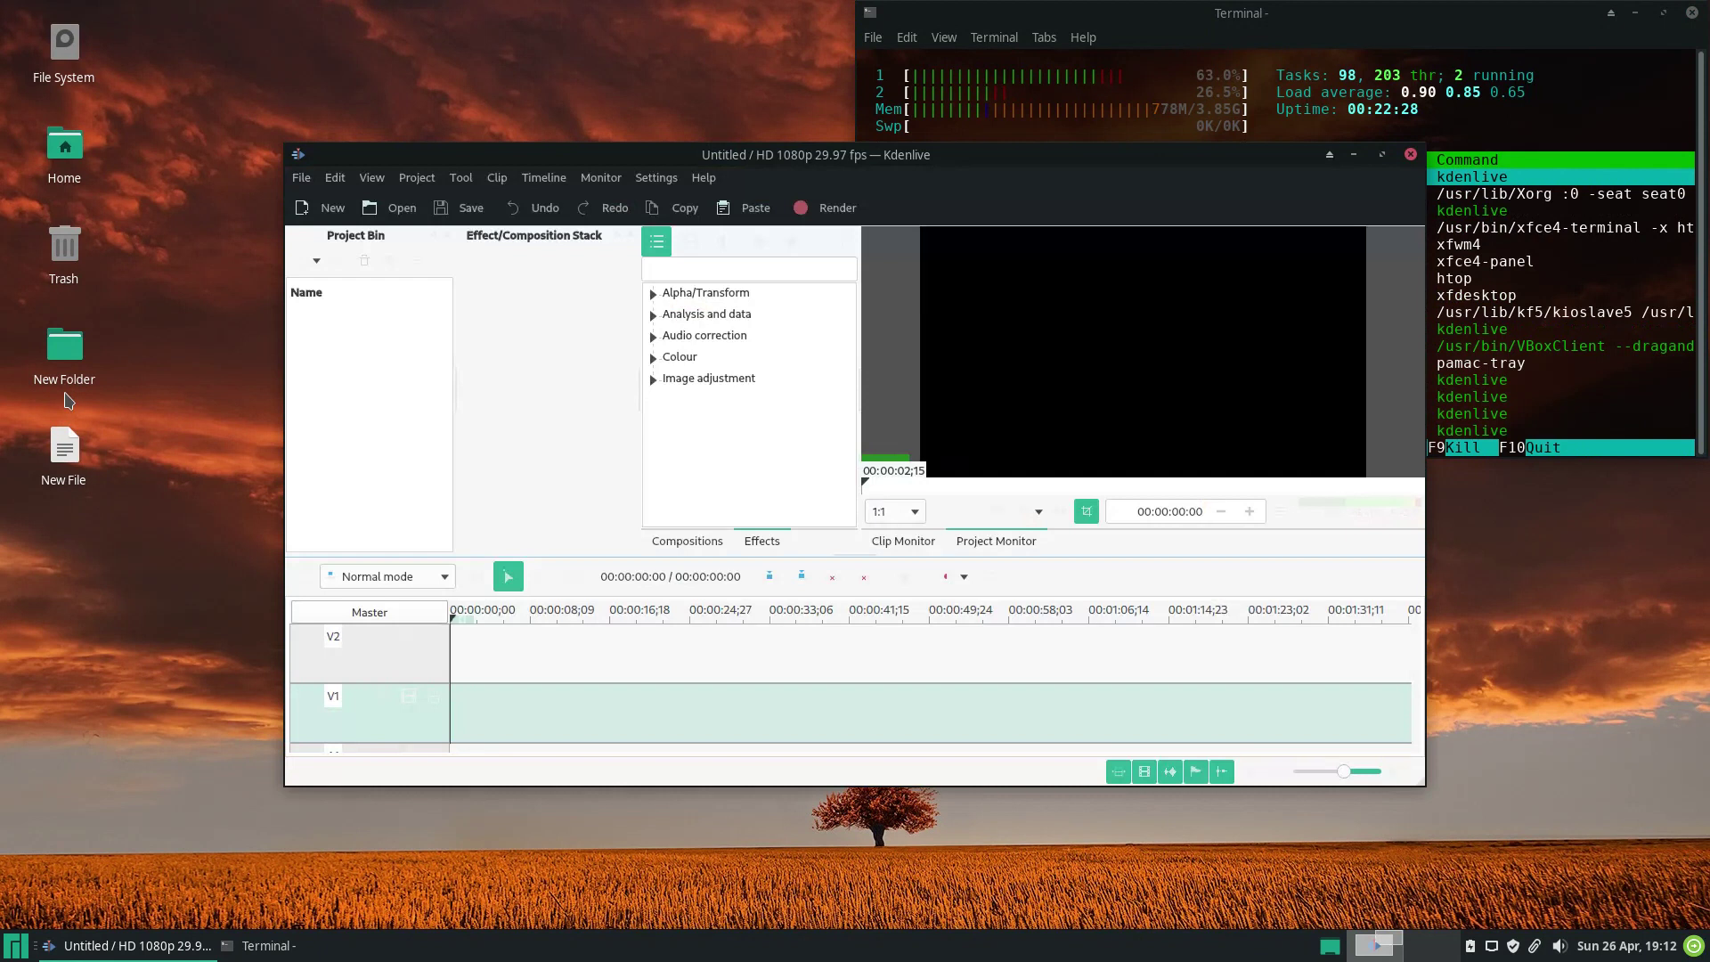
double_click(729, 158)
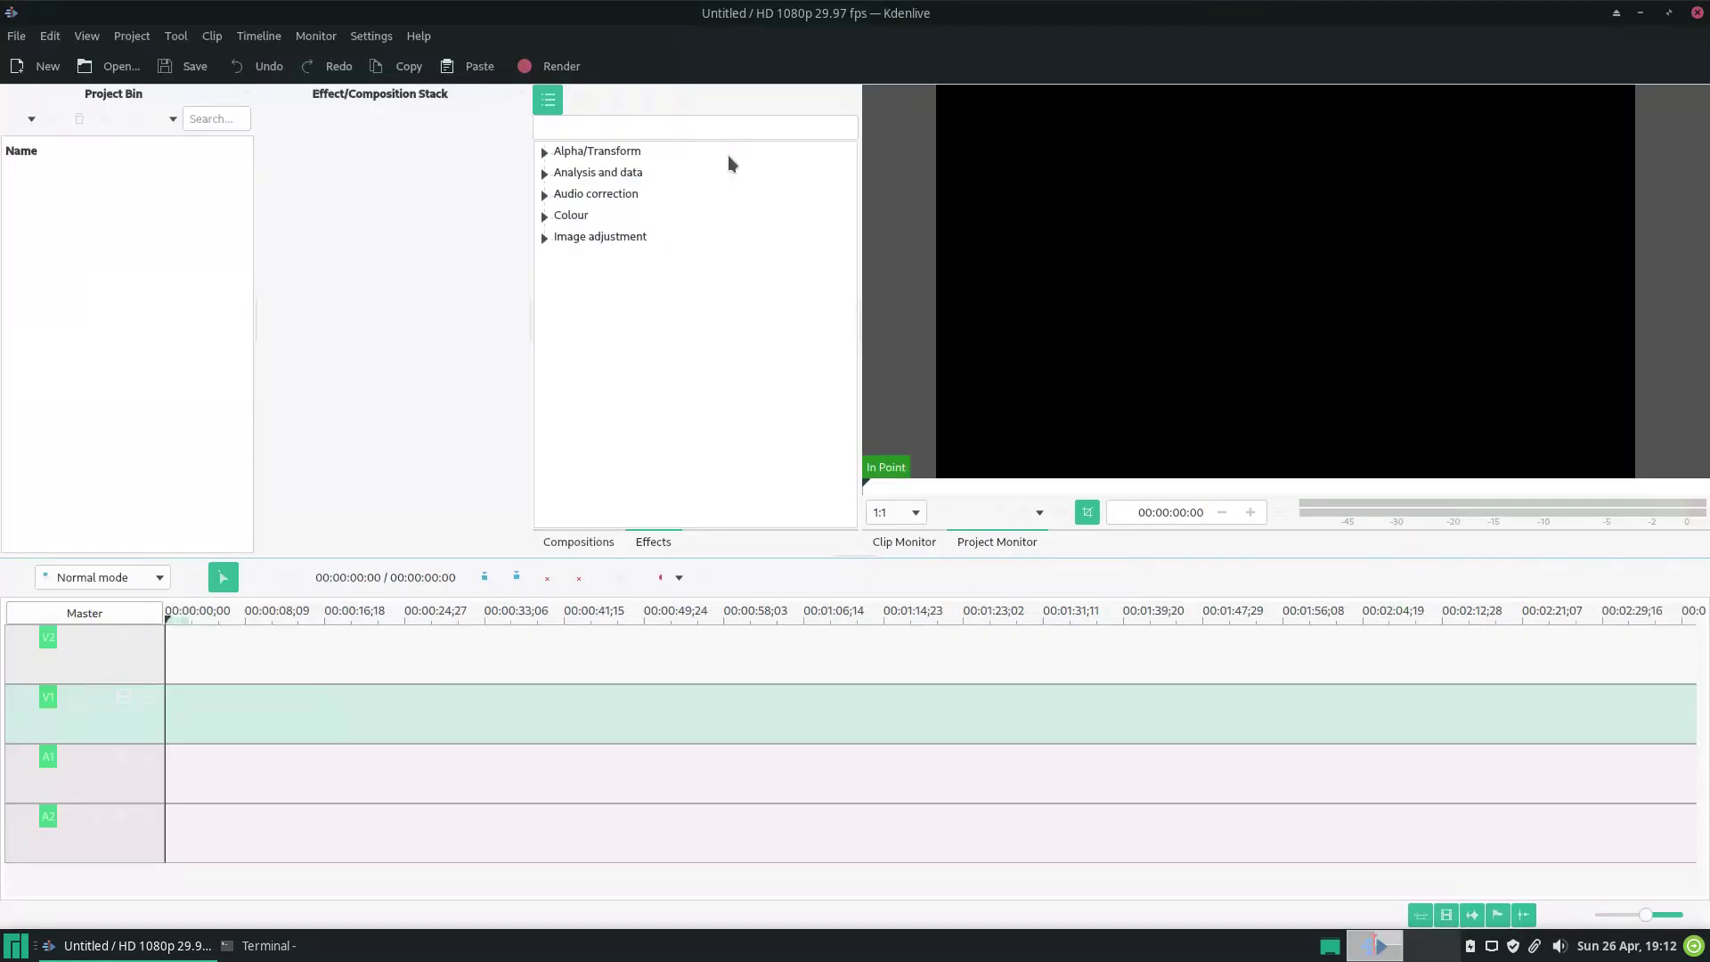
Show Compositions, confirm version 20.04.0 in About Kdenlive, quit, and reopen the Whisker Menu.
click(588, 542)
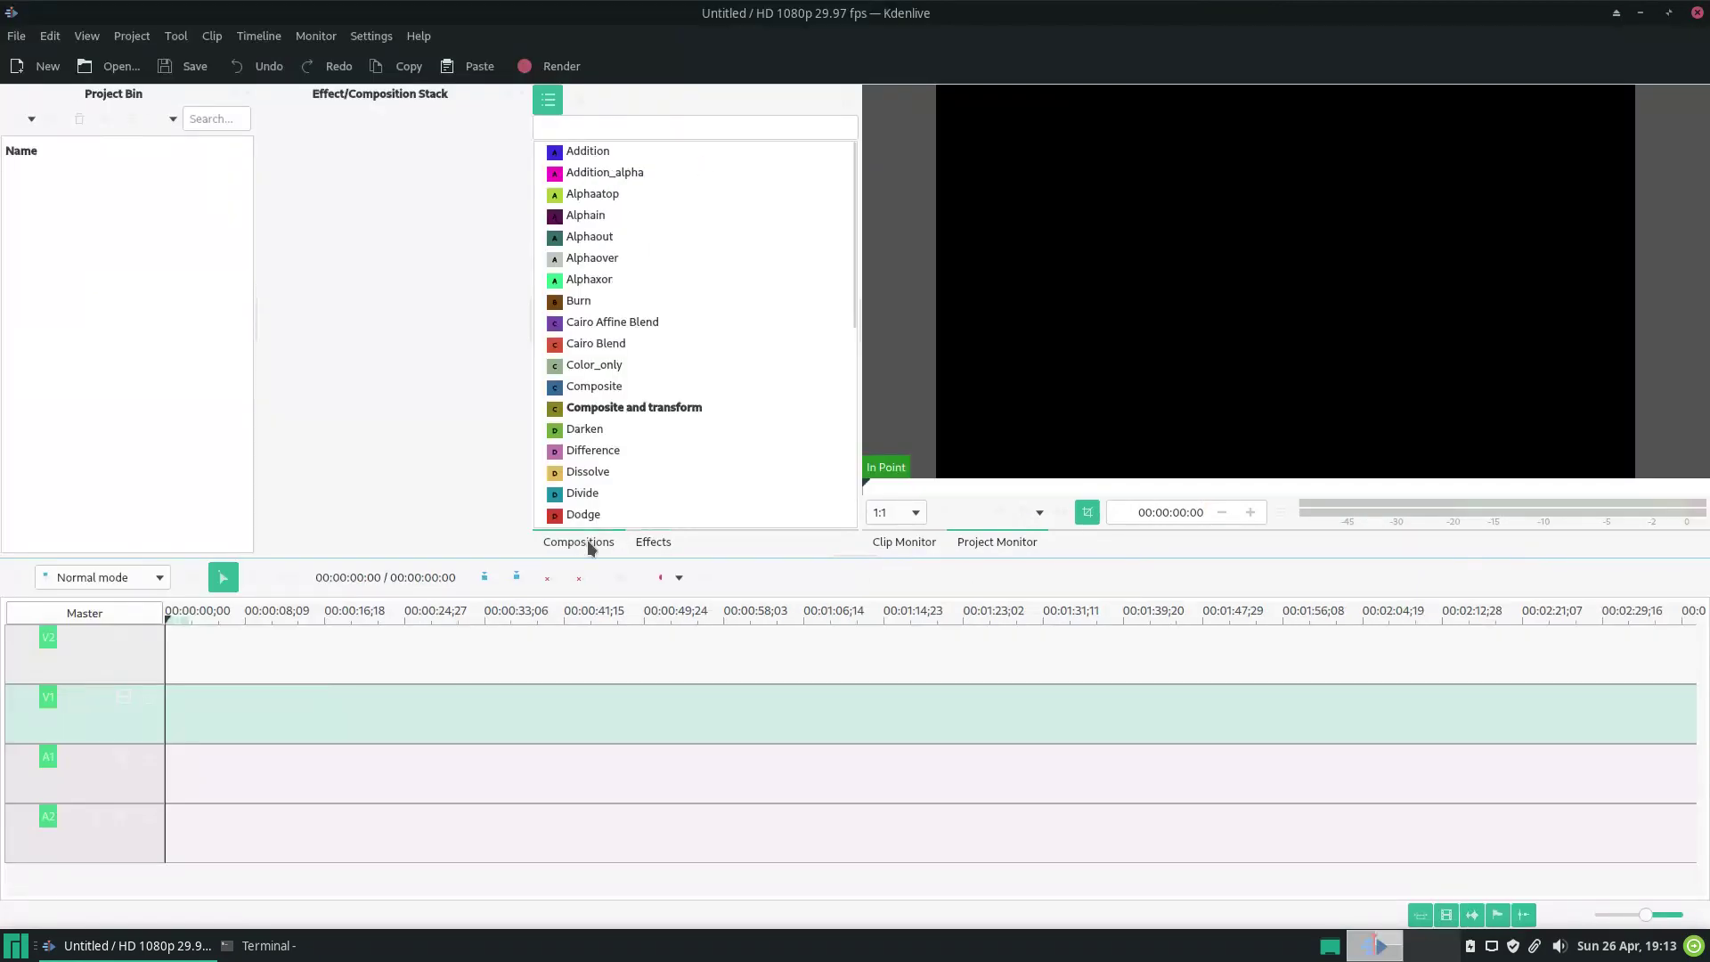
click(417, 38)
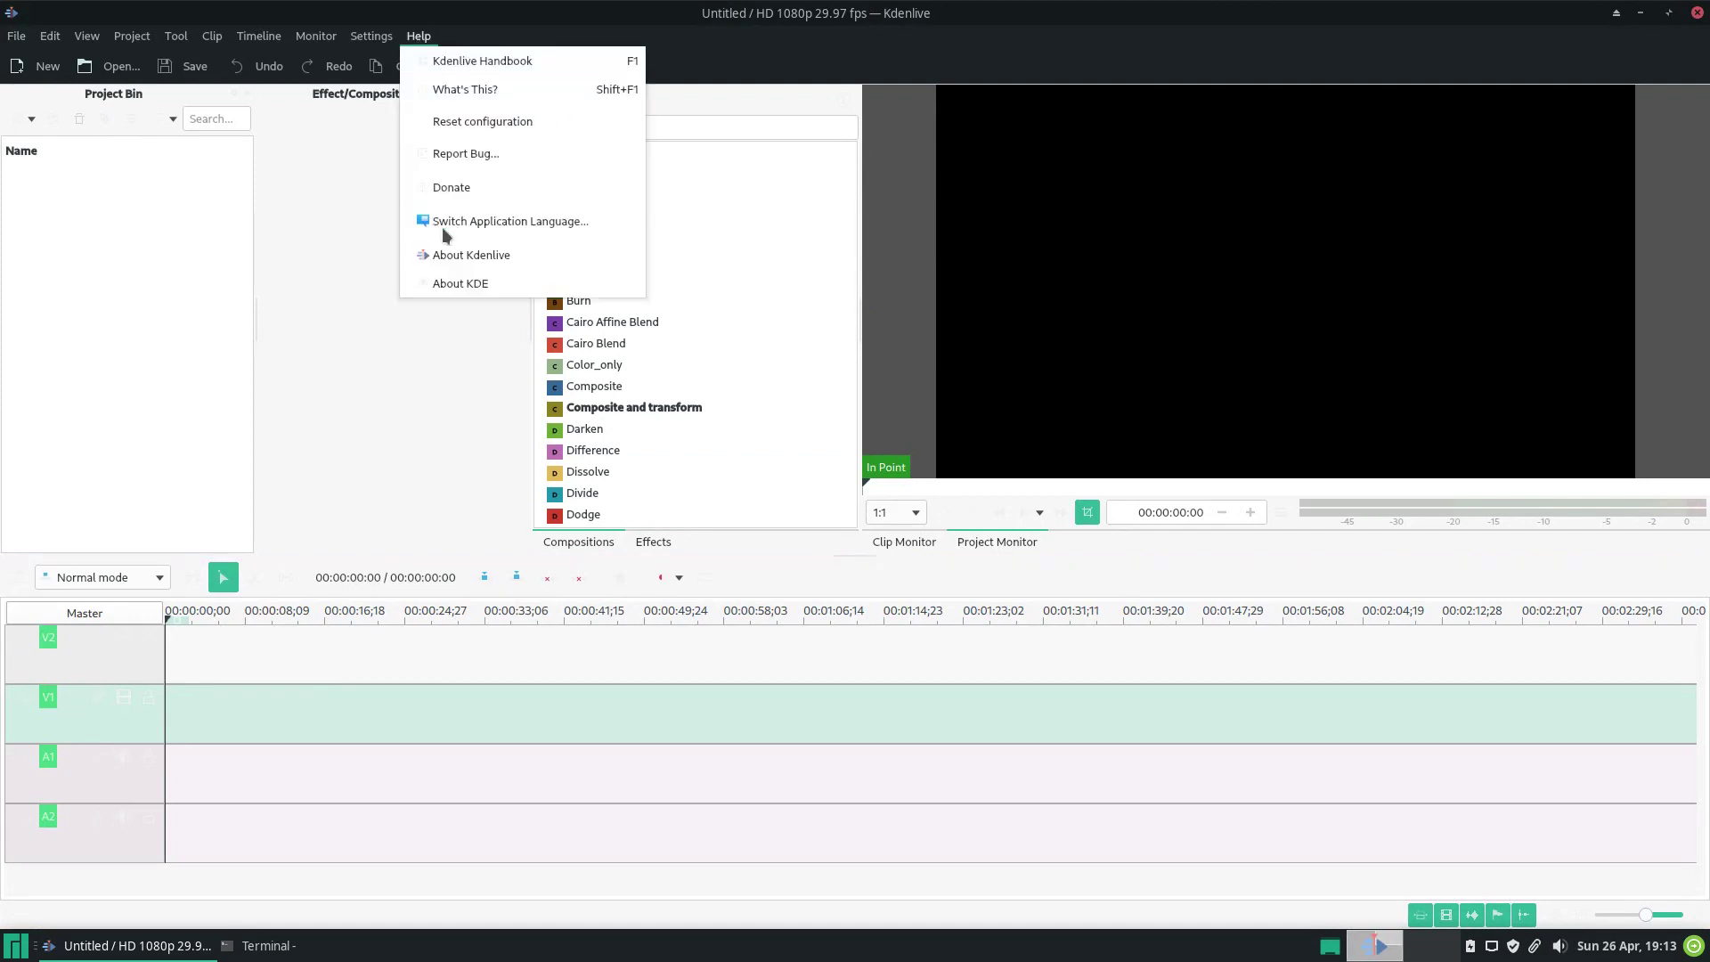
click(447, 255)
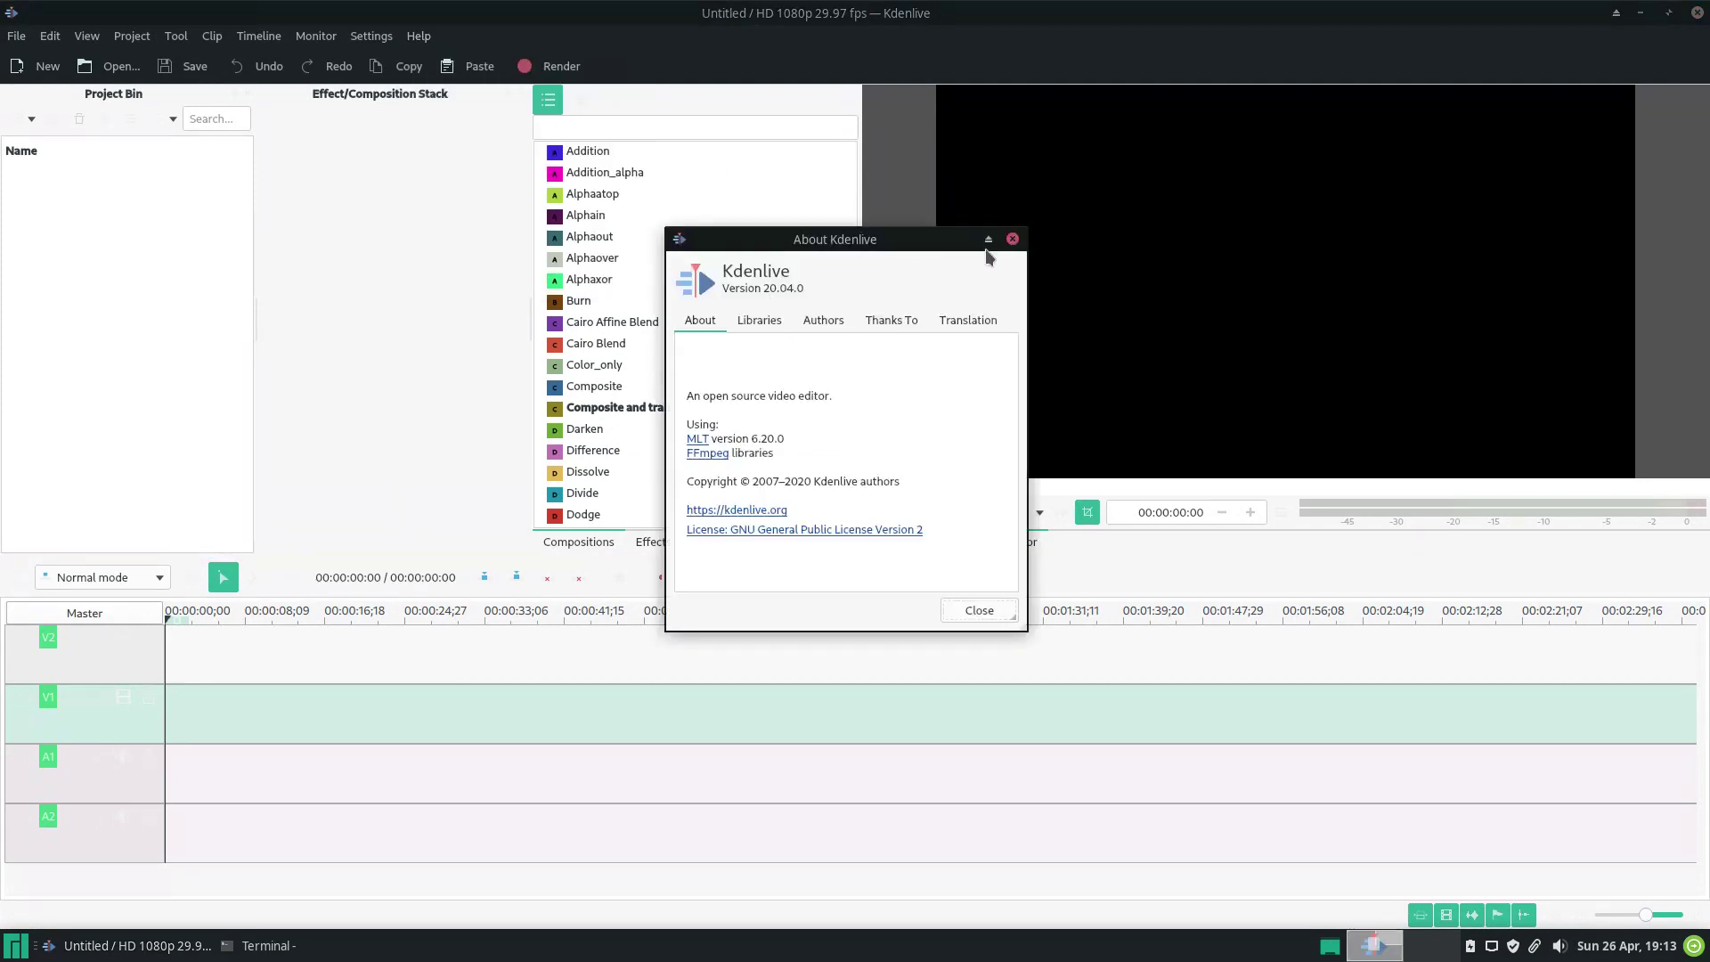
click(1013, 239)
click(1697, 13)
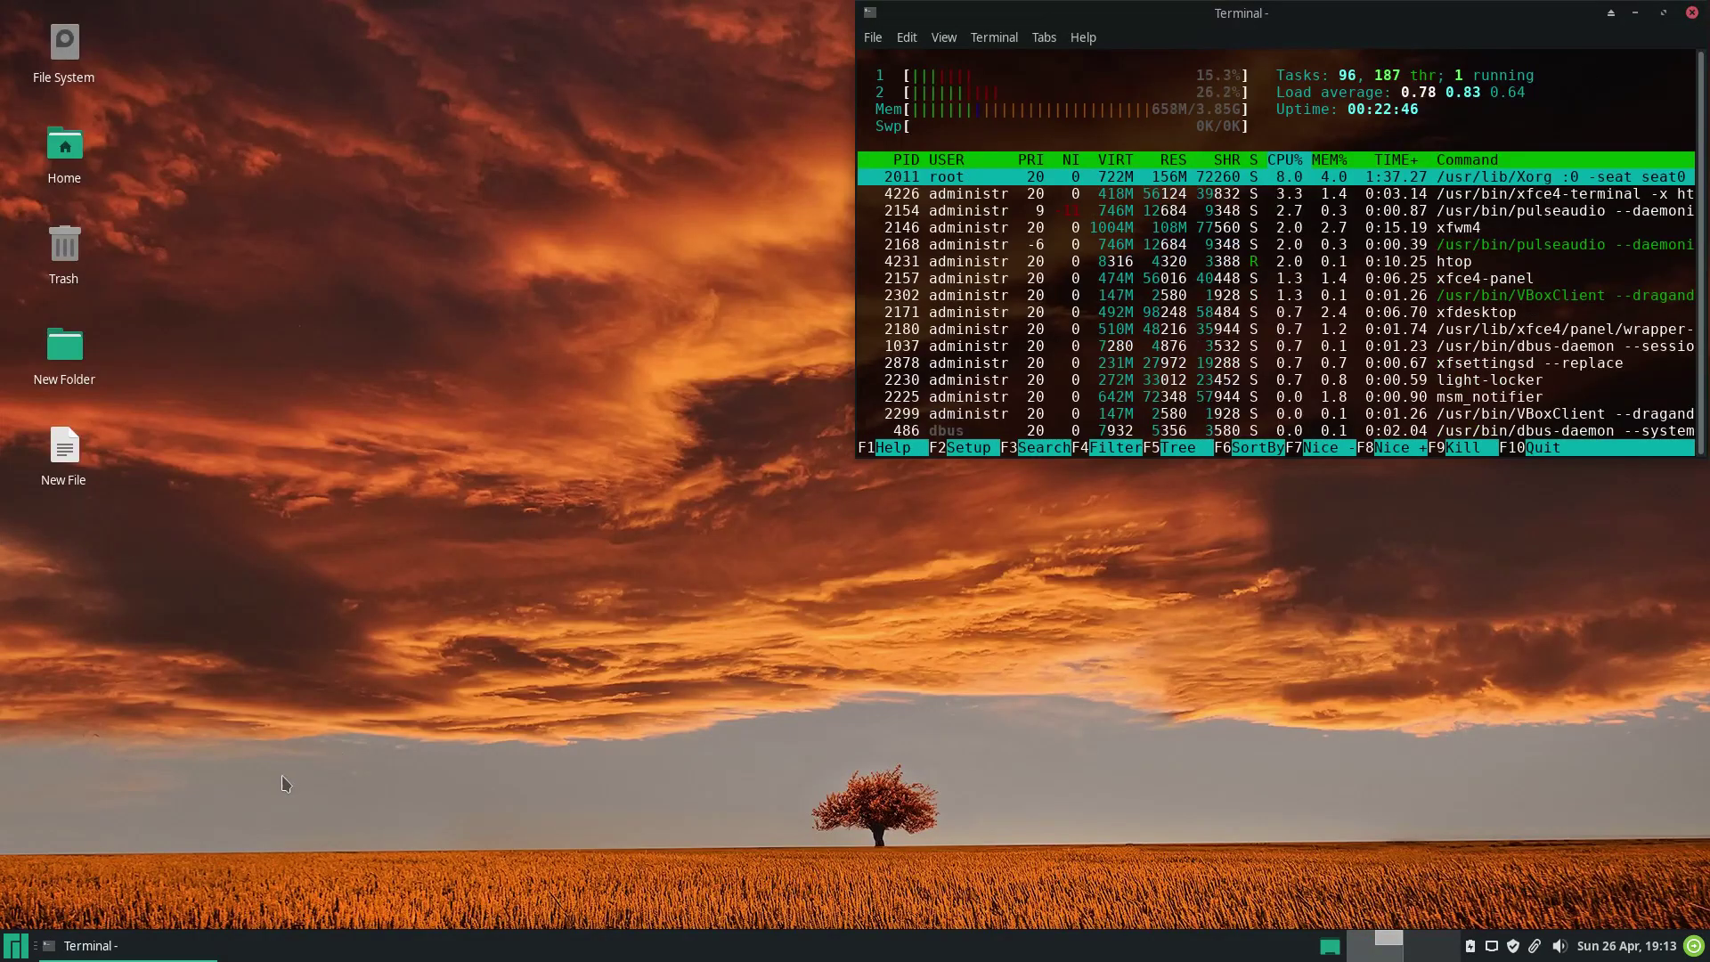
click(20, 950)
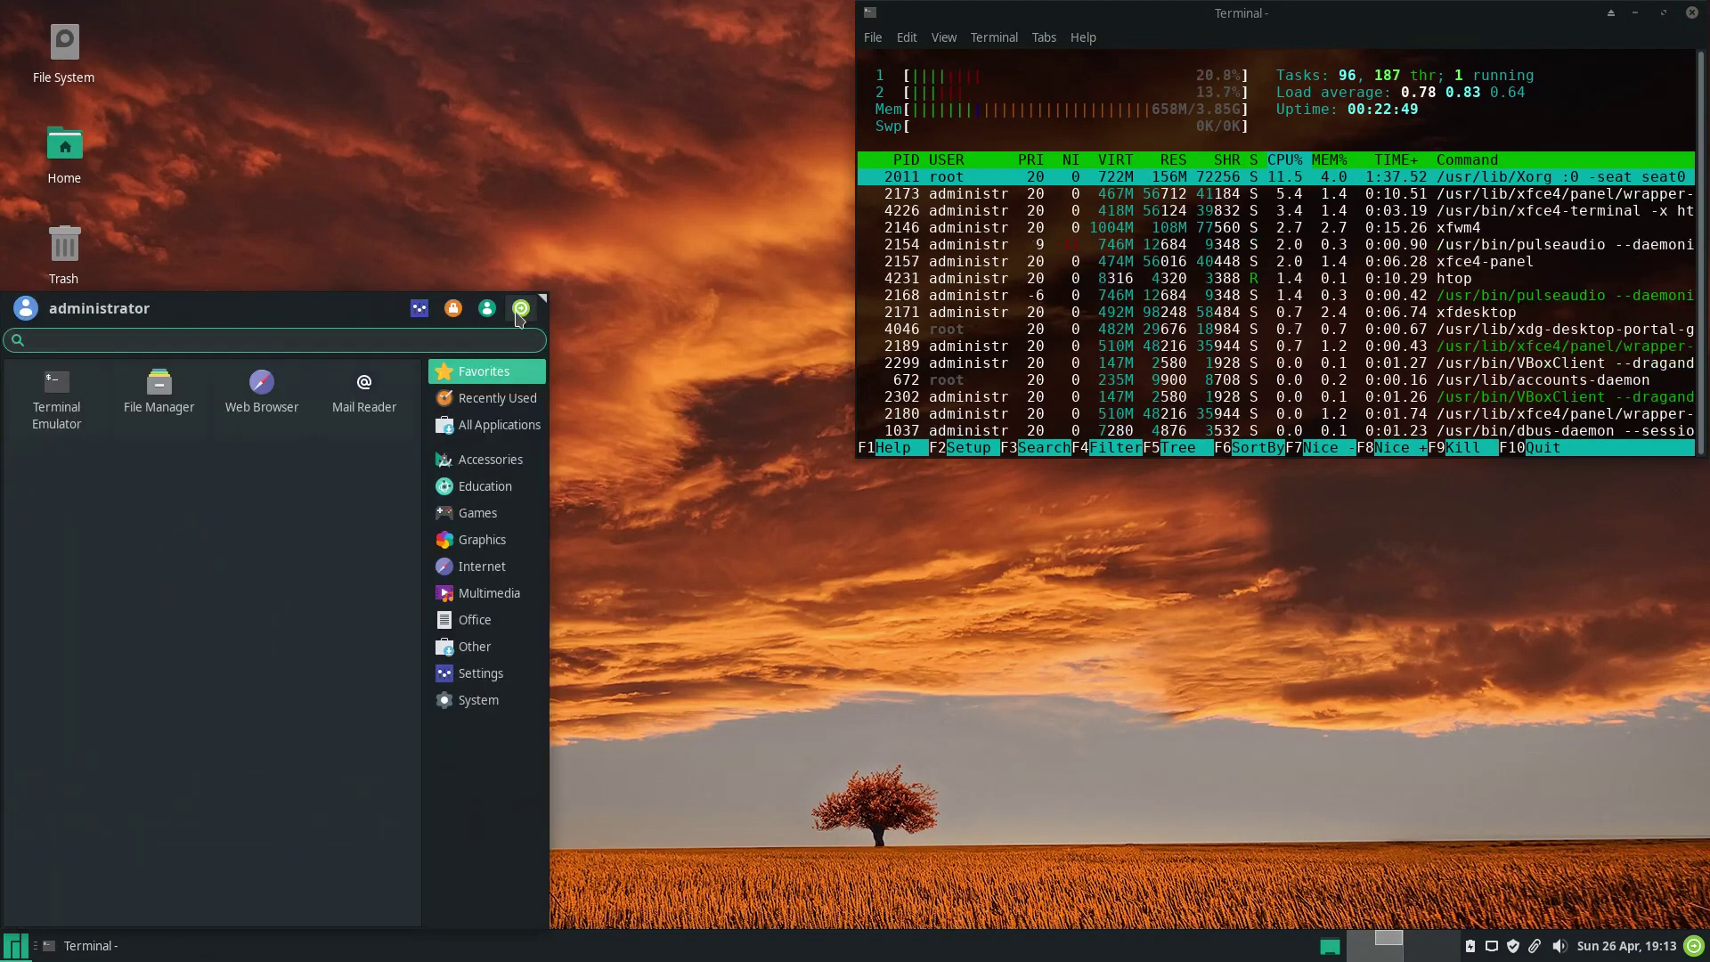